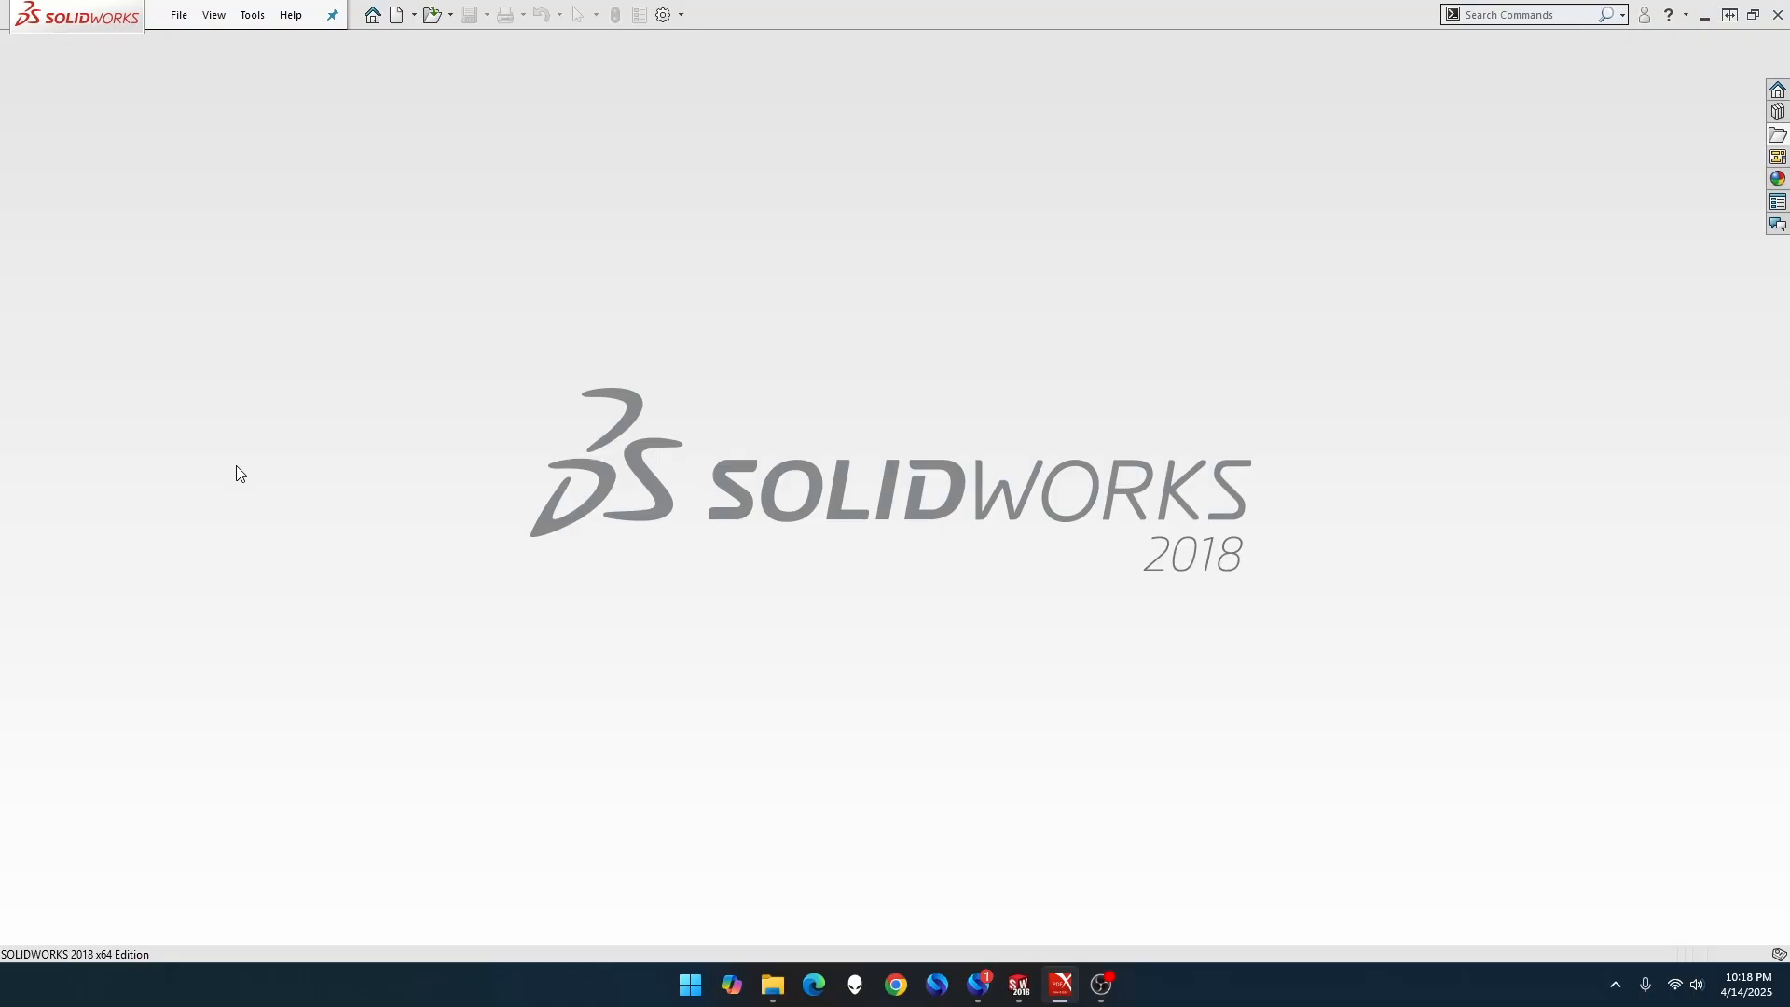
Create a new part document and start a sketch on the Right Plane.
{"action": "left_click", "coordinate": [180, 16]}
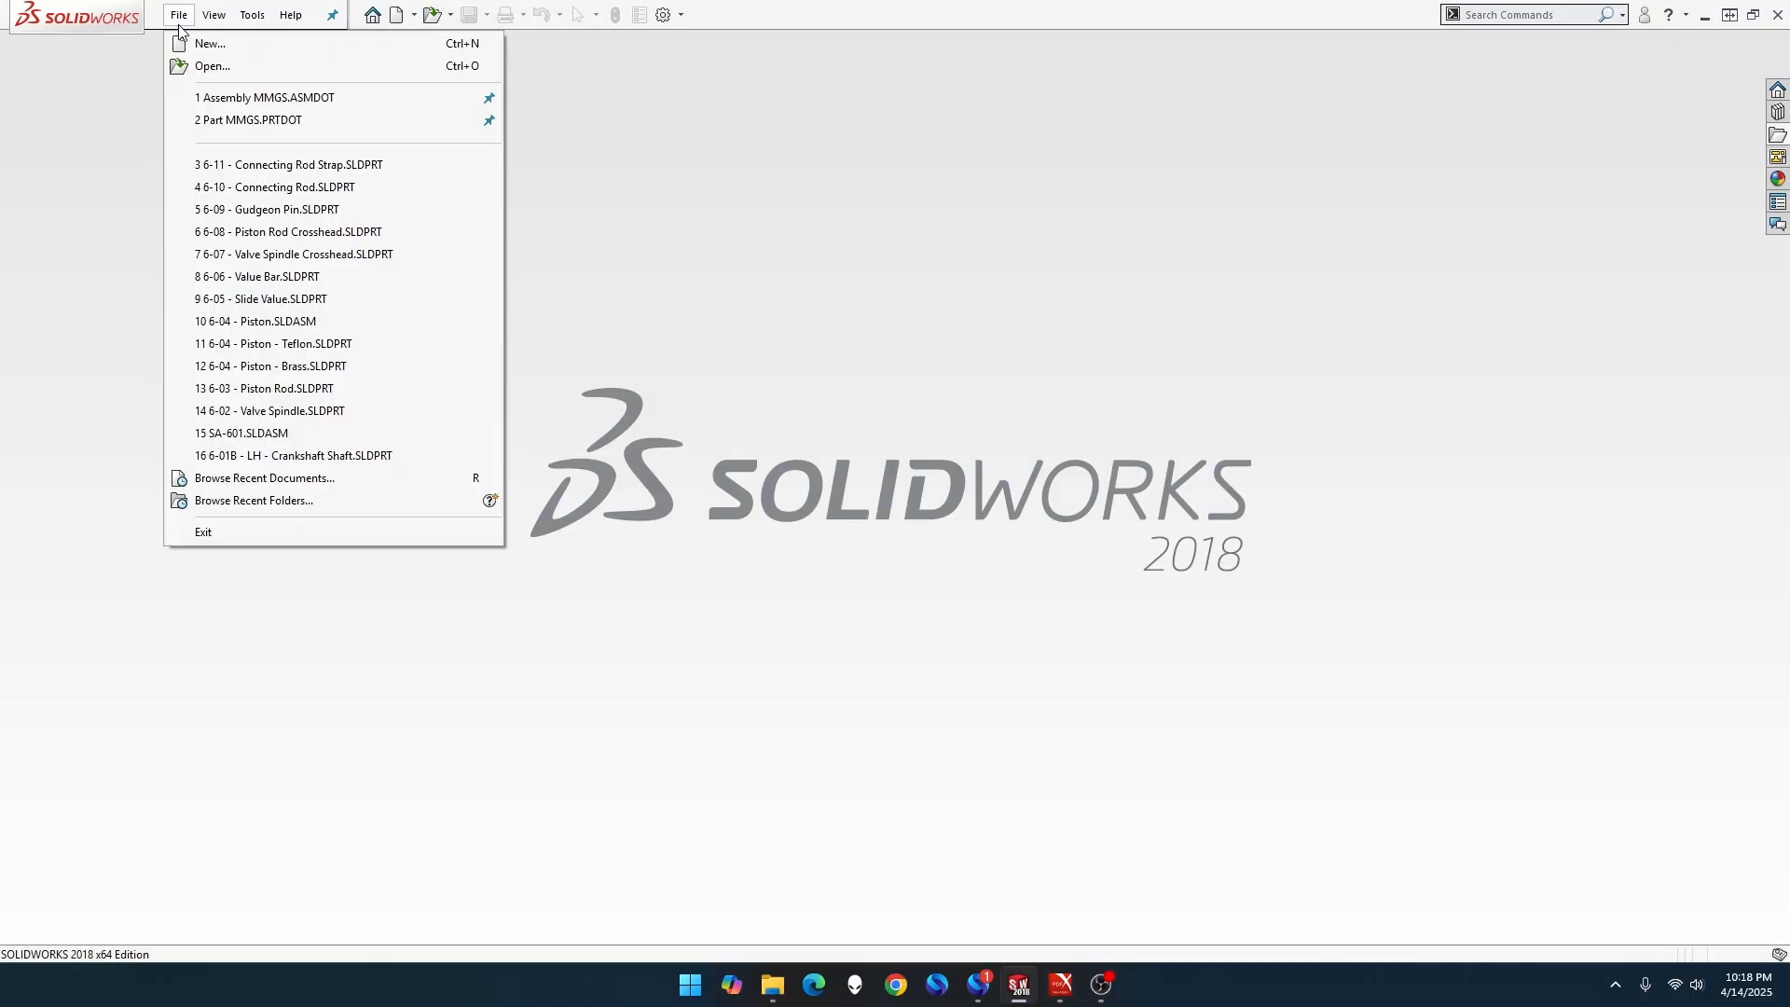
{"action": "left_click", "coordinate": [193, 41]}
{"action": "double_click", "coordinate": [557, 351]}
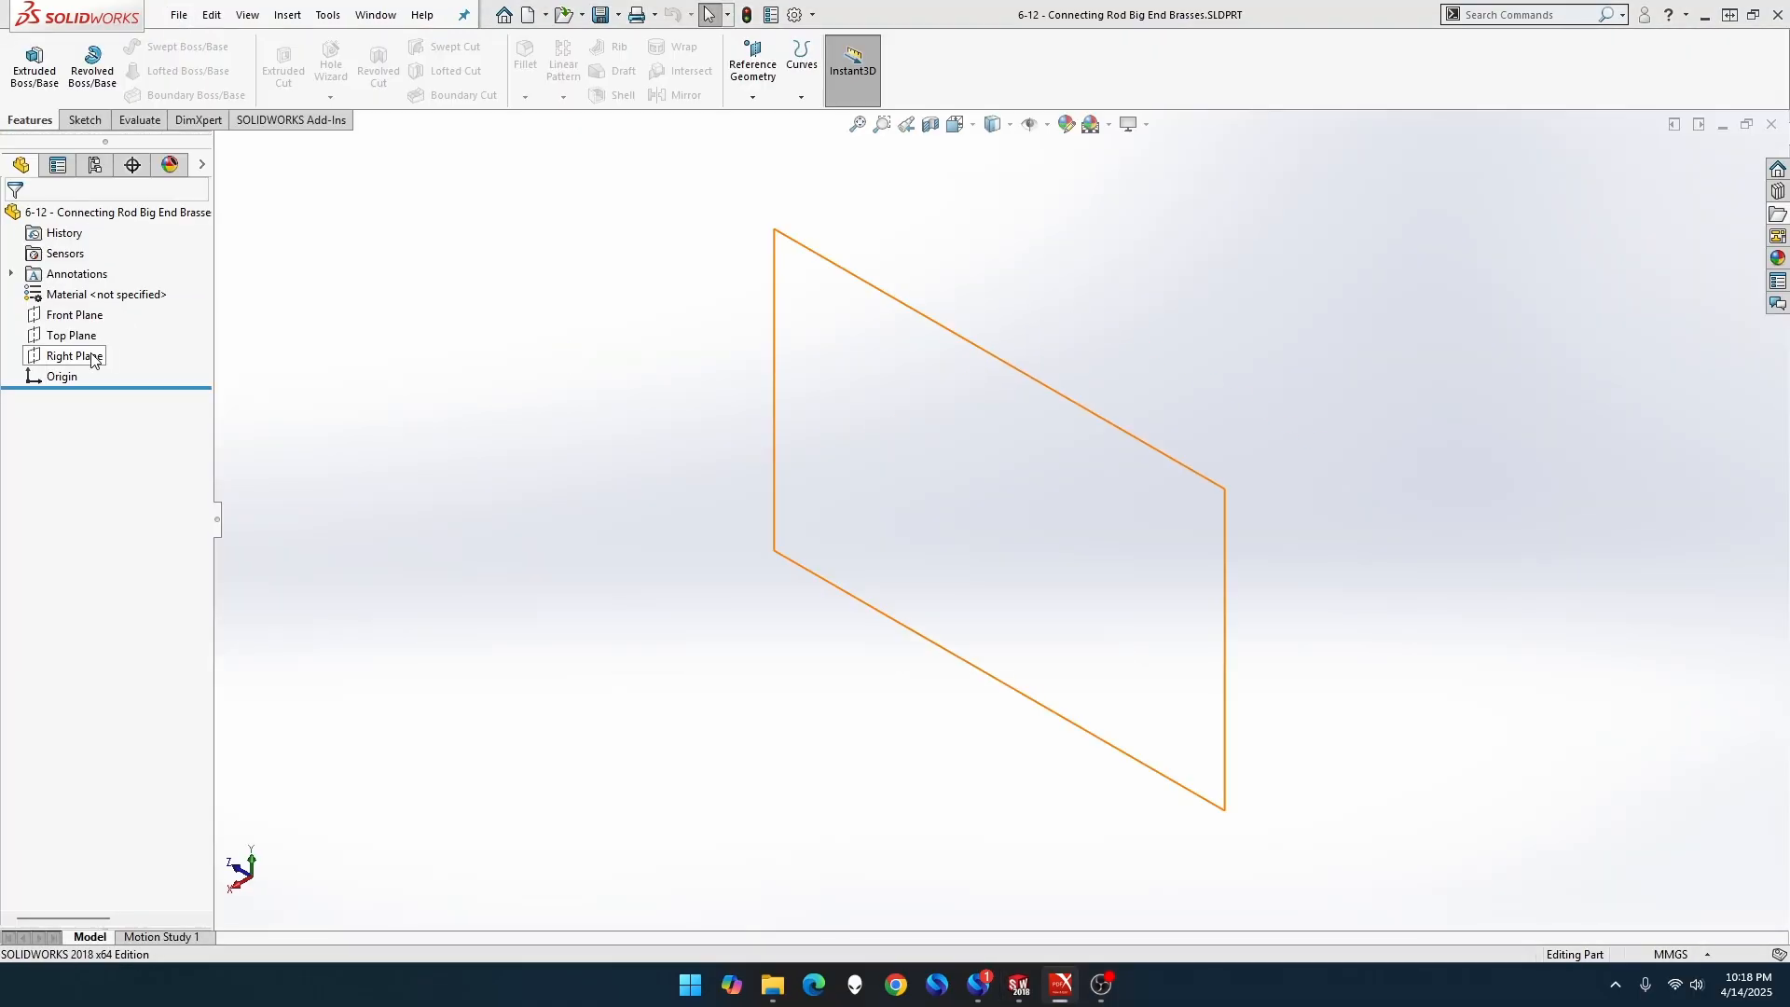
{"action": "left_click", "coordinate": [91, 357]}
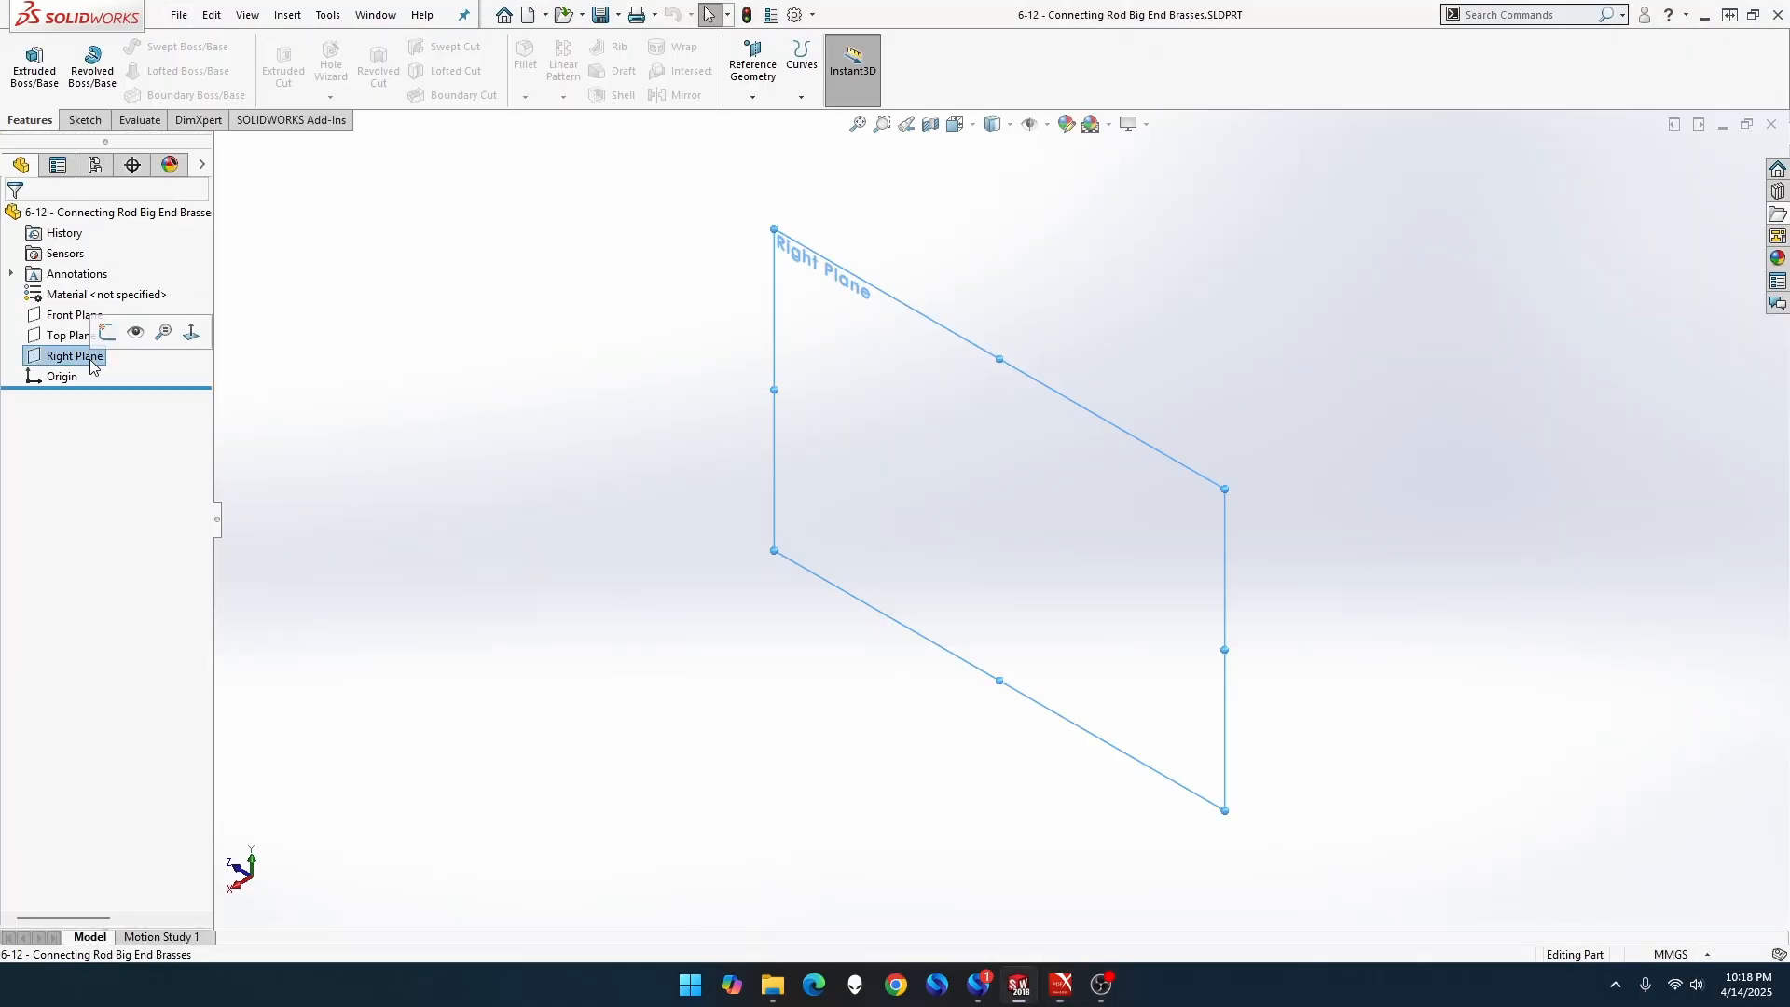
{"action": "left_click", "coordinate": [117, 332]}
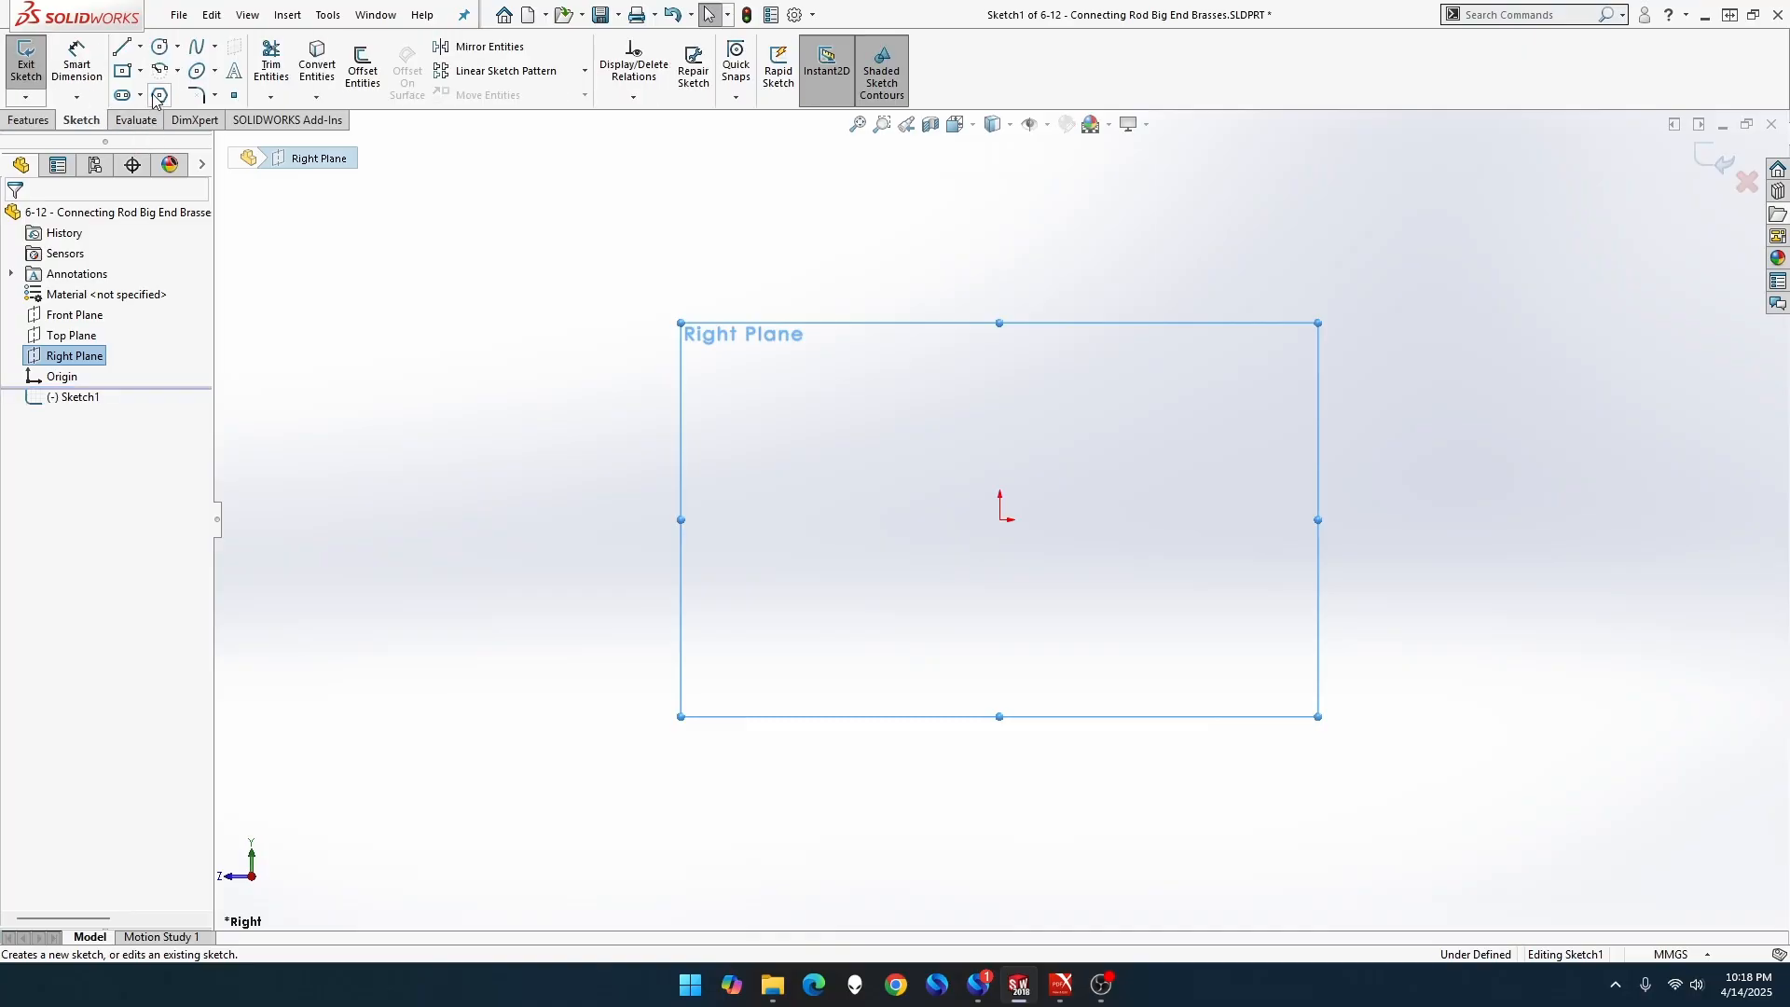
Sketch a center rectangle about 123 by 95 mm on the origin with a concentric circle about 56 mm in diameter inside it.
{"action": "left_click", "coordinate": [122, 74]}
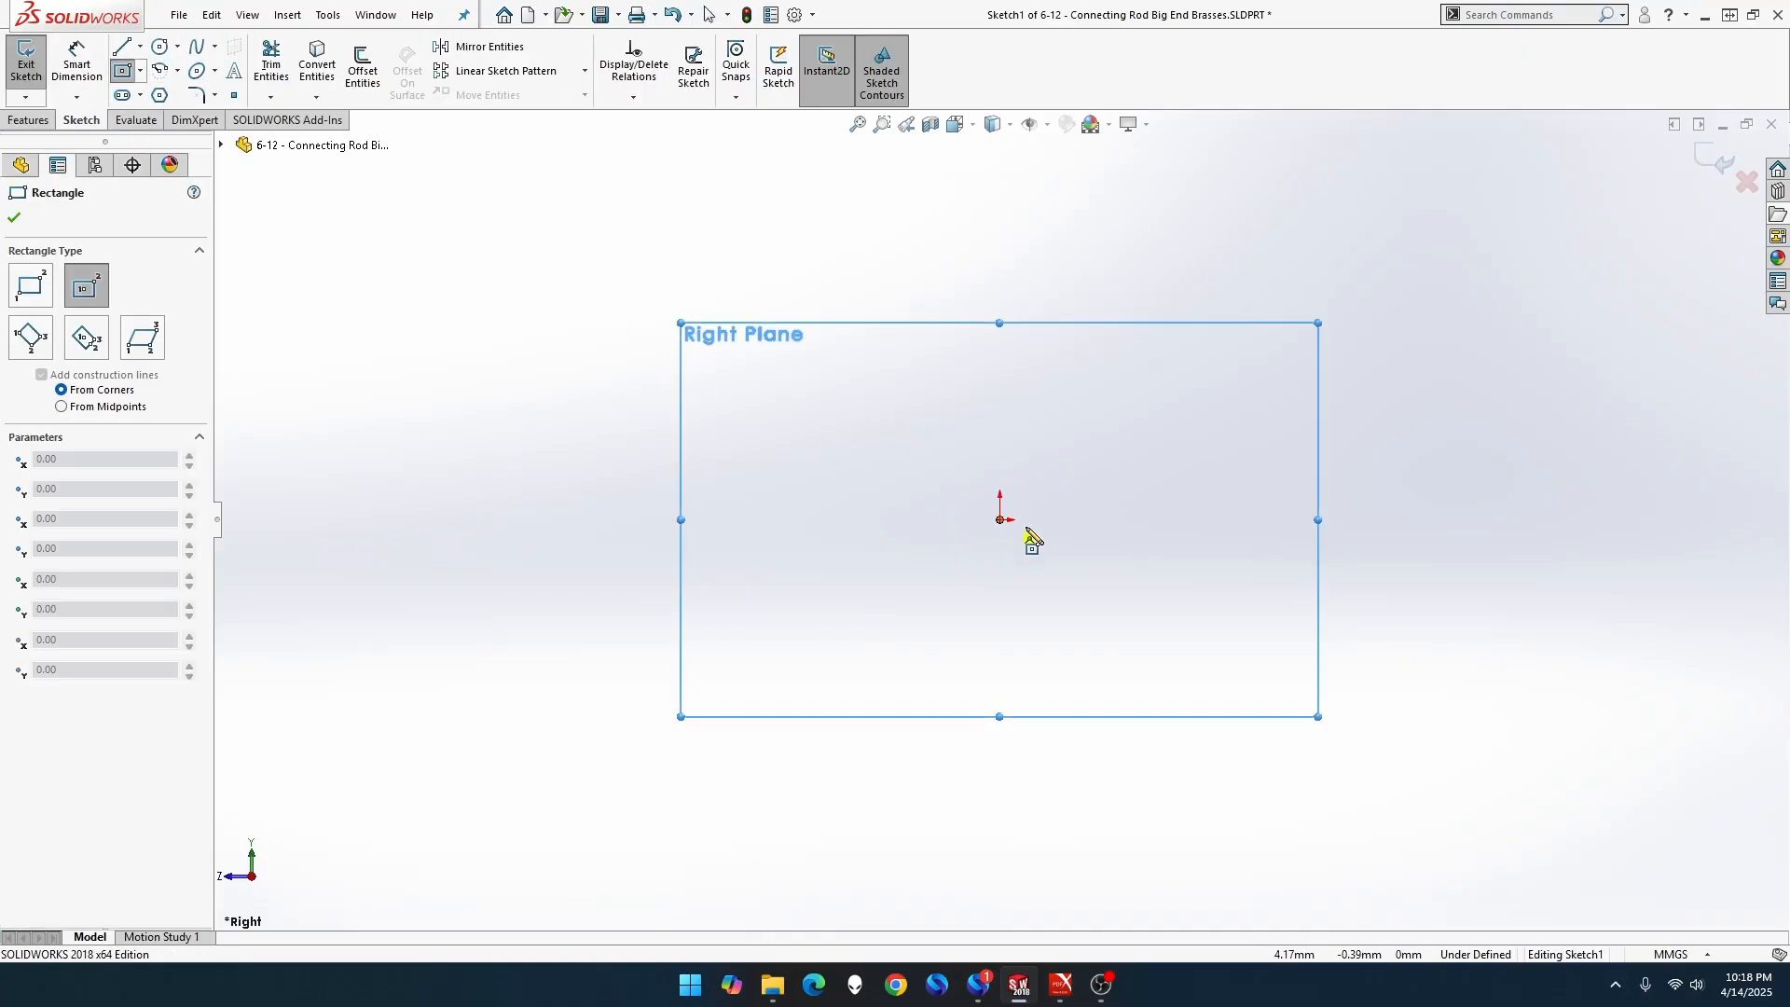
{"action": "left_click", "coordinate": [1000, 519]}
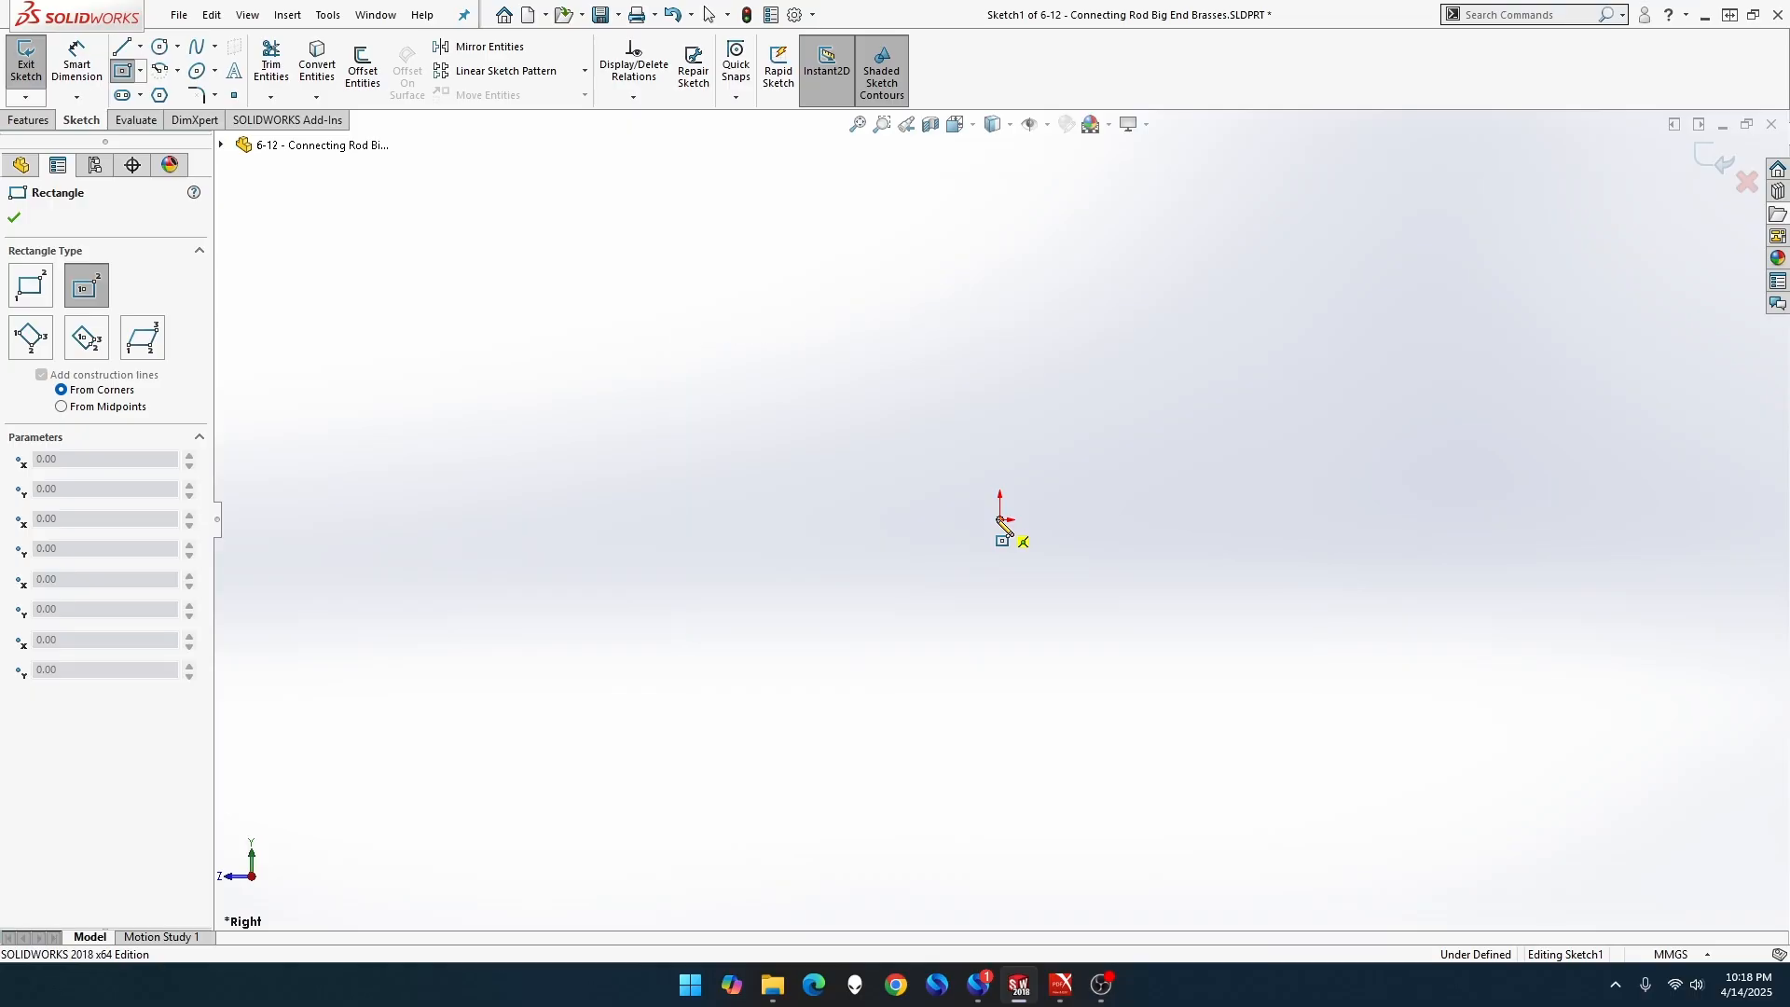
{"action": "left_click", "coordinate": [1219, 350]}
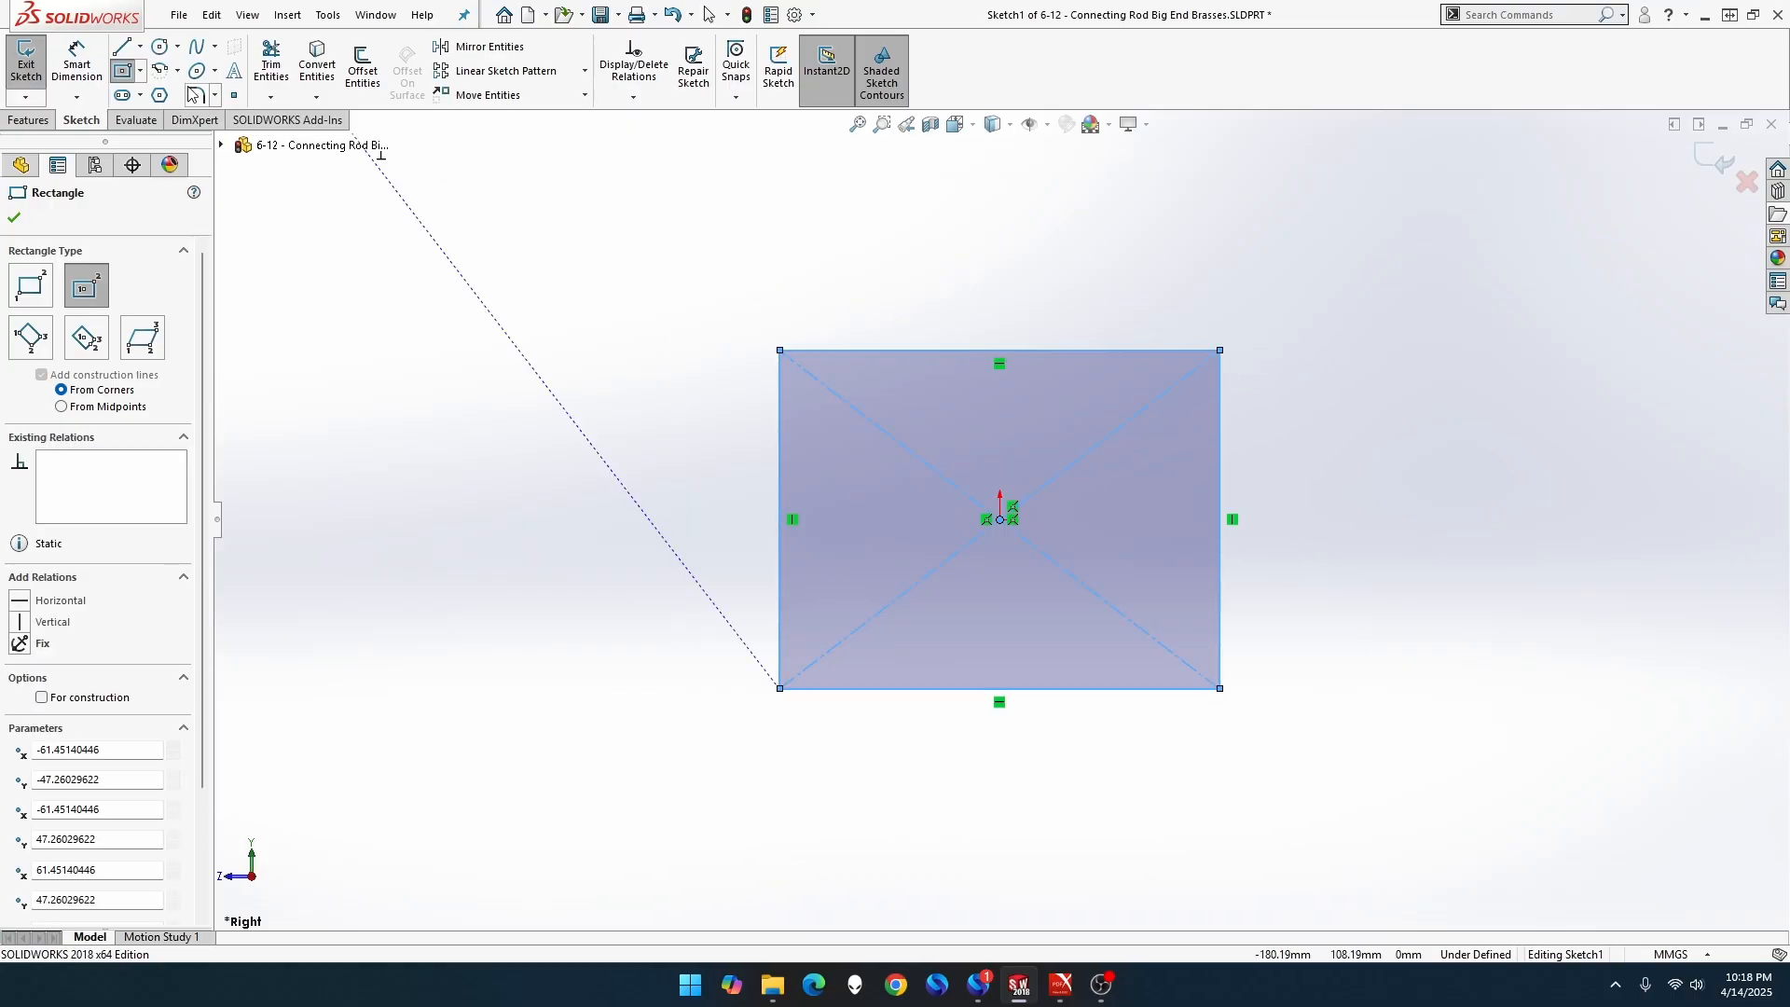
{"action": "left_click", "coordinate": [164, 53]}
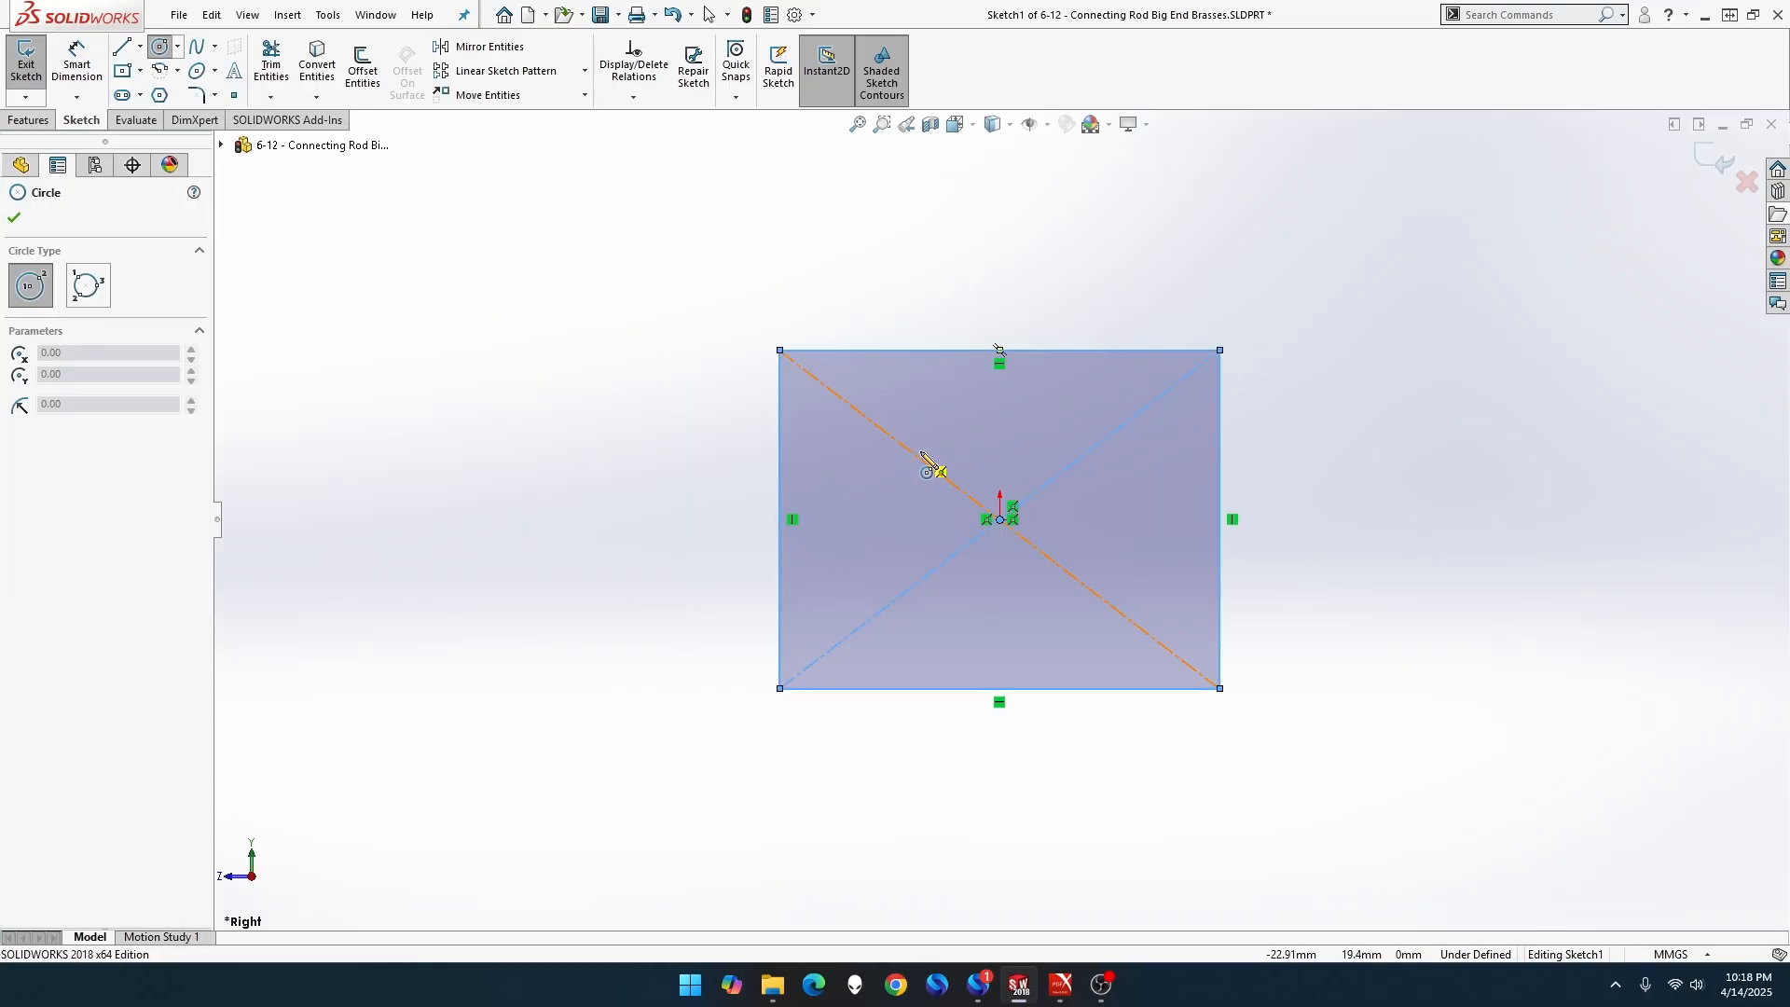
{"action": "left_click", "coordinate": [1001, 519]}
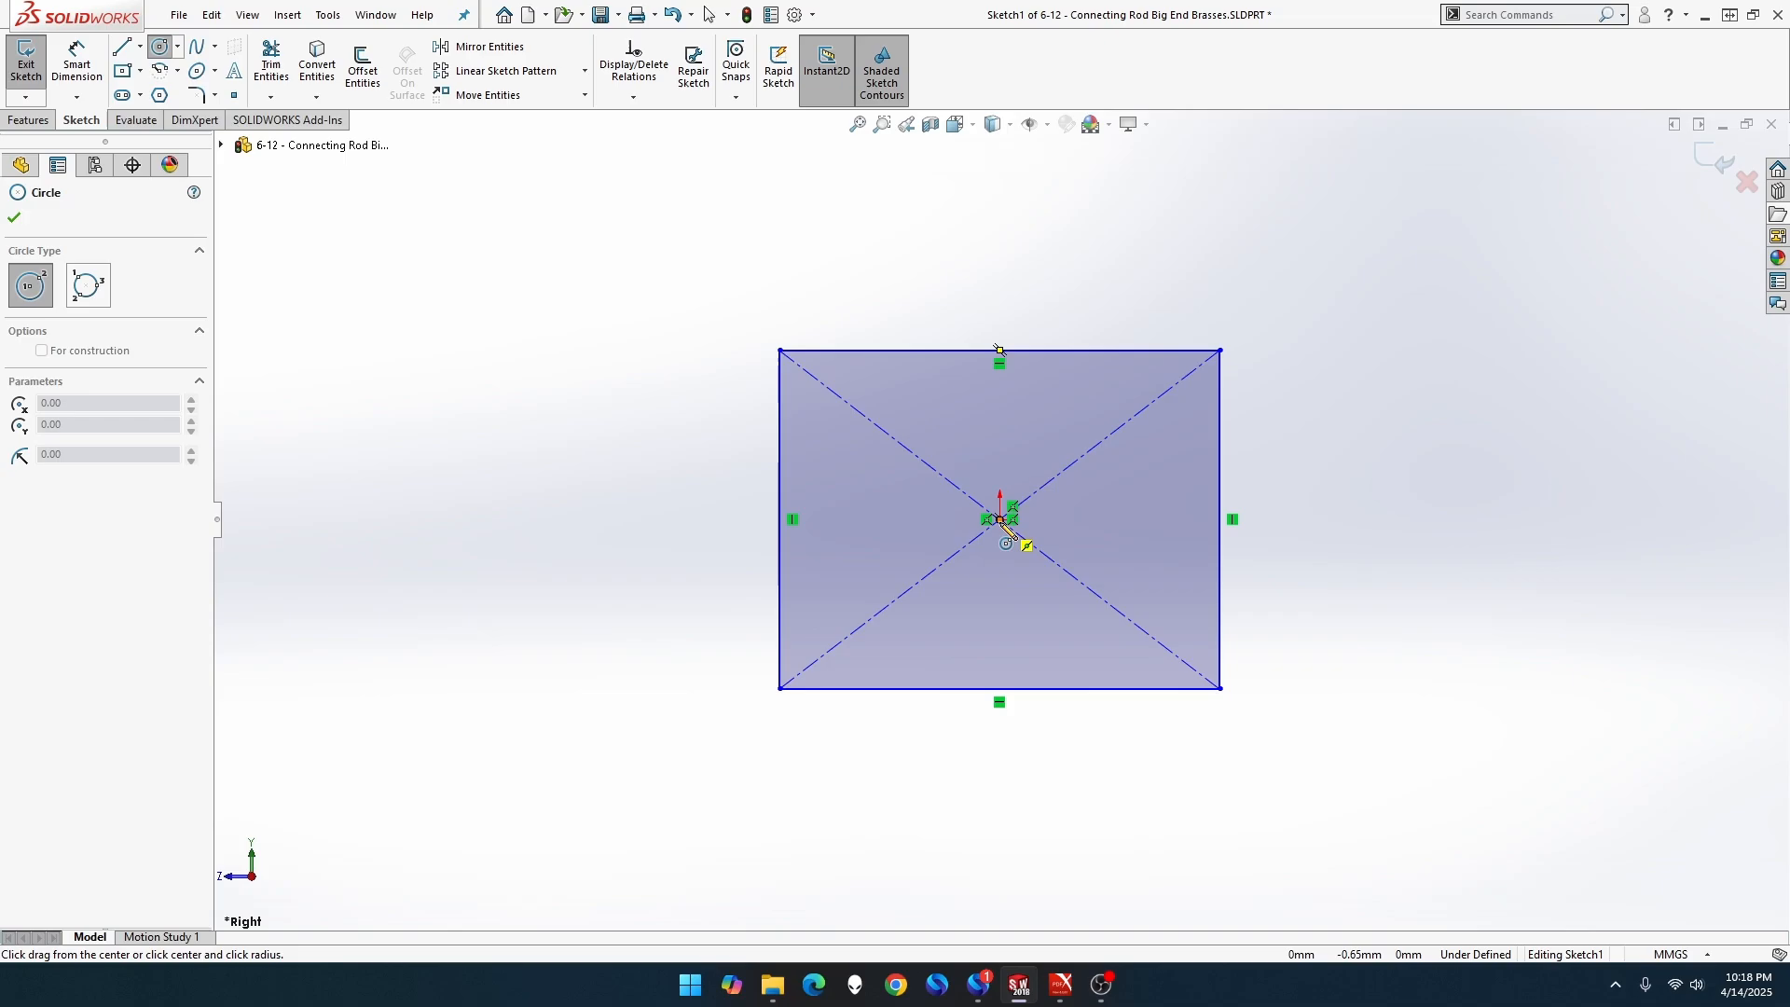
{"action": "left_click", "coordinate": [1081, 459]}
Dimension the circle's diameter as 21 mm.
{"action": "left_click", "coordinate": [76, 59]}
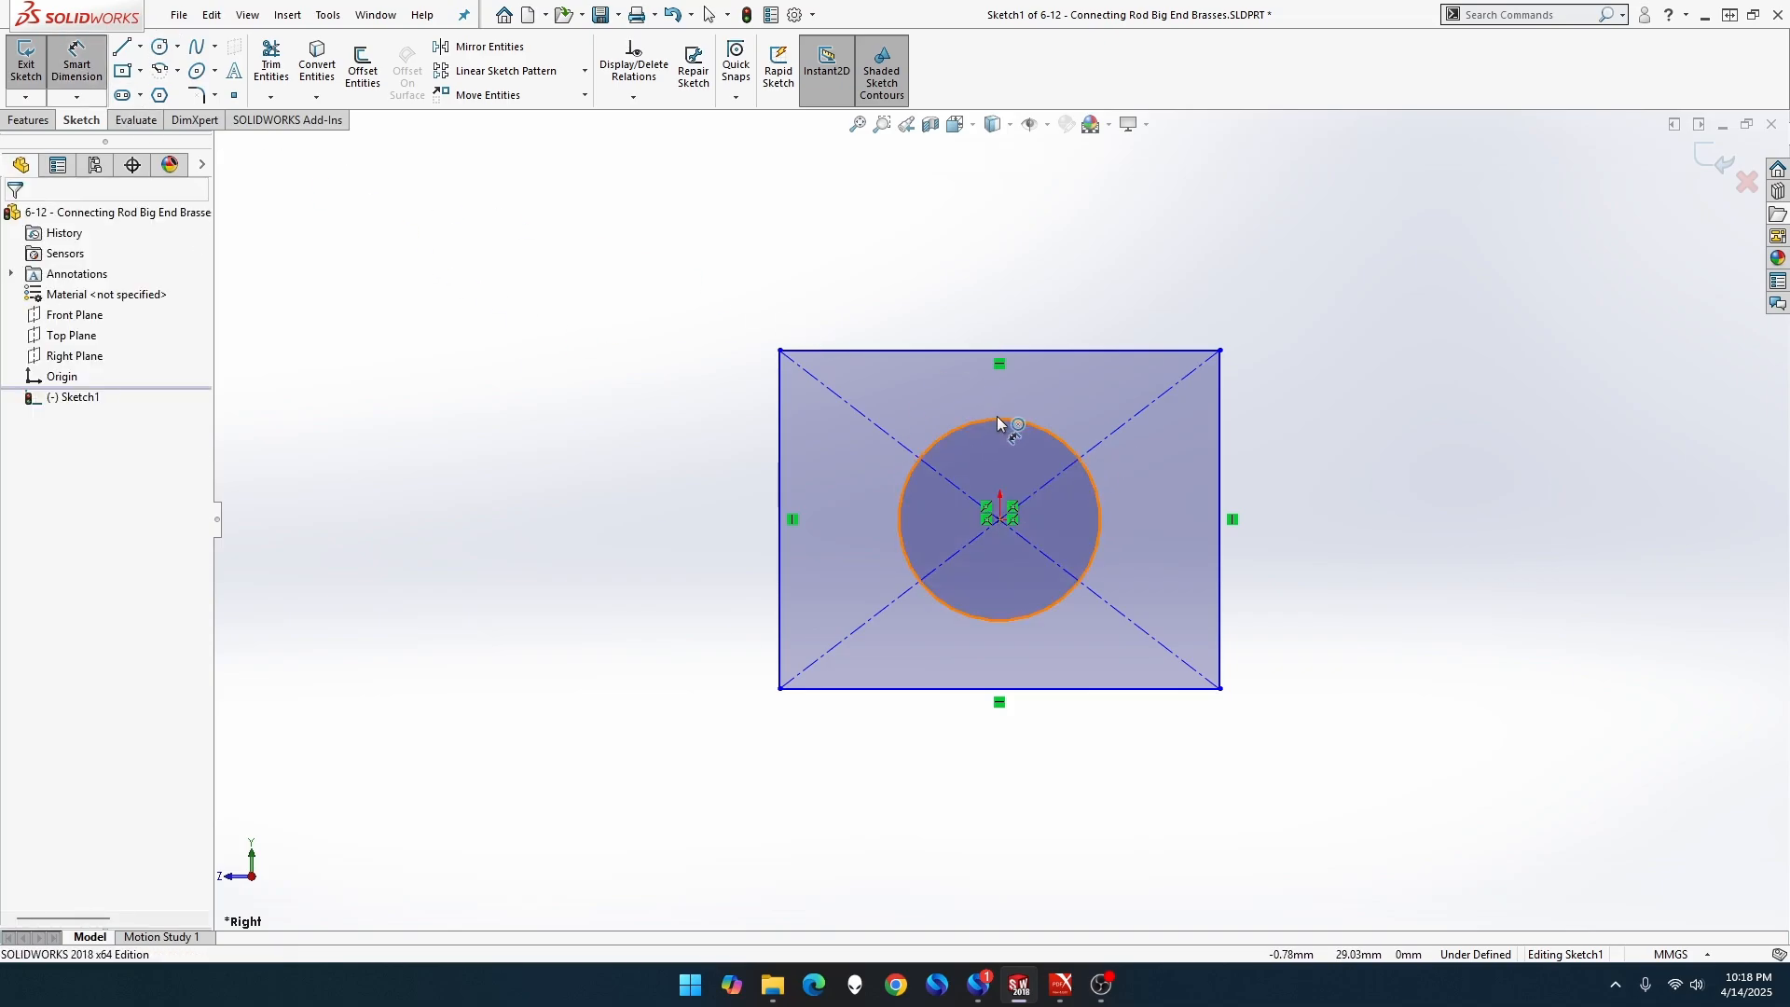
{"action": "left_click", "coordinate": [997, 418]}
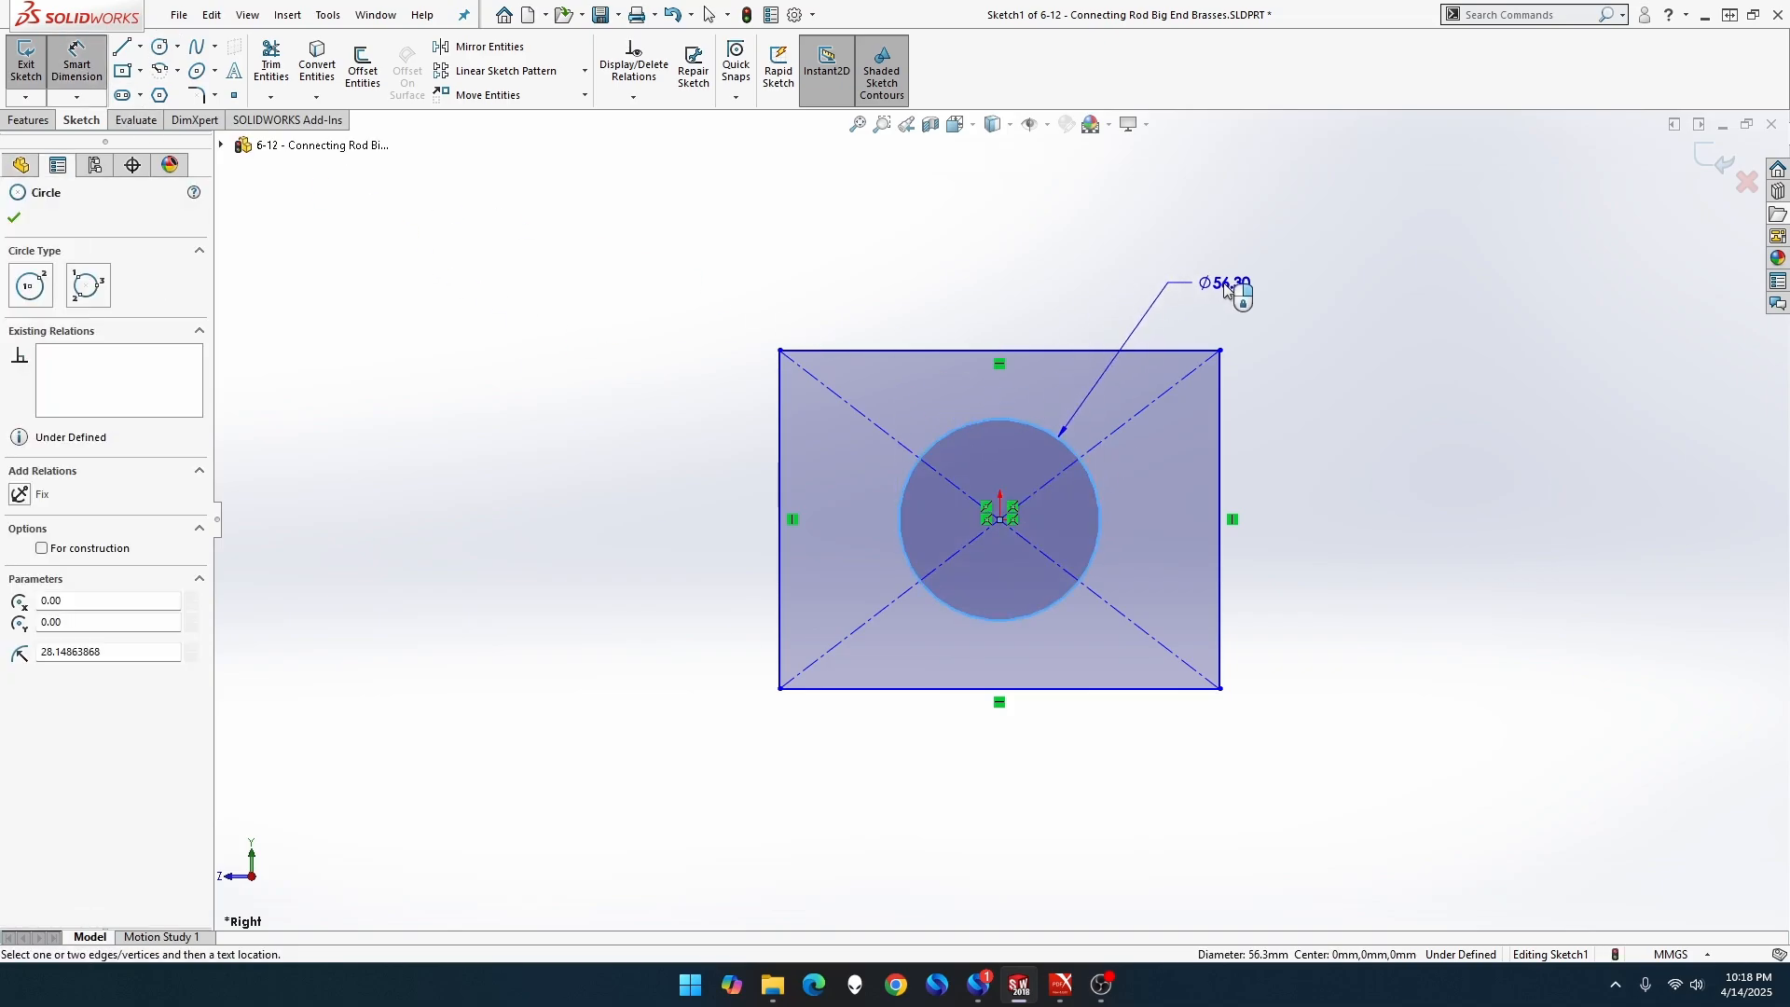
{"action": "left_click", "coordinate": [1212, 284]}
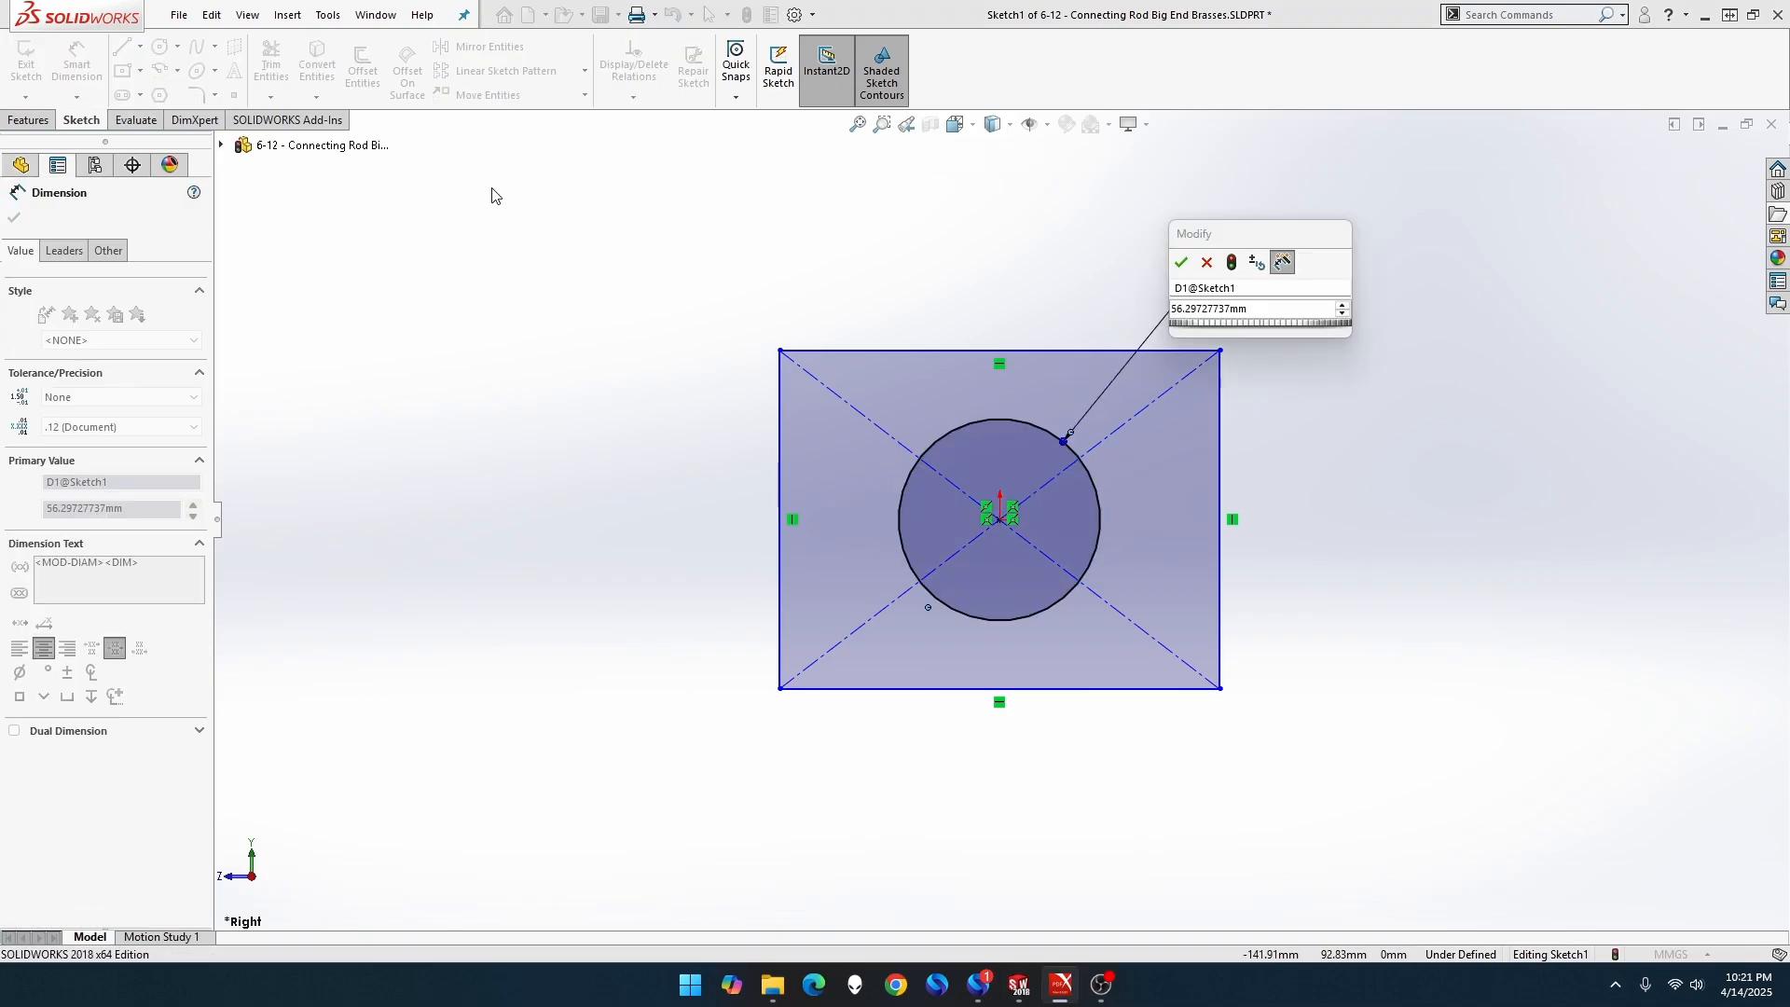
{"action": "double_click", "coordinate": [1235, 309]}
{"action": "type", "text": "21"}
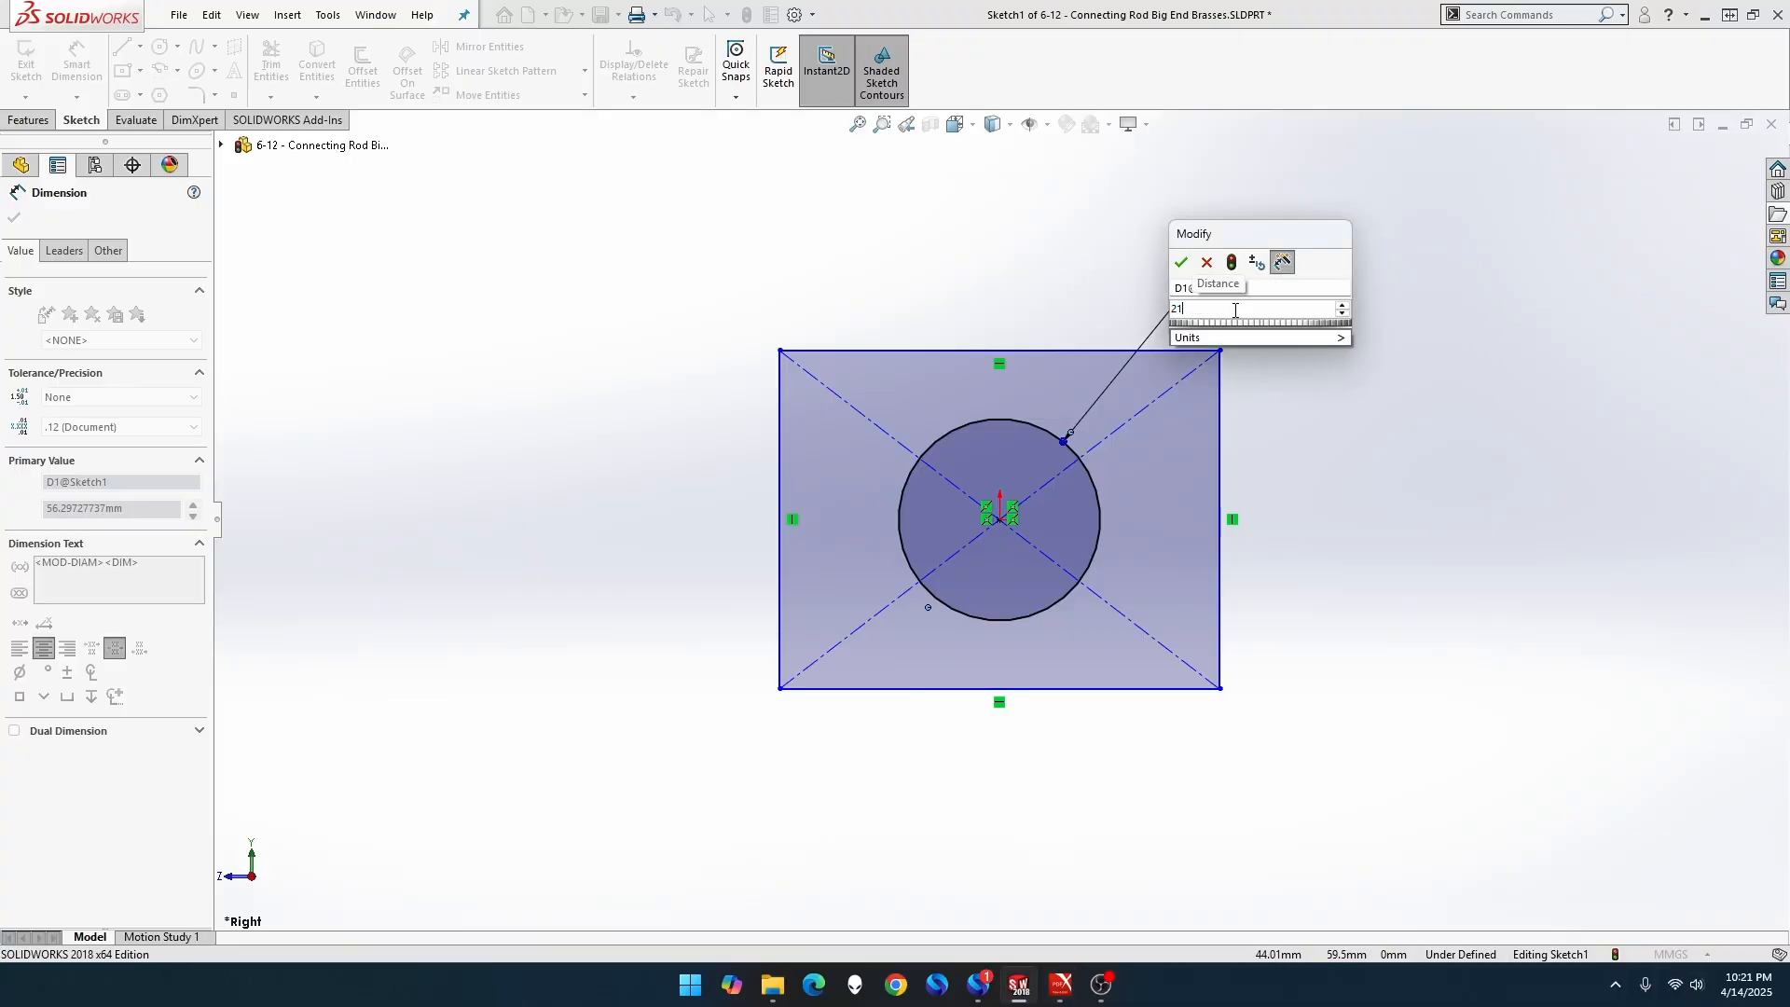
{"action": "key", "text": "Return"}
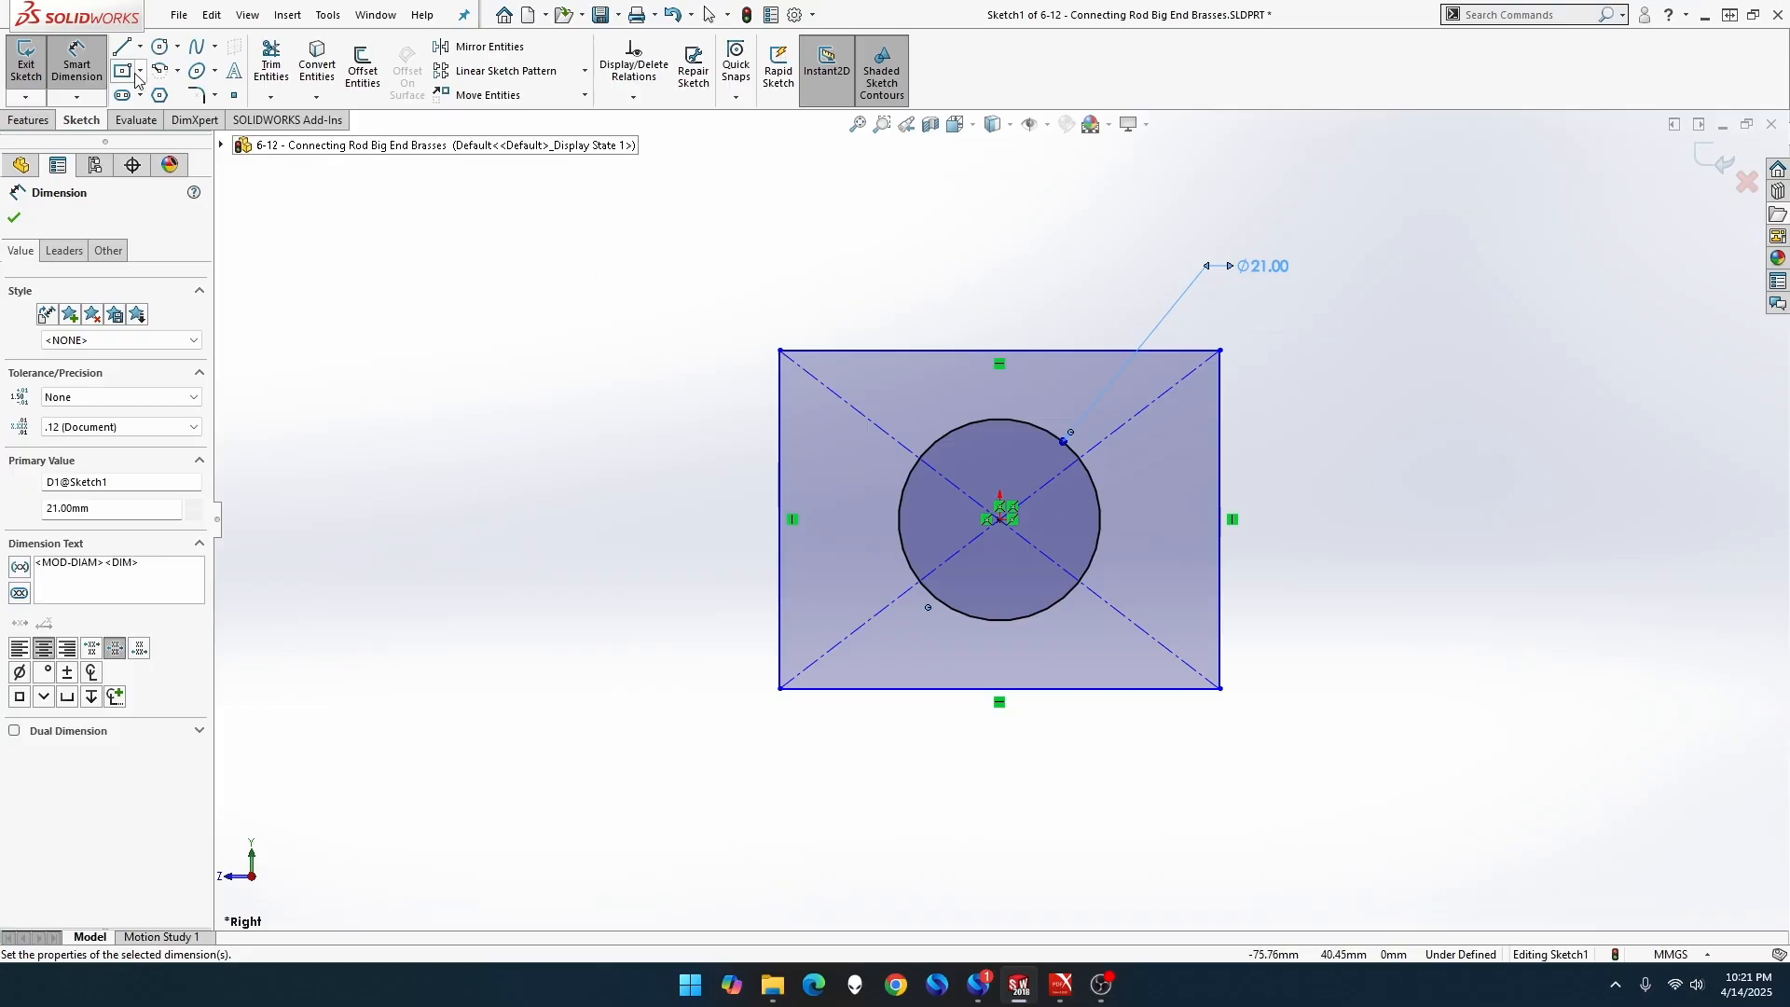
Dimension the rectangle's horizontal edge as 19.5+19.5, giving a width of 39 mm.
{"action": "left_click", "coordinate": [77, 86]}
{"action": "left_click", "coordinate": [923, 353]}
{"action": "left_click", "coordinate": [979, 303]}
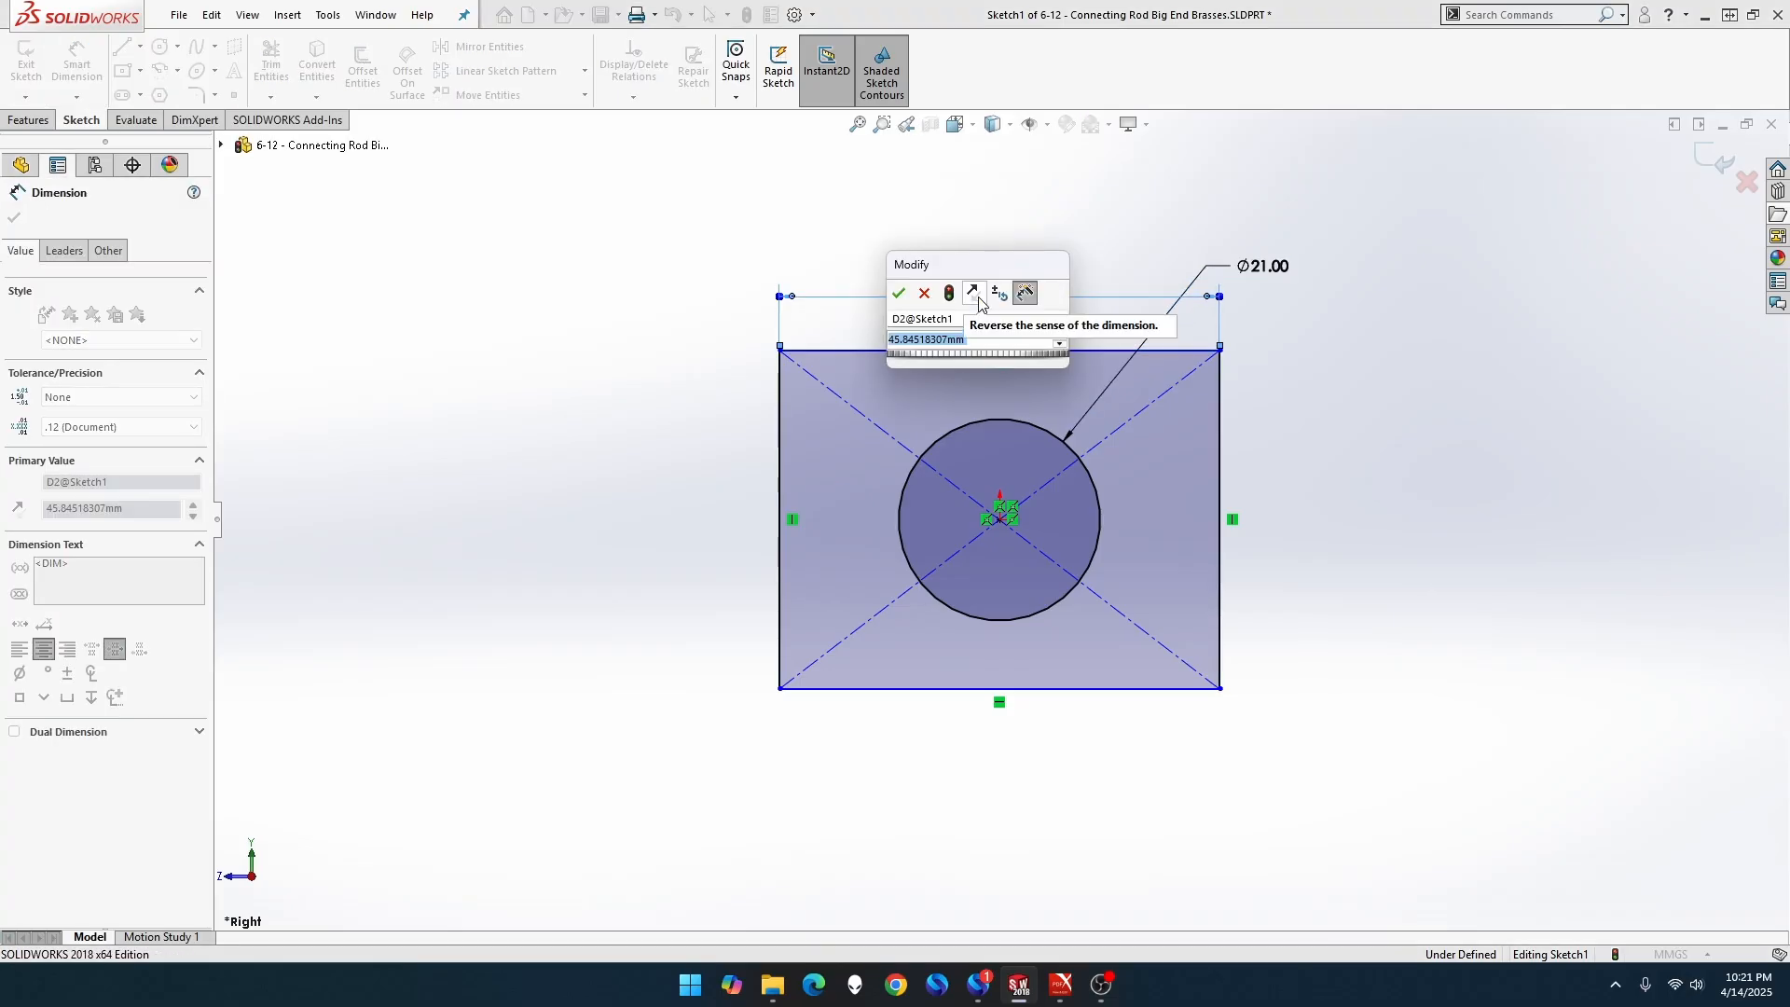
{"action": "type", "text": "19.5"}
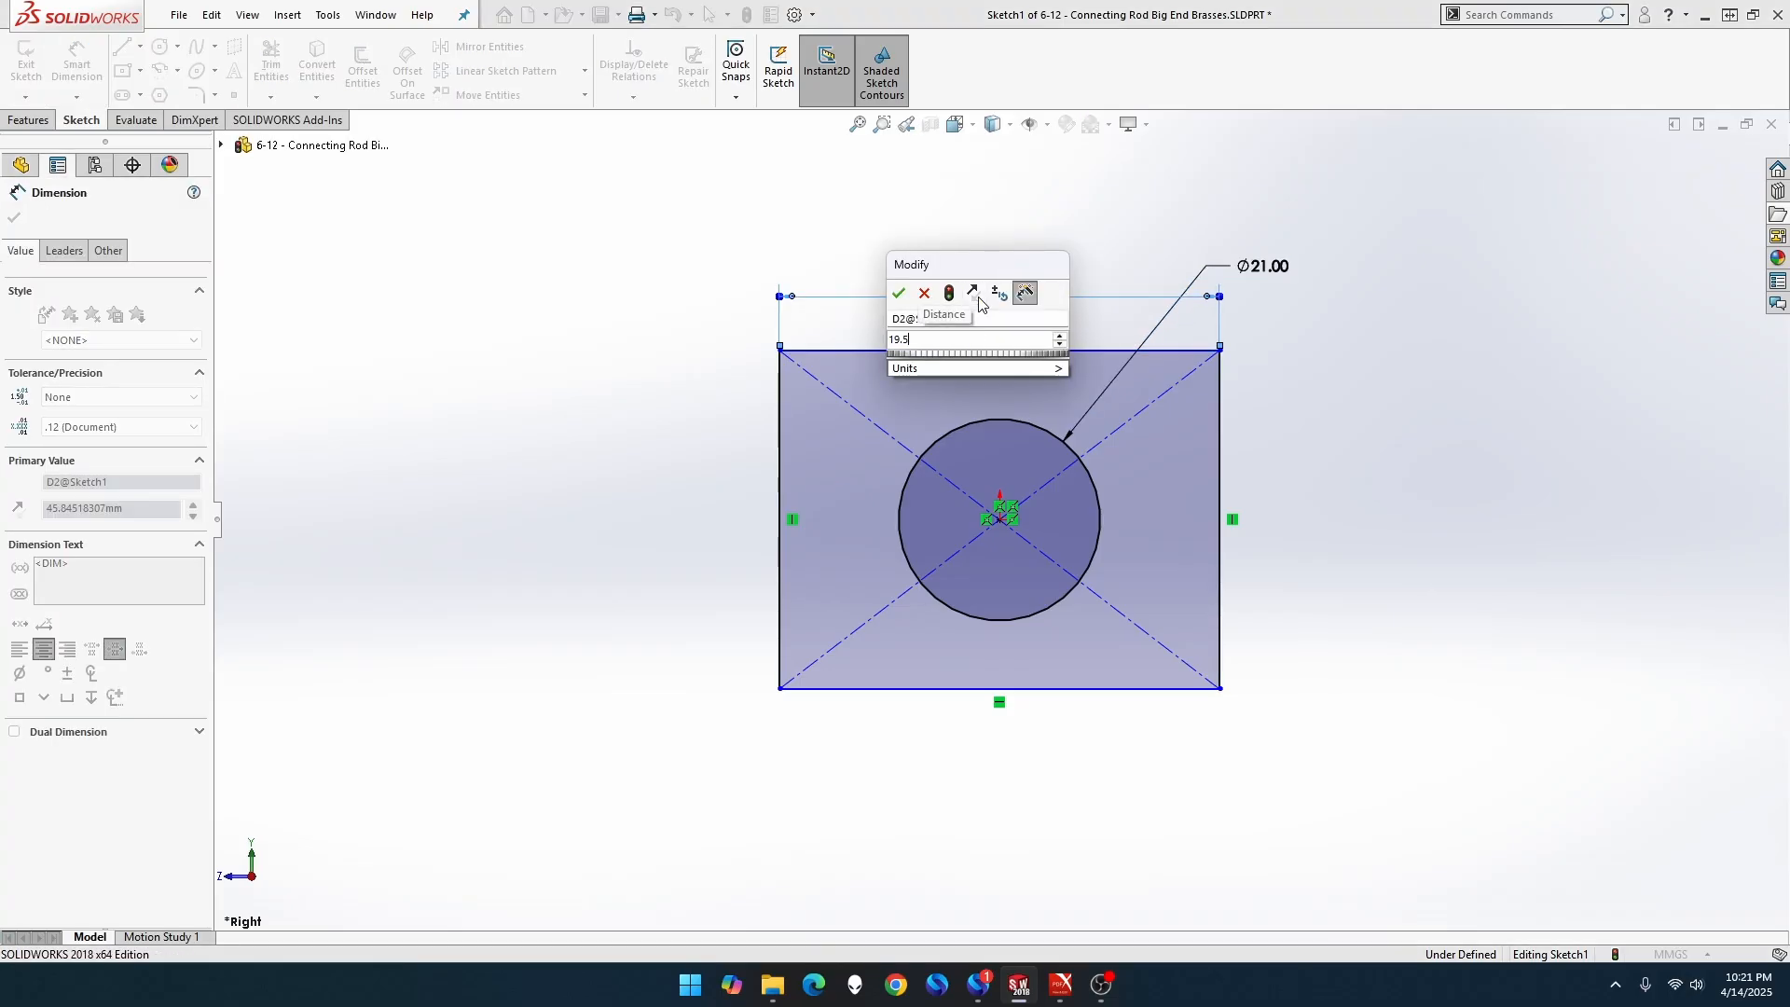
{"action": "type", "text": "+19,"}
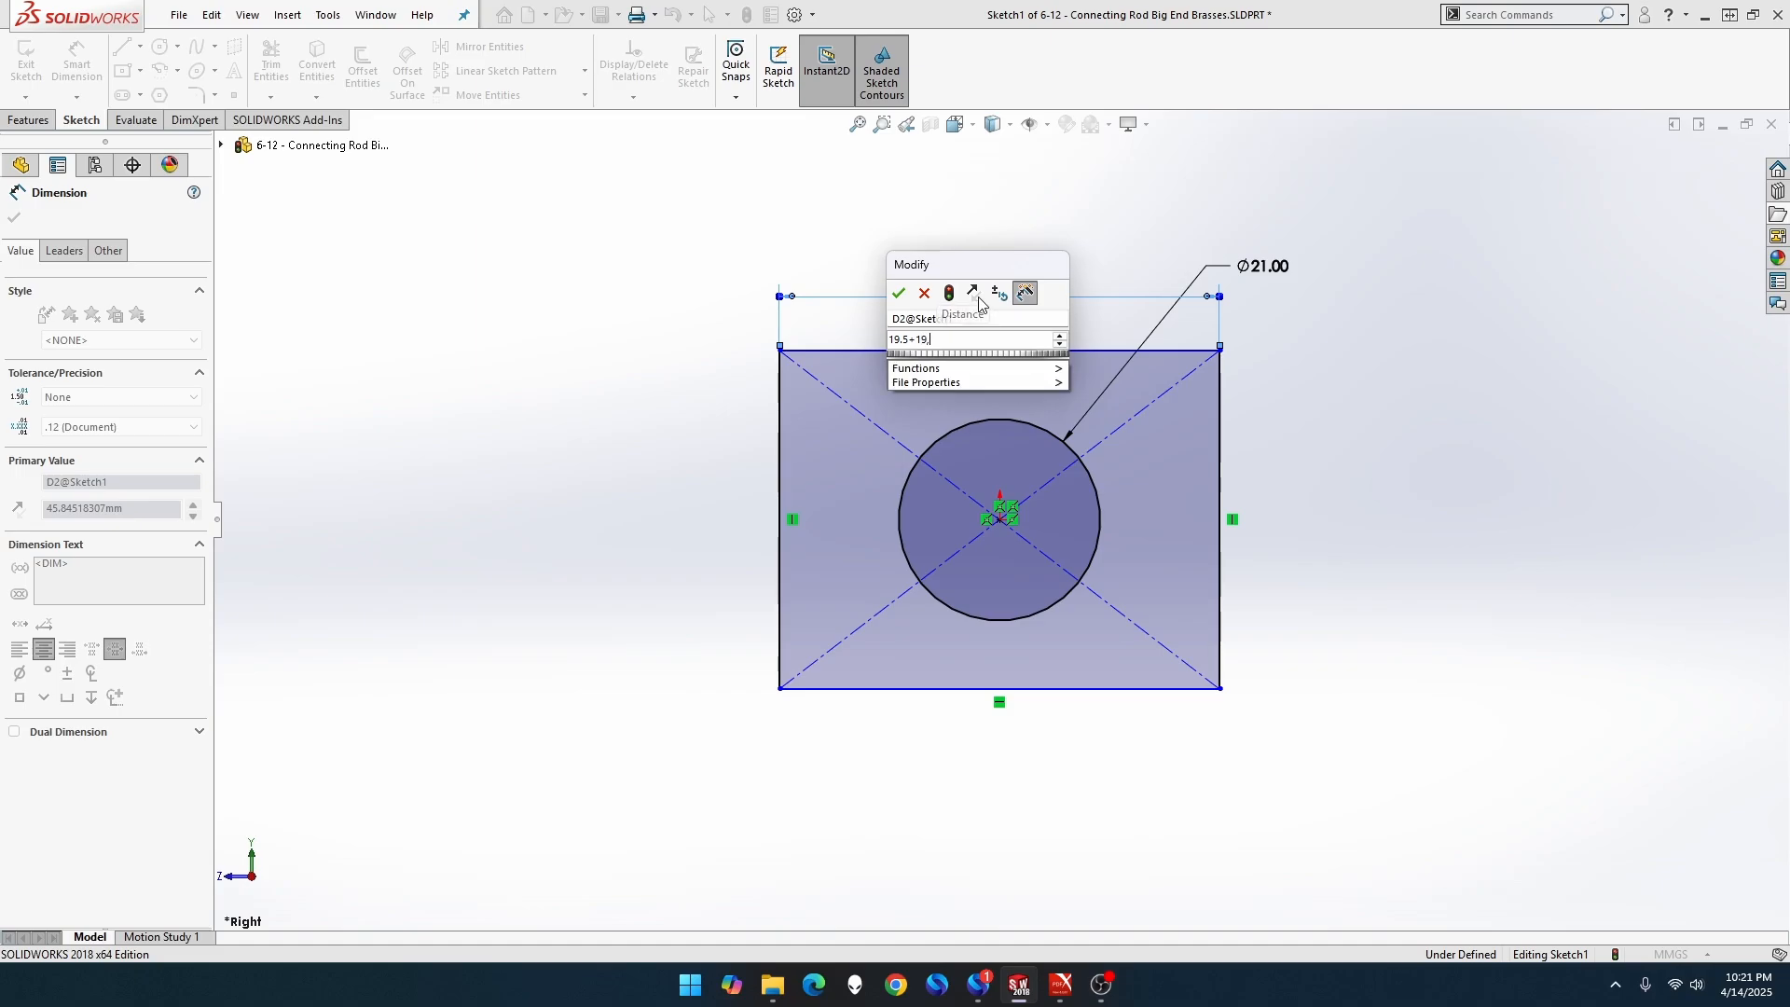
{"action": "key", "text": "BackSpace"}
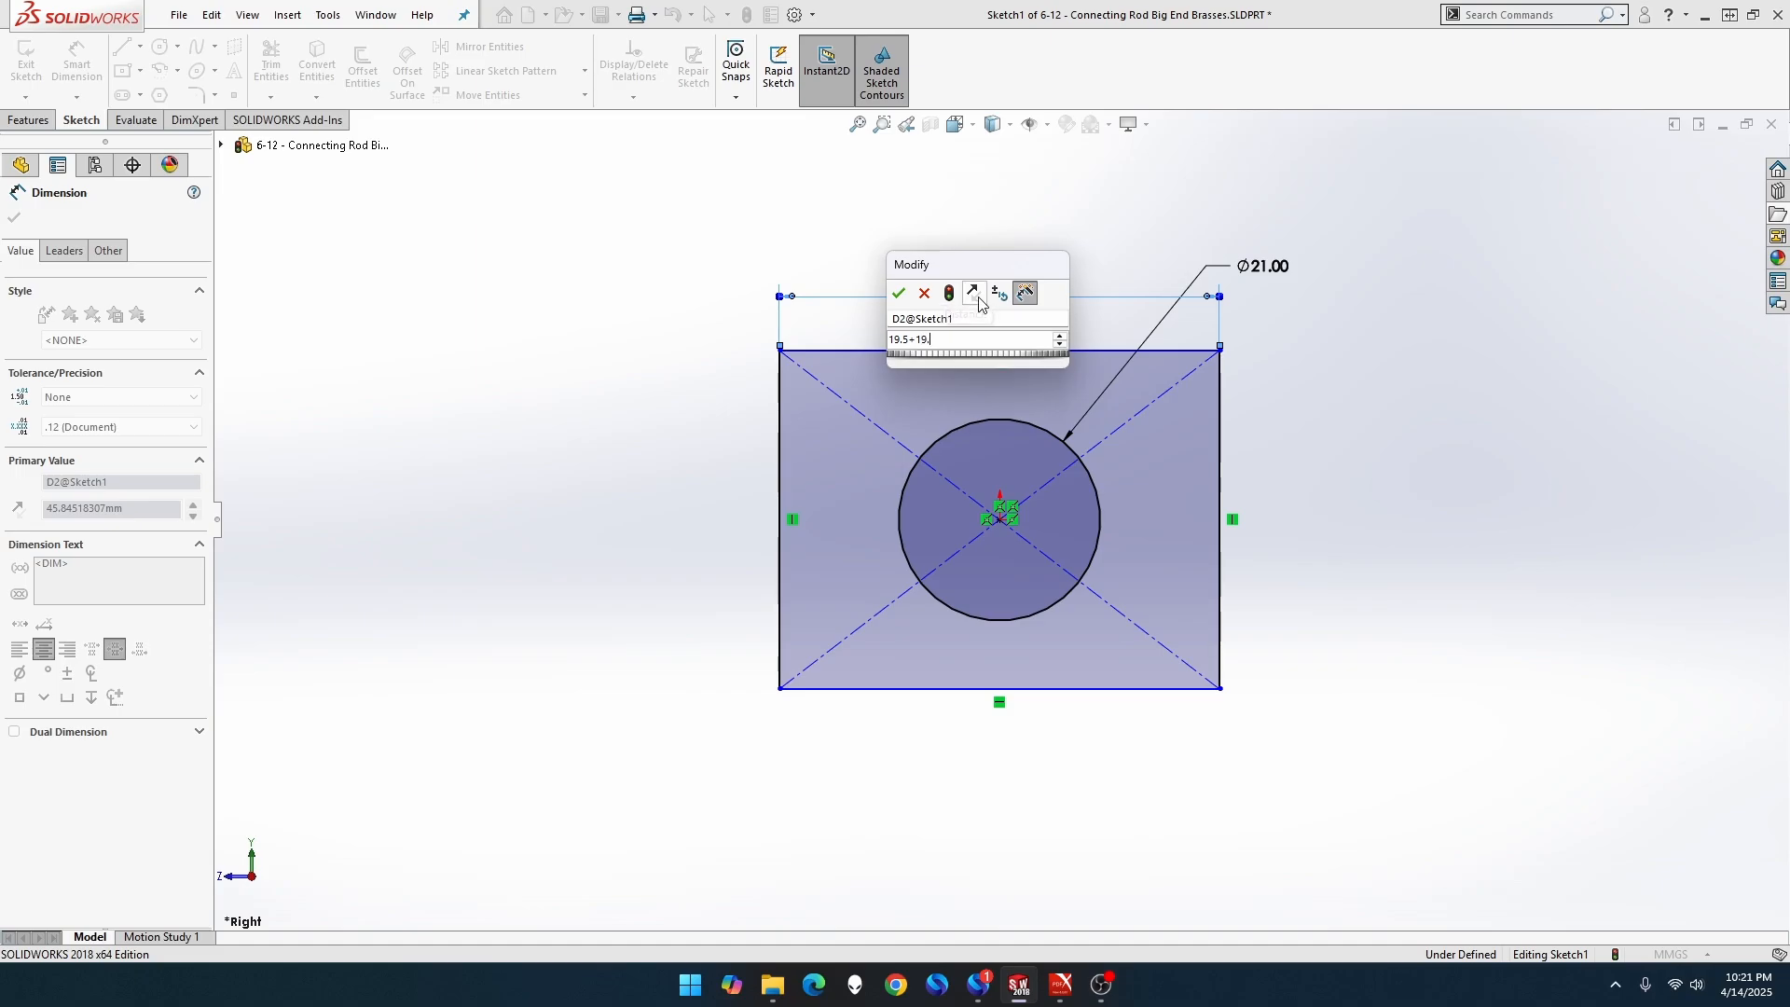
{"action": "type", "text": ".5"}
{"action": "key", "text": "Return"}
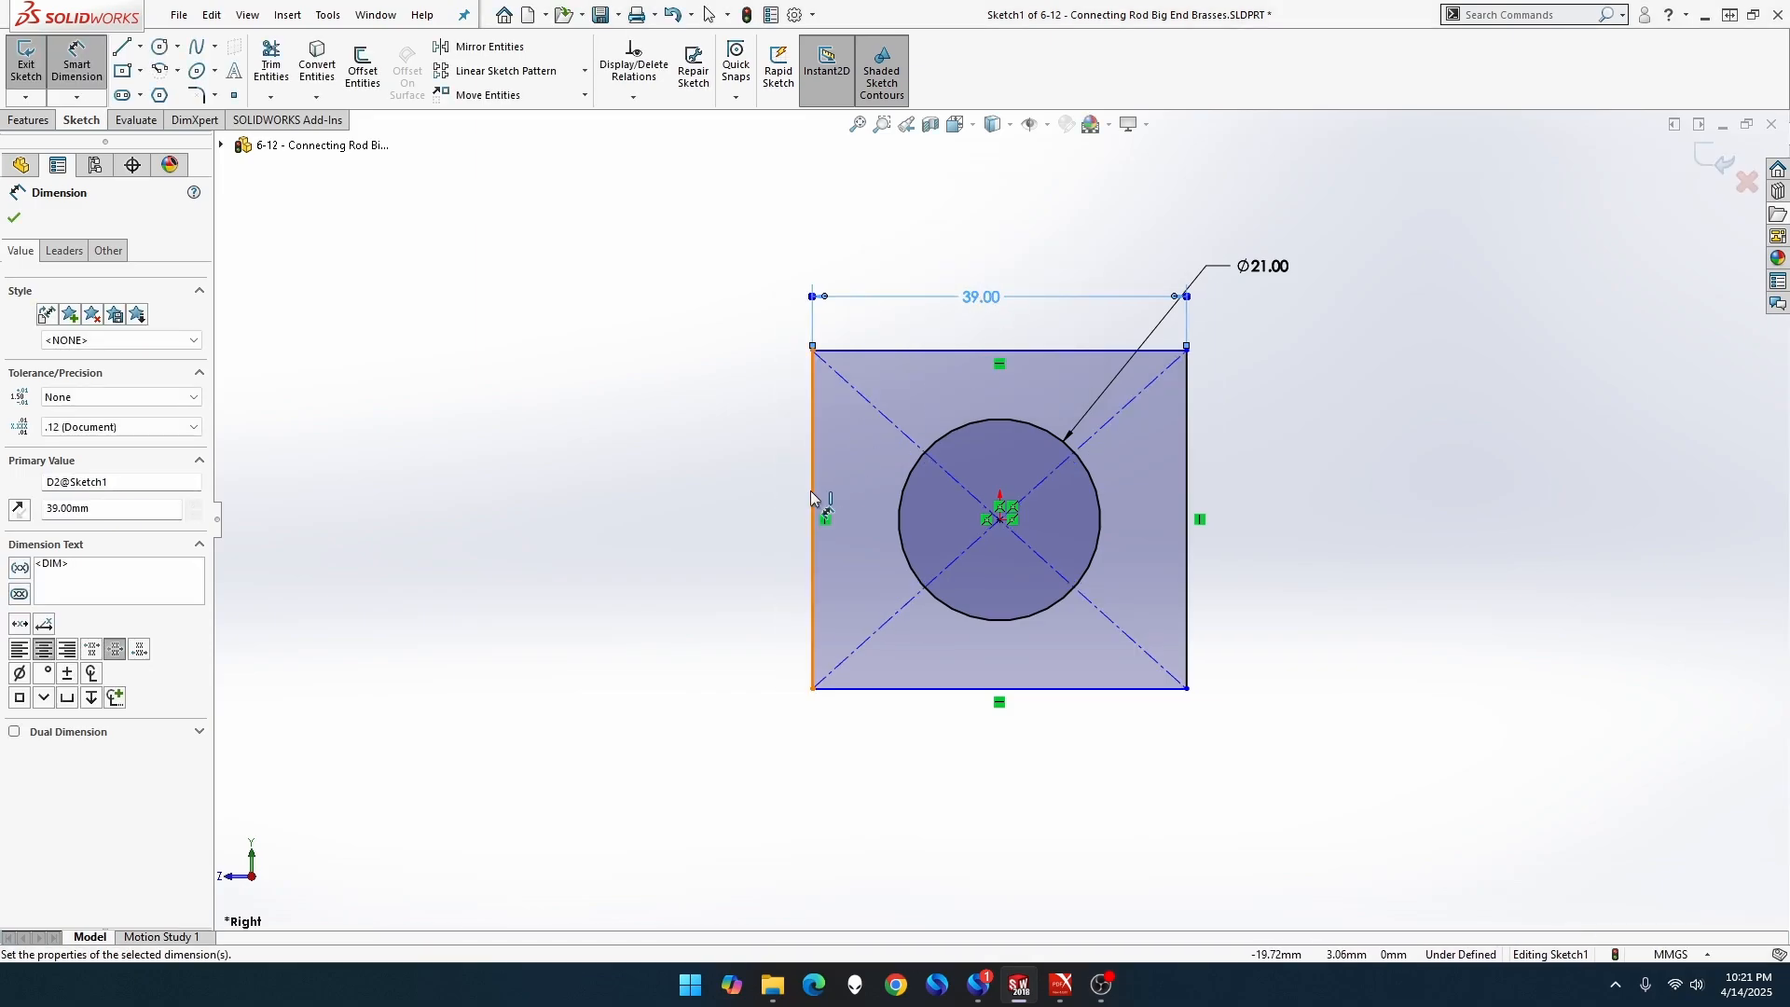
Dimension the rectangle's vertical edge as 19+19, giving a height of 38 mm.
{"action": "left_click", "coordinate": [809, 500]}
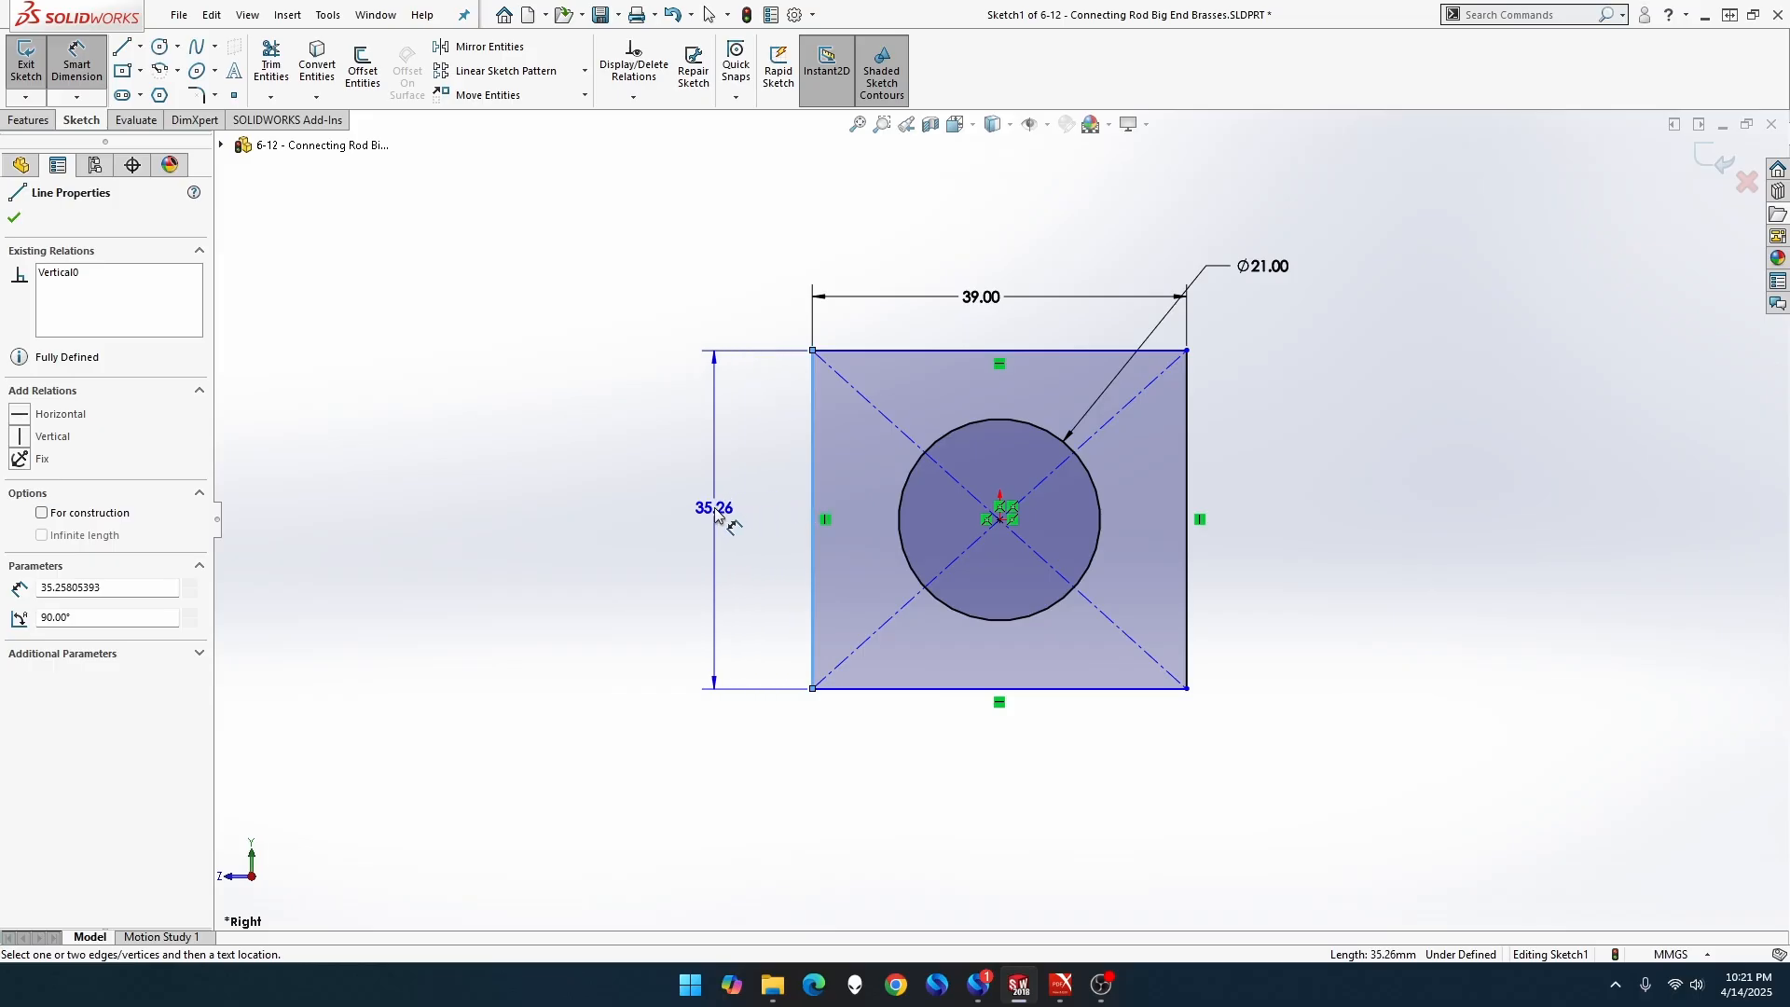
{"action": "left_click", "coordinate": [714, 513]}
{"action": "type", "text": "19+19"}
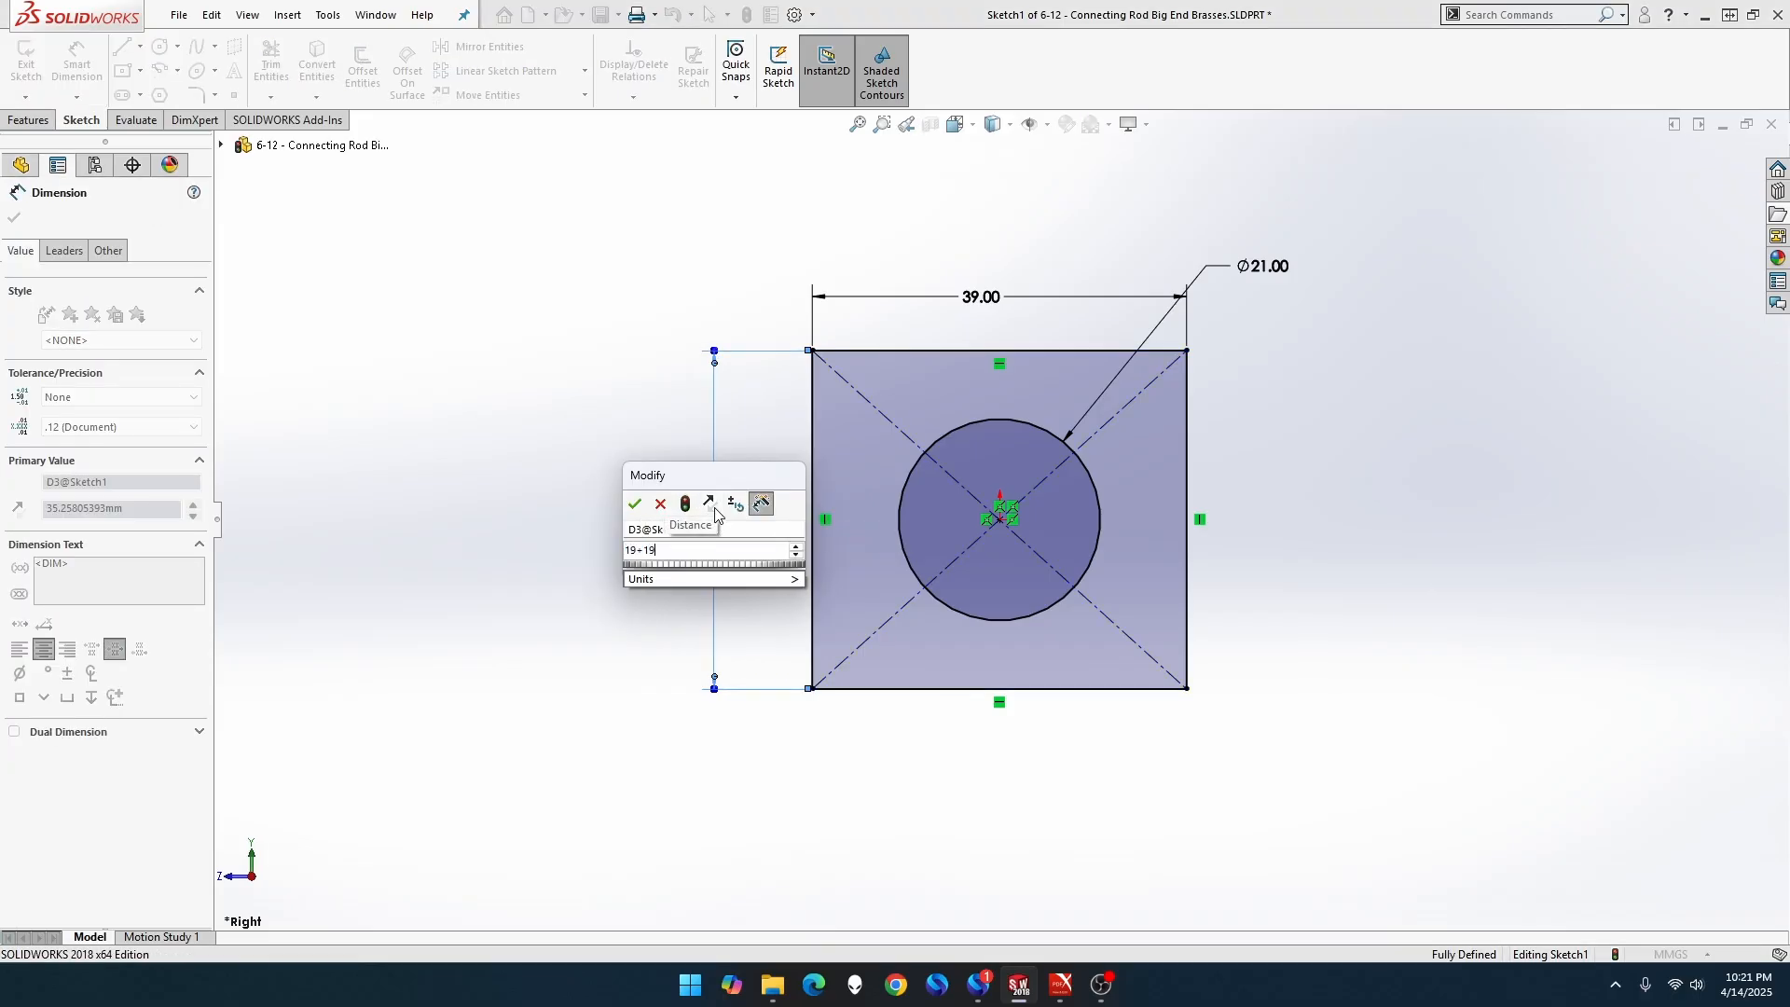
{"action": "key", "text": "Return"}
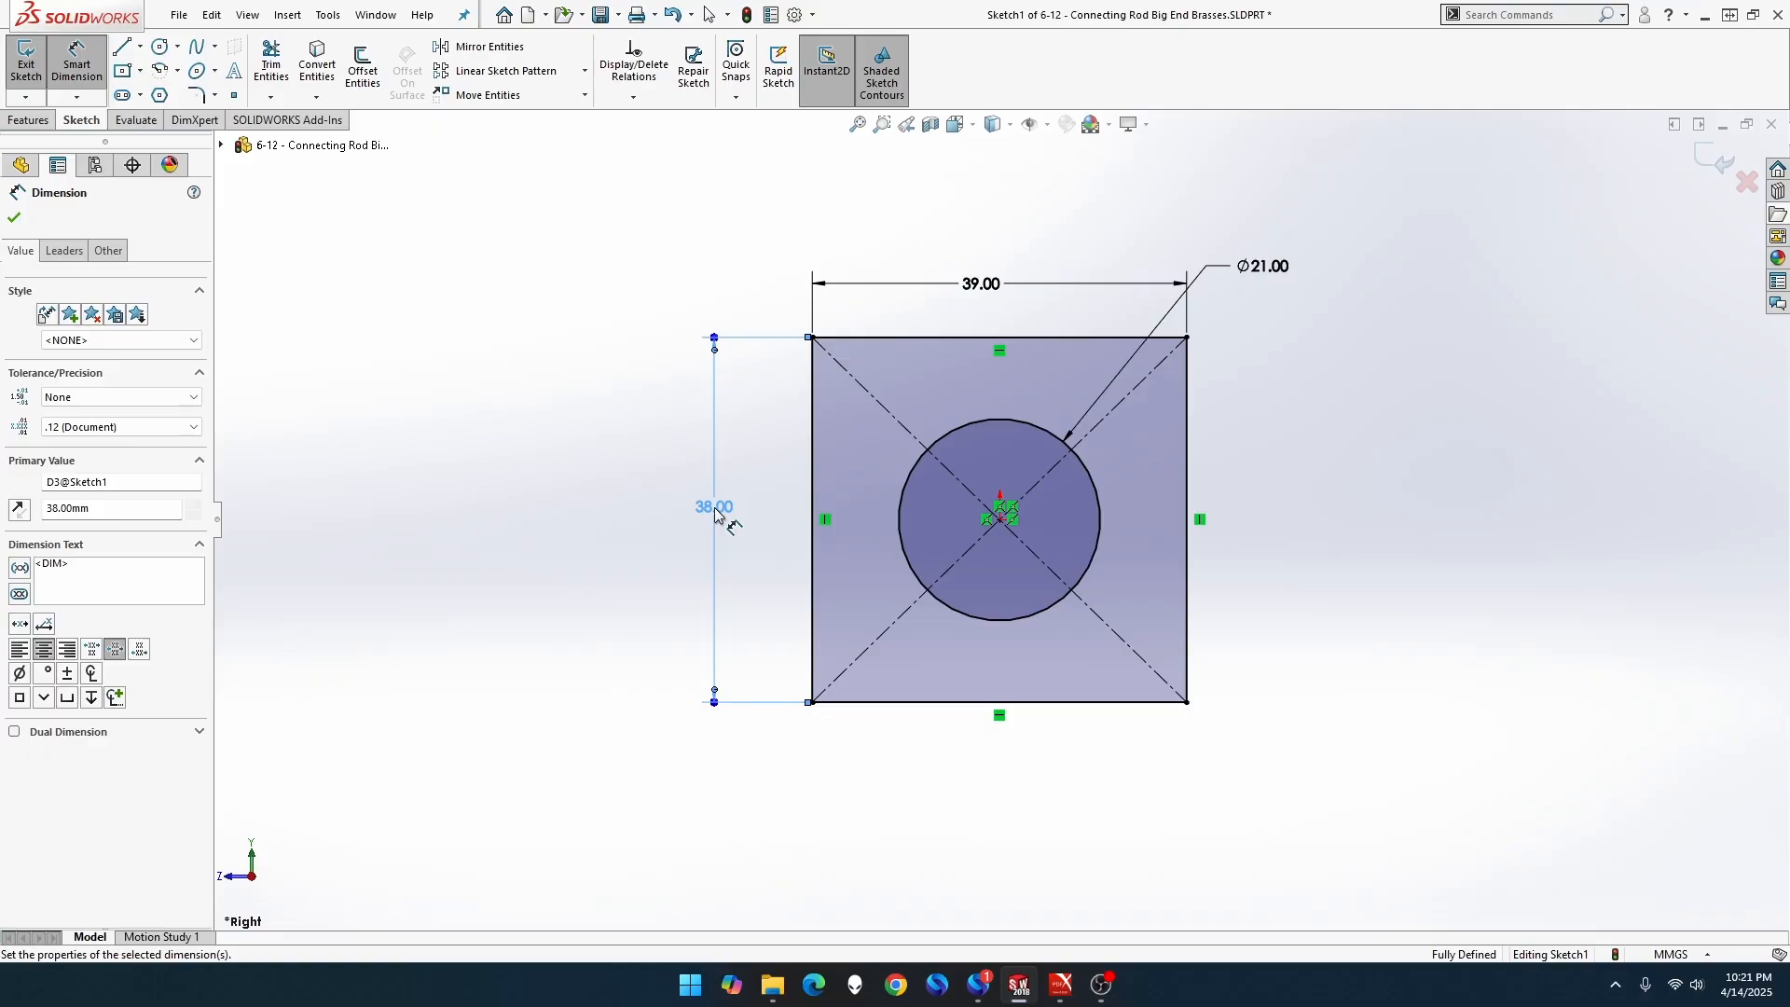
Extrude the rectangle with its circular hole 29 mm using the Mid Plane end condition.
{"action": "left_click", "coordinate": [37, 122]}
{"action": "left_click", "coordinate": [33, 82]}
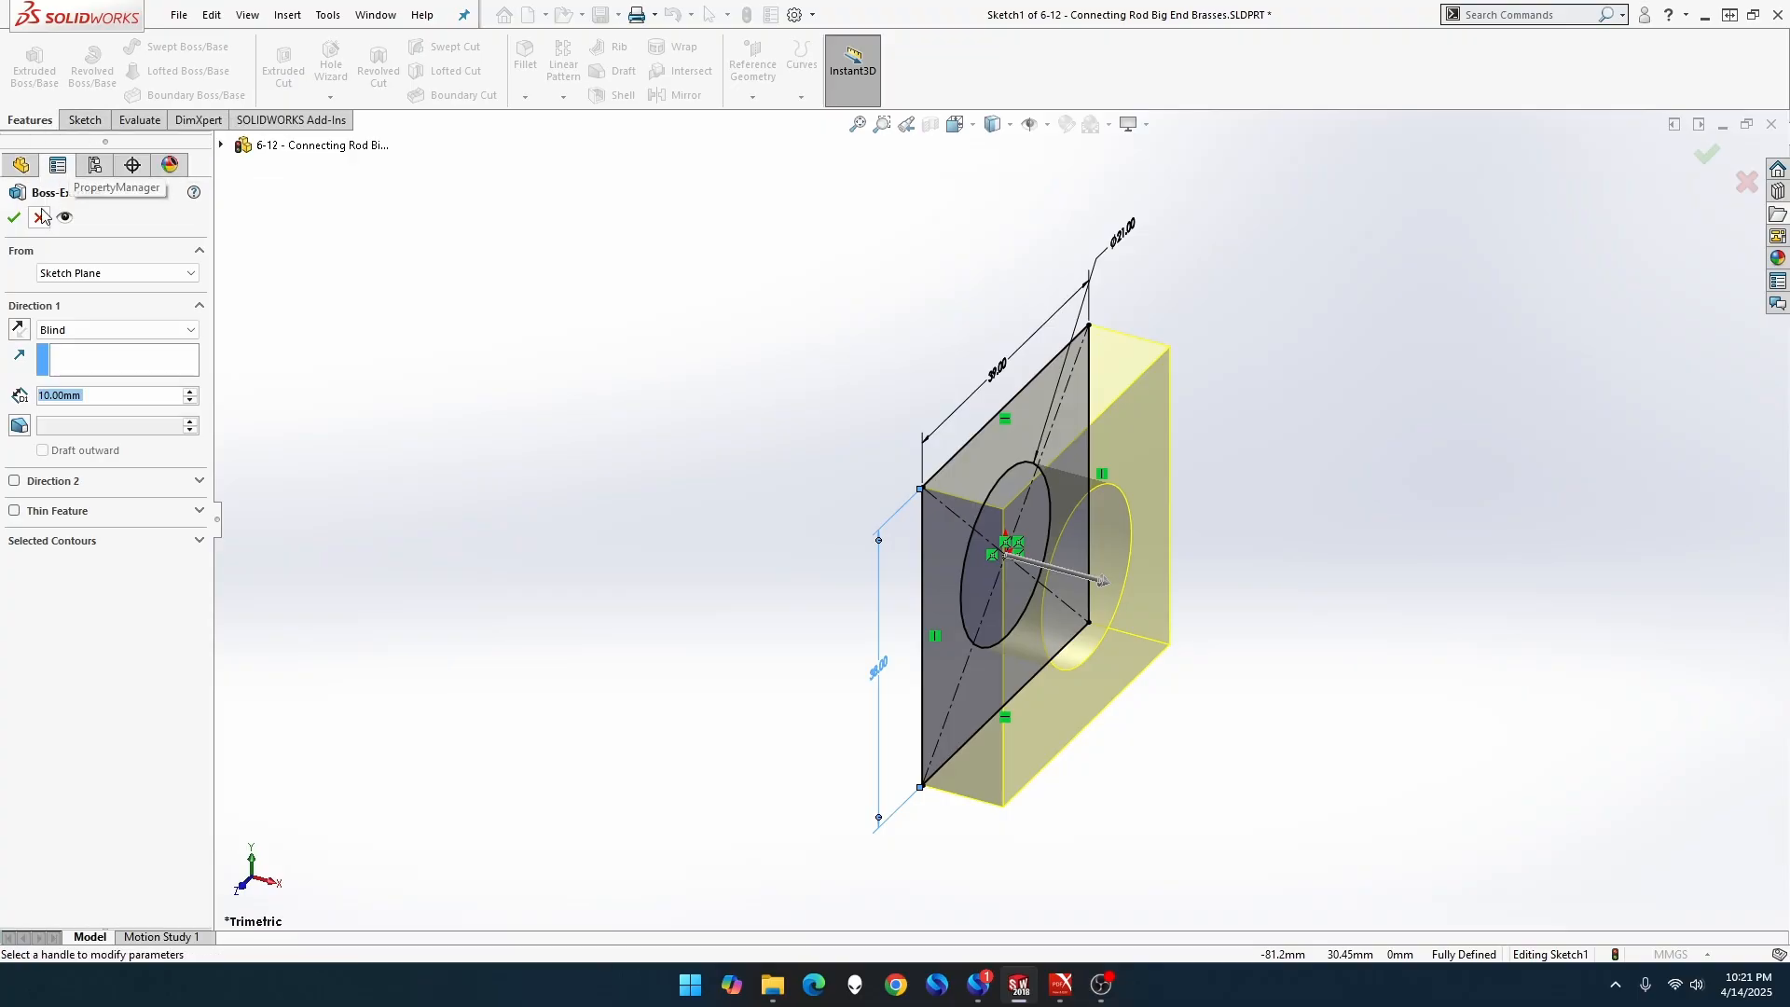
{"action": "left_click", "coordinate": [58, 332]}
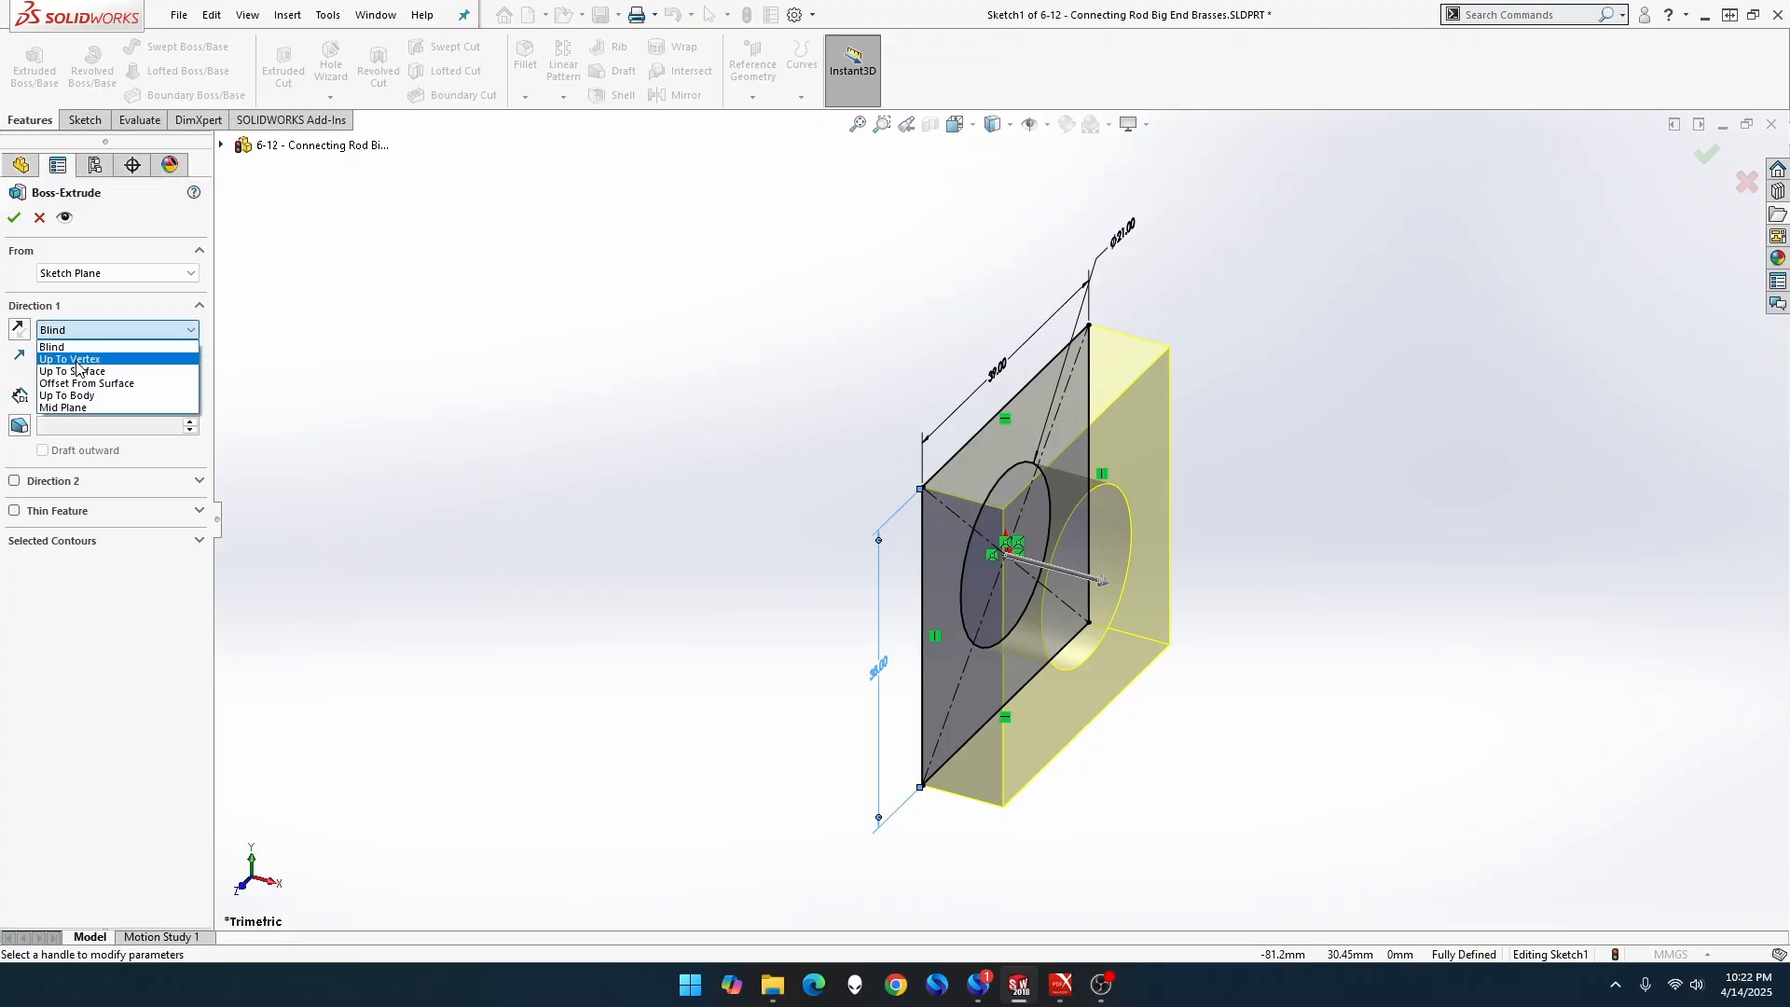
{"action": "left_click", "coordinate": [72, 409]}
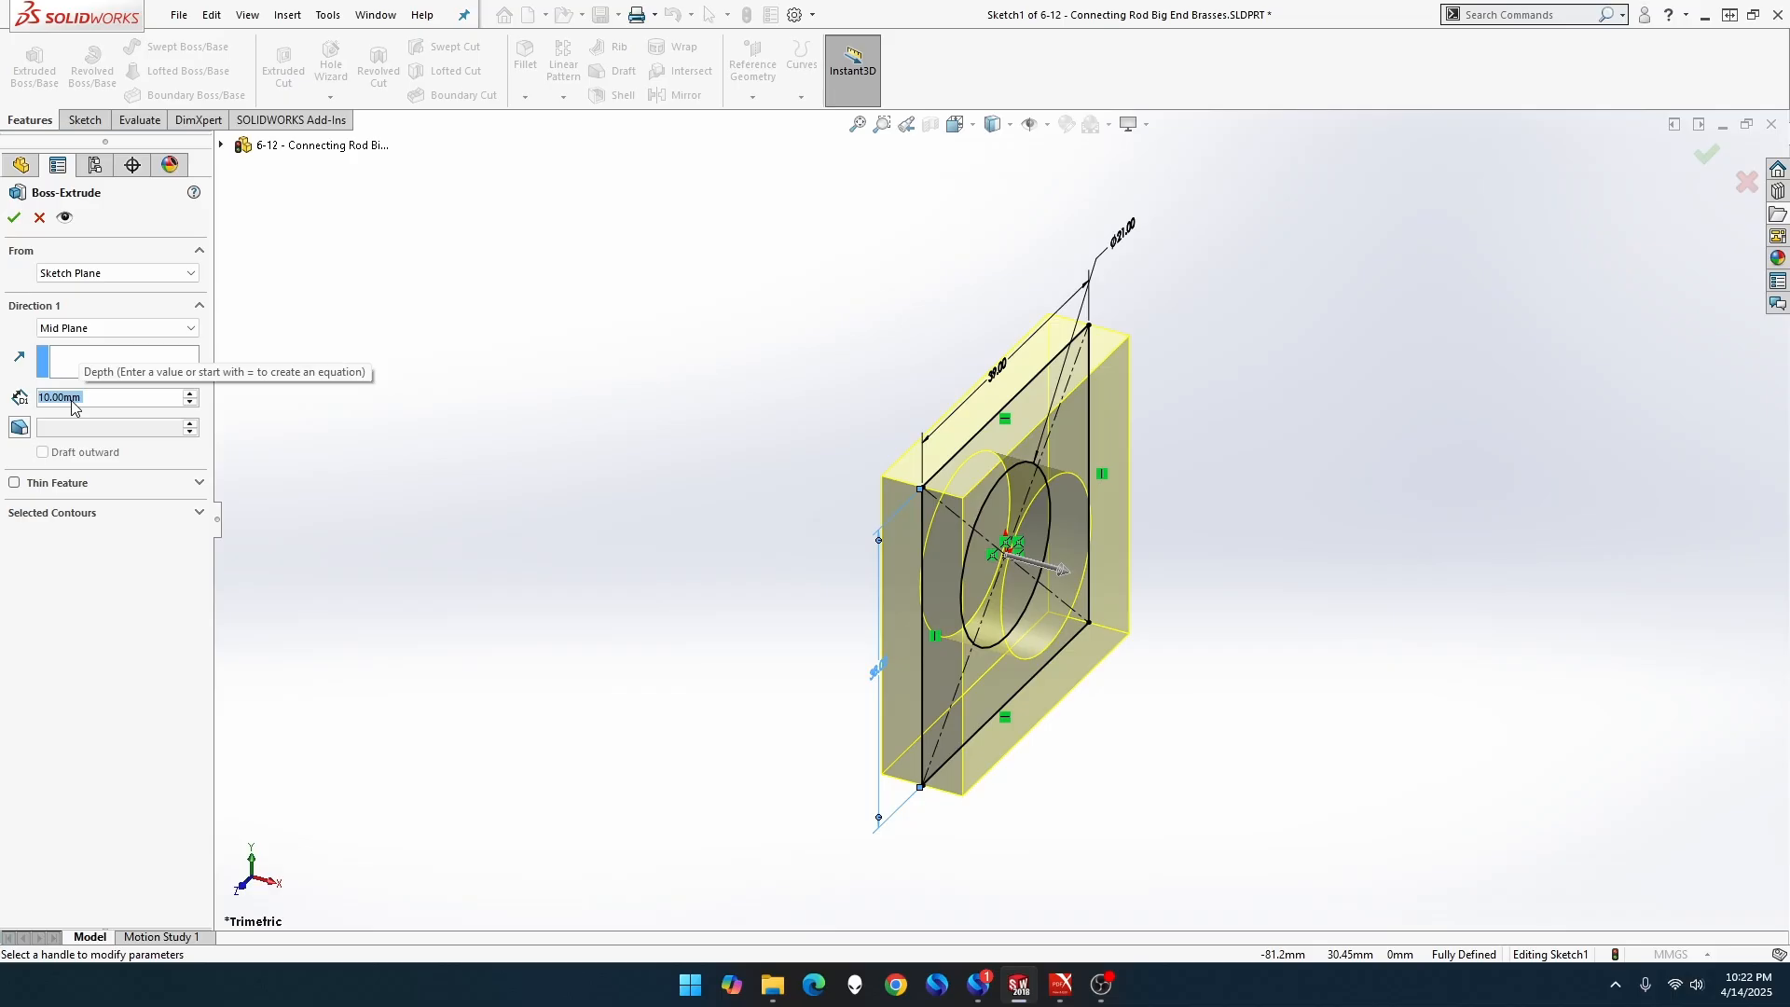
{"action": "type", "text": "29"}
{"action": "key", "text": "Return"}
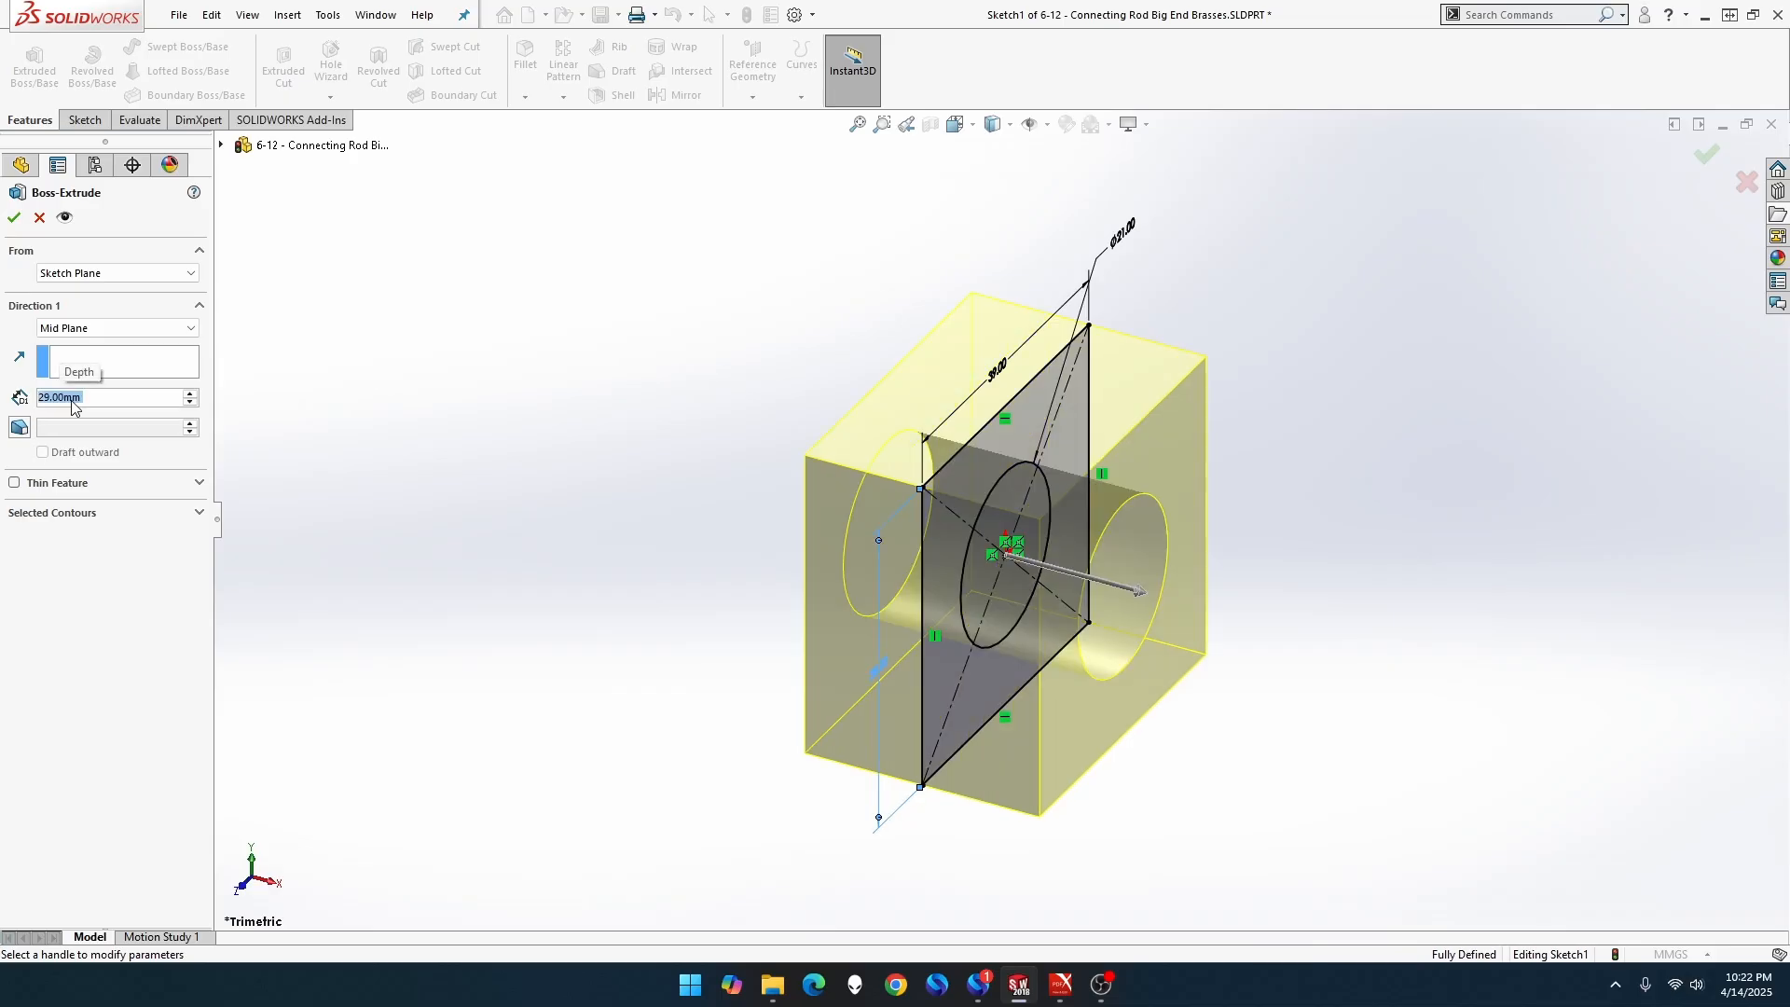
{"action": "left_click", "coordinate": [14, 218]}
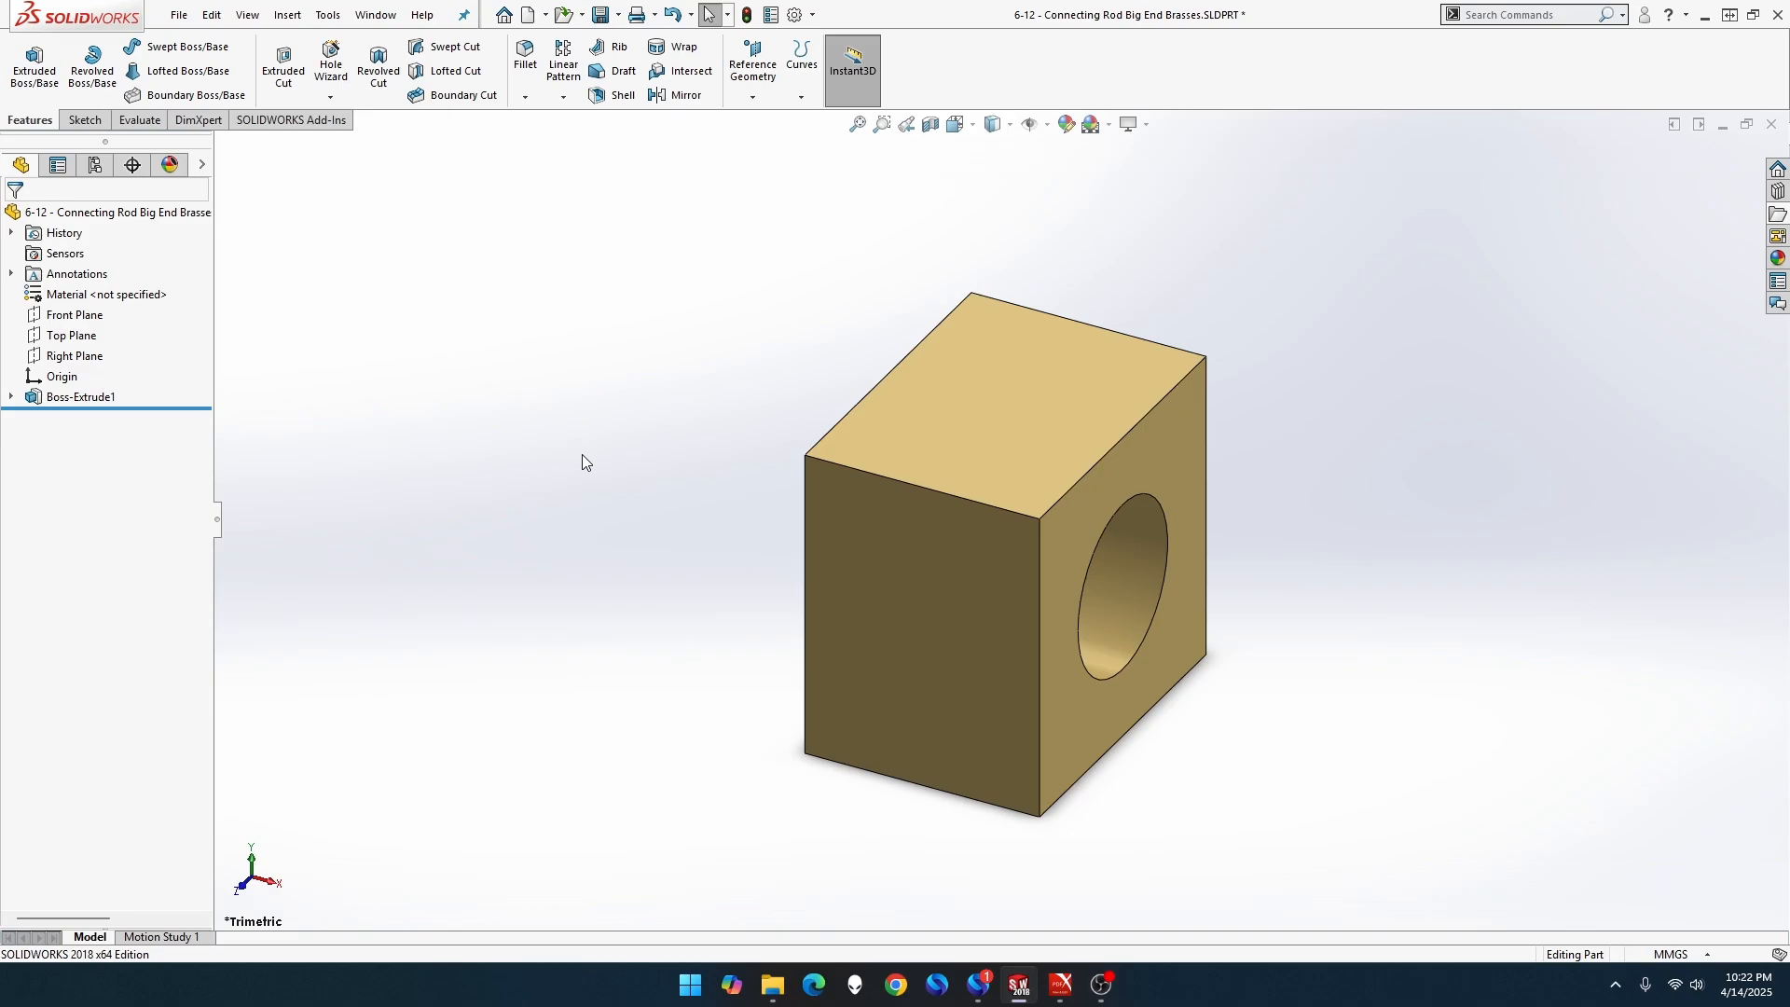
Start a sketch on the block's top face, viewed normal to that face.
{"action": "right_click", "coordinate": [964, 439]}
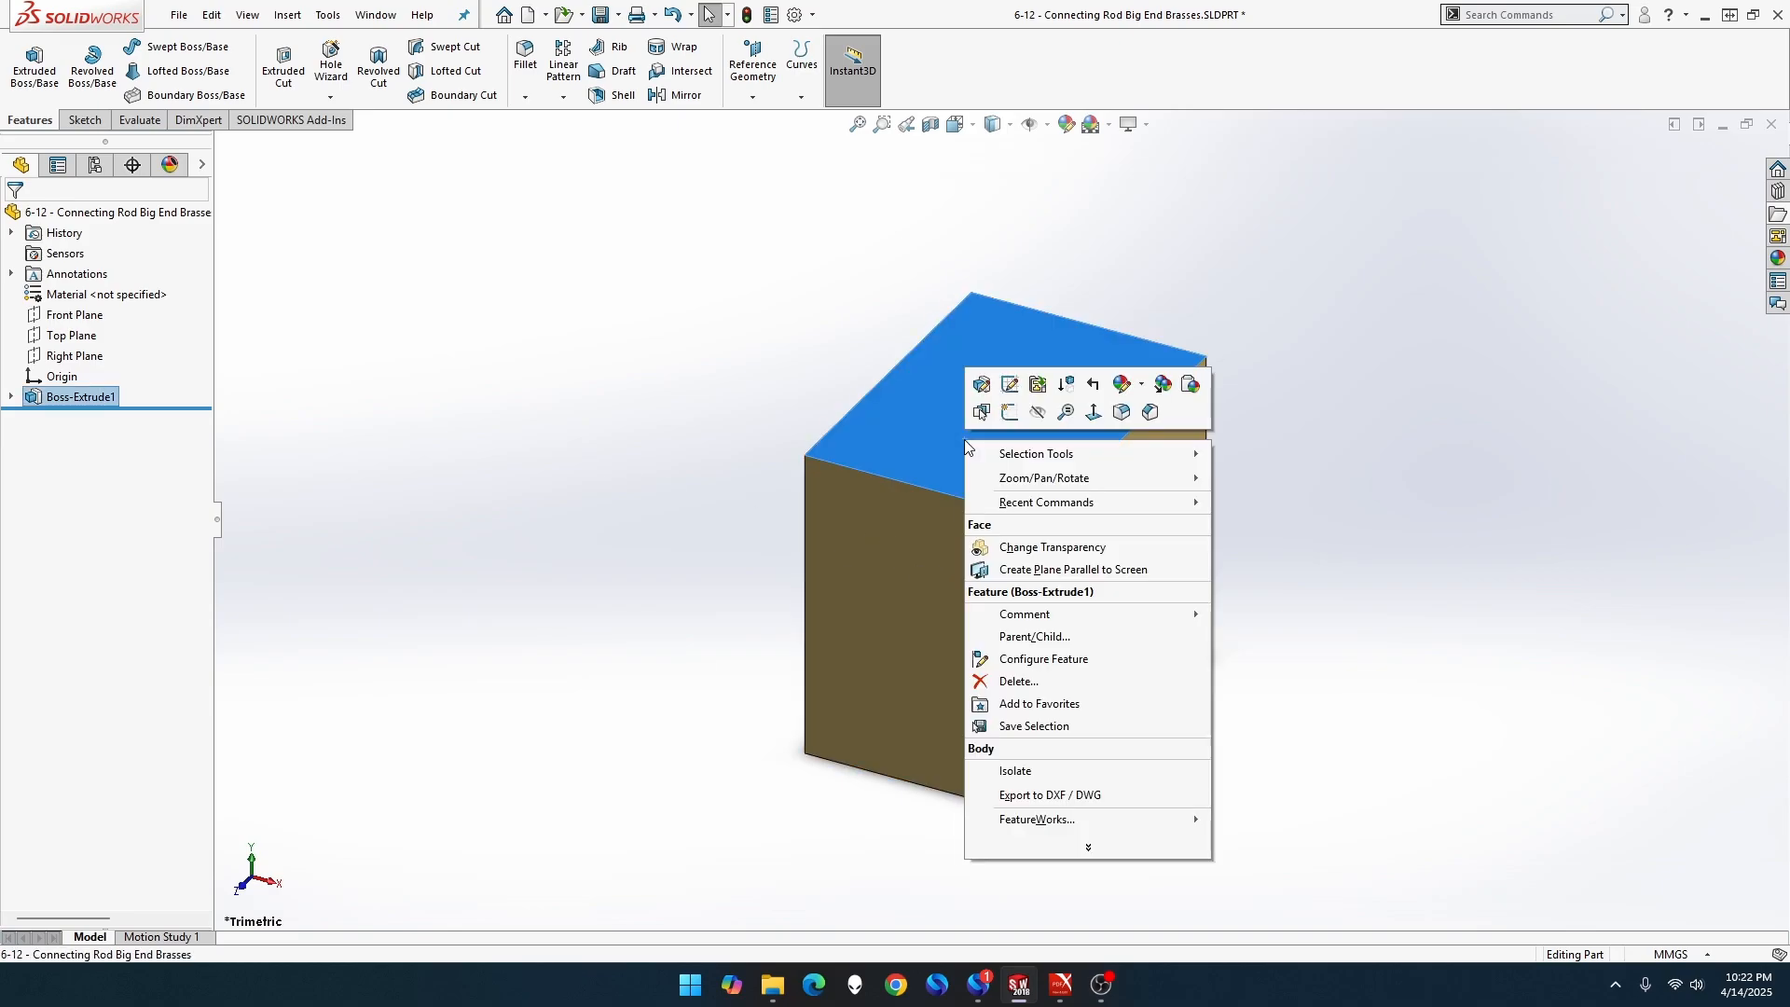
{"action": "left_click", "coordinate": [1096, 416]}
{"action": "right_click", "coordinate": [1078, 457]}
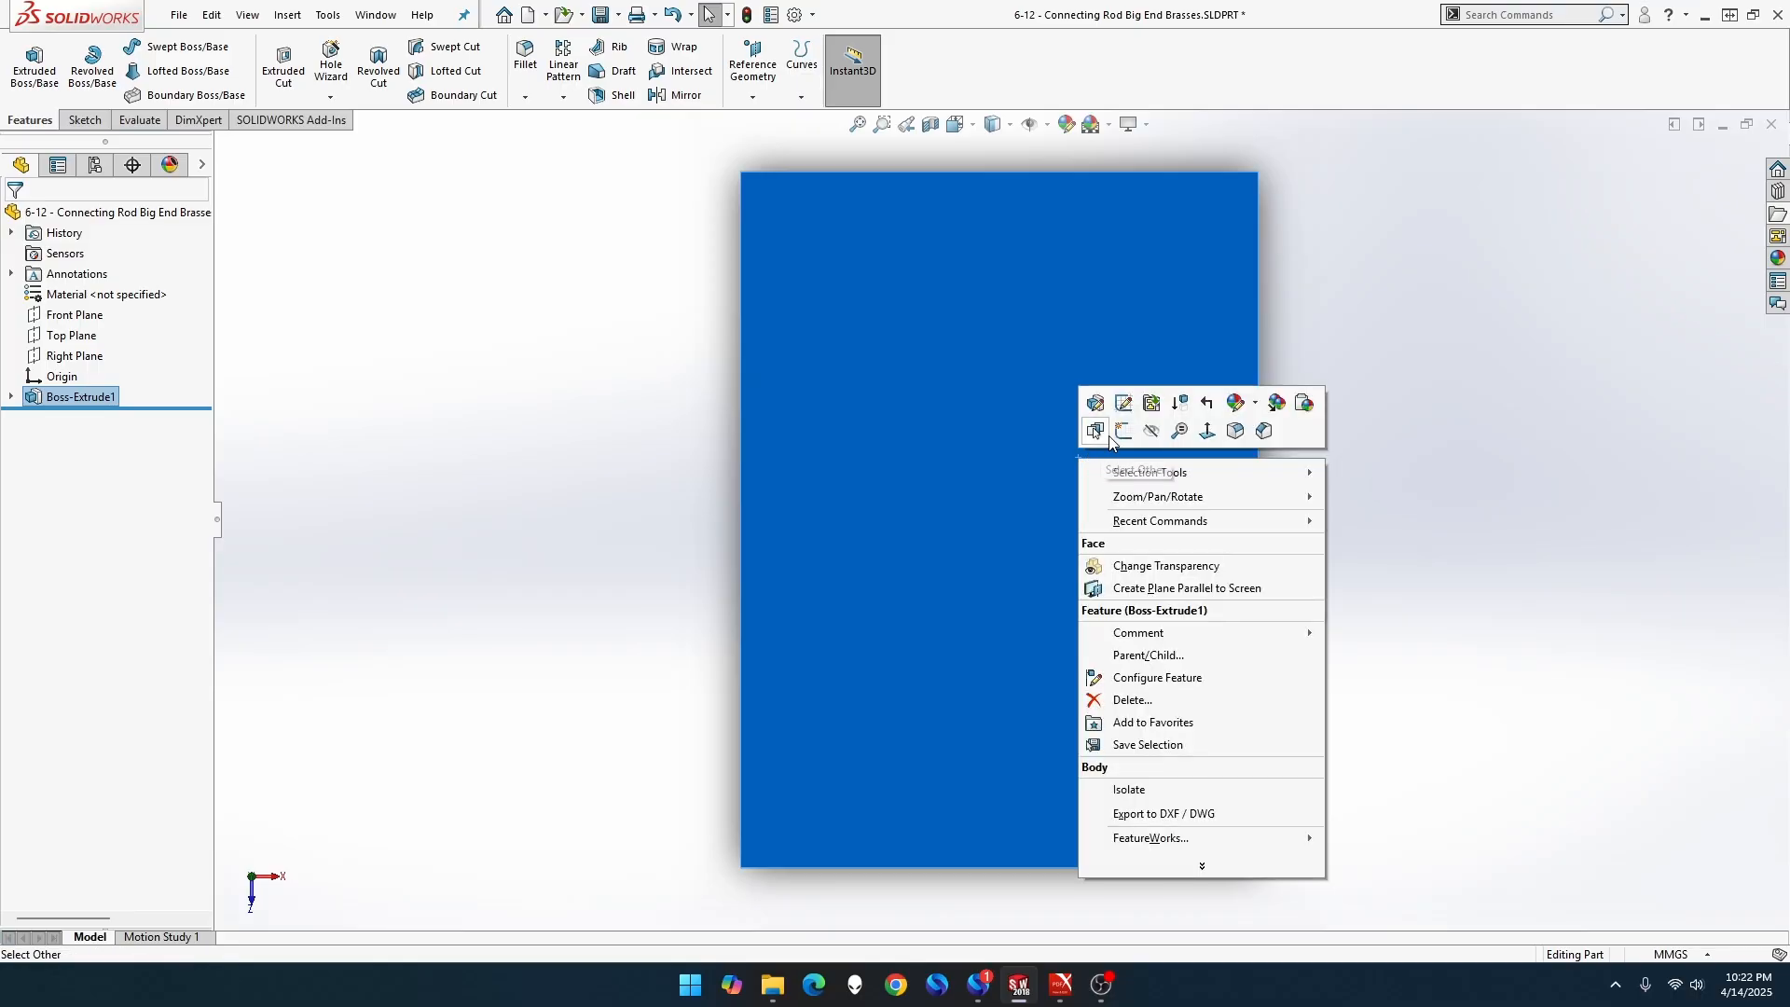
{"action": "left_click", "coordinate": [1122, 431]}
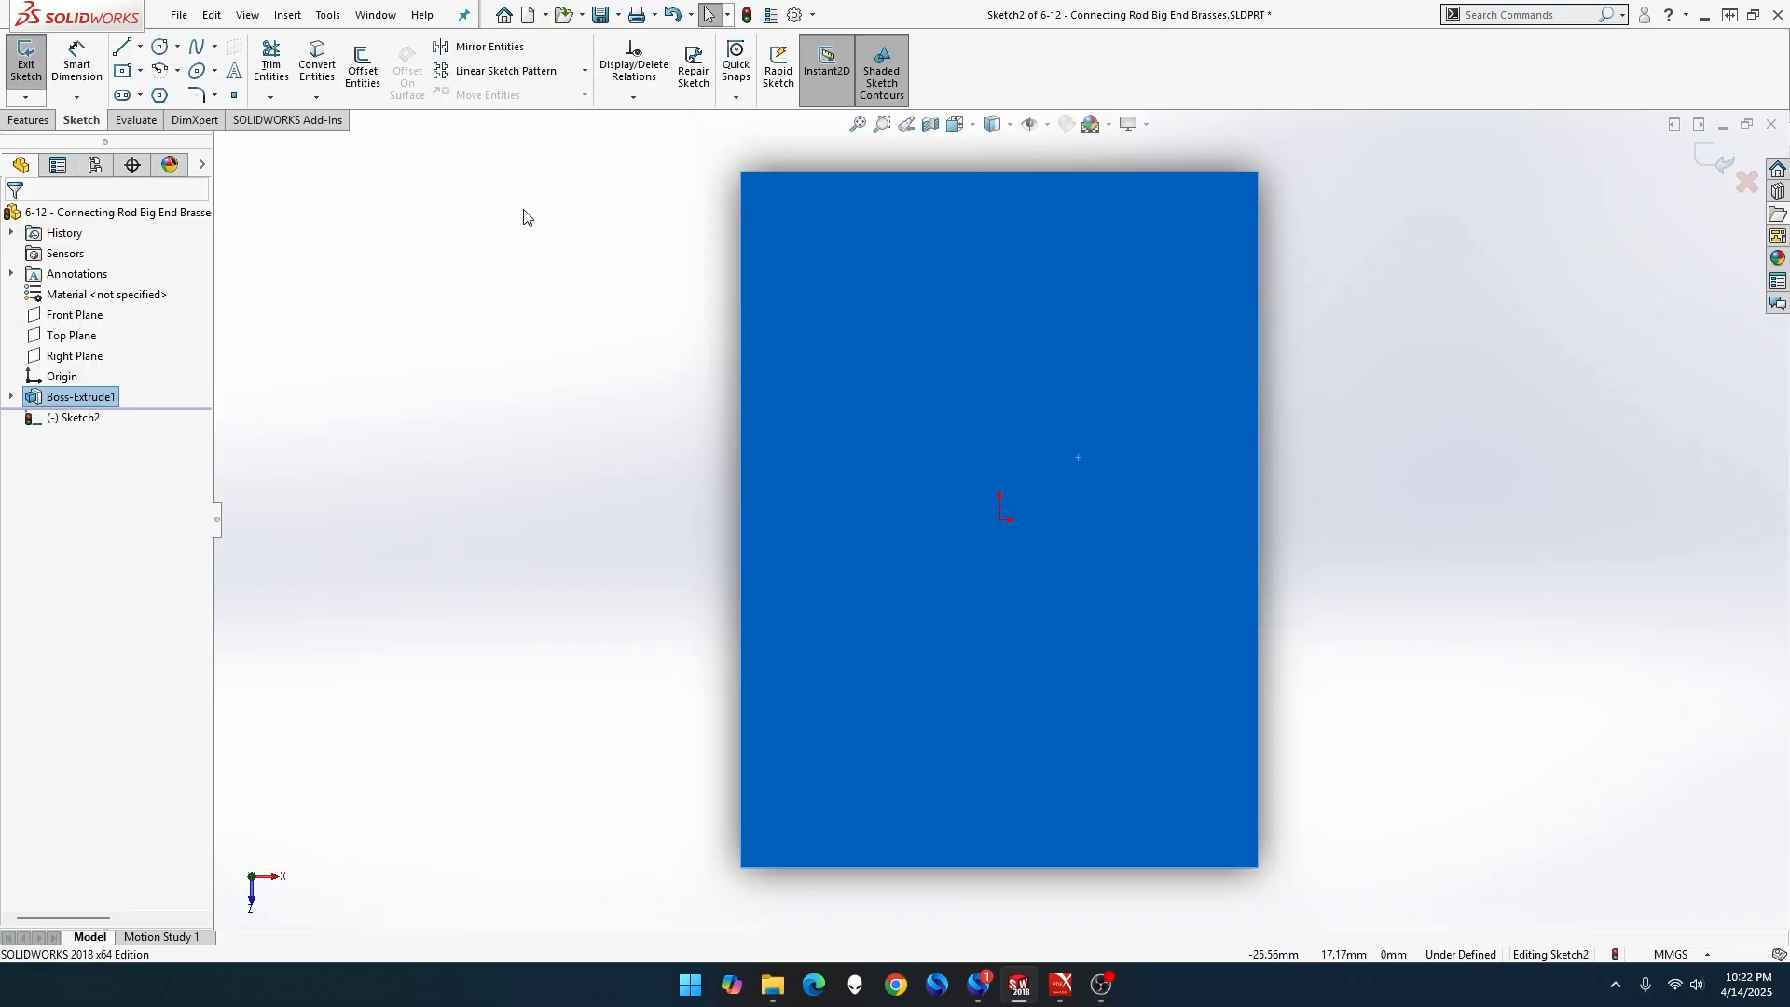
Sketch two corner rectangles on the face, one about 19 by 6 mm from the upper edge and another from the lower edge.
{"action": "left_click", "coordinate": [129, 73]}
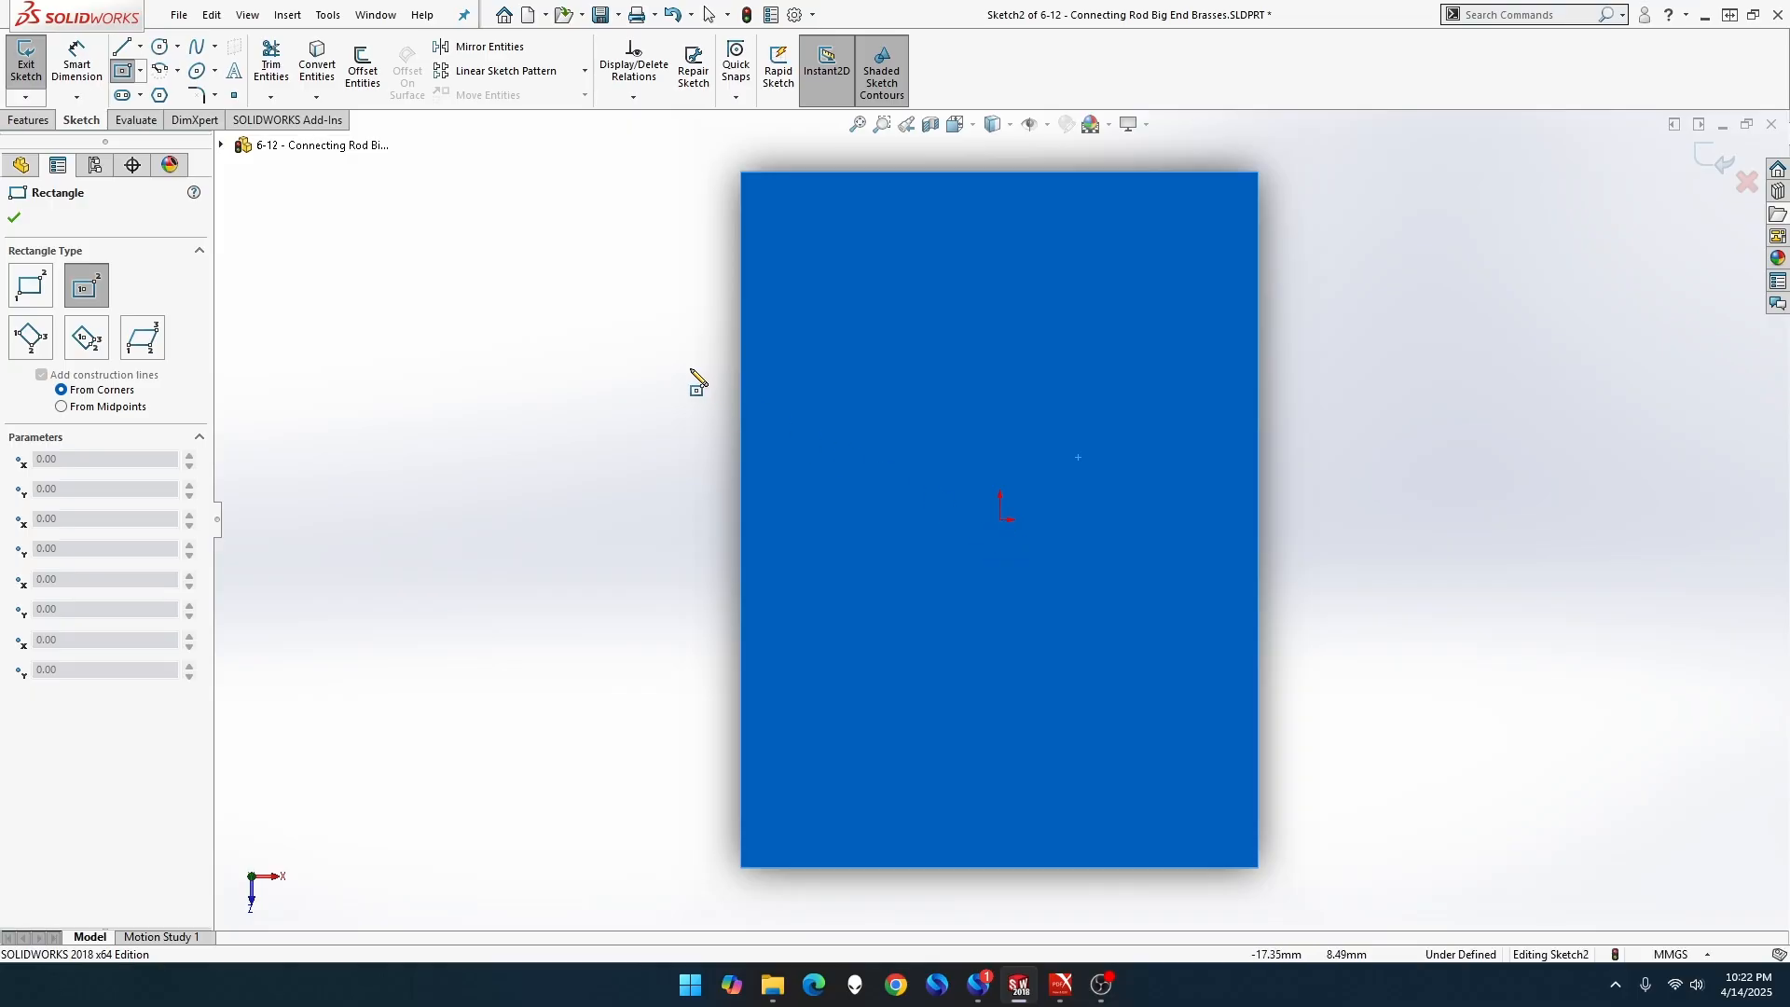
{"action": "left_click", "coordinate": [140, 71]}
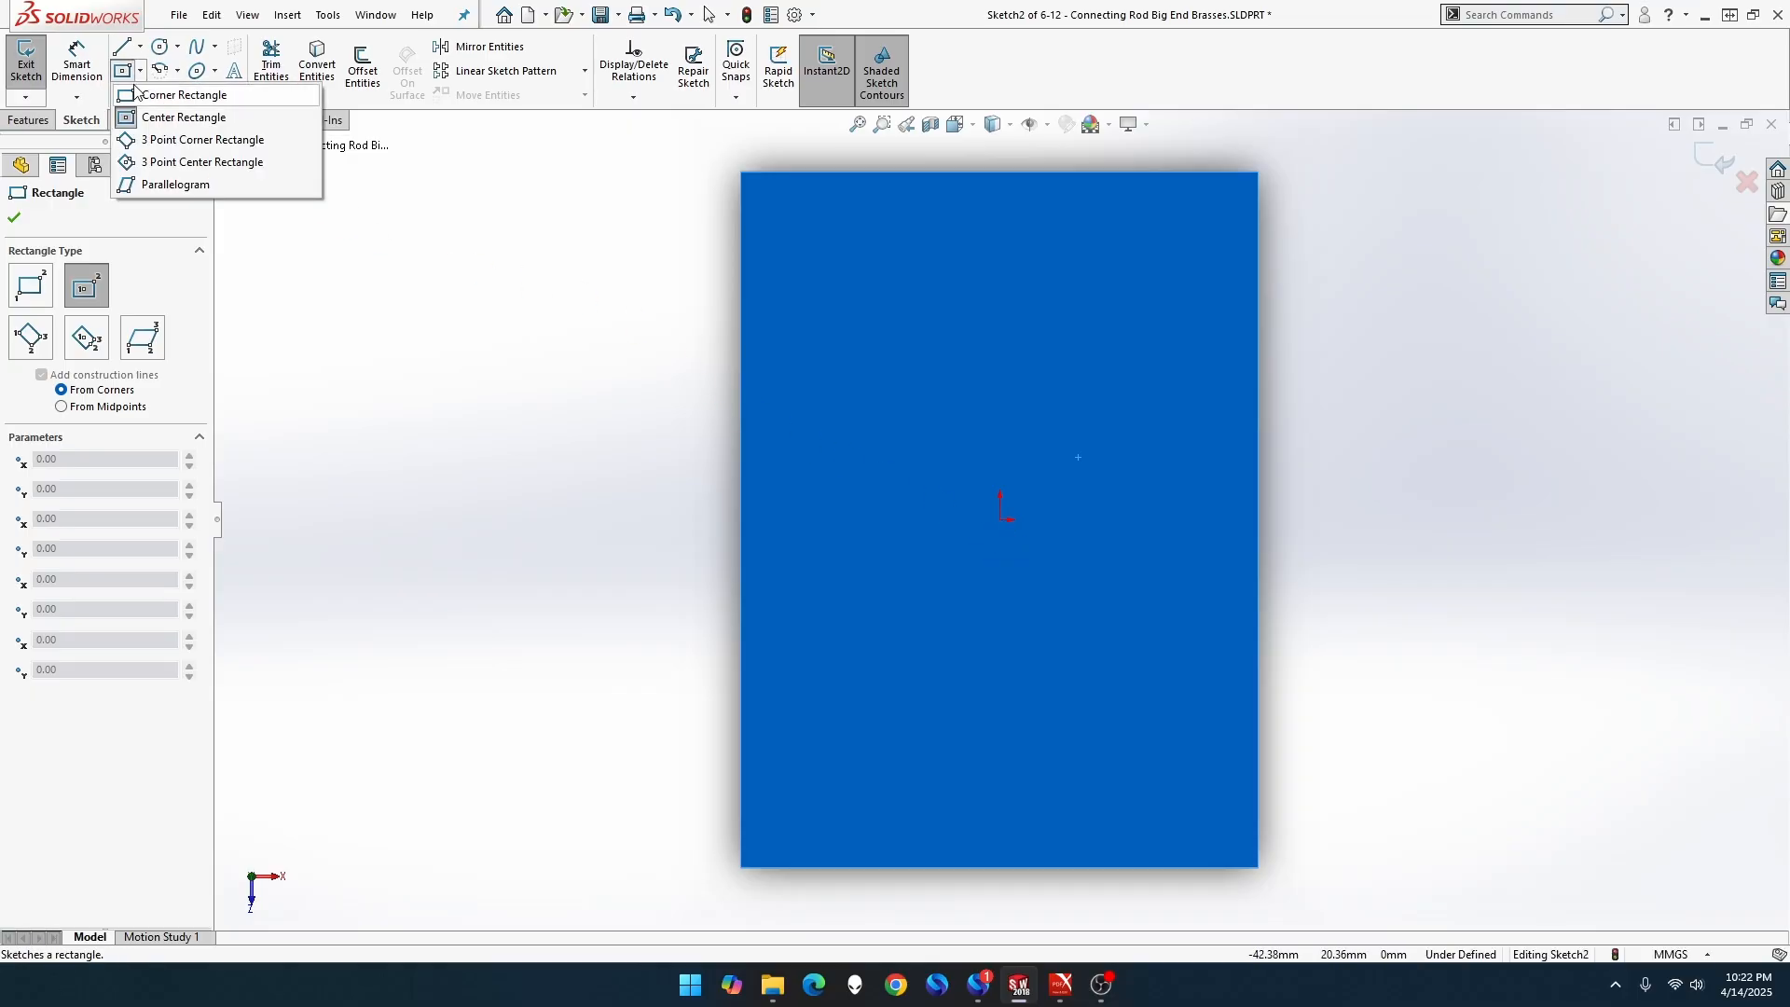
{"action": "left_click", "coordinate": [159, 95]}
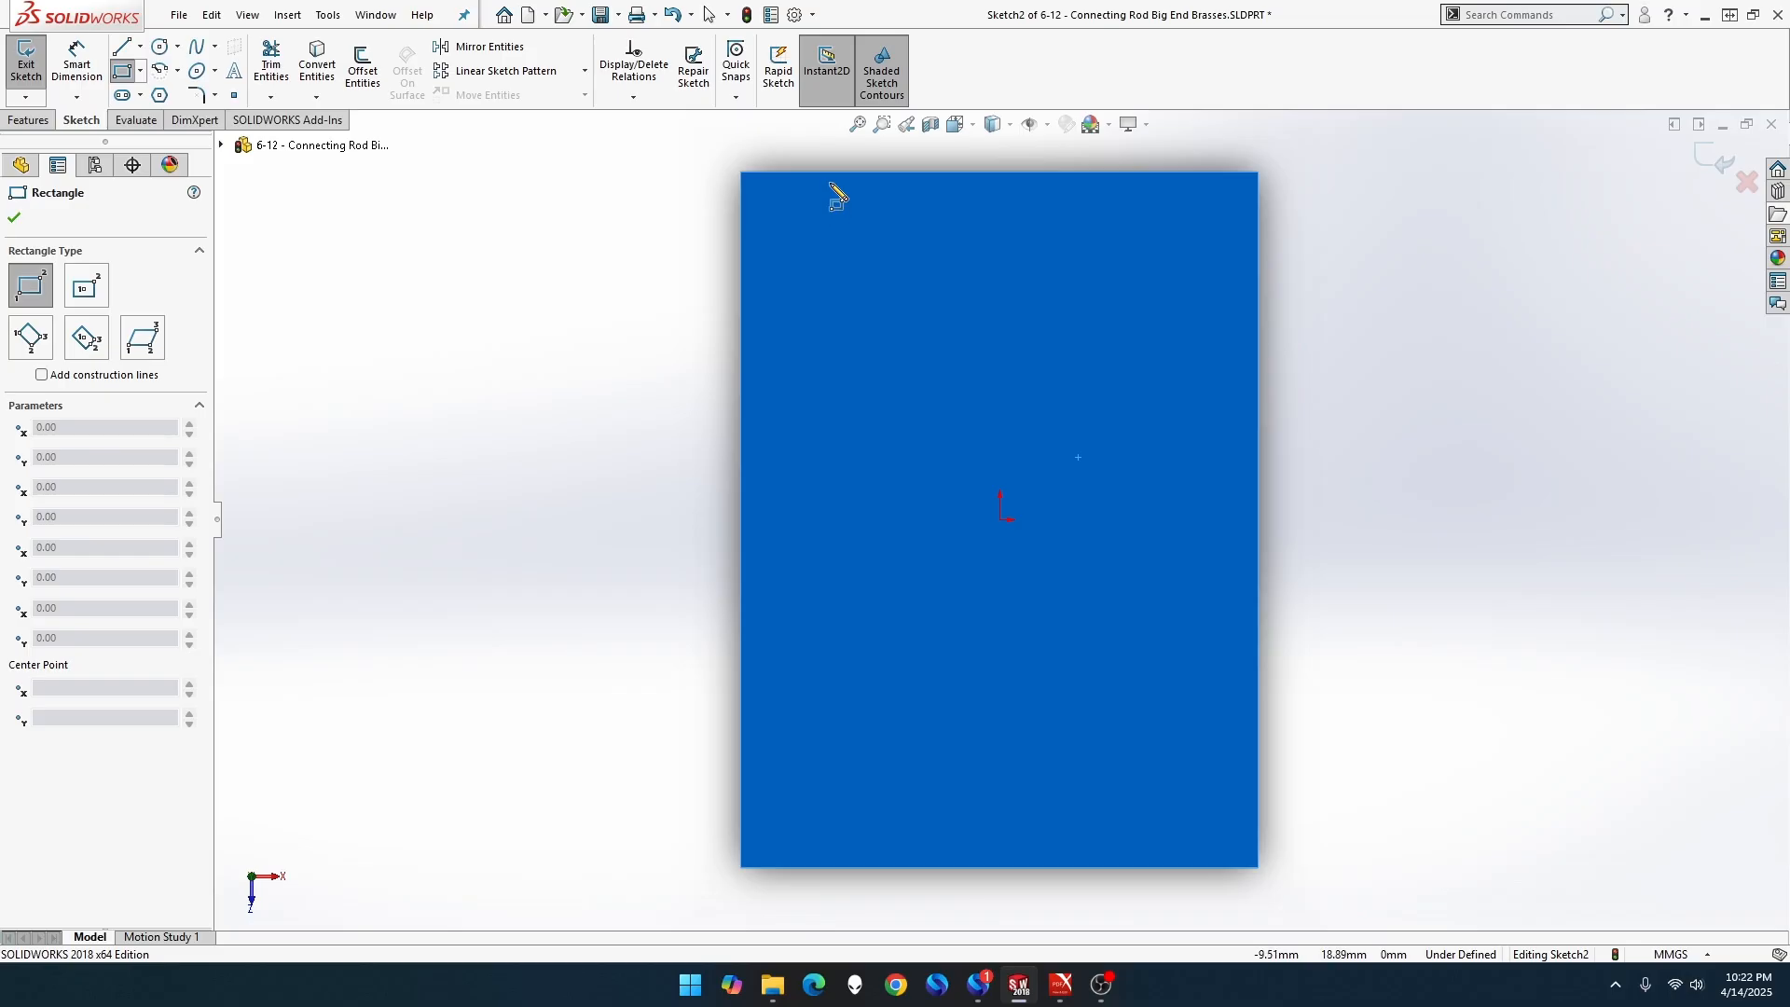
{"action": "mouse_move", "coordinate": [831, 173]}
{"action": "left_mouse_down"}
{"action": "mouse_move", "coordinate": [986, 252]}
{"action": "mouse_move", "coordinate": [1179, 272]}
{"action": "left_mouse_up"}
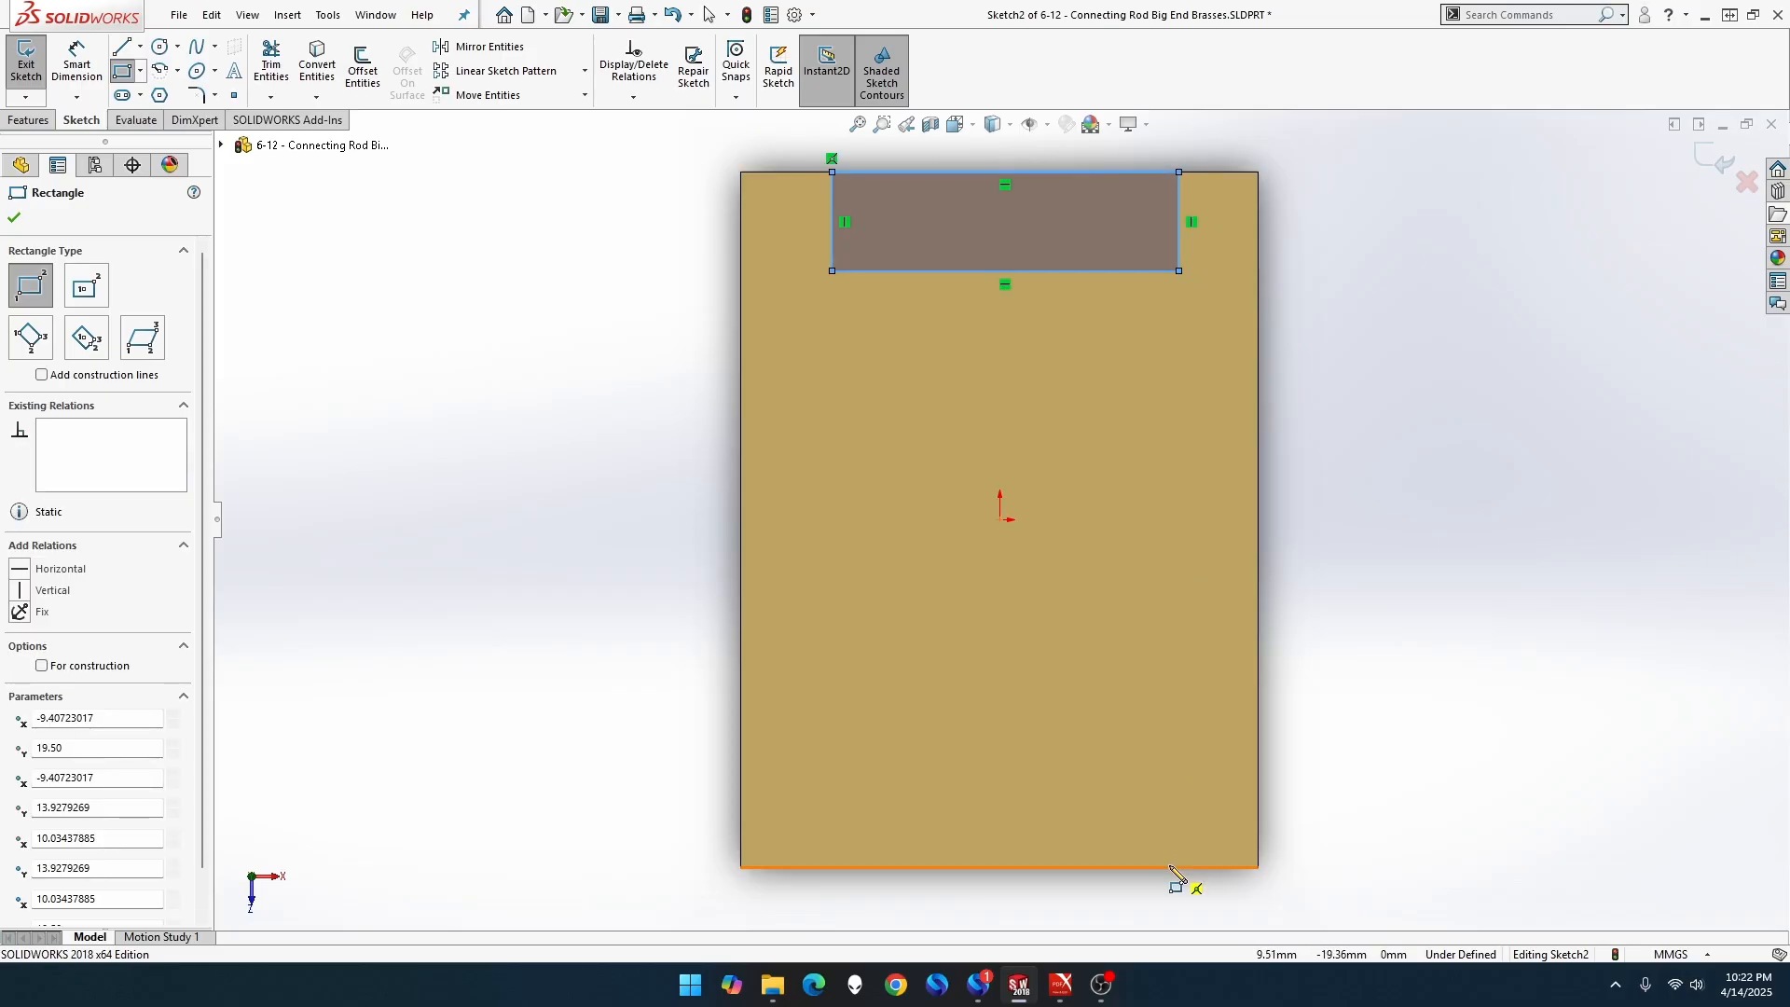
{"action": "mouse_move", "coordinate": [1170, 866]}
{"action": "left_mouse_down"}
{"action": "mouse_move", "coordinate": [931, 787]}
{"action": "mouse_move", "coordinate": [879, 722]}
{"action": "left_mouse_up"}
{"action": "key", "text": "Escape"}
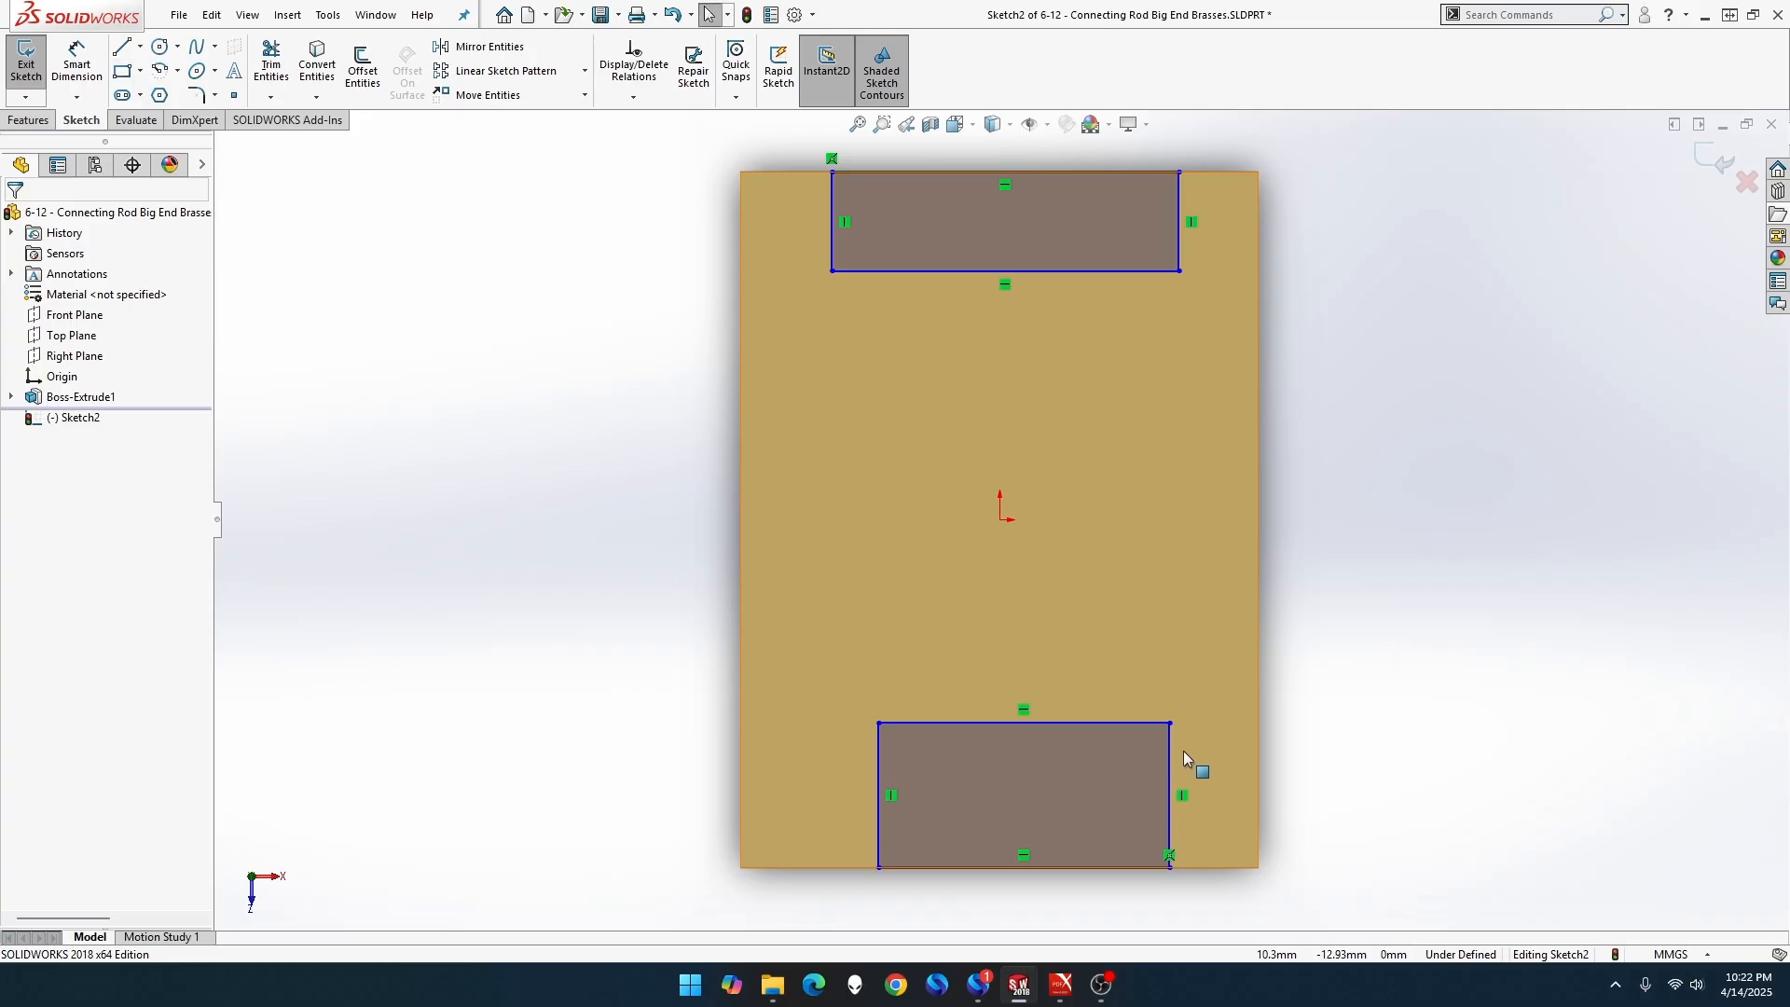
Align the facing corners of the upper and lower rectangles on both sides with Vertical relations.
{"action": "left_click", "coordinate": [1169, 722]}
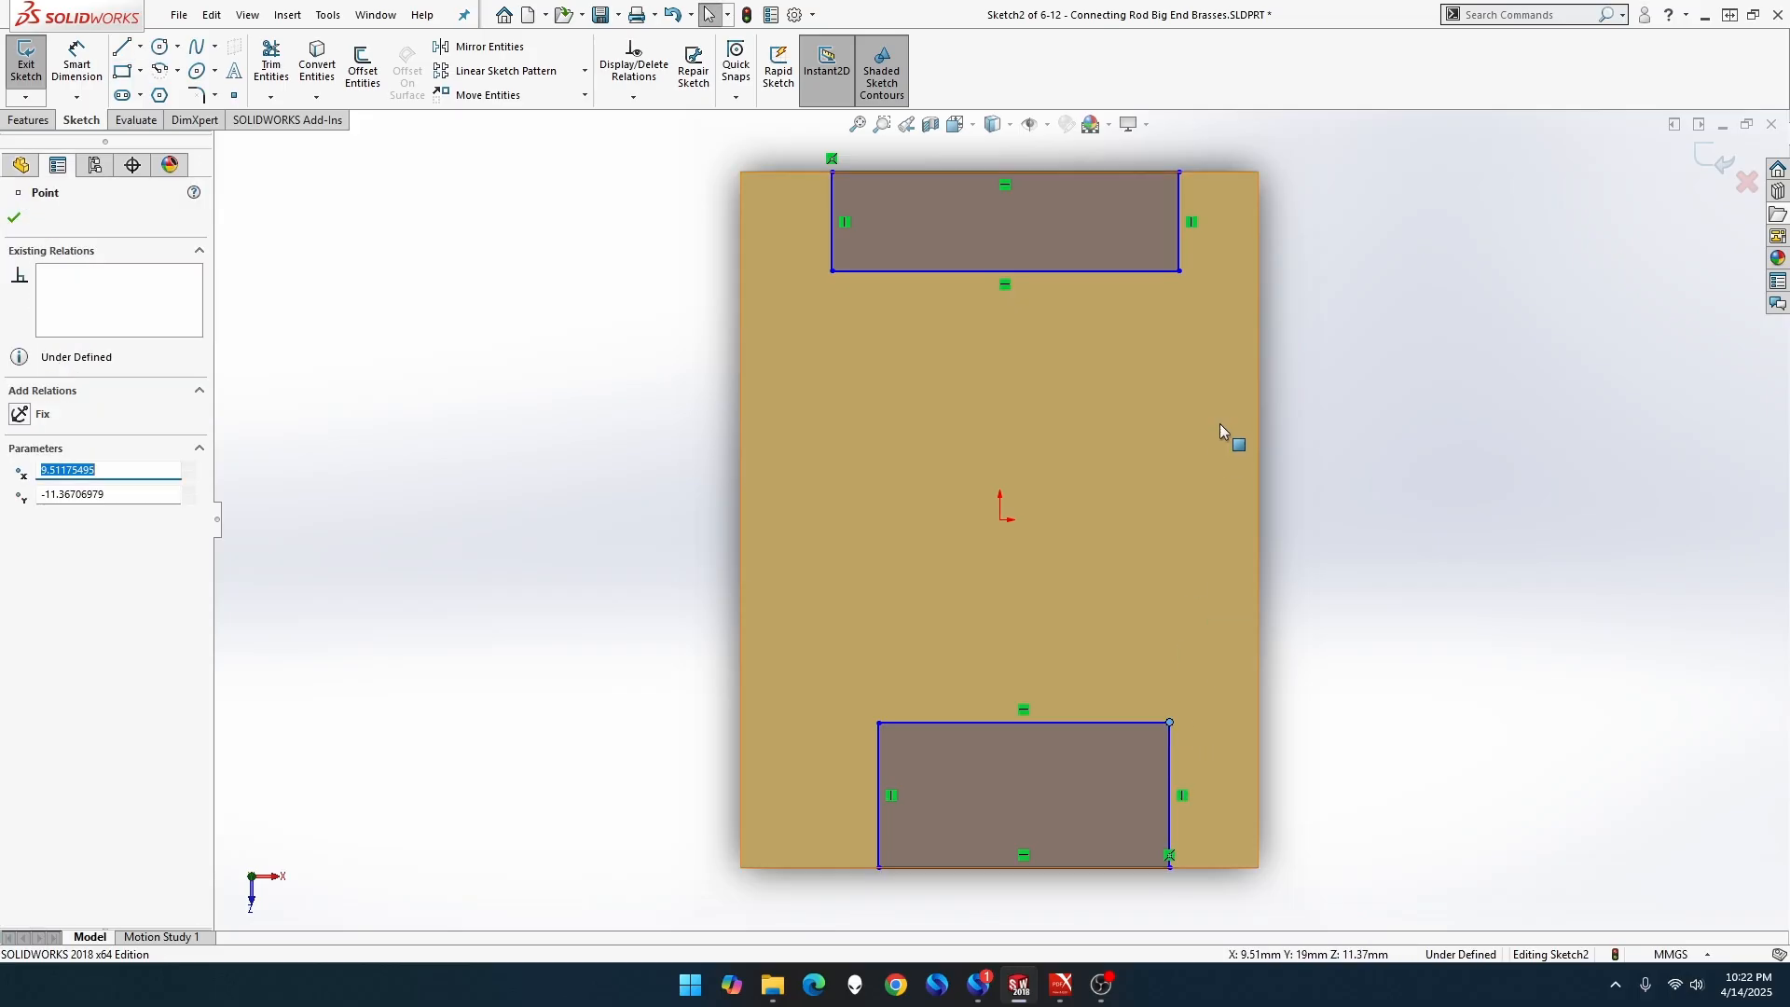
{"action": "left_click", "coordinate": [1179, 271], "text": "ctrl"}
{"action": "left_click", "coordinate": [1266, 192]}
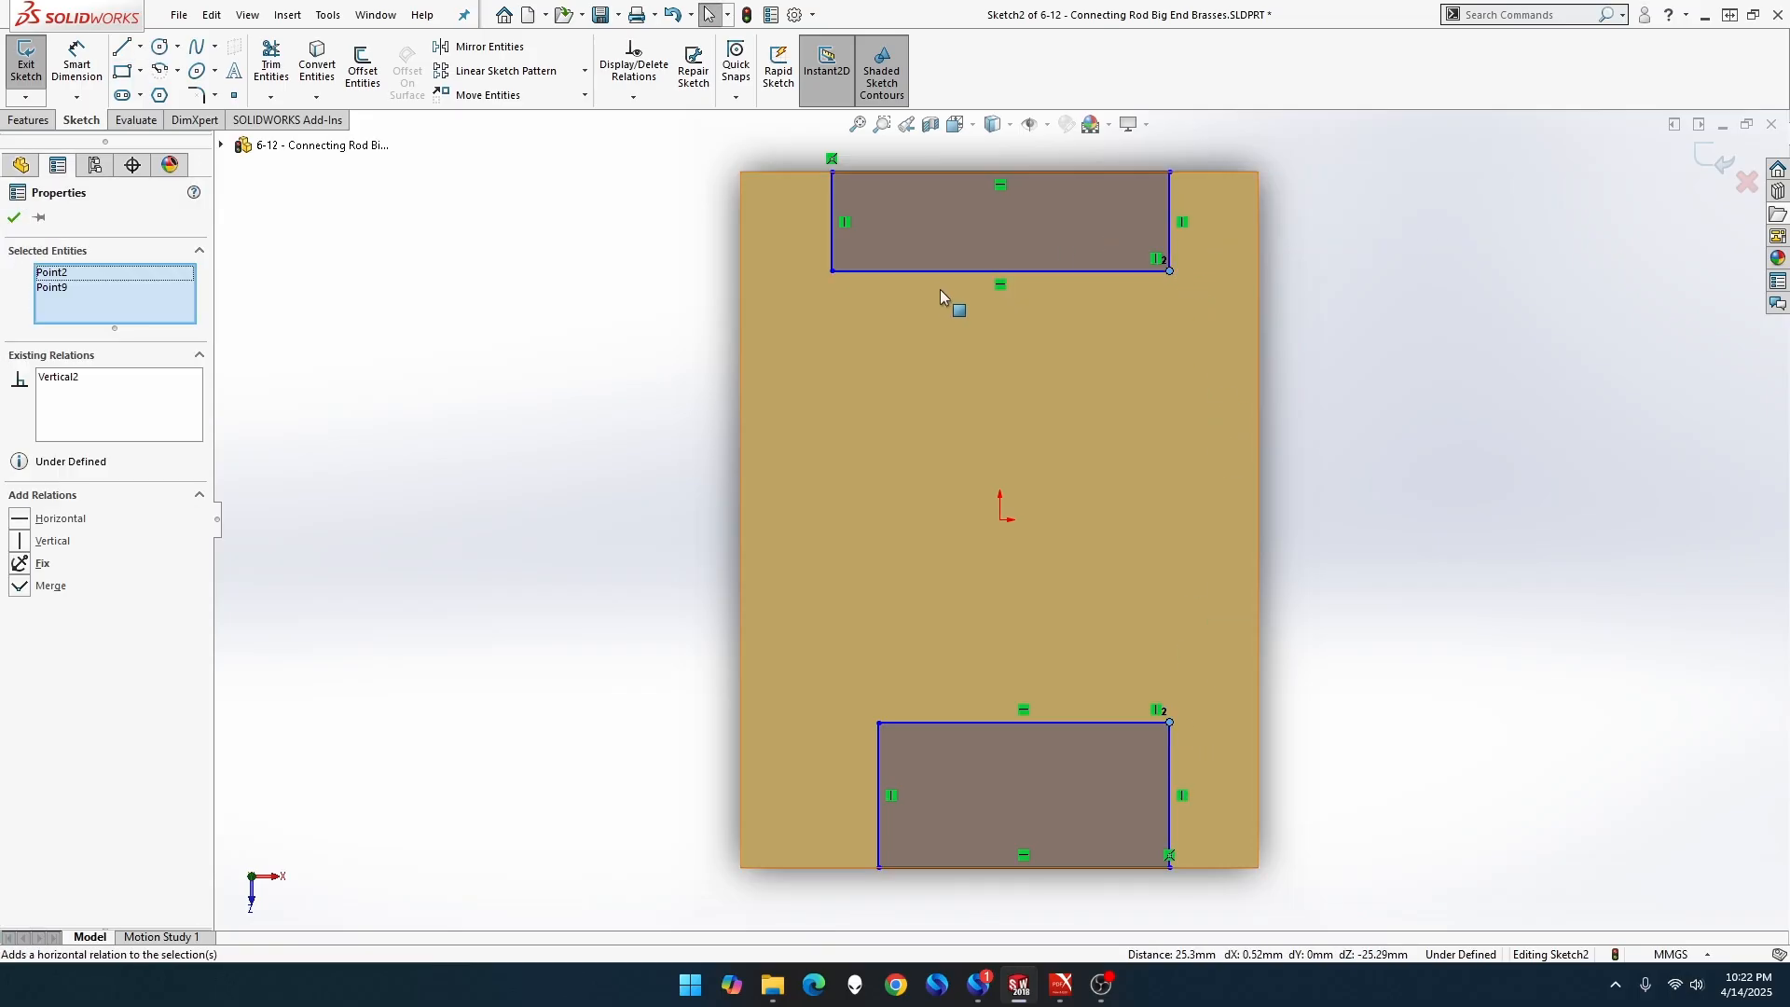
{"action": "left_click", "coordinate": [831, 271]}
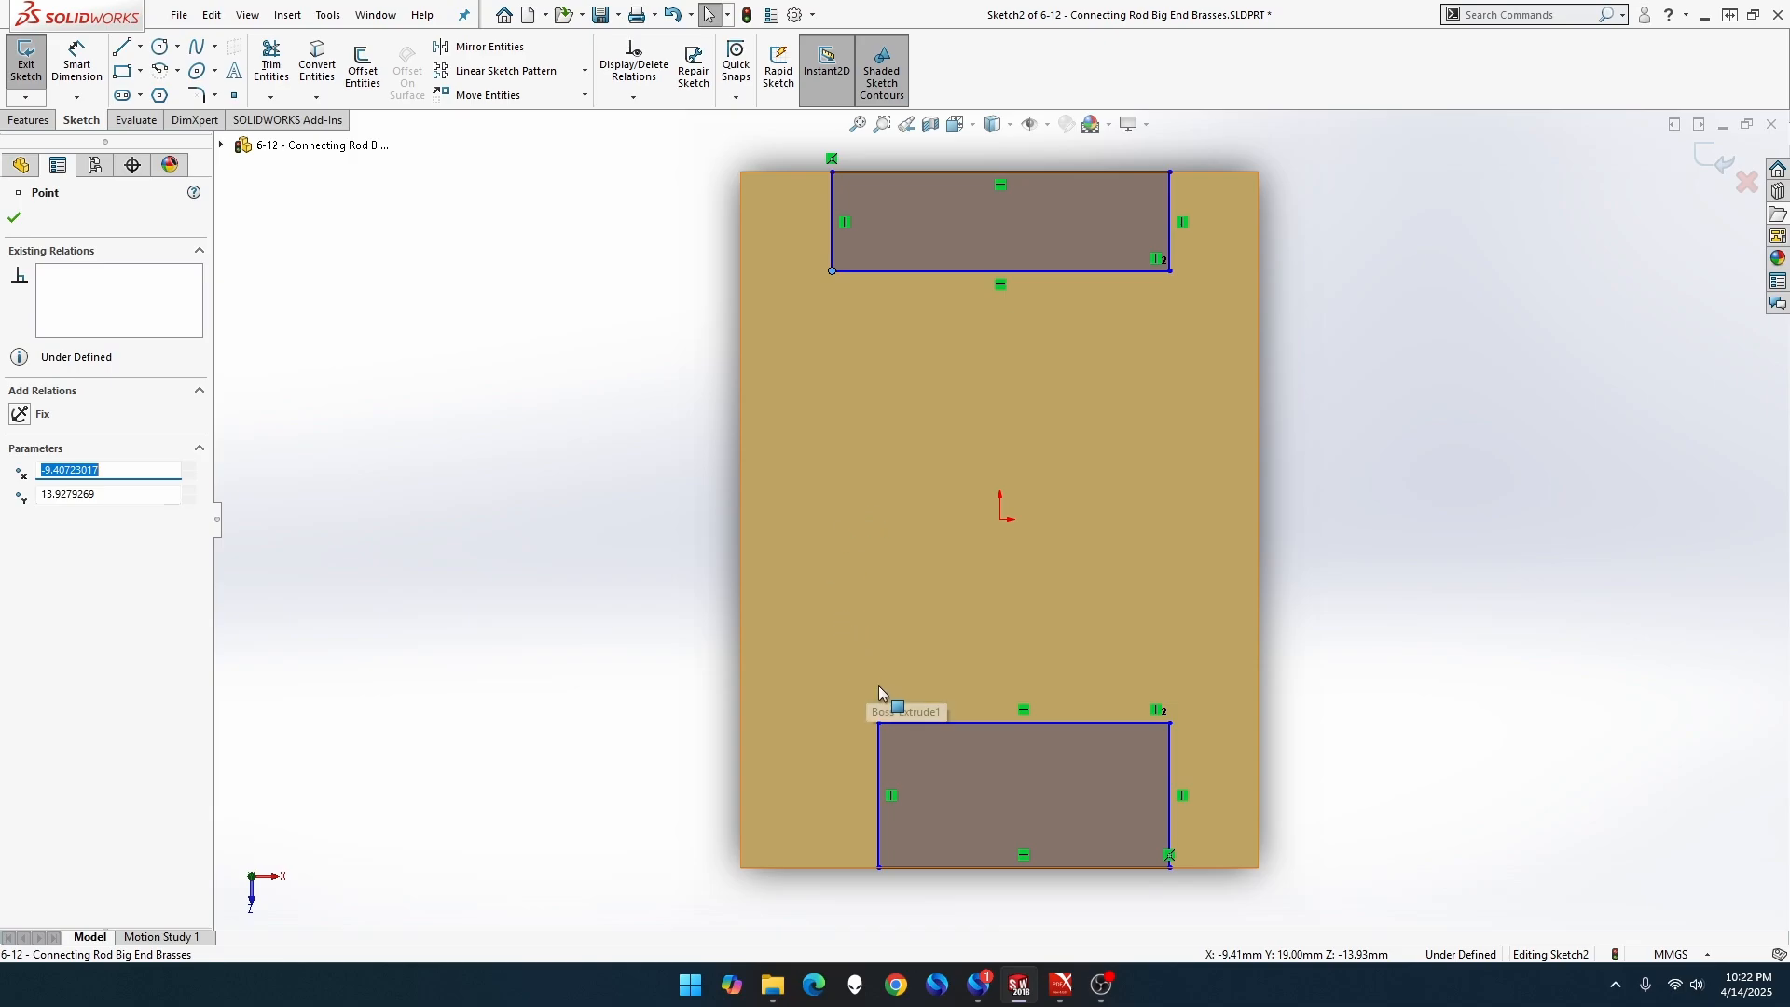
{"action": "left_click", "coordinate": [878, 723], "text": "ctrl"}
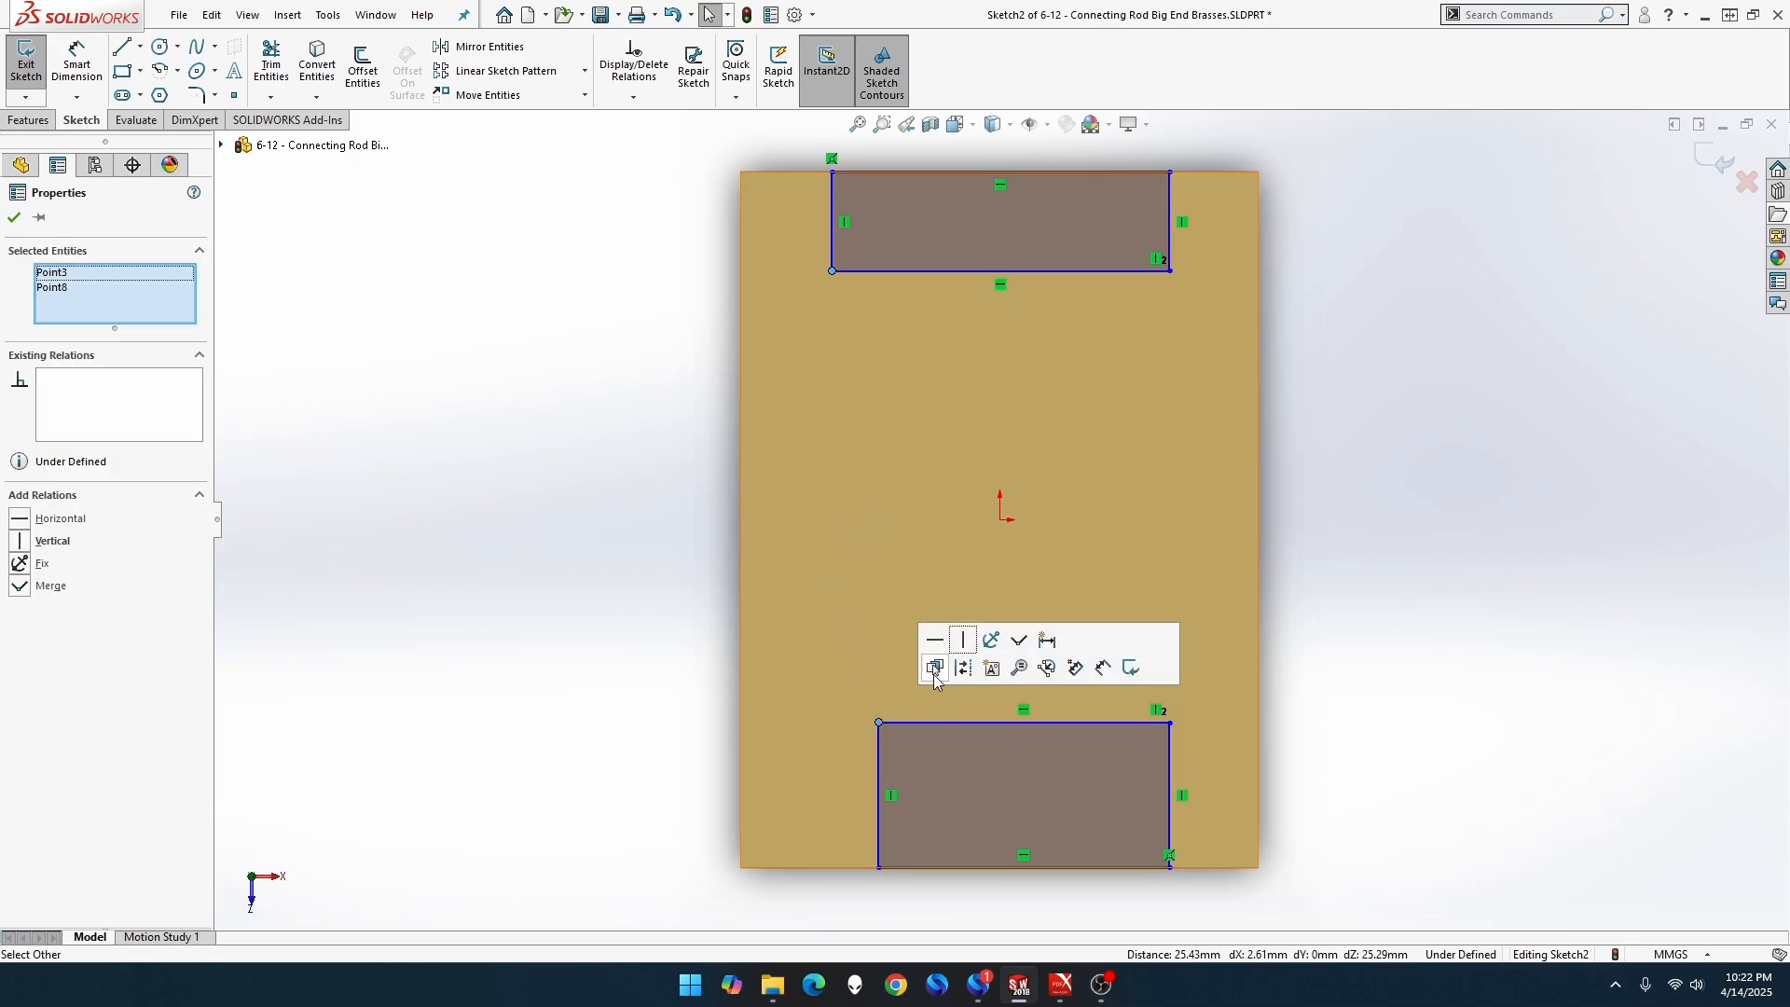
{"action": "left_click", "coordinate": [964, 641]}
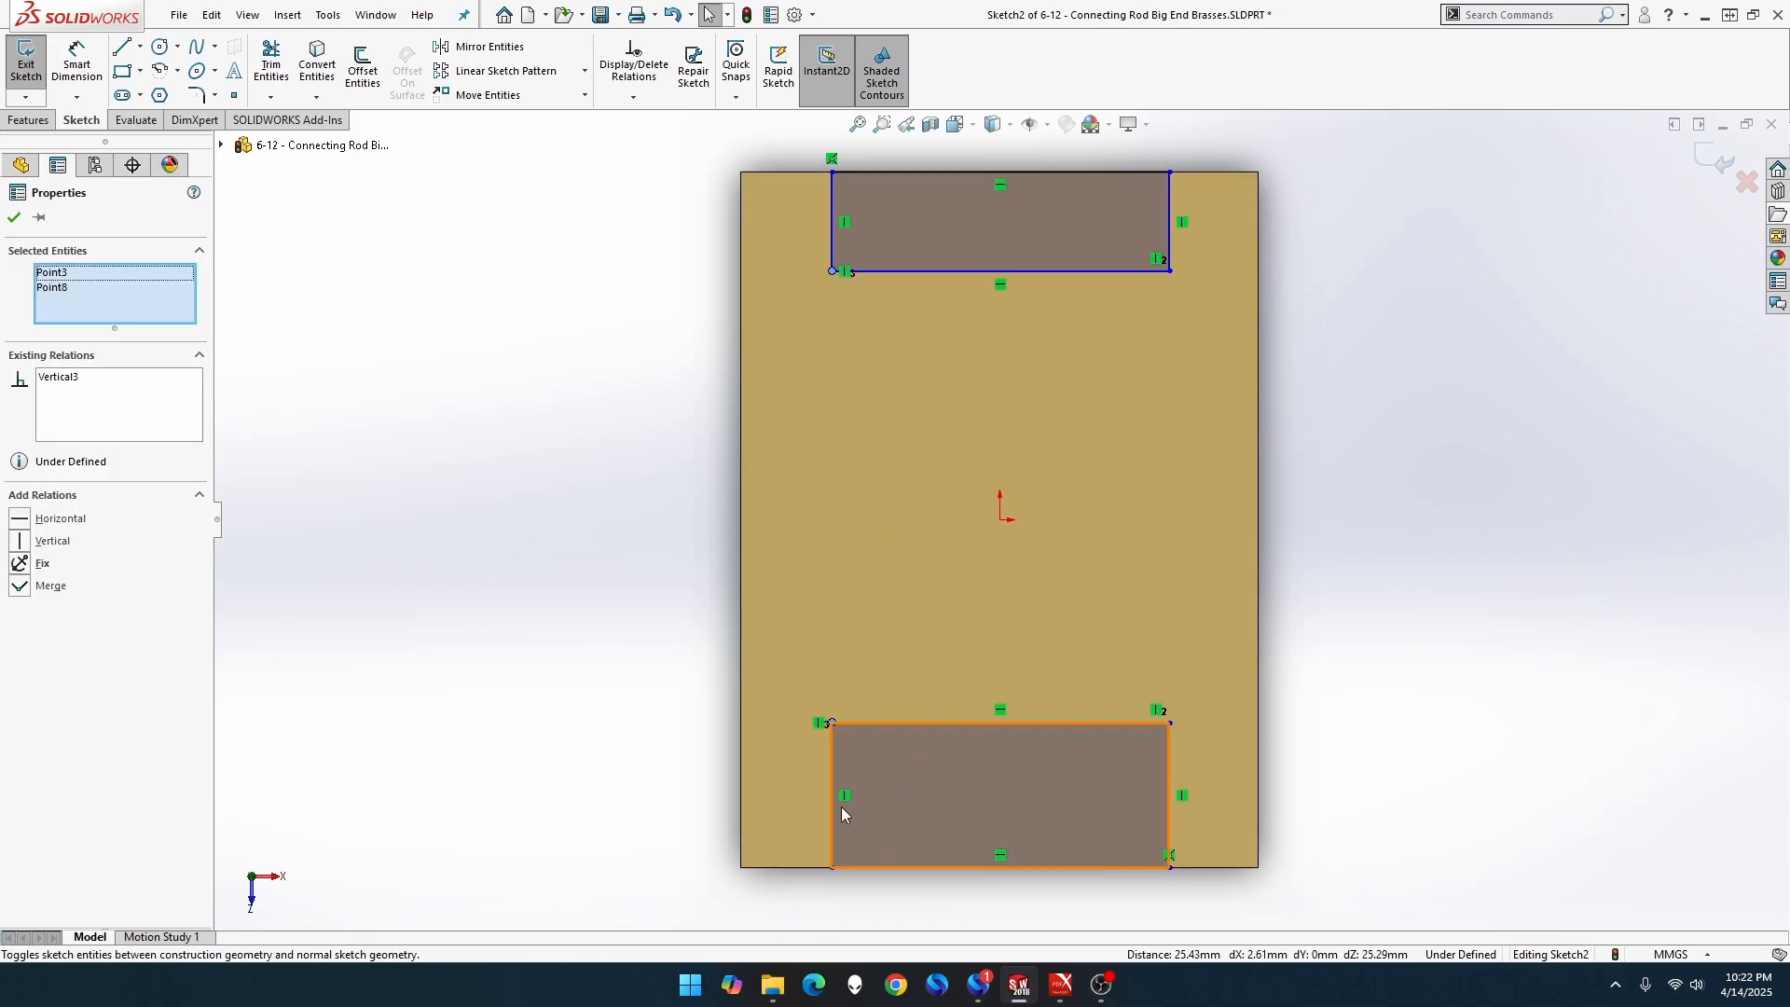
Center both rectangles about the origin with a Vertical relation through their horizontal edges' midpoints, and adjust their shared width by moving the sides.
{"action": "left_click_drag", "start_coordinate": [826, 792], "coordinate": [790, 794]}
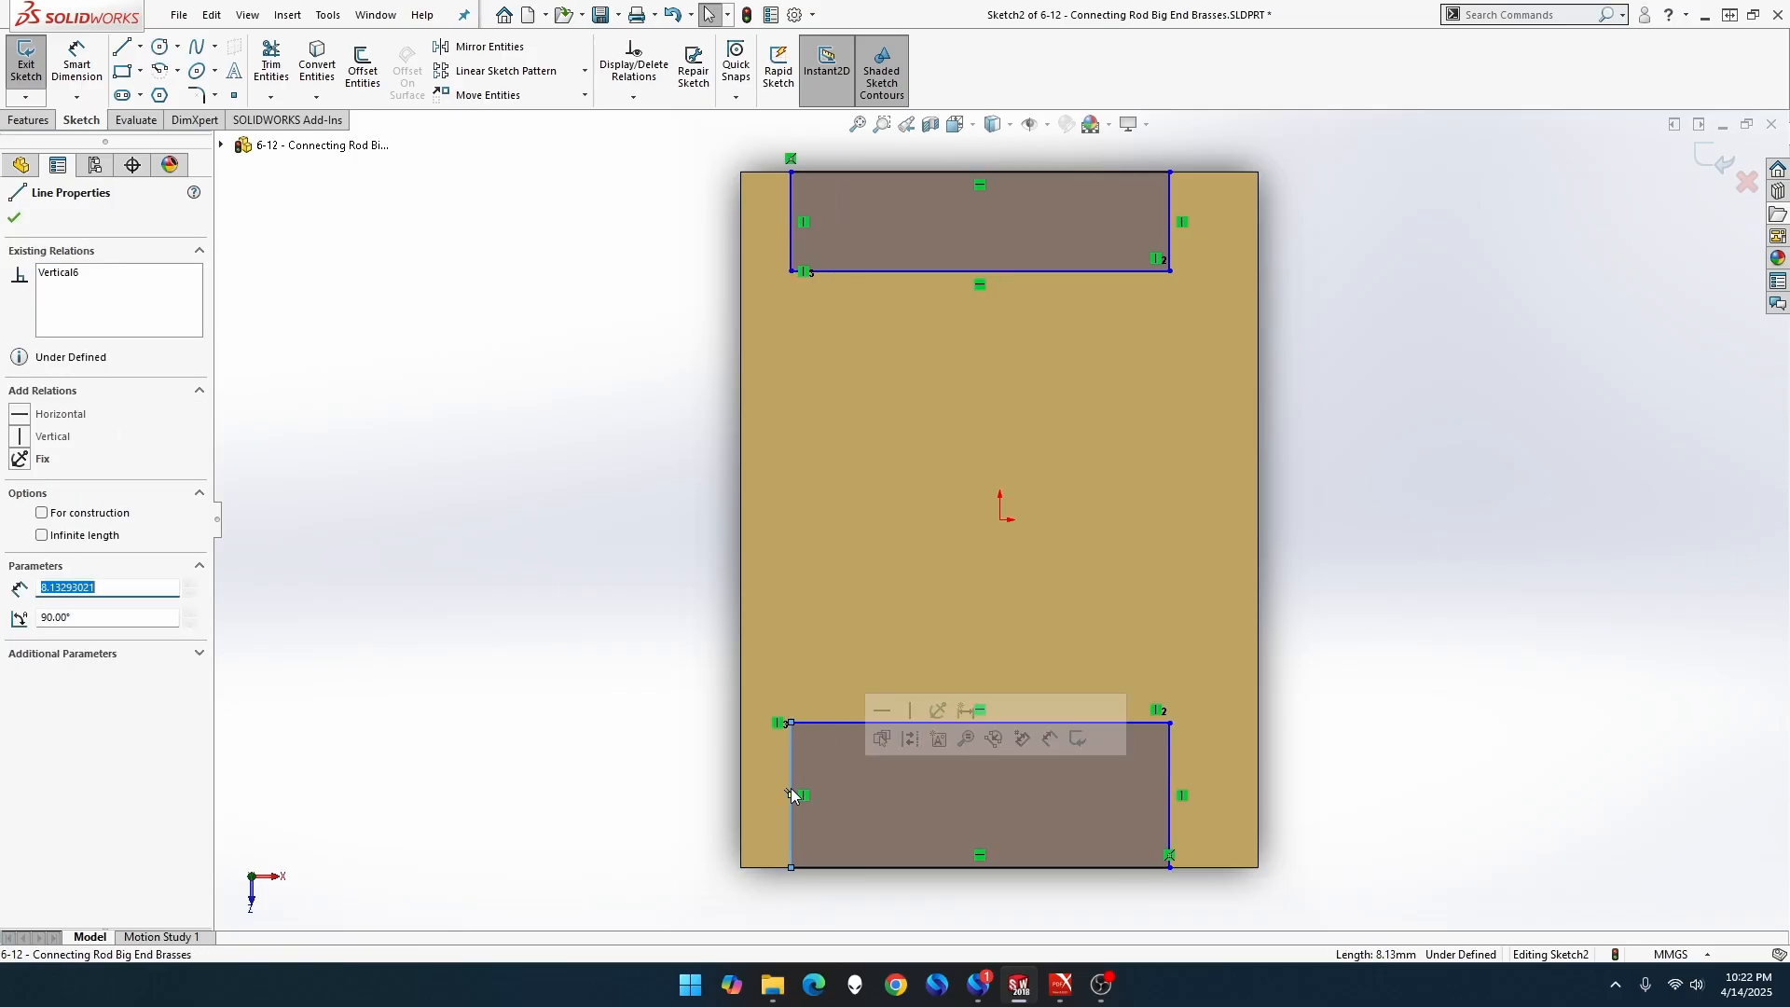
{"action": "left_click", "coordinate": [980, 867]}
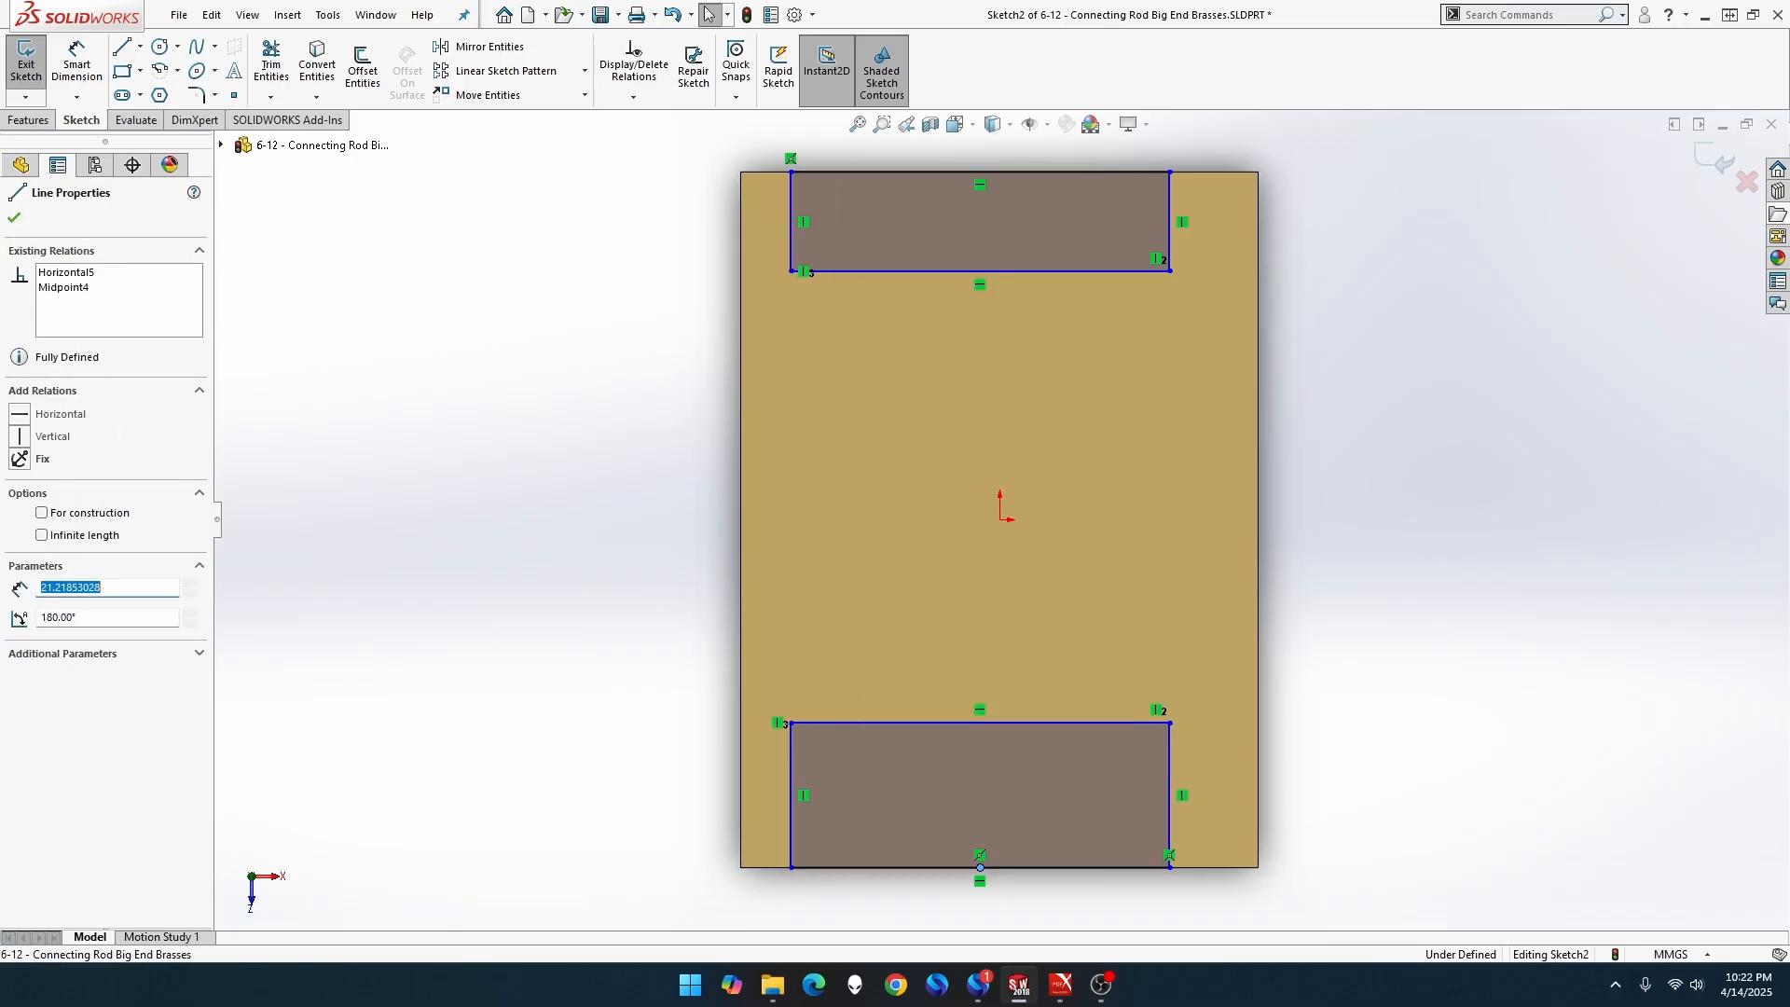
{"action": "left_click", "coordinate": [1001, 520], "text": "ctrl"}
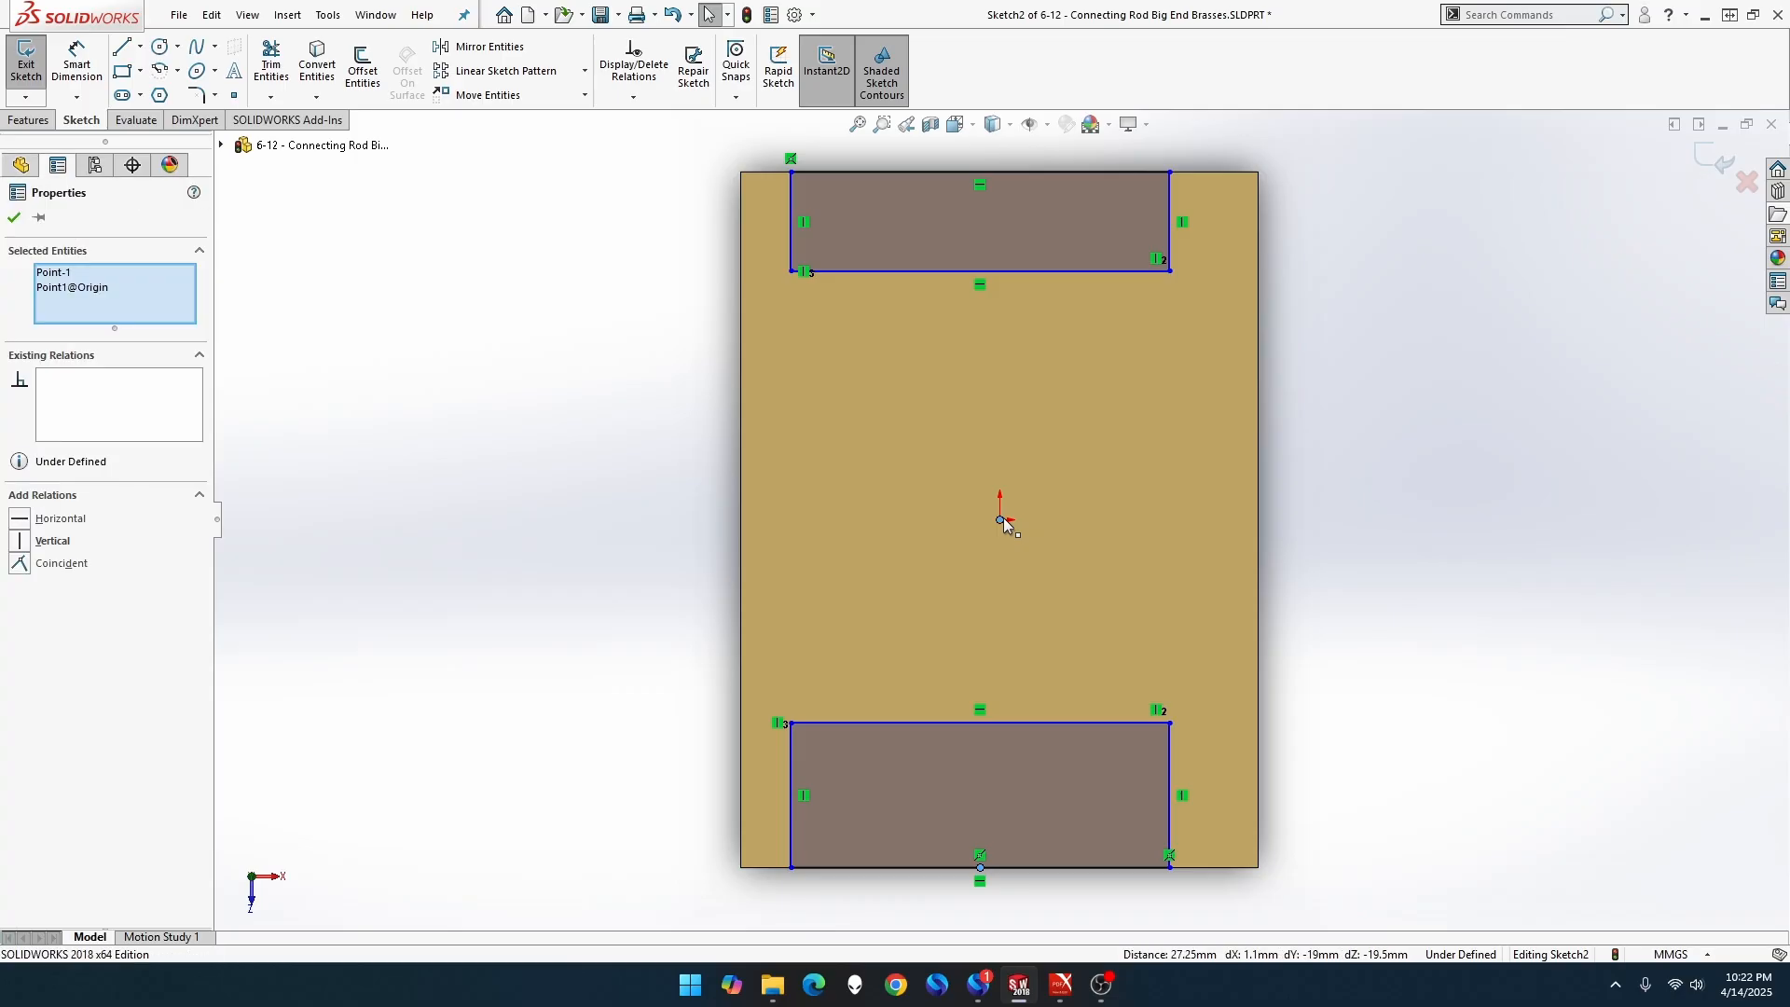
{"action": "left_click", "coordinate": [979, 273], "text": "ctrl"}
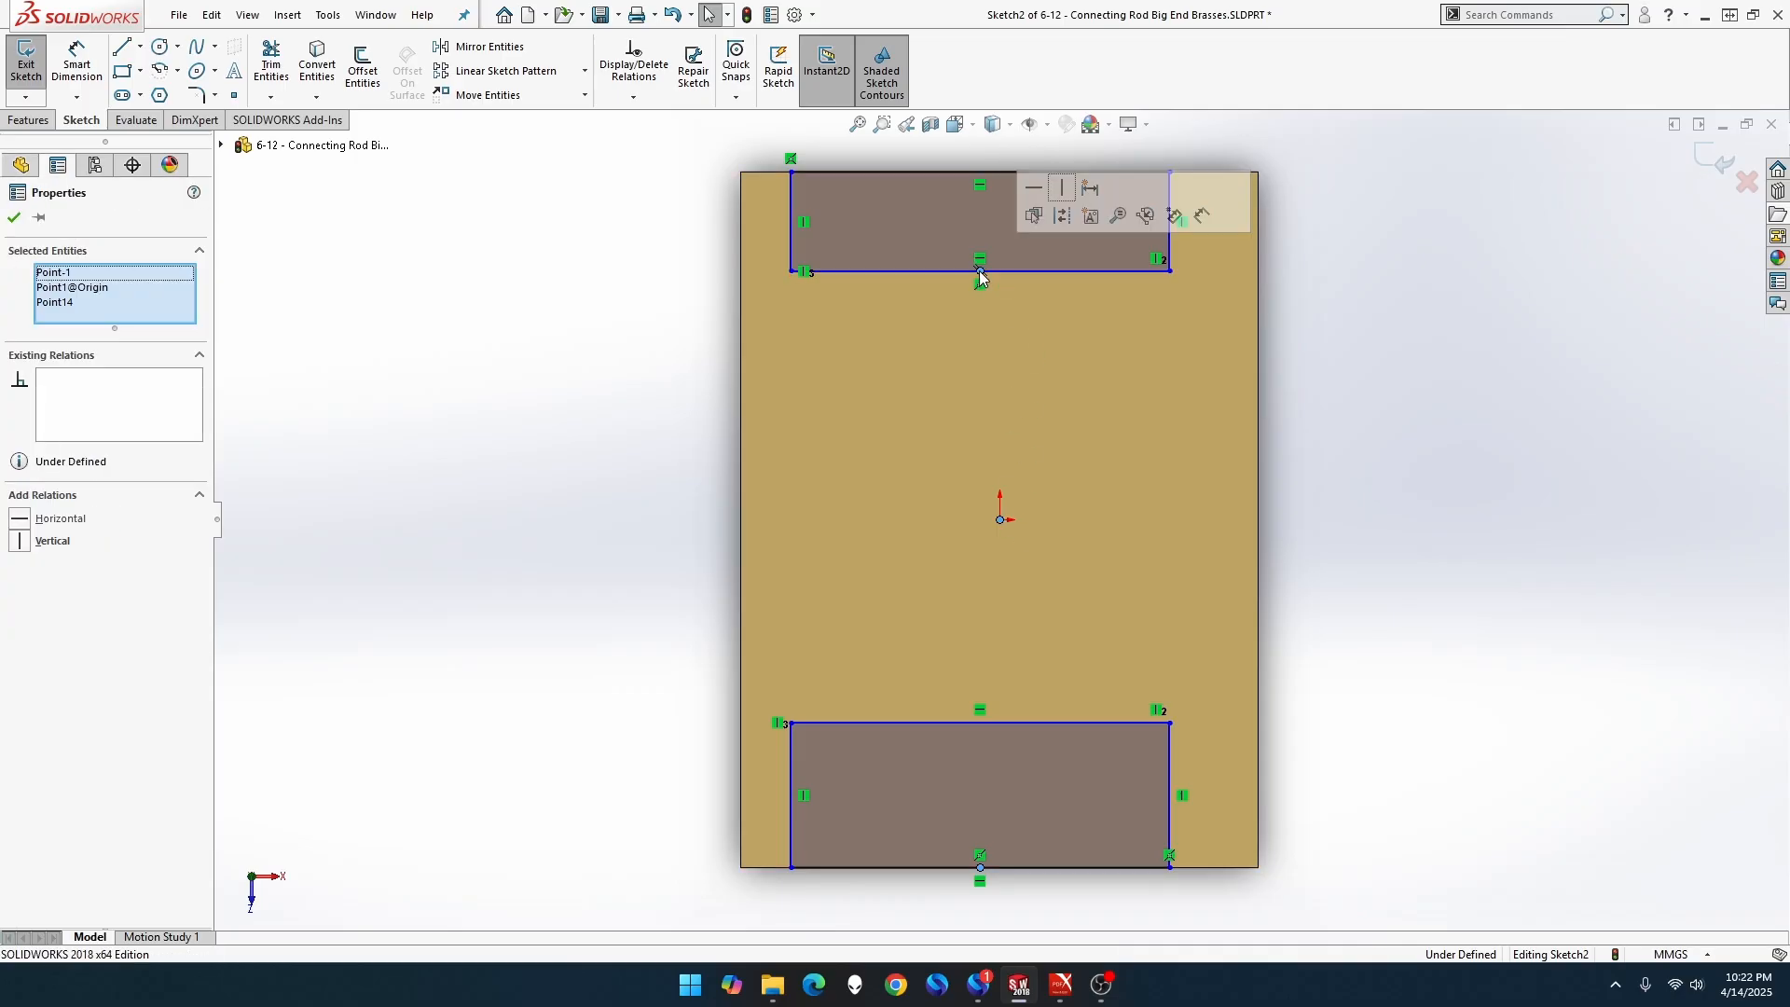
{"action": "left_click", "coordinate": [1065, 196]}
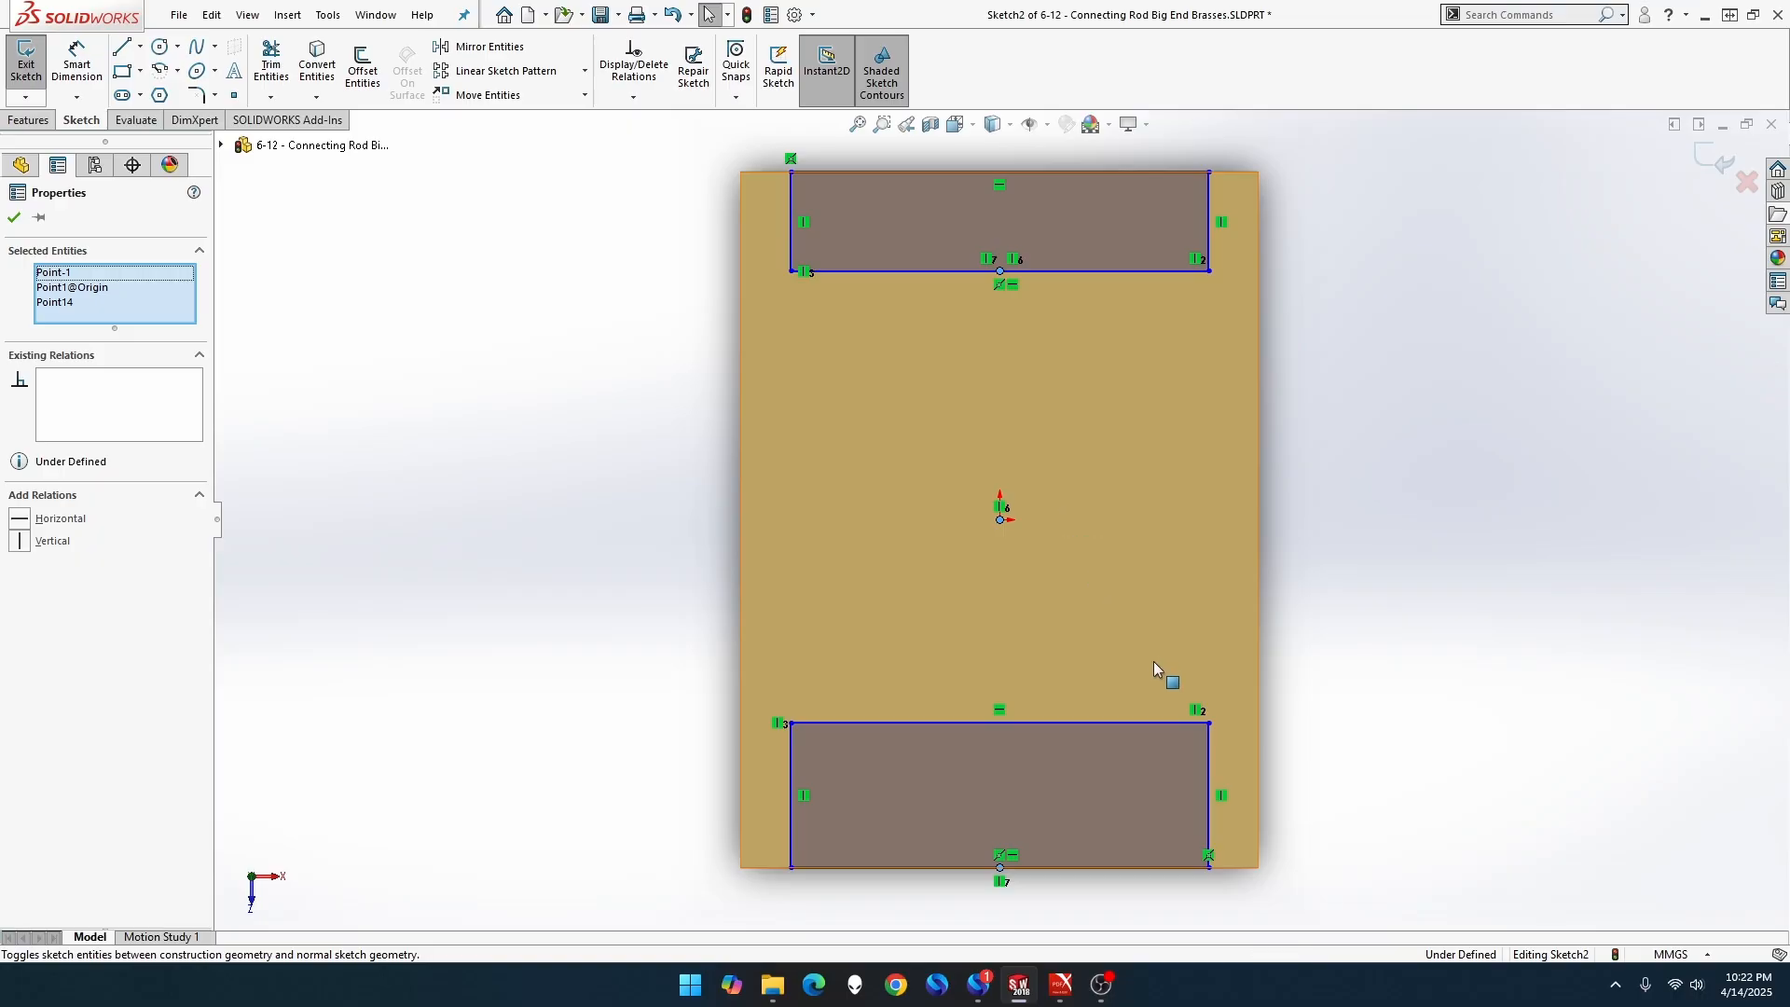
{"action": "left_click", "coordinate": [1370, 627]}
{"action": "left_click", "coordinate": [1208, 758]}
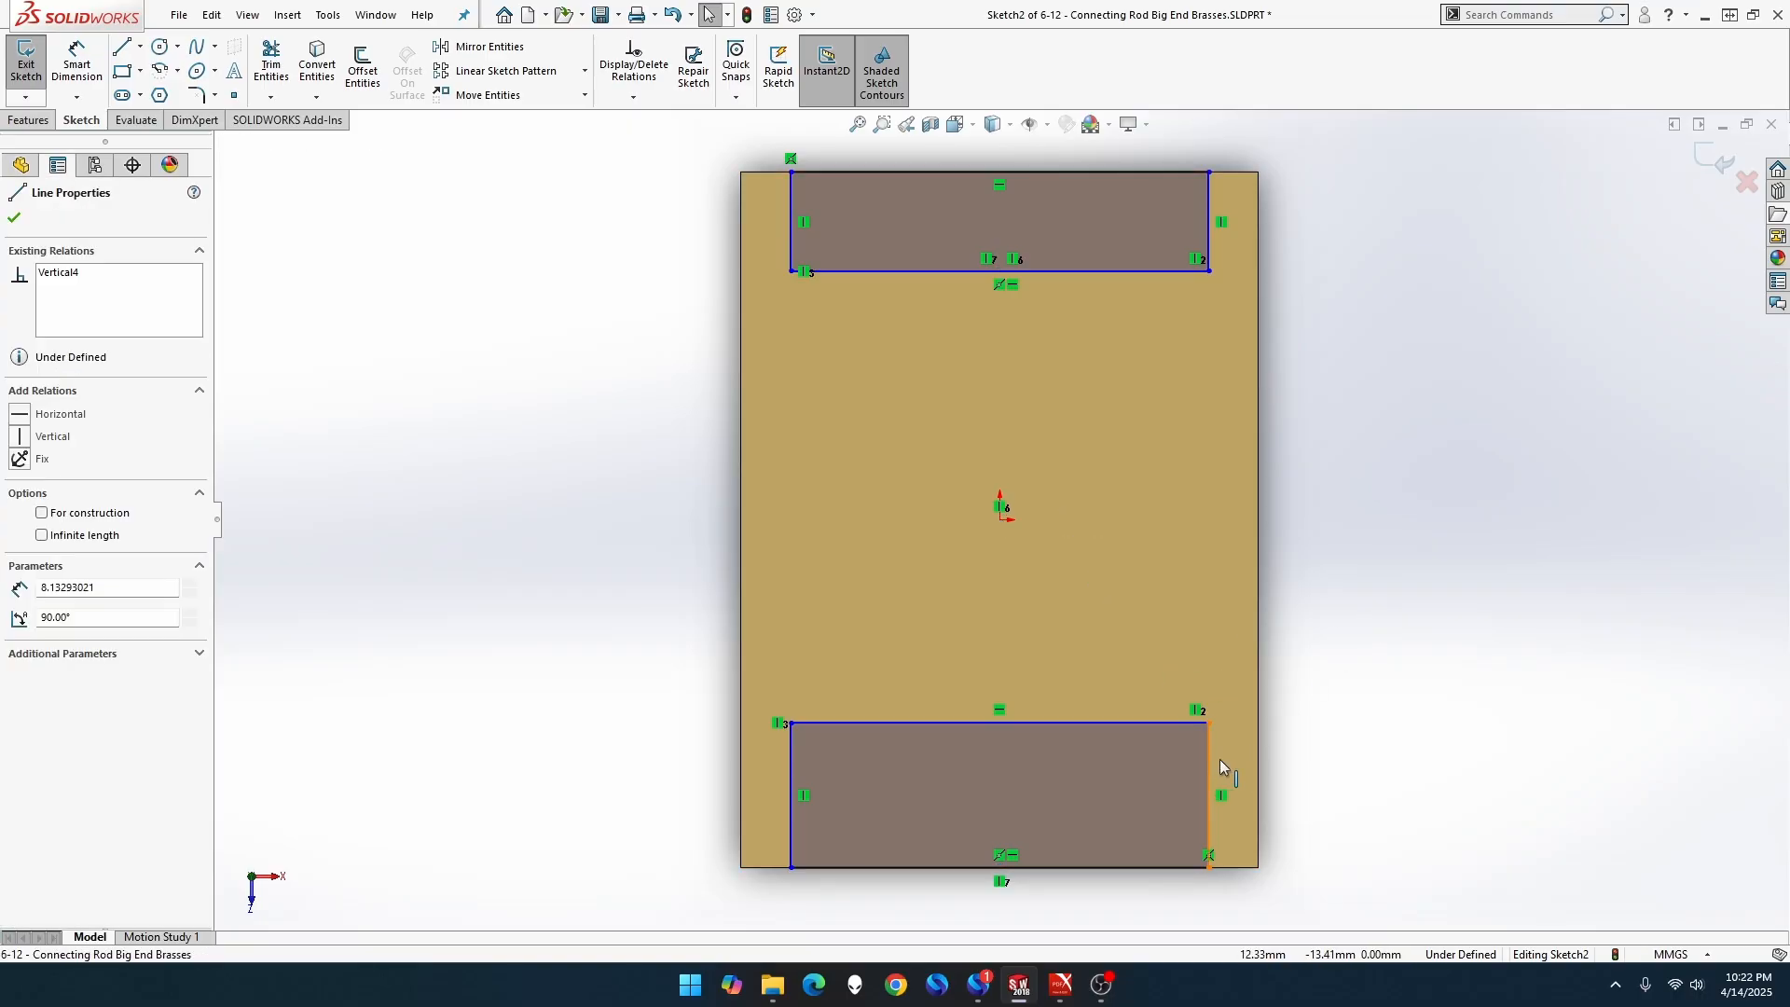
{"action": "left_click_drag", "start_coordinate": [1220, 759], "coordinate": [1194, 760]}
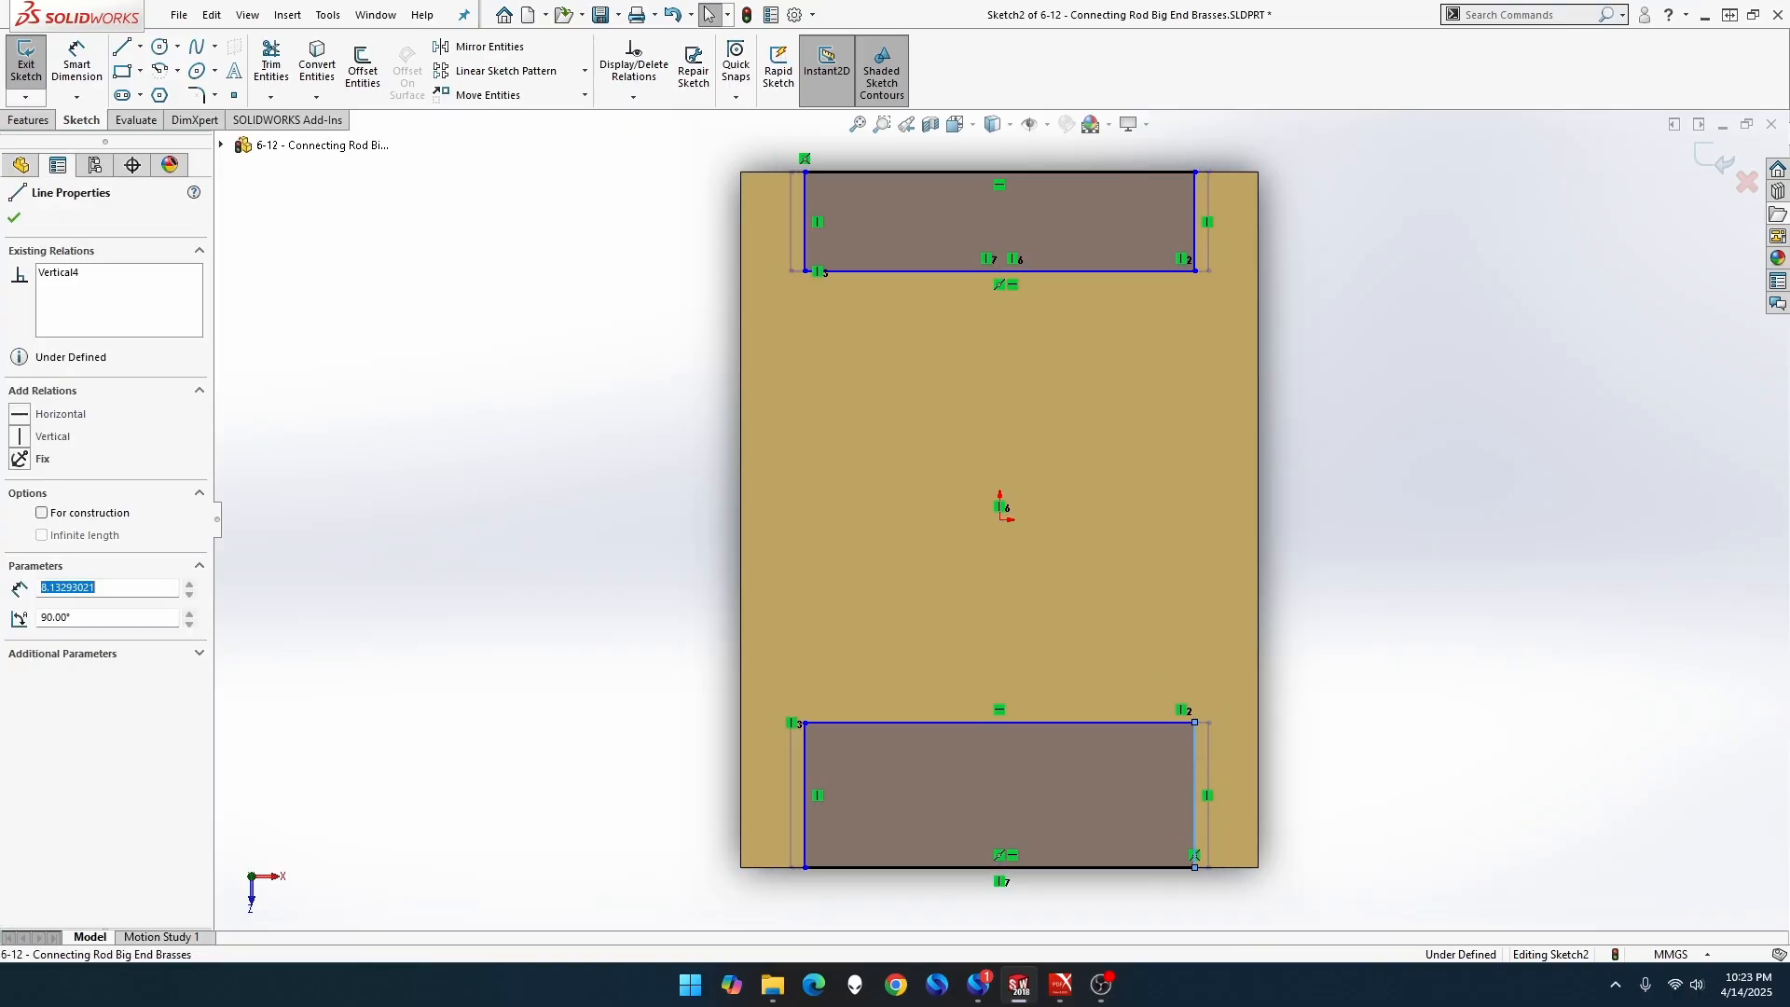
Dimension the lower rectangle's height as 19.5-16.5, giving 3 mm.
{"action": "left_click", "coordinate": [76, 63]}
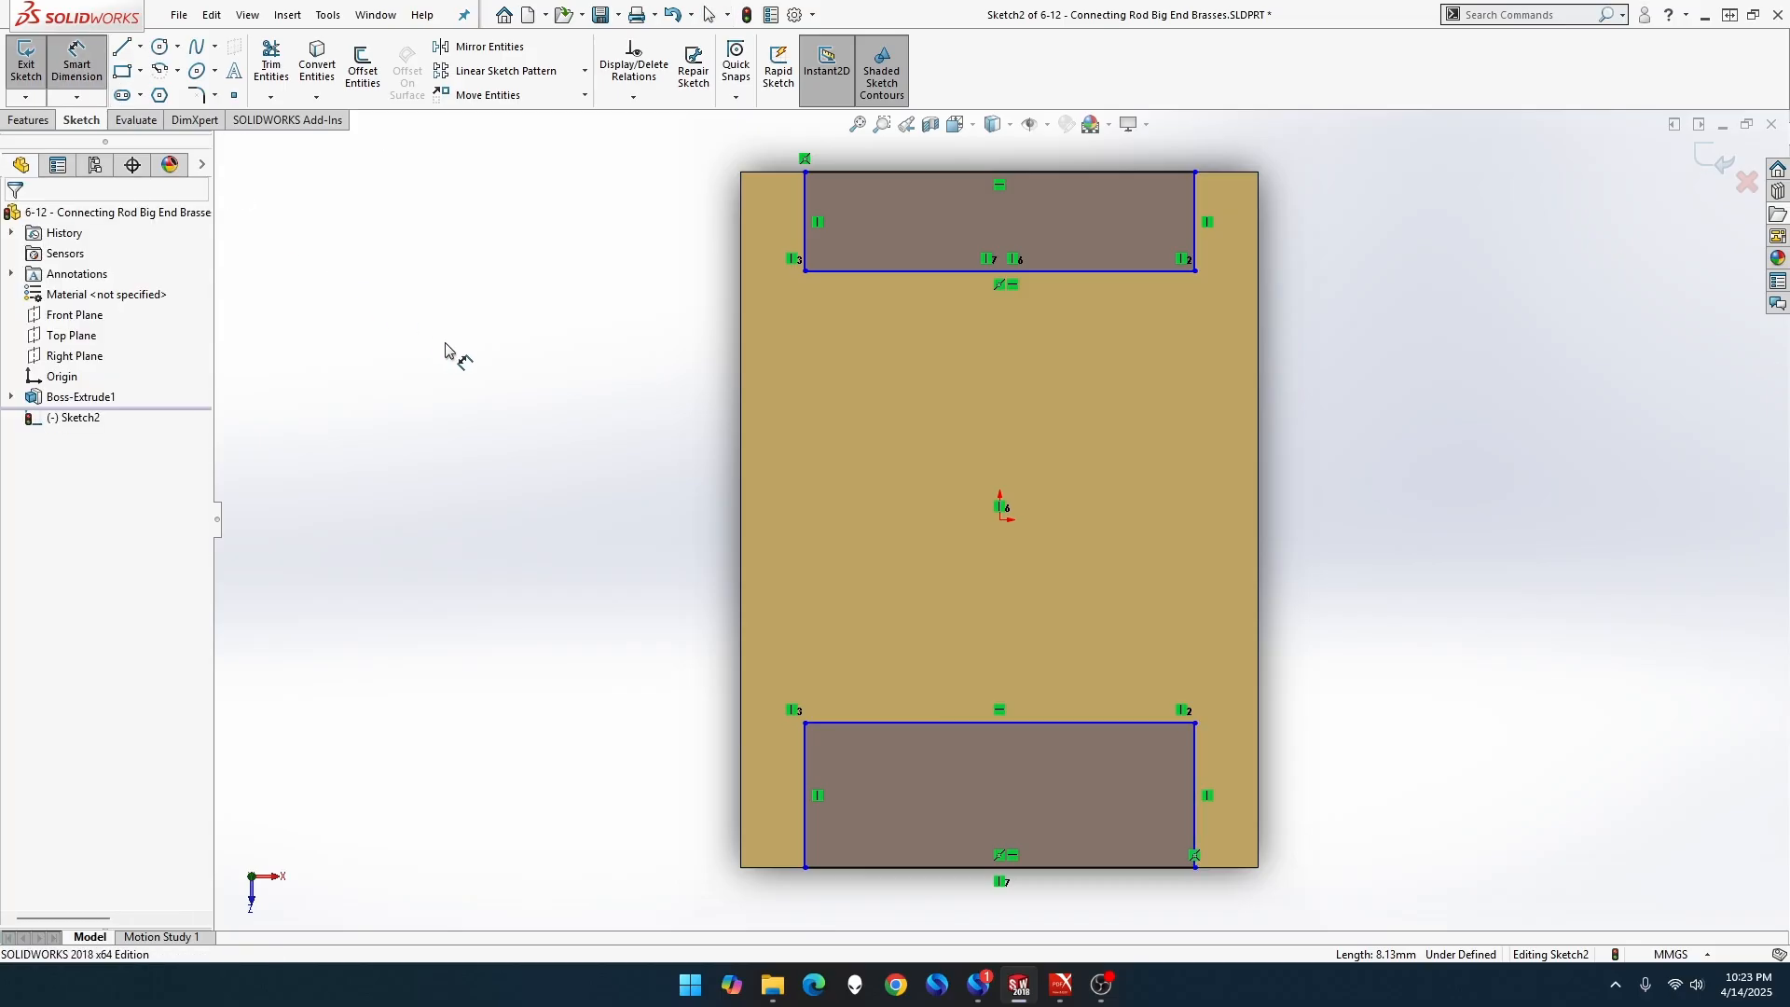
{"action": "left_click", "coordinate": [803, 796]}
{"action": "left_click", "coordinate": [629, 782]}
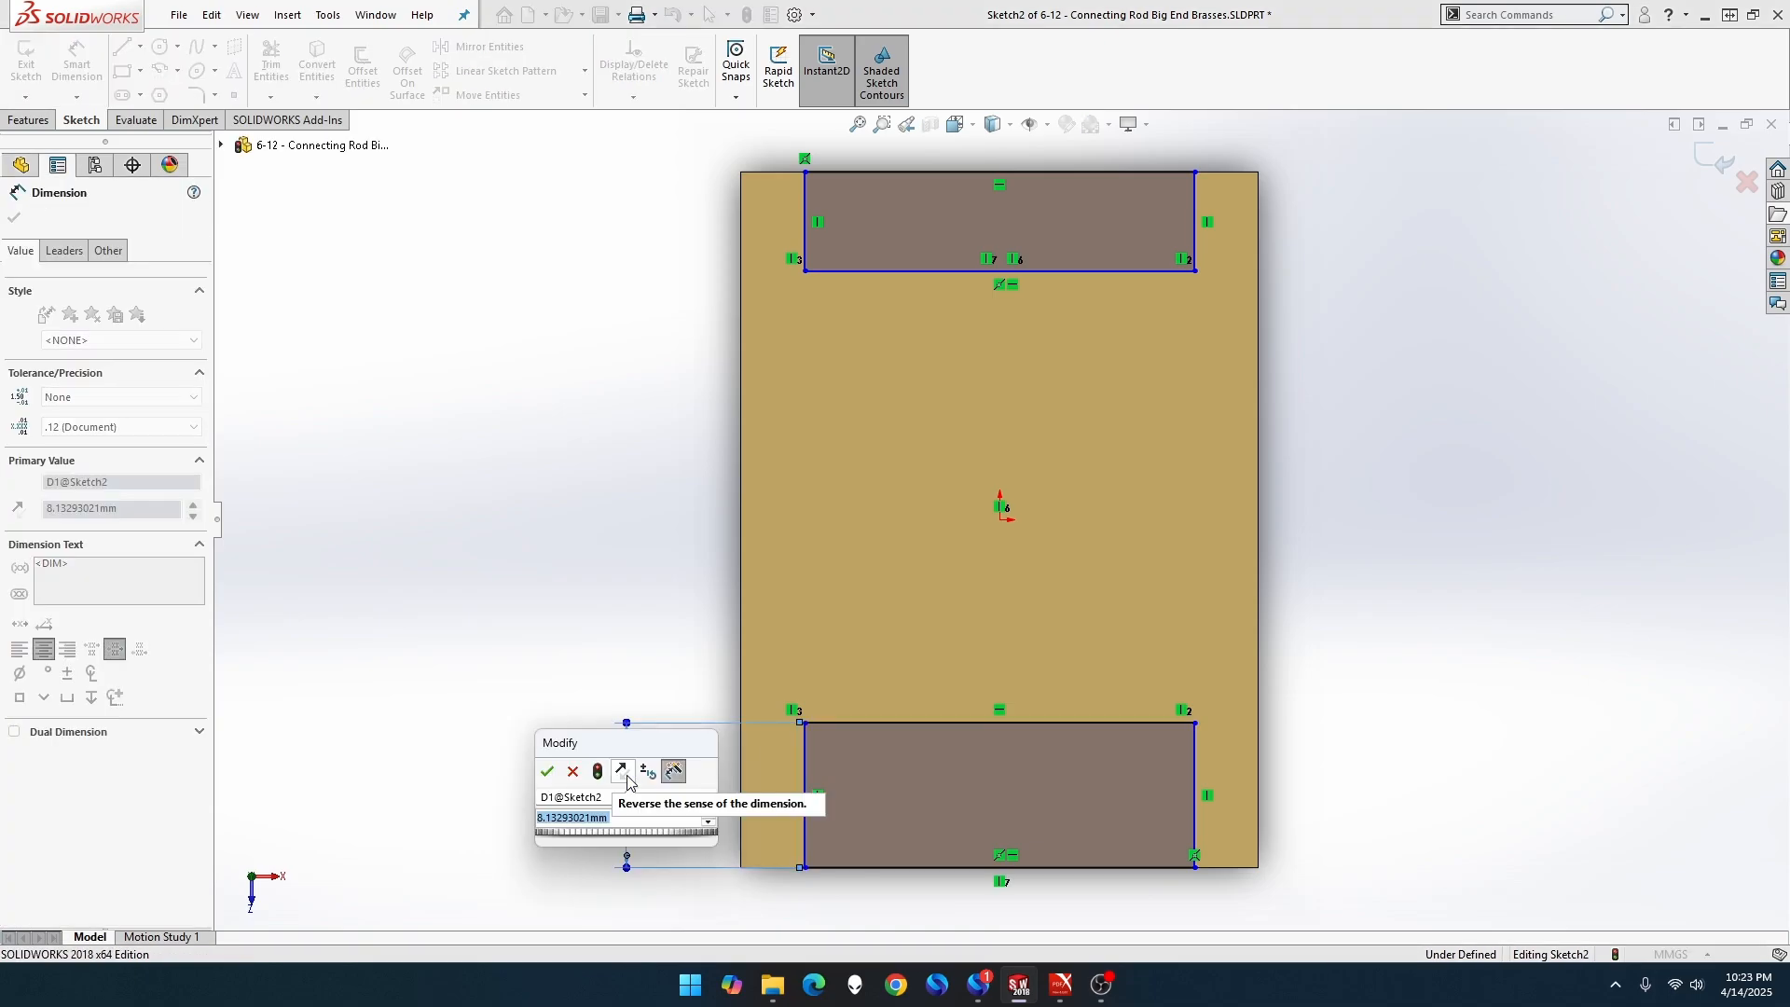
{"action": "type", "text": "19."}
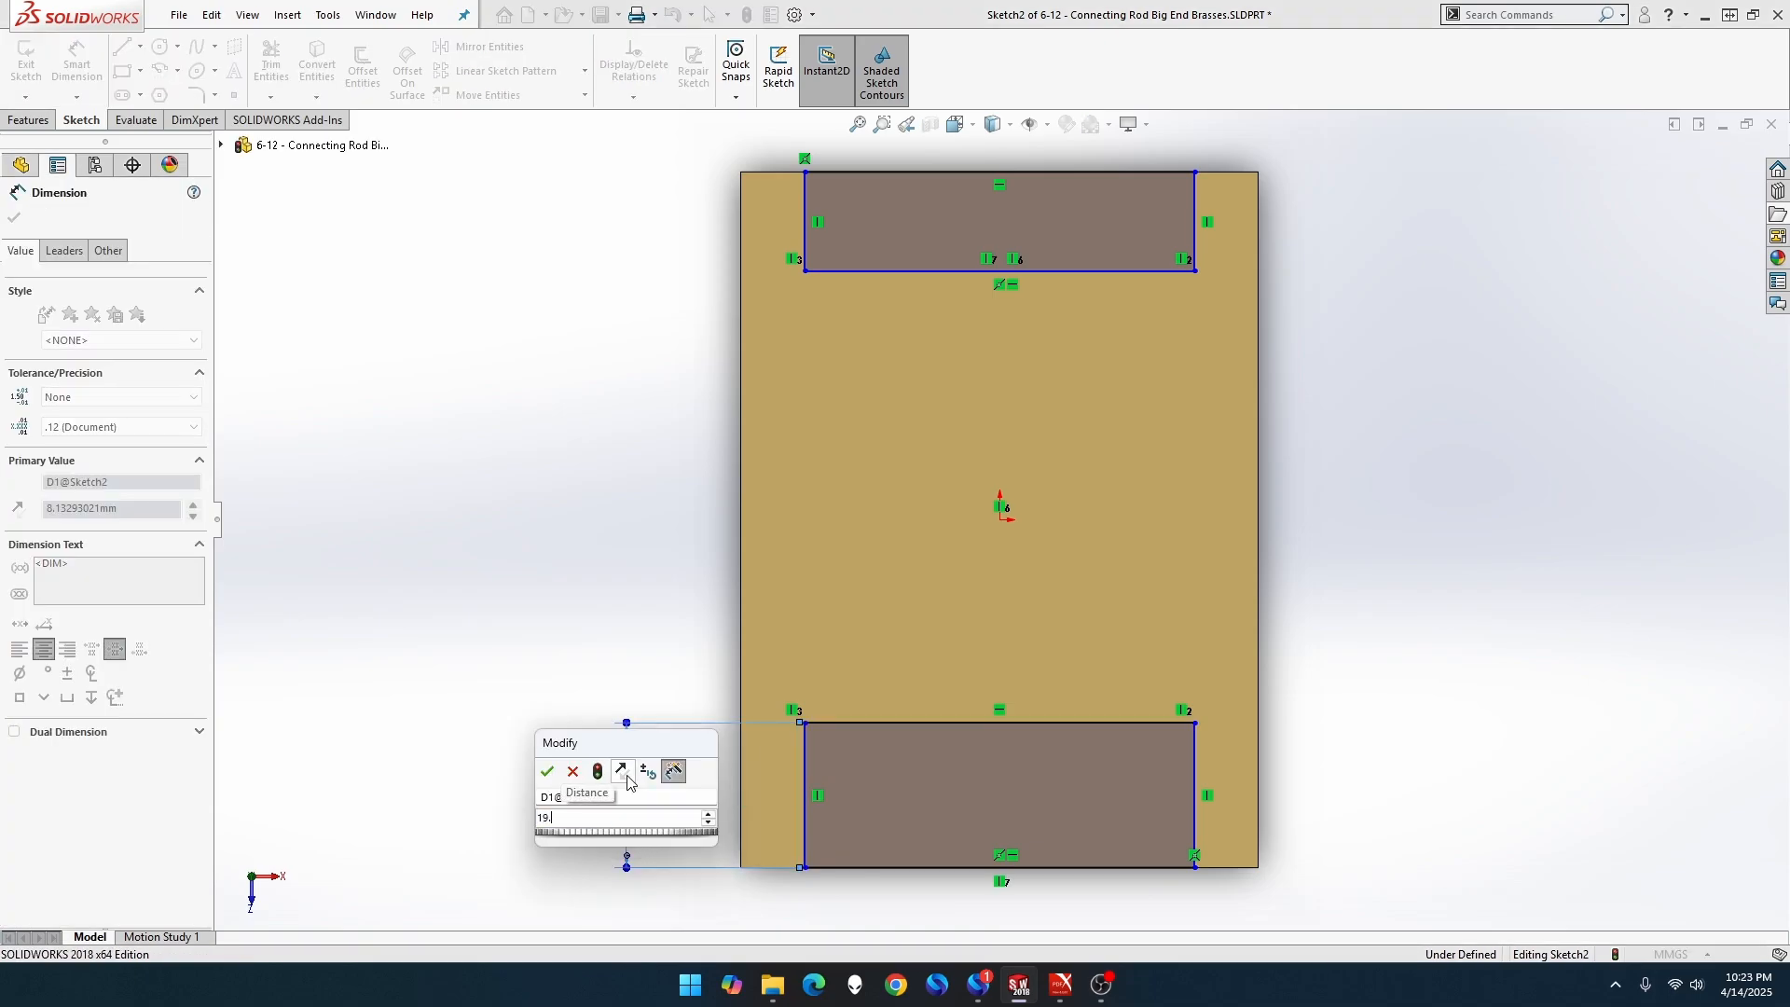
{"action": "type", "text": "5-16.5"}
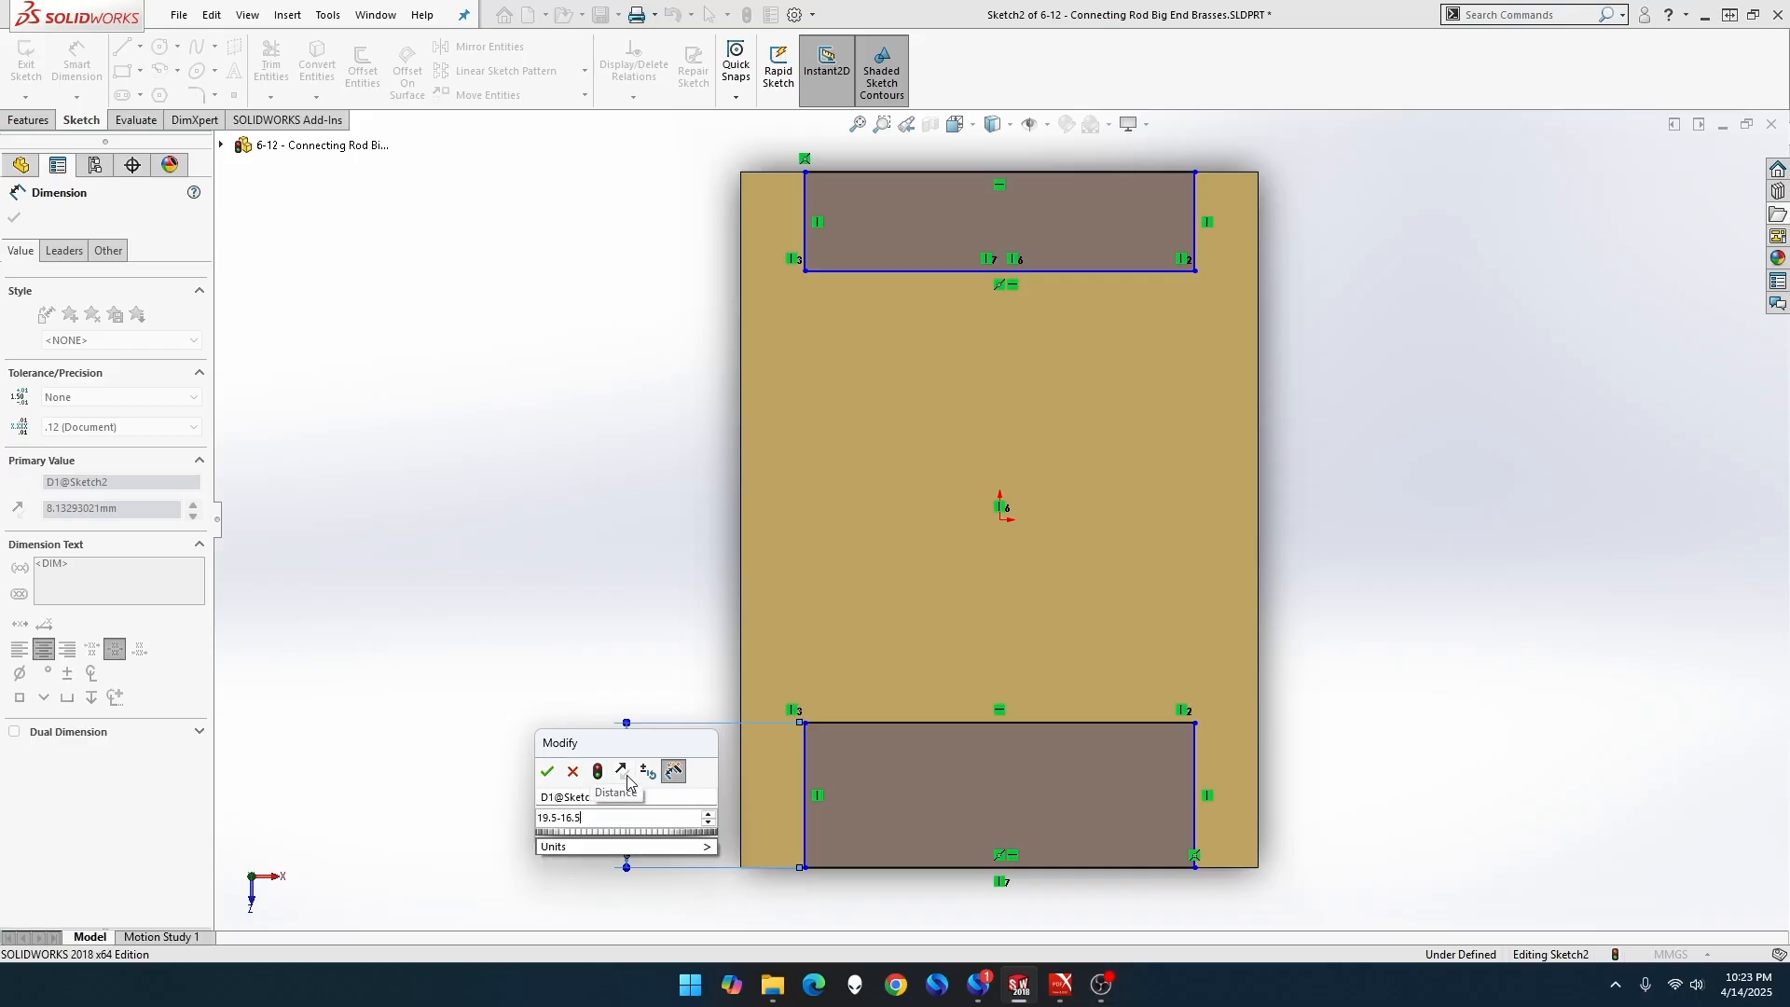
{"action": "key", "text": "Return"}
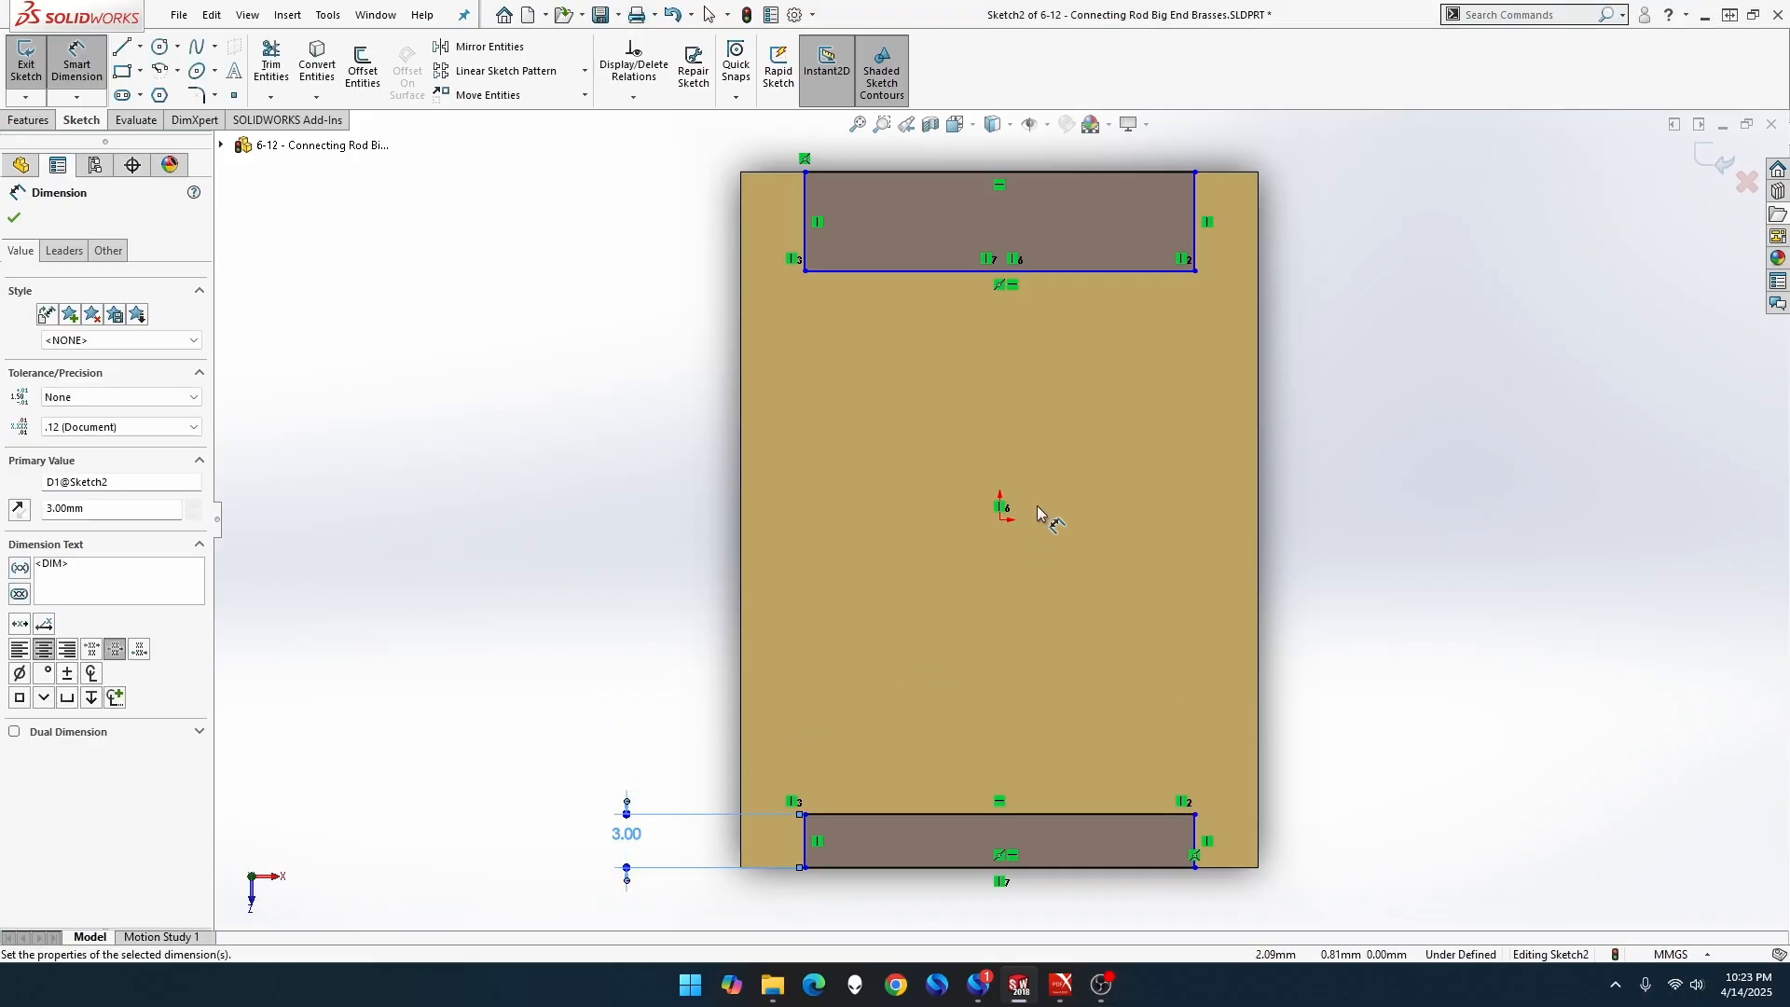
Add a driven reference dimension from the origin to the lower rectangle's inner horizontal edge.
{"action": "left_click", "coordinate": [1001, 520]}
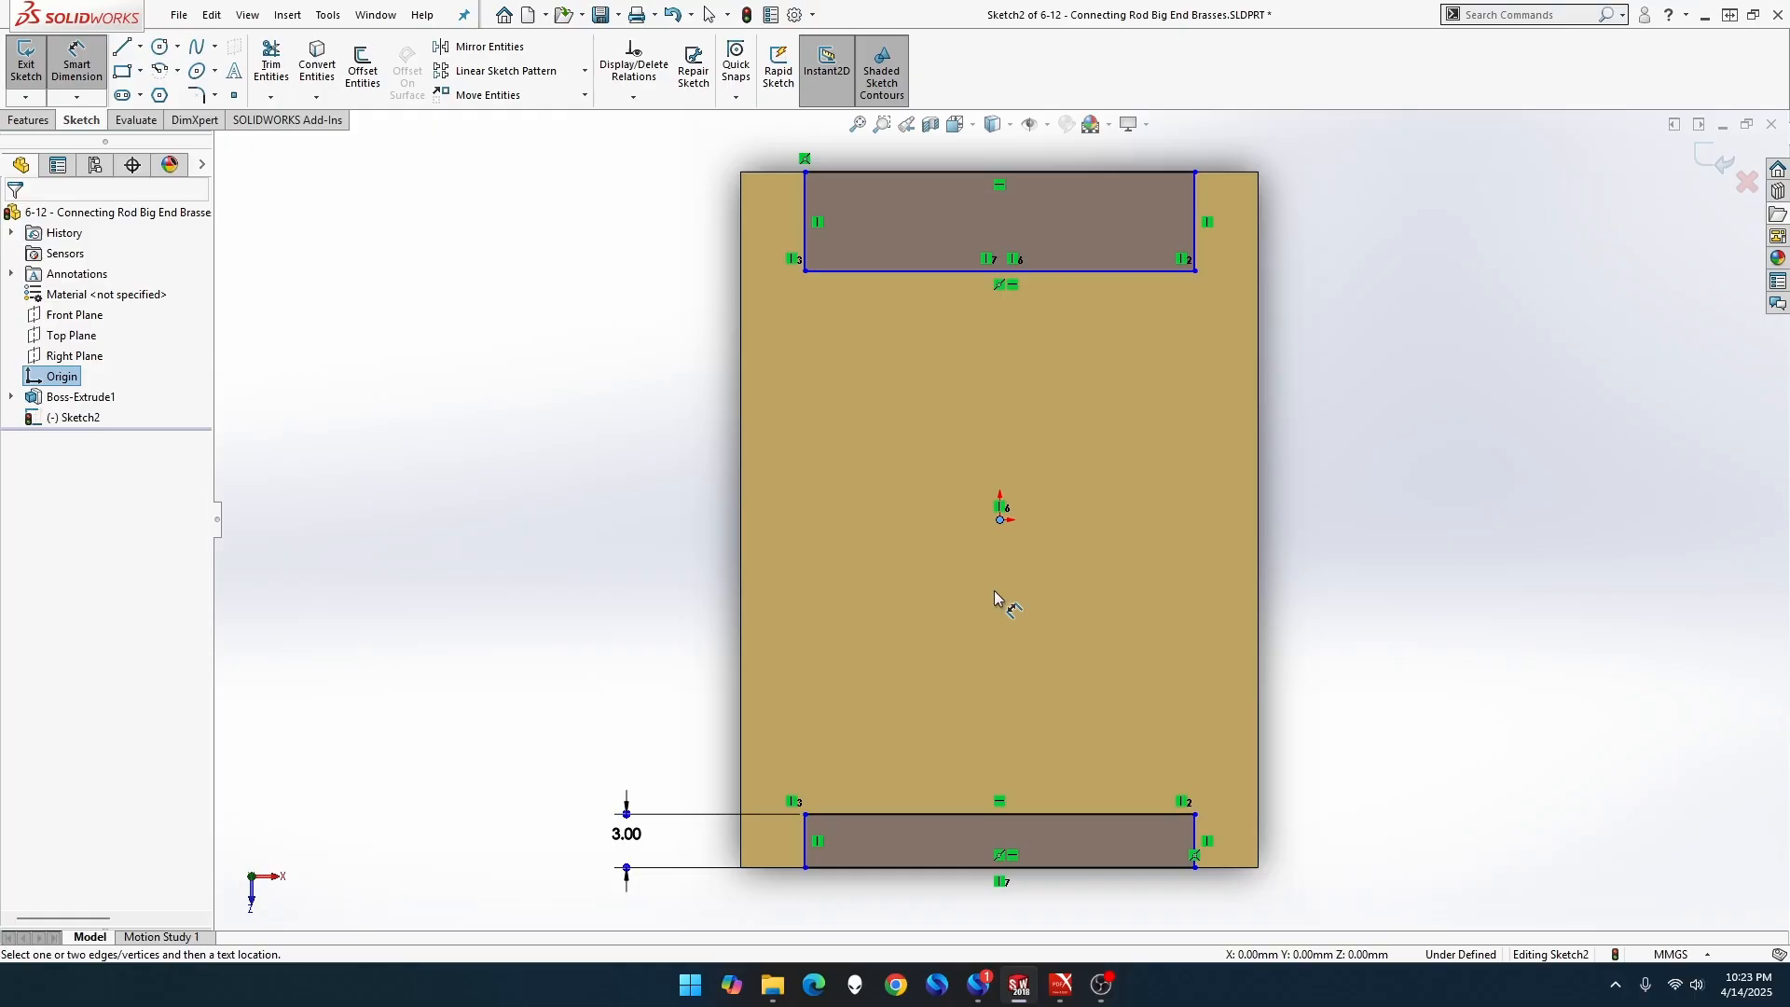
{"action": "left_click", "coordinate": [980, 828]}
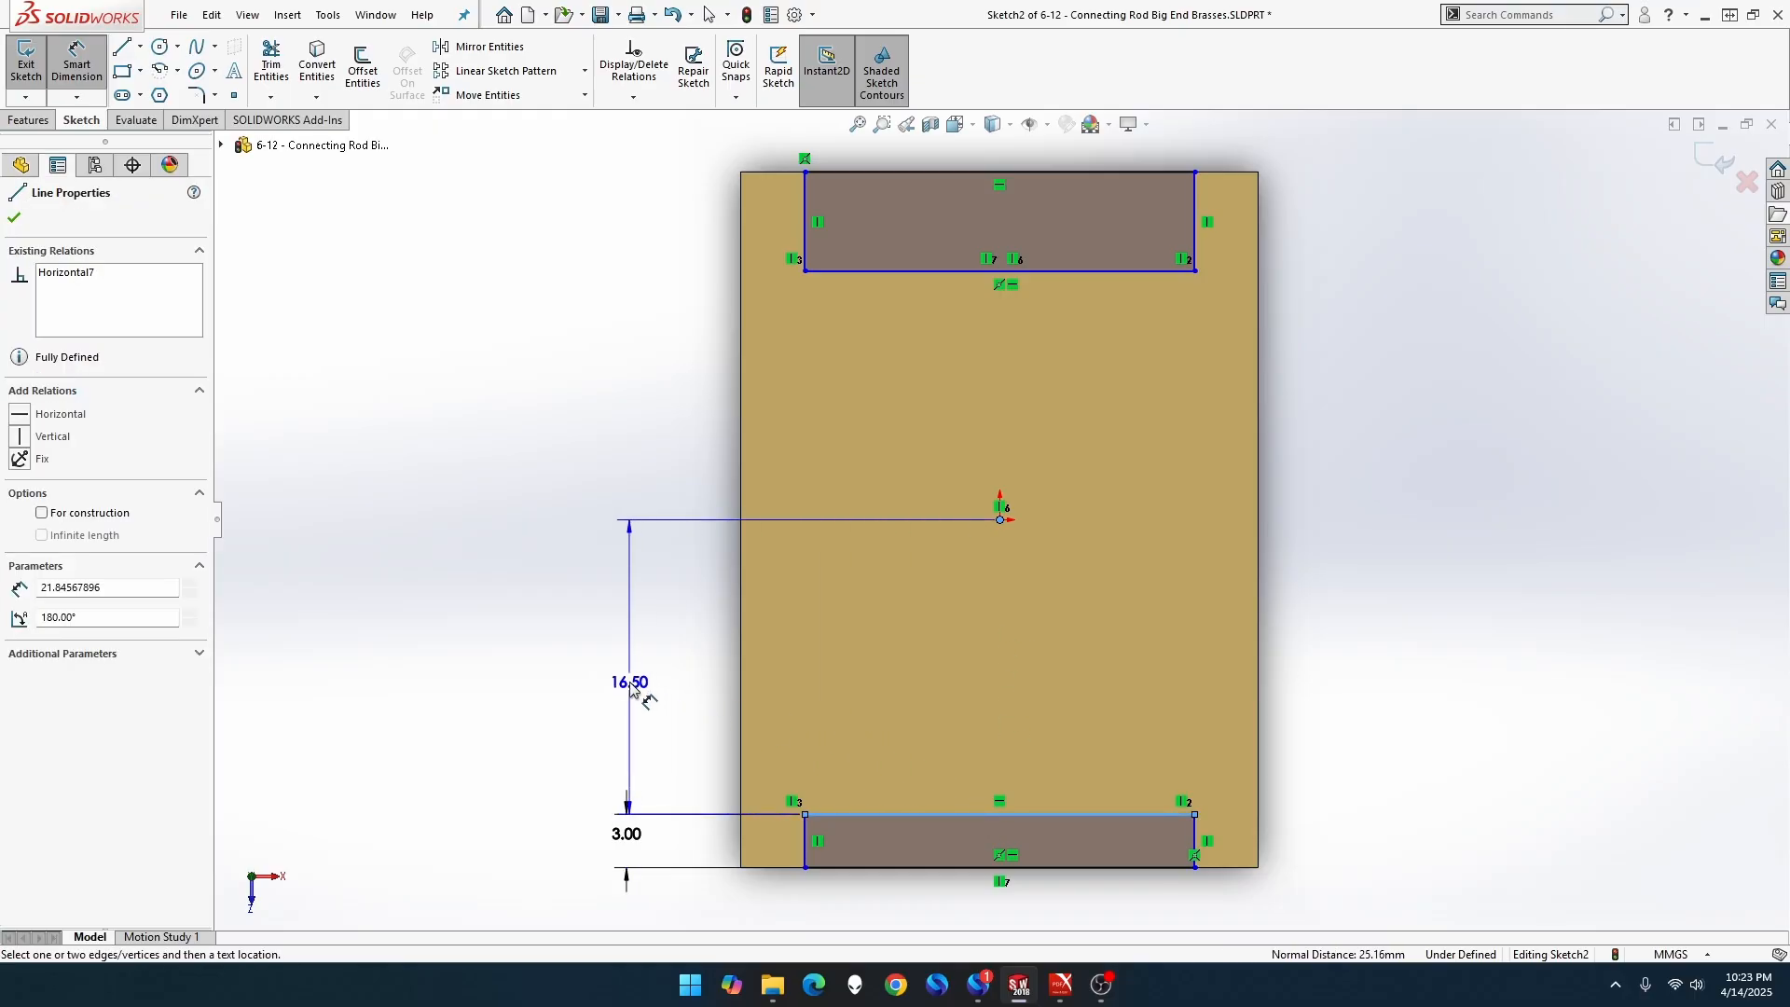
{"action": "left_click", "coordinate": [628, 680]}
{"action": "left_click", "coordinate": [996, 483]}
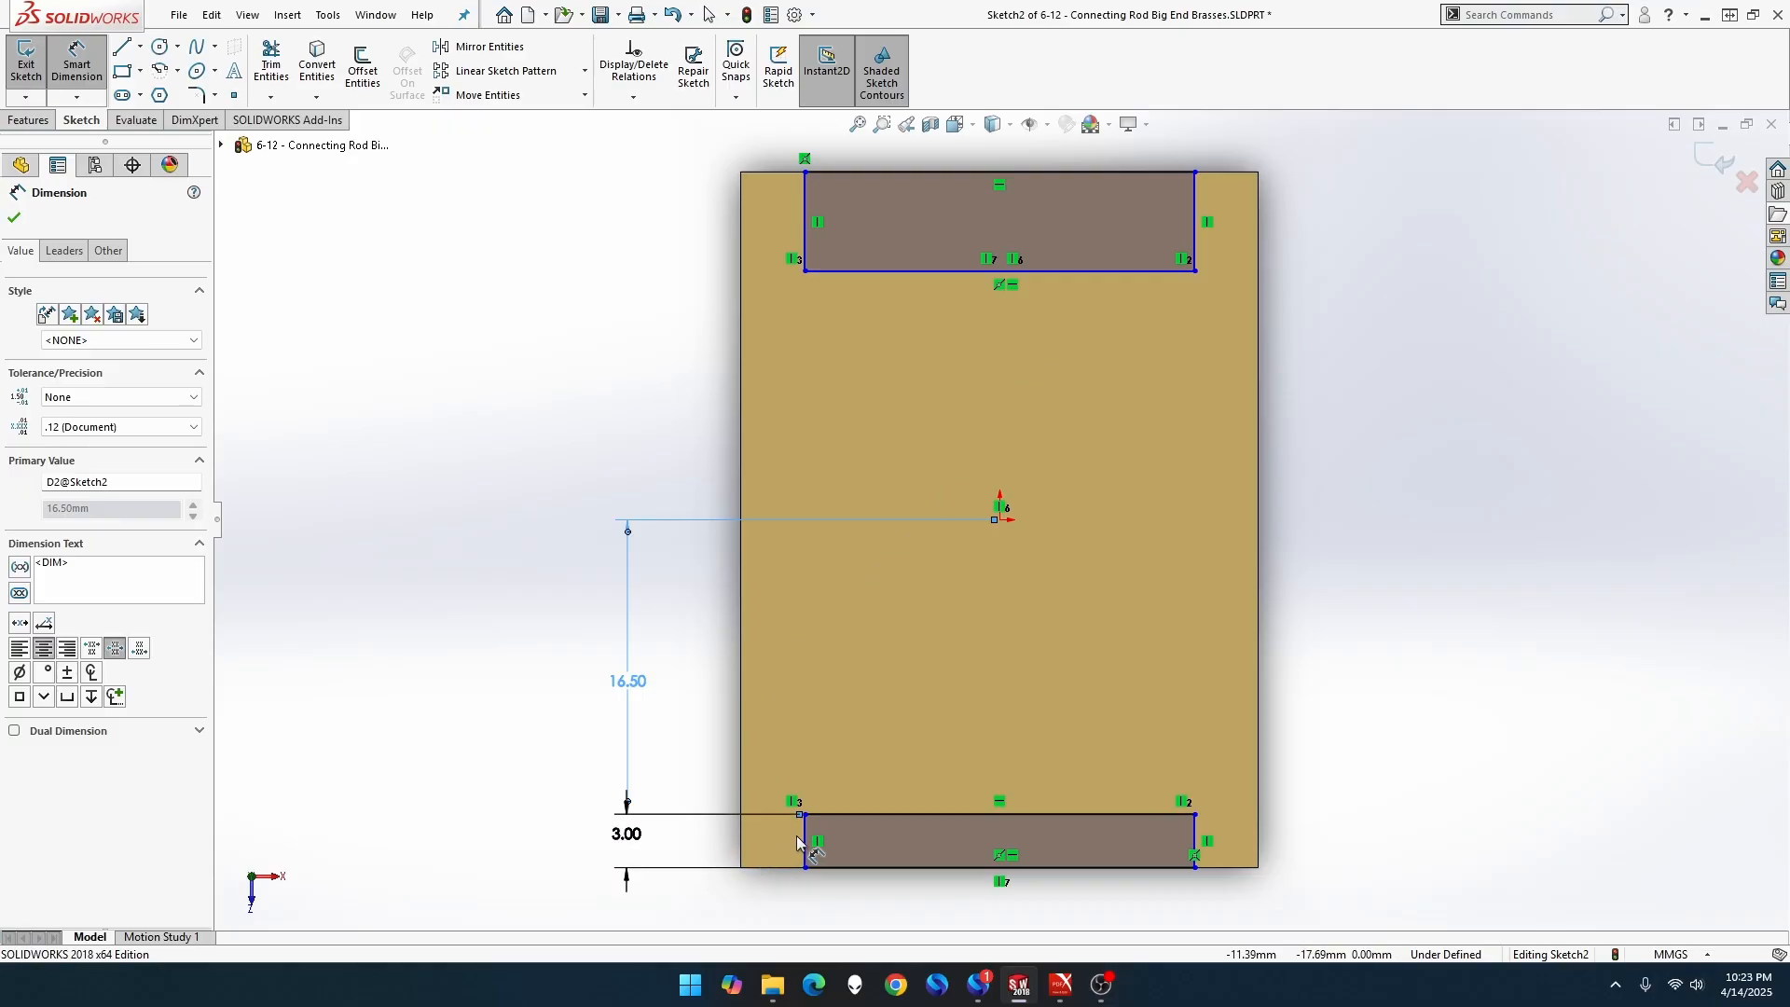
Dimension the gap between the lower rectangle's right side and the block's right edge as 5 mm.
{"action": "left_click", "coordinate": [1199, 835]}
{"action": "left_click", "coordinate": [1258, 835]}
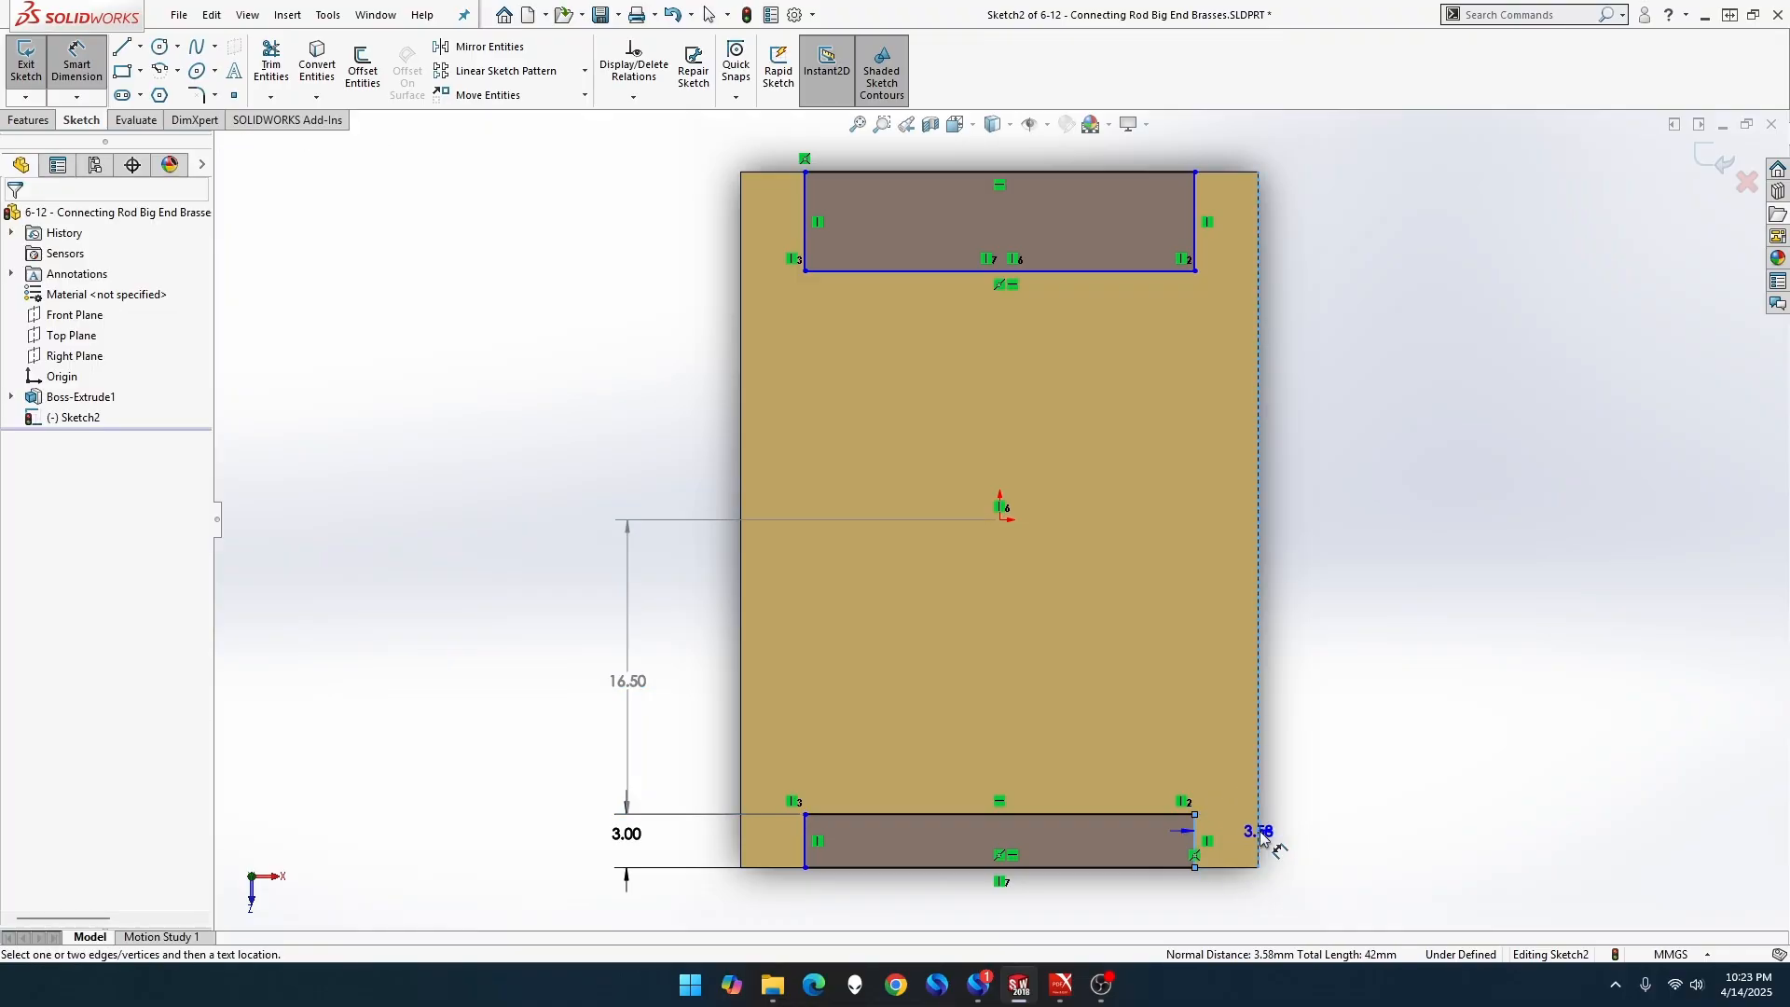
{"action": "left_click", "coordinate": [1343, 844]}
{"action": "type", "text": "5.00mm"}
{"action": "key", "text": "Return"}
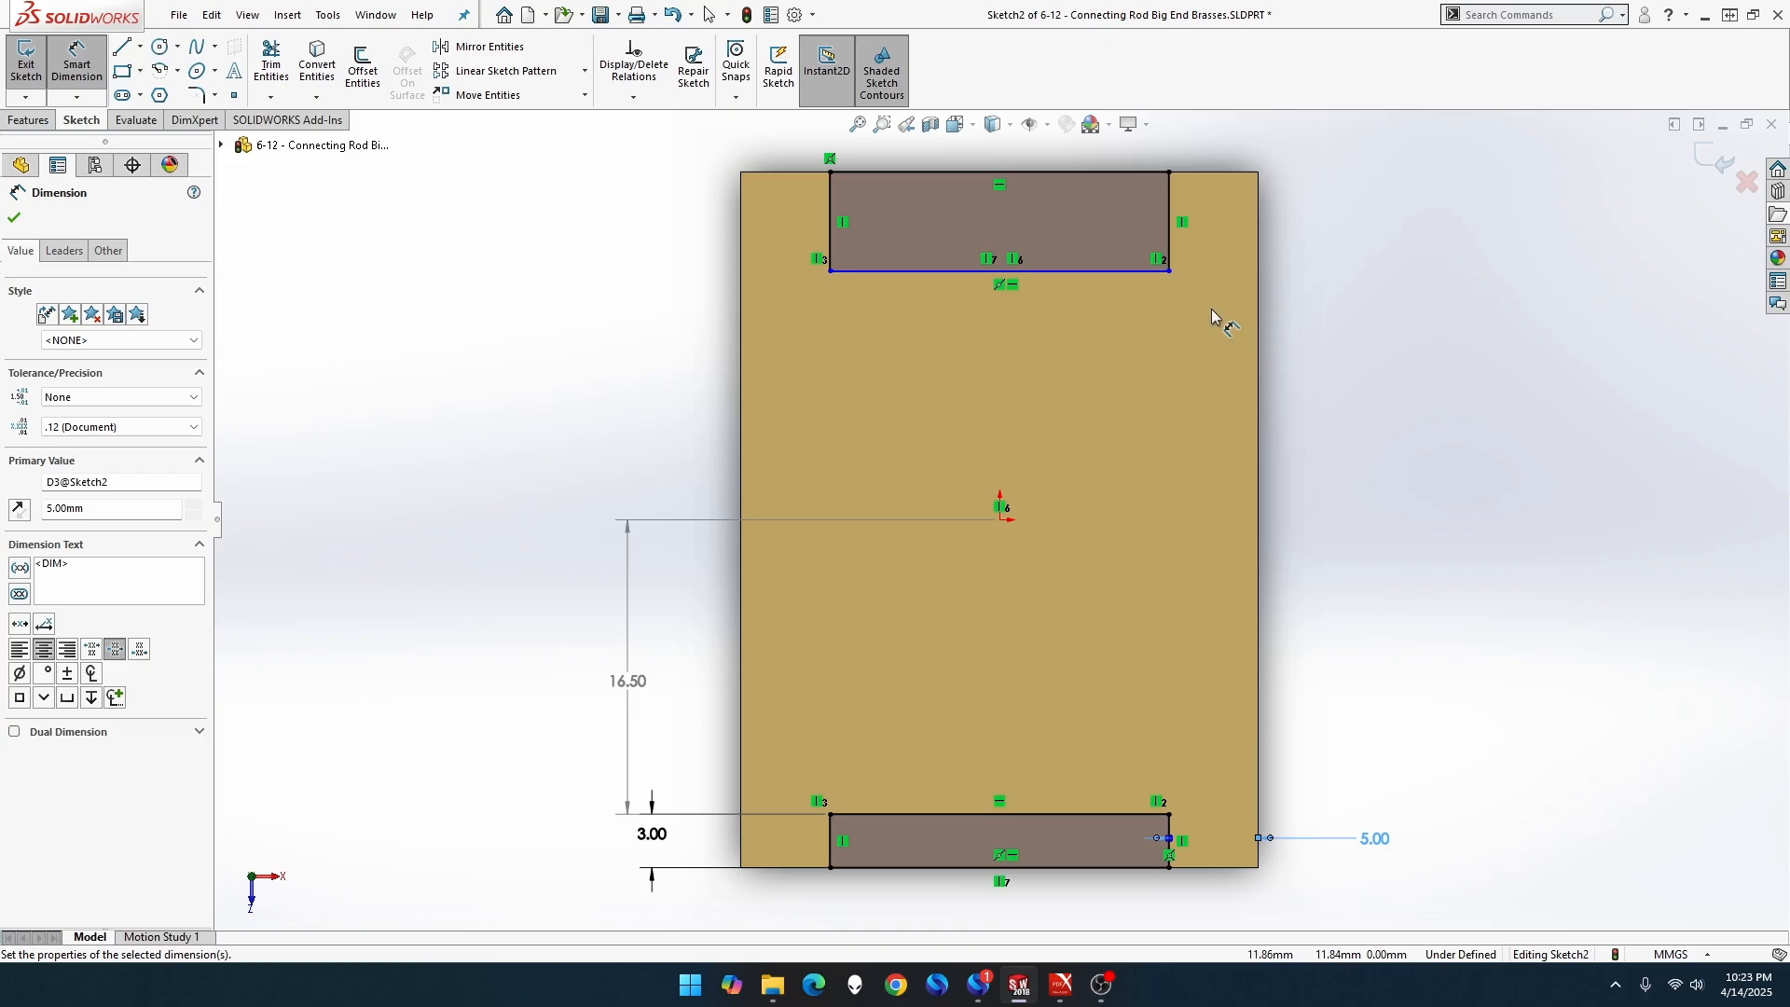
Dimension the upper rectangle's inner horizontal edge 16.5 mm from the origin.
{"action": "left_click", "coordinate": [1083, 278]}
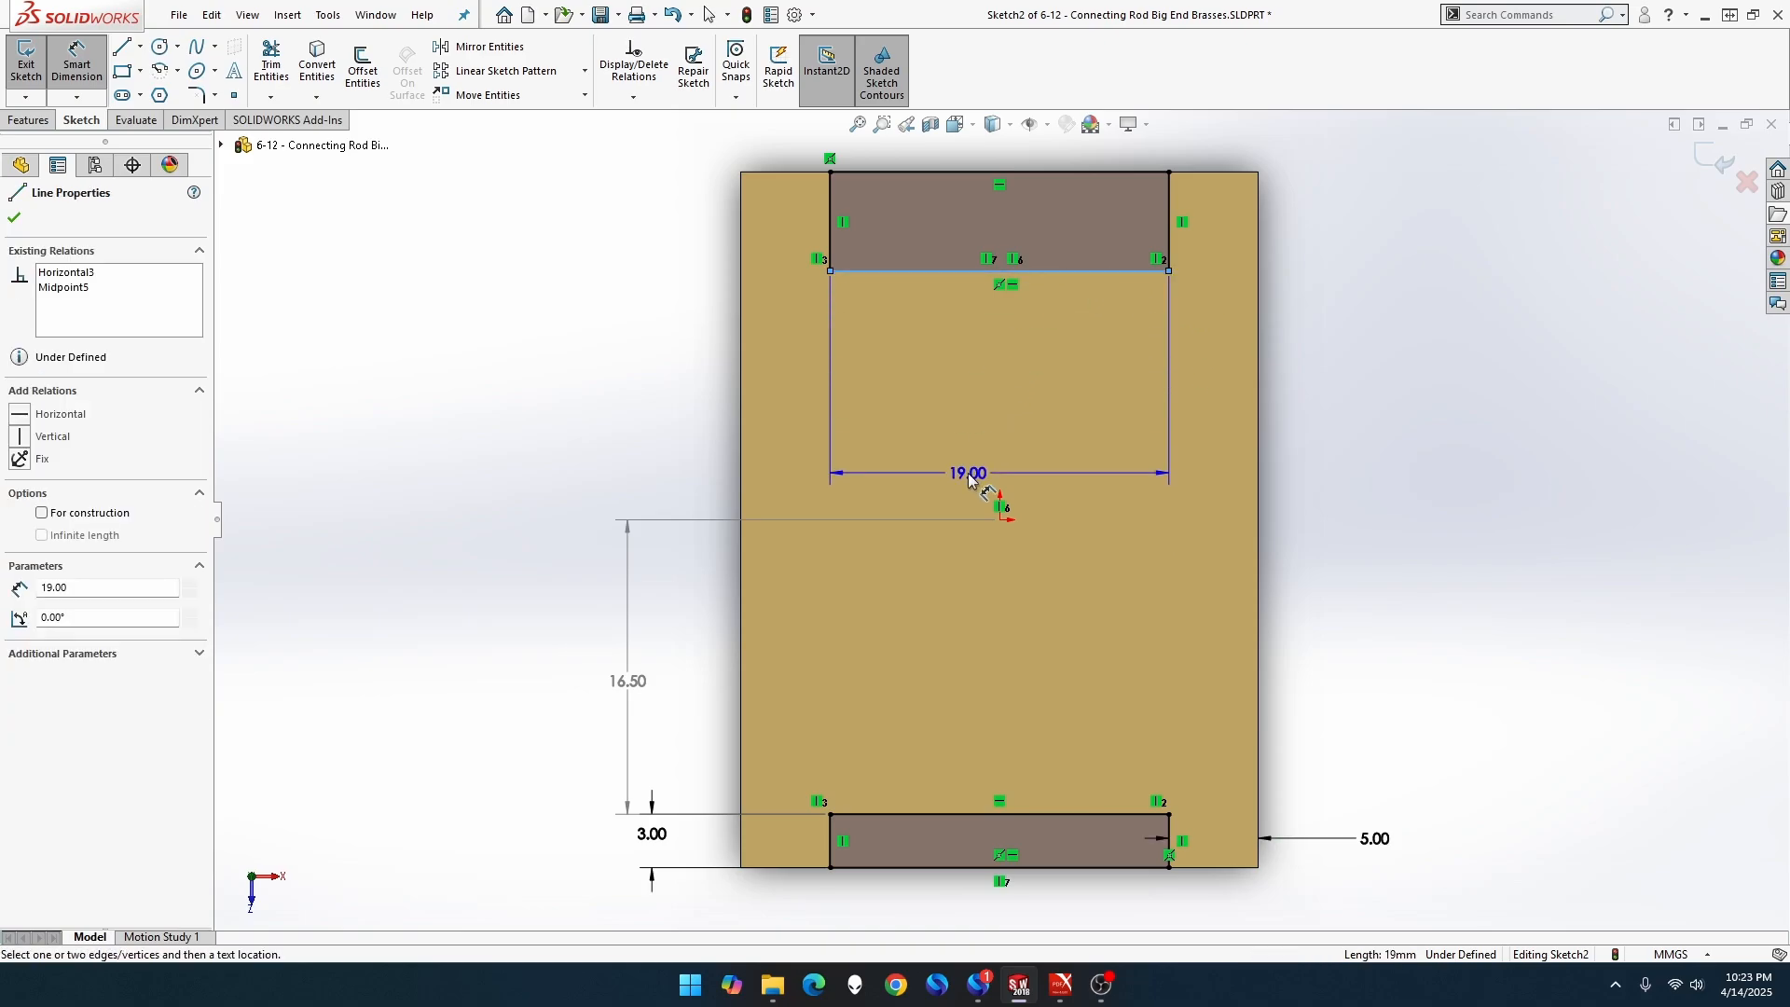
{"action": "left_click", "coordinate": [1000, 520]}
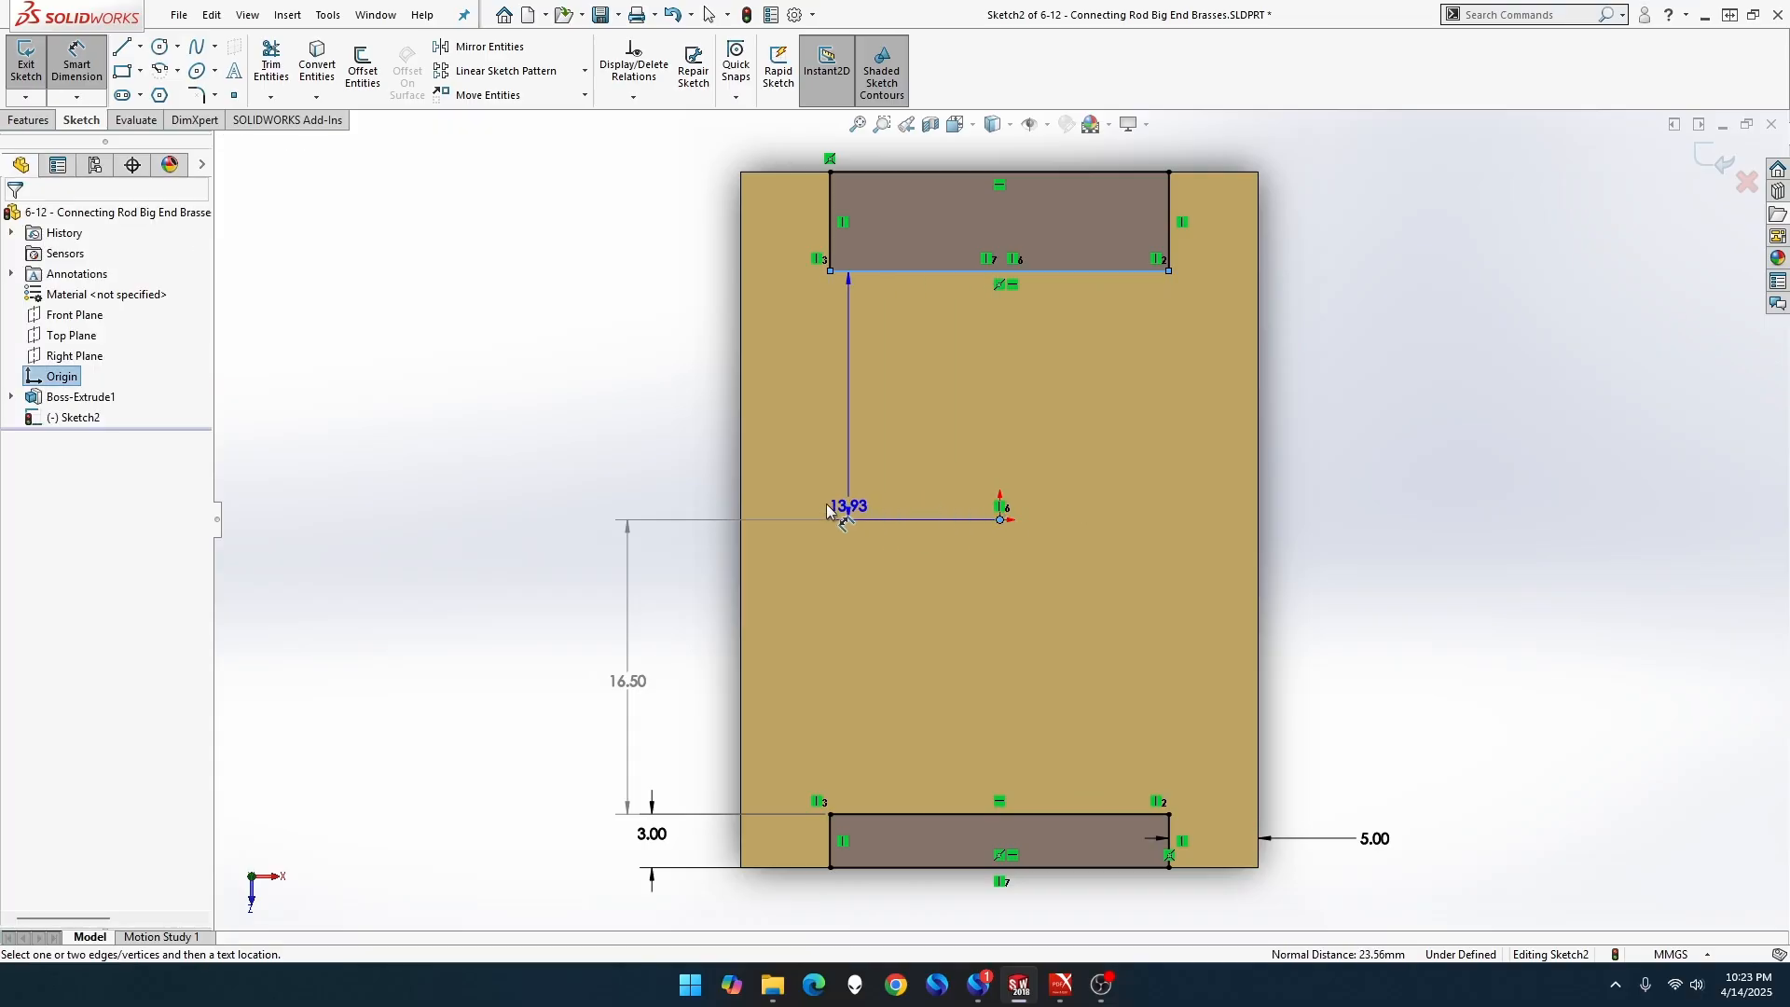
{"action": "left_click", "coordinate": [648, 418]}
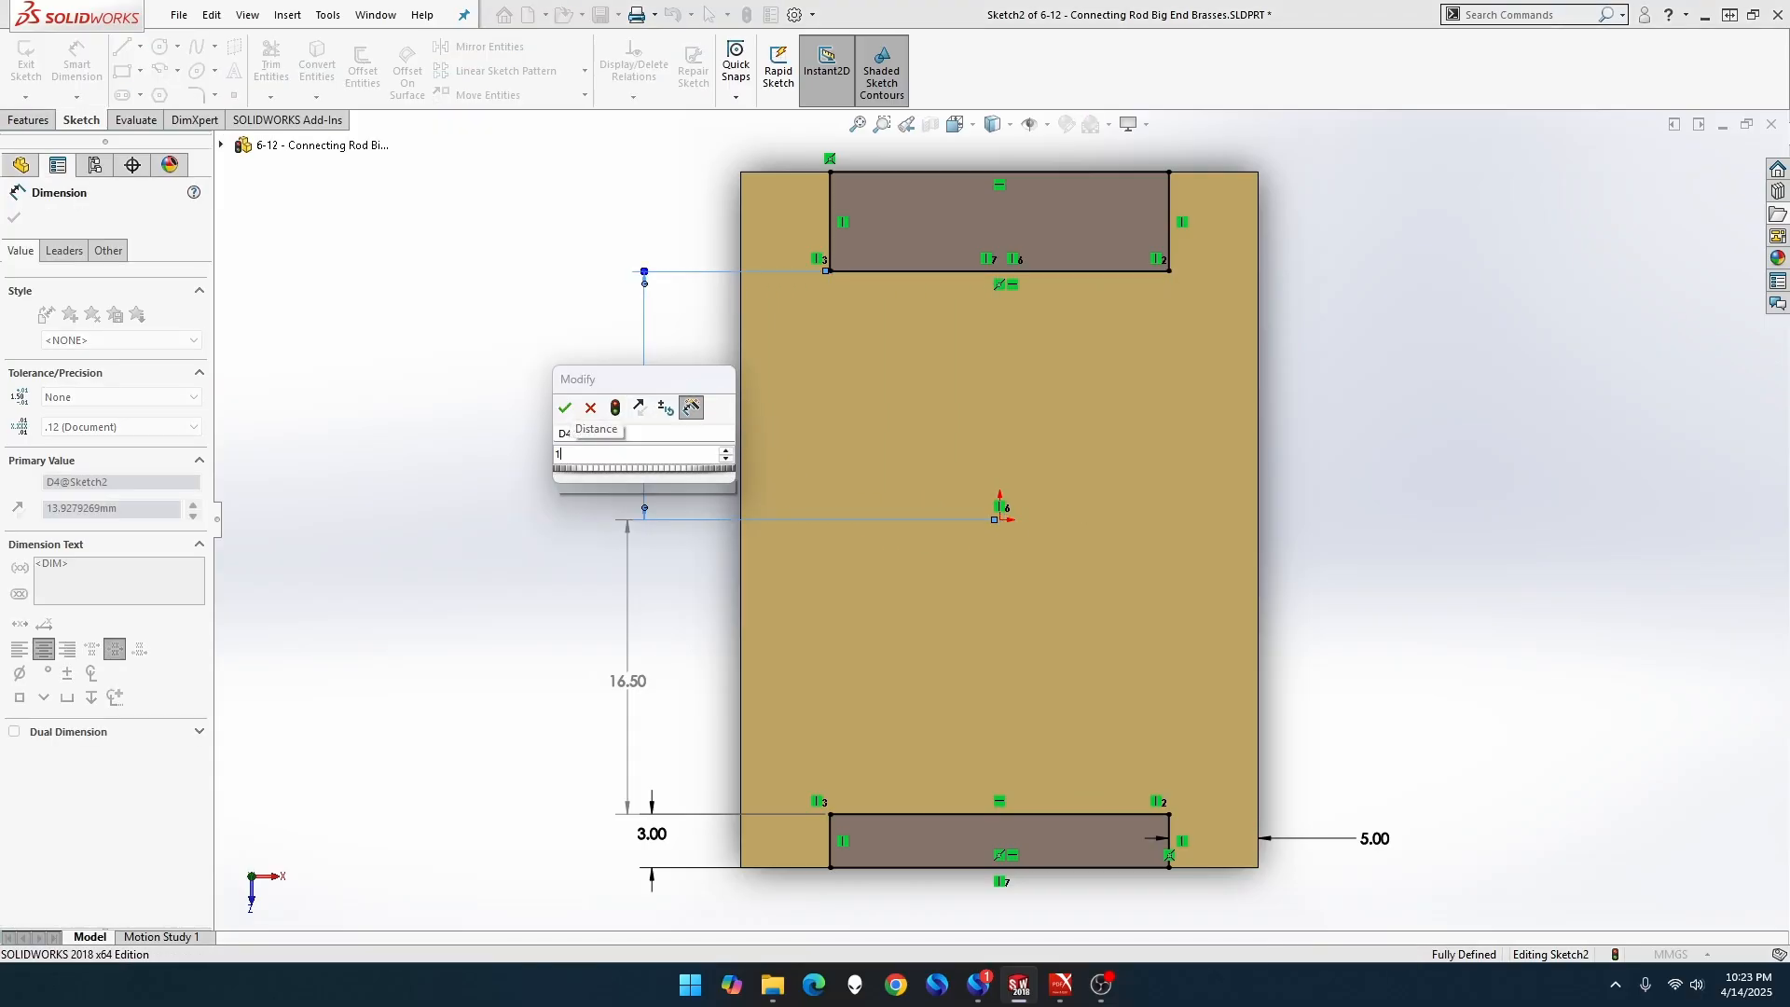
{"action": "key", "text": "Return"}
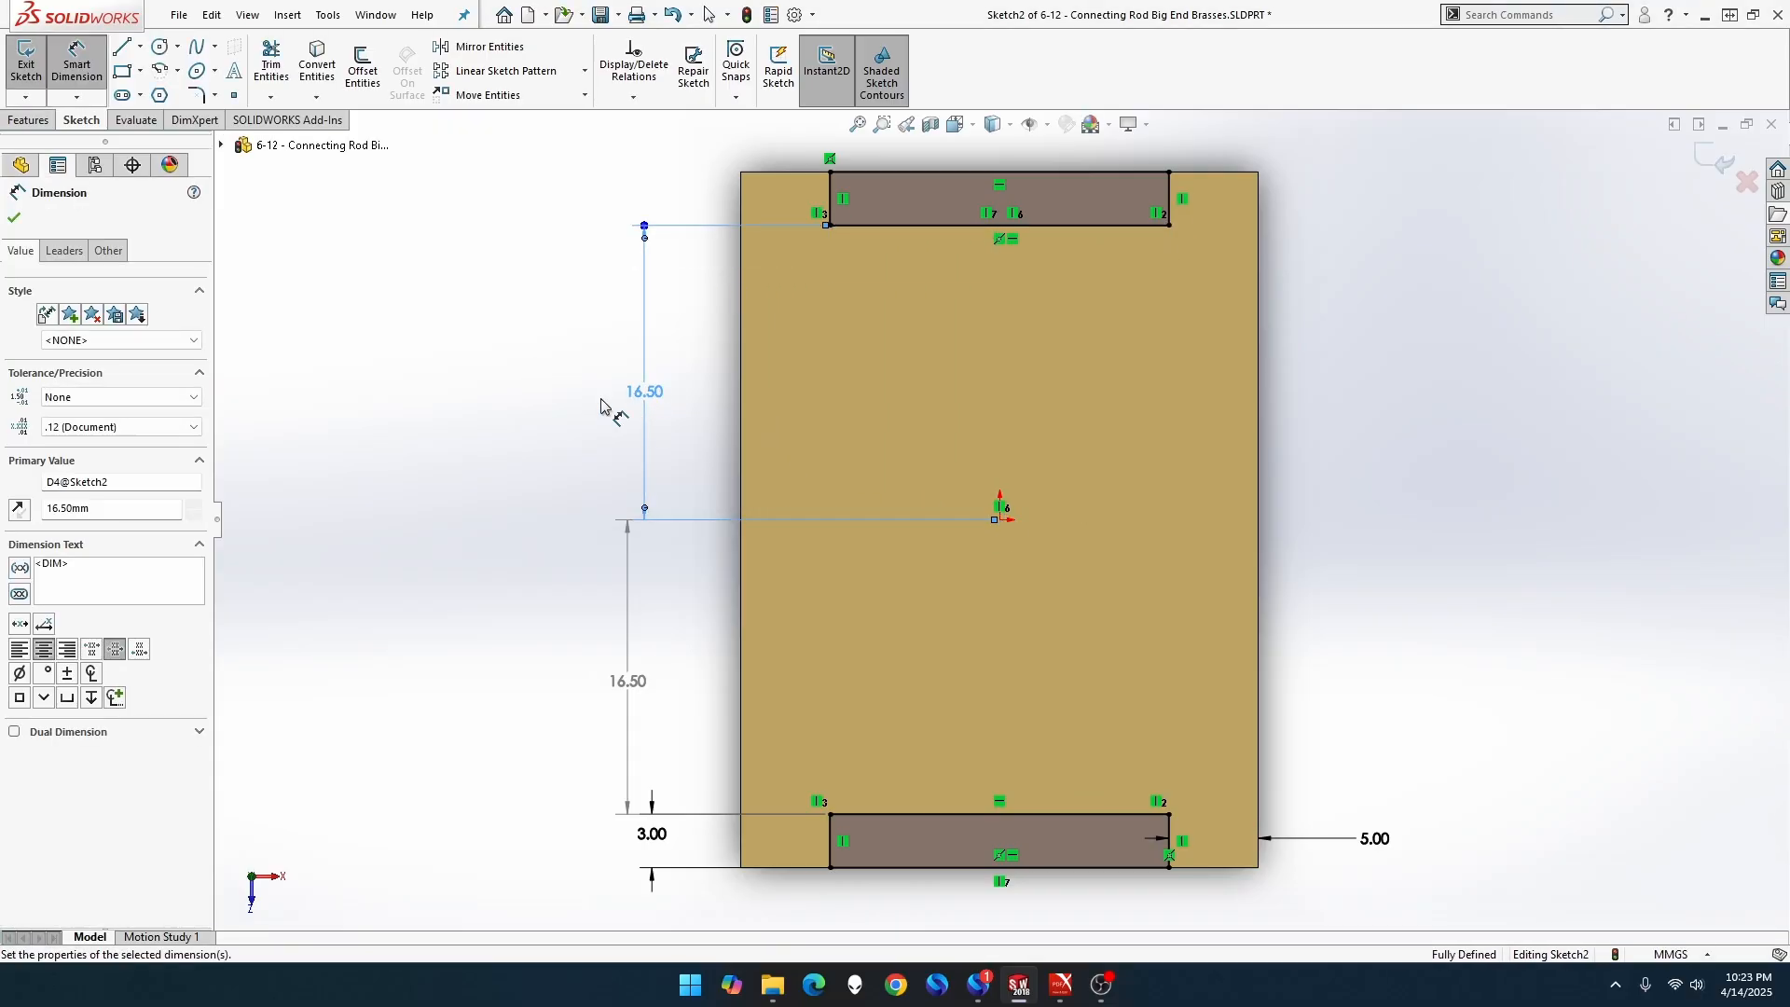
Cut both rectangles through the block with an Extruded Cut from the sketch plane using the Through All end condition.
{"action": "left_click", "coordinate": [29, 119]}
{"action": "left_click", "coordinate": [283, 68]}
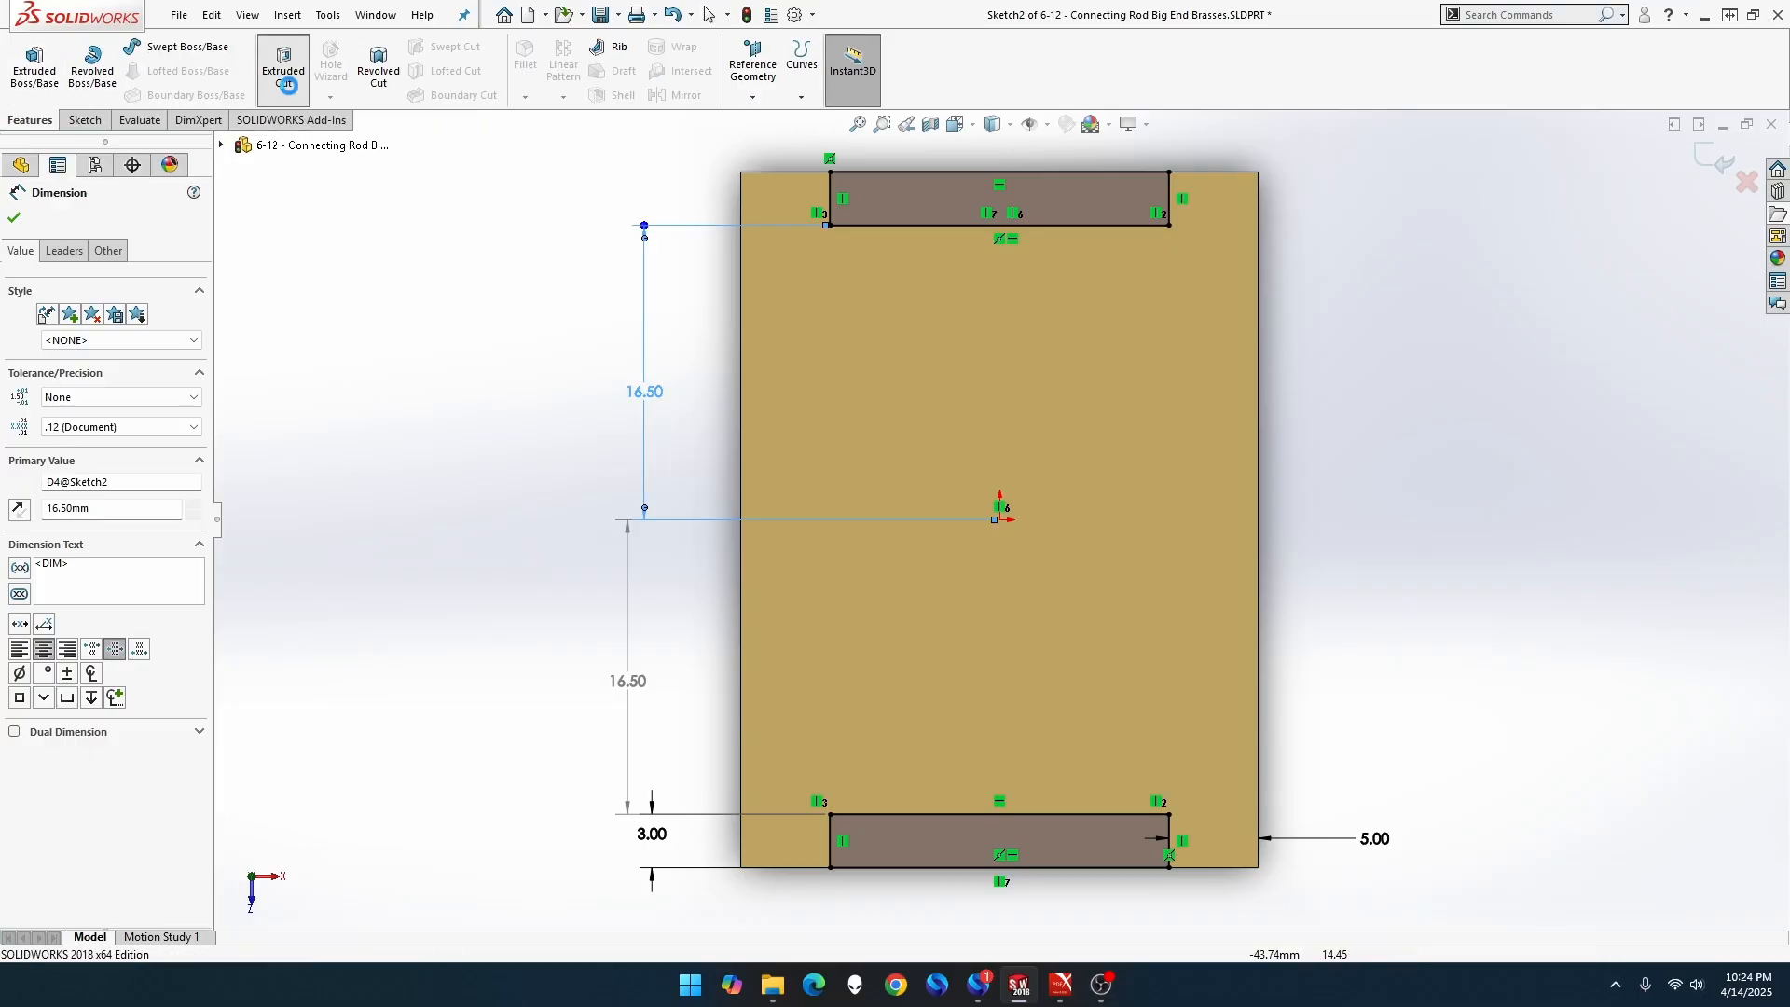
{"action": "left_click", "coordinate": [131, 273]}
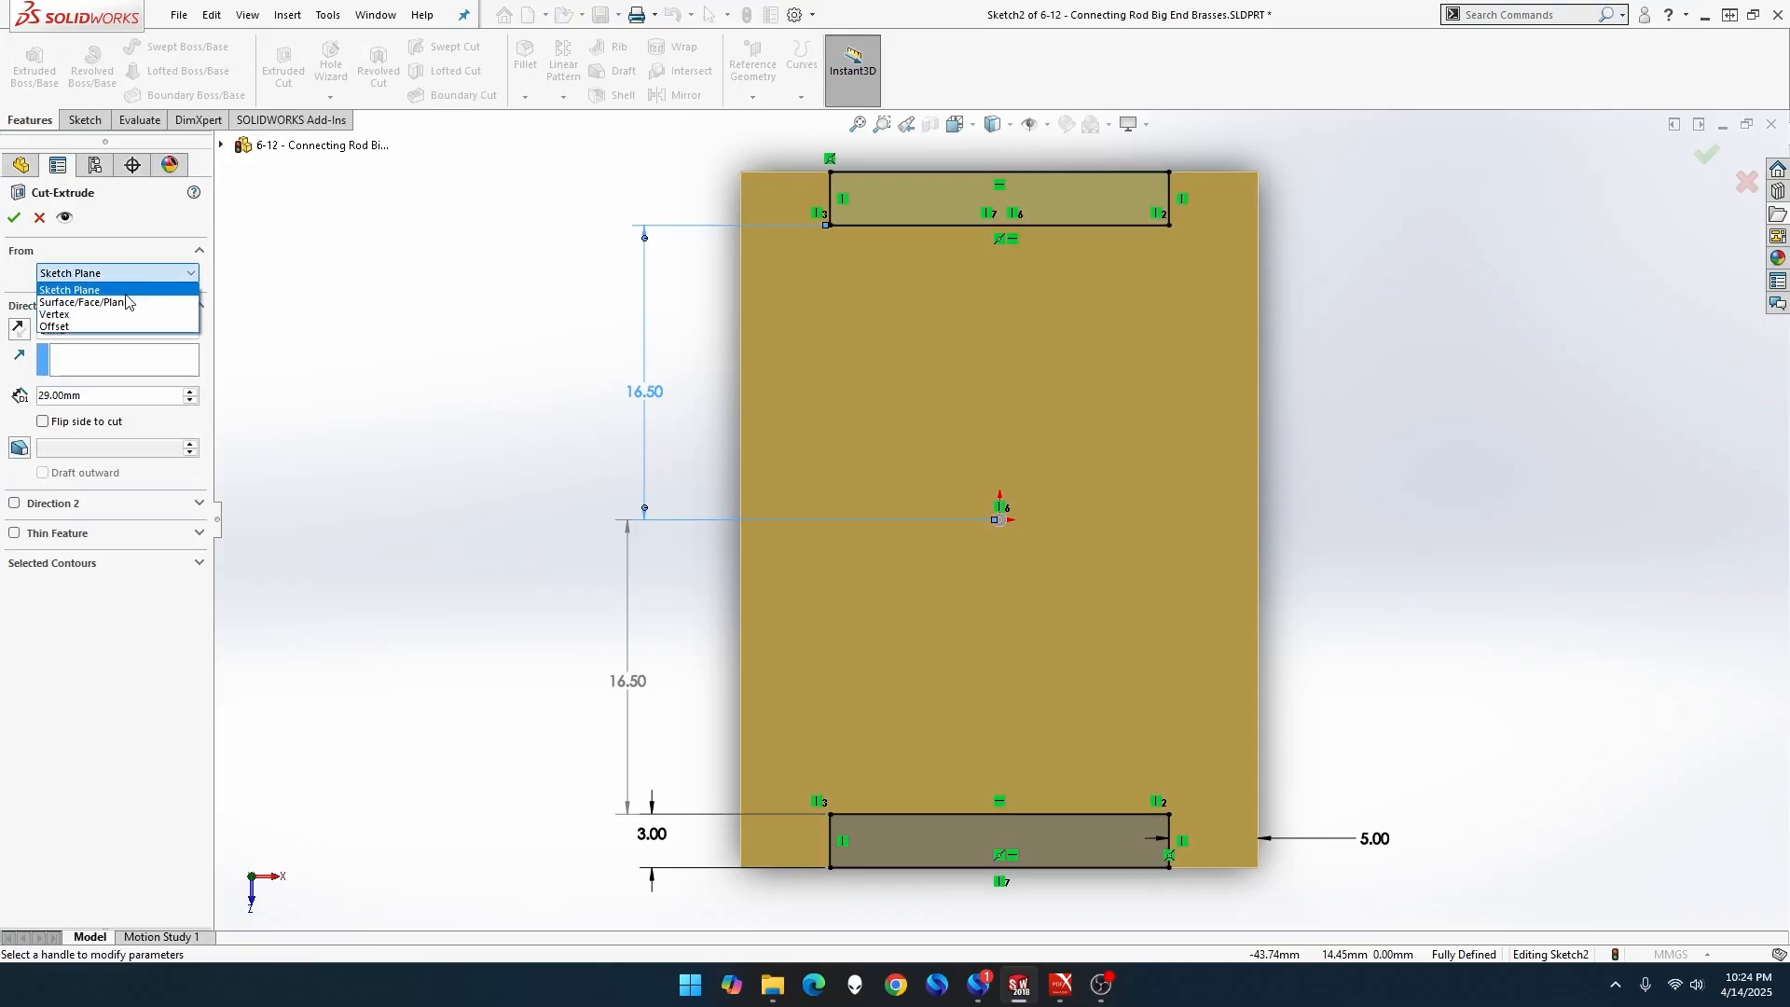
{"action": "left_click", "coordinate": [128, 275]}
{"action": "left_click", "coordinate": [119, 330]}
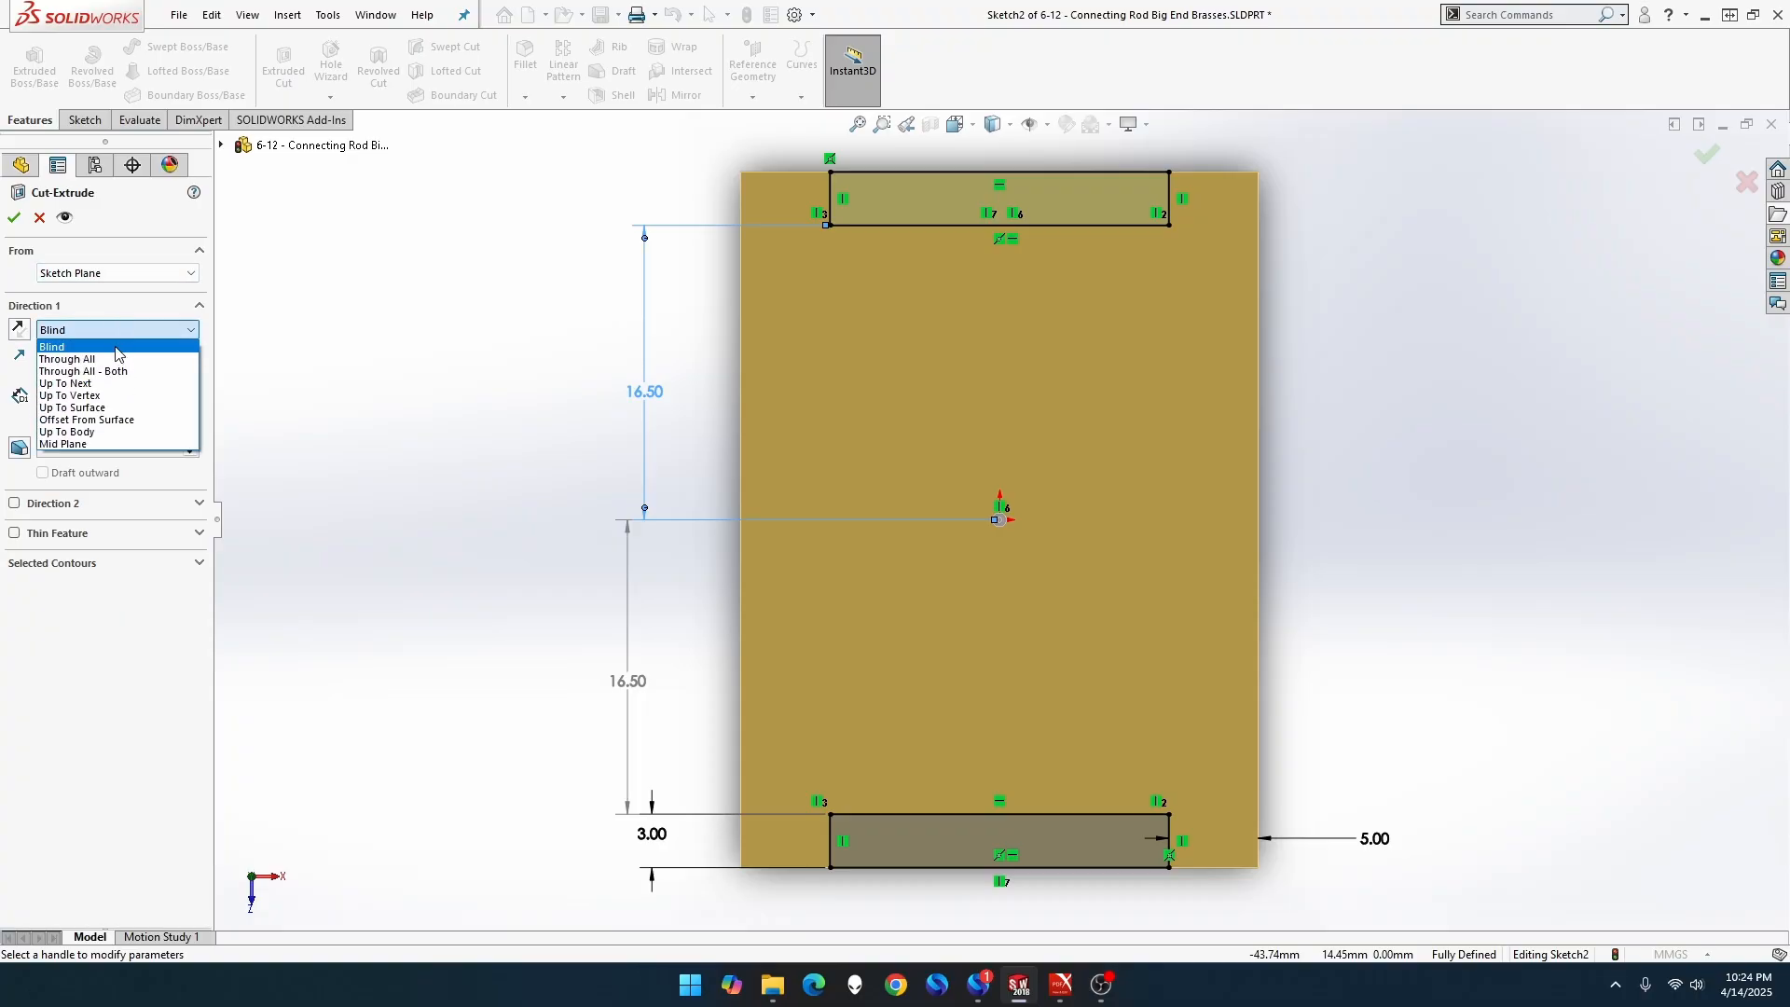
{"action": "left_click", "coordinate": [115, 355]}
{"action": "left_click", "coordinate": [14, 217]}
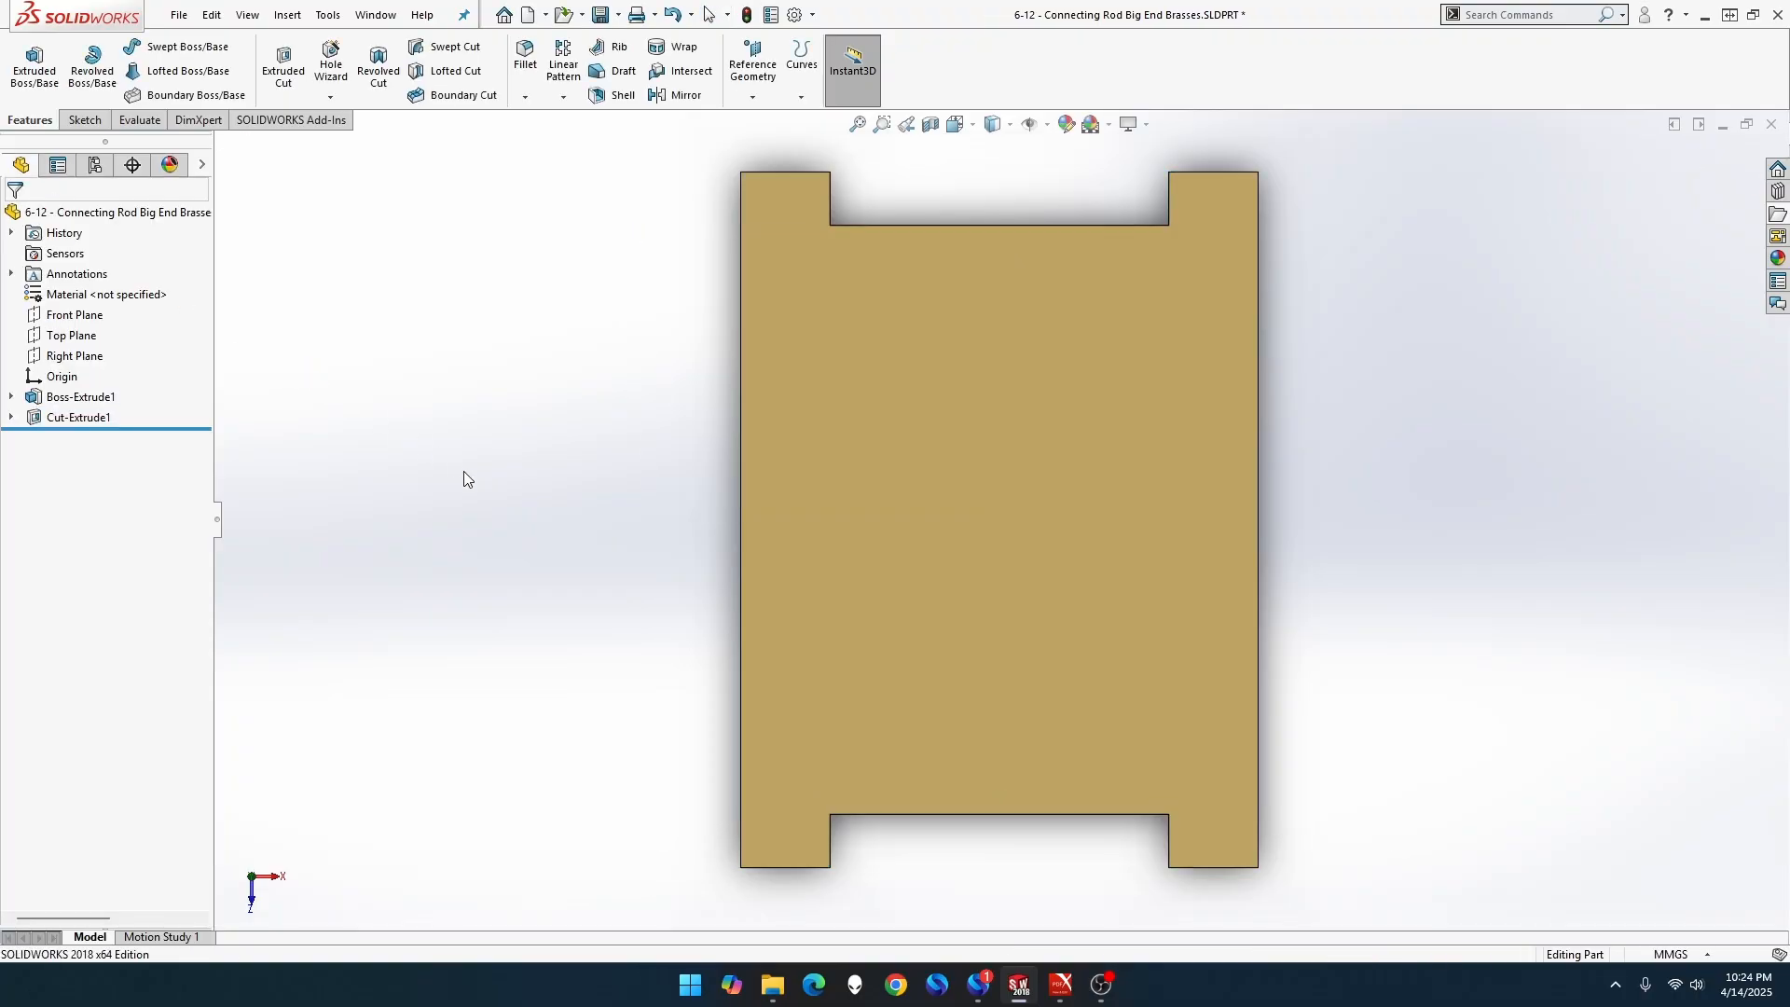
Start a sketch on the floor face of the block's front recess, viewed normal to that face.
{"action": "middle_click_drag", "start_coordinate": [464, 476], "coordinate": [448, 367]}
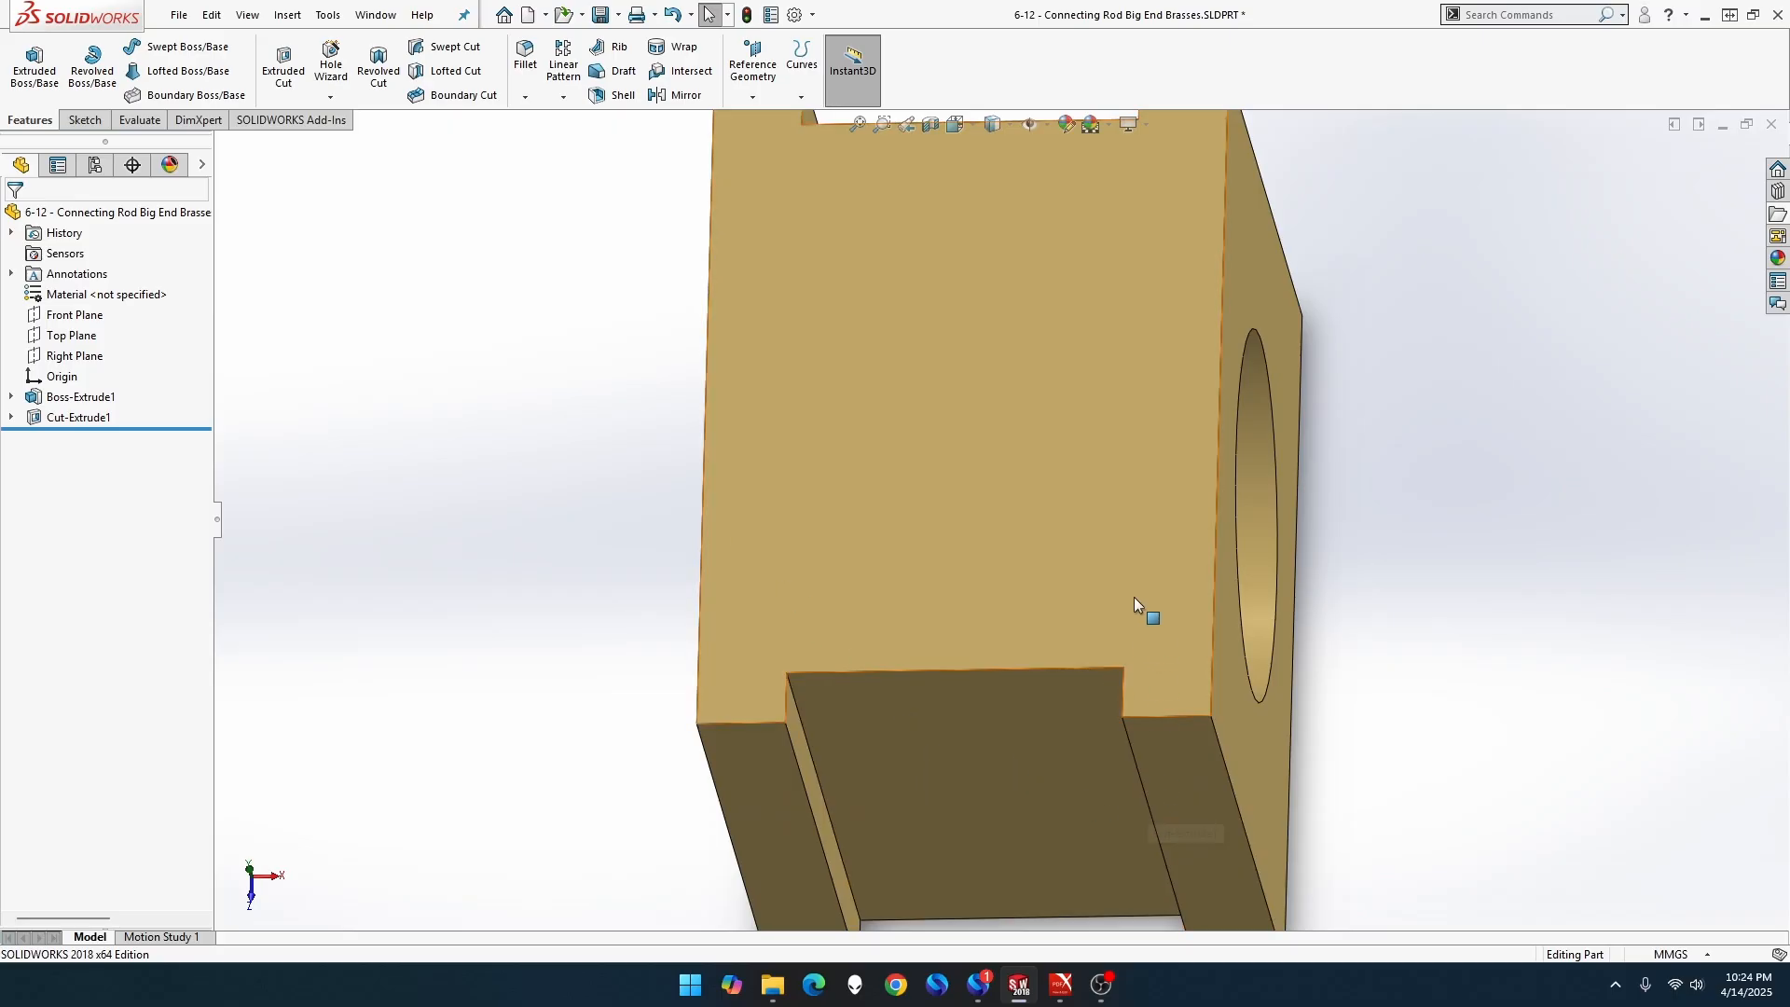
{"action": "right_click", "coordinate": [1072, 798]}
{"action": "left_click", "coordinate": [1188, 562]}
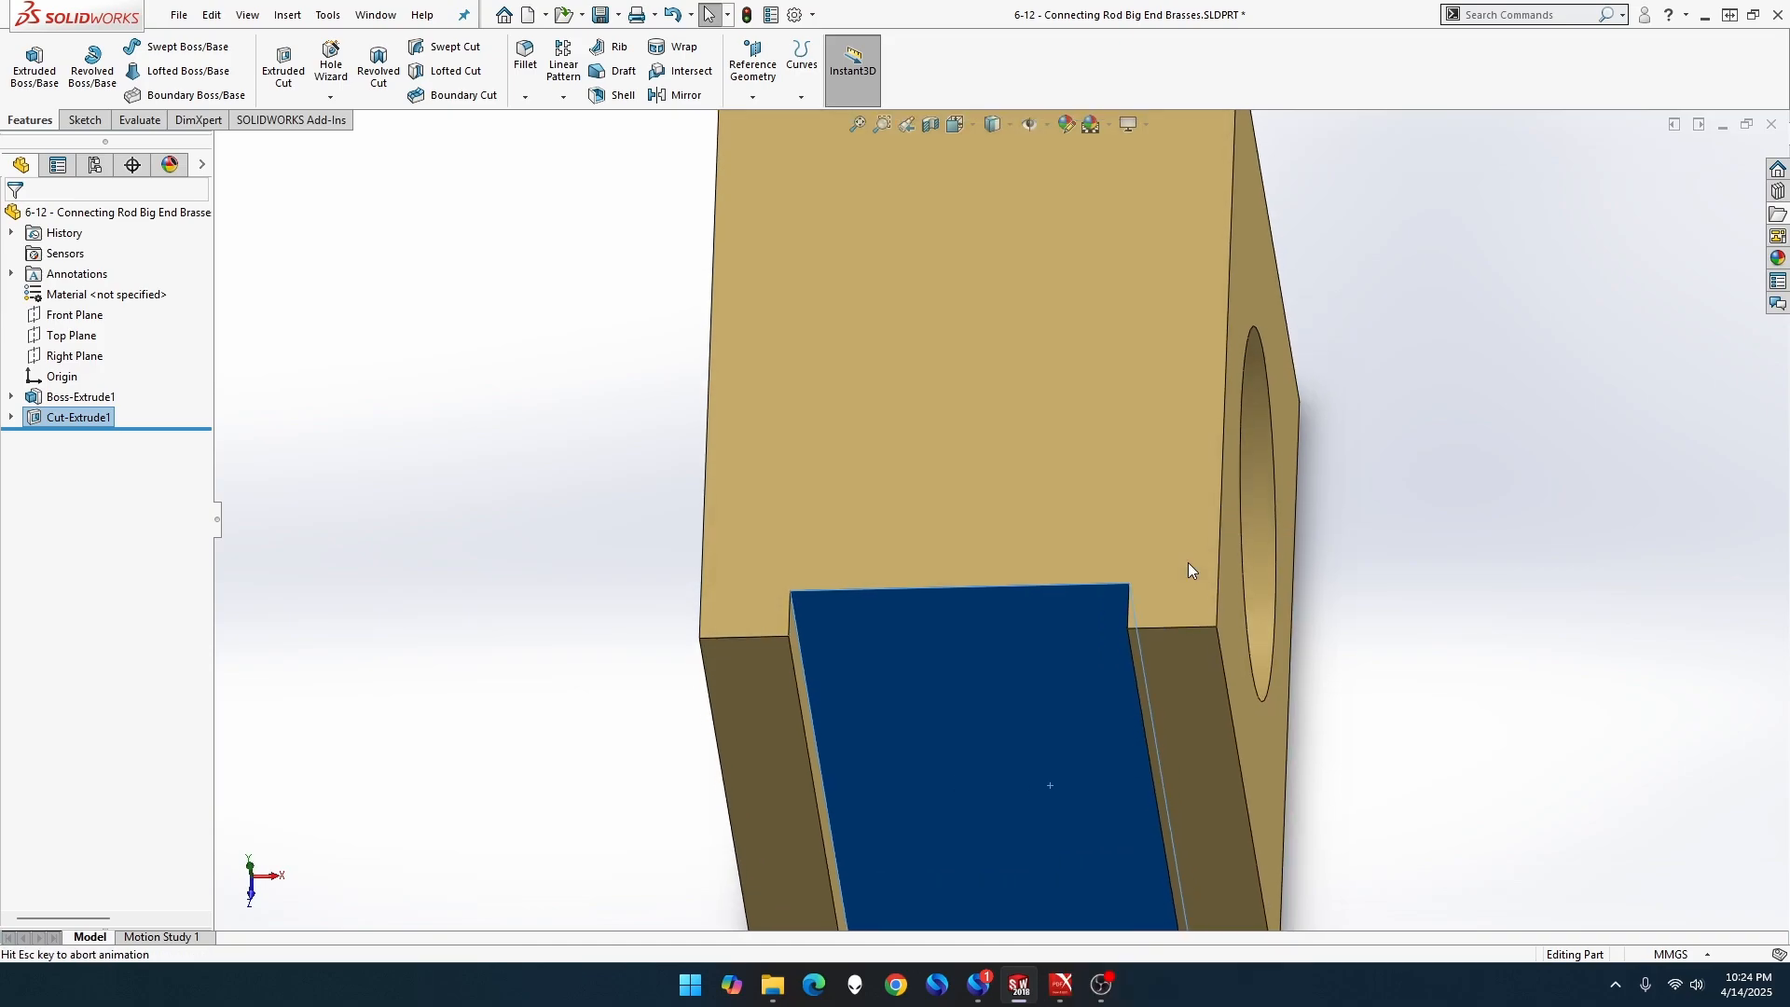
{"action": "right_click", "coordinate": [1079, 566]}
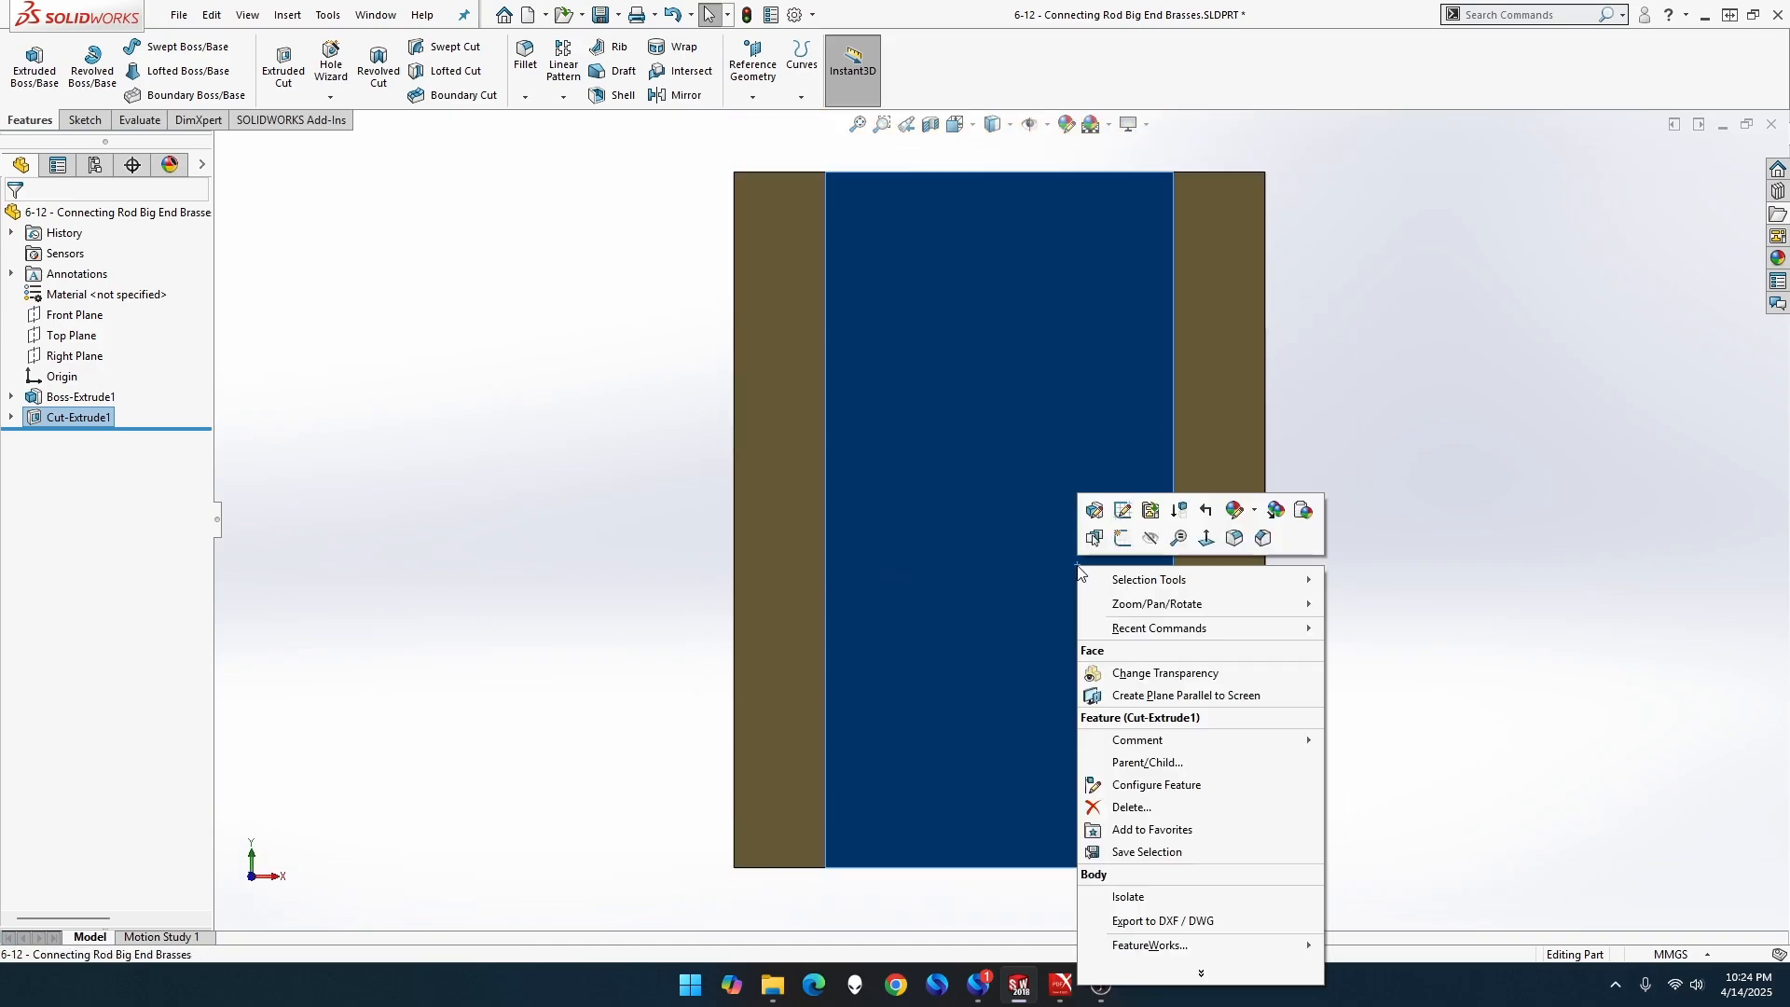
{"action": "left_click", "coordinate": [1122, 544]}
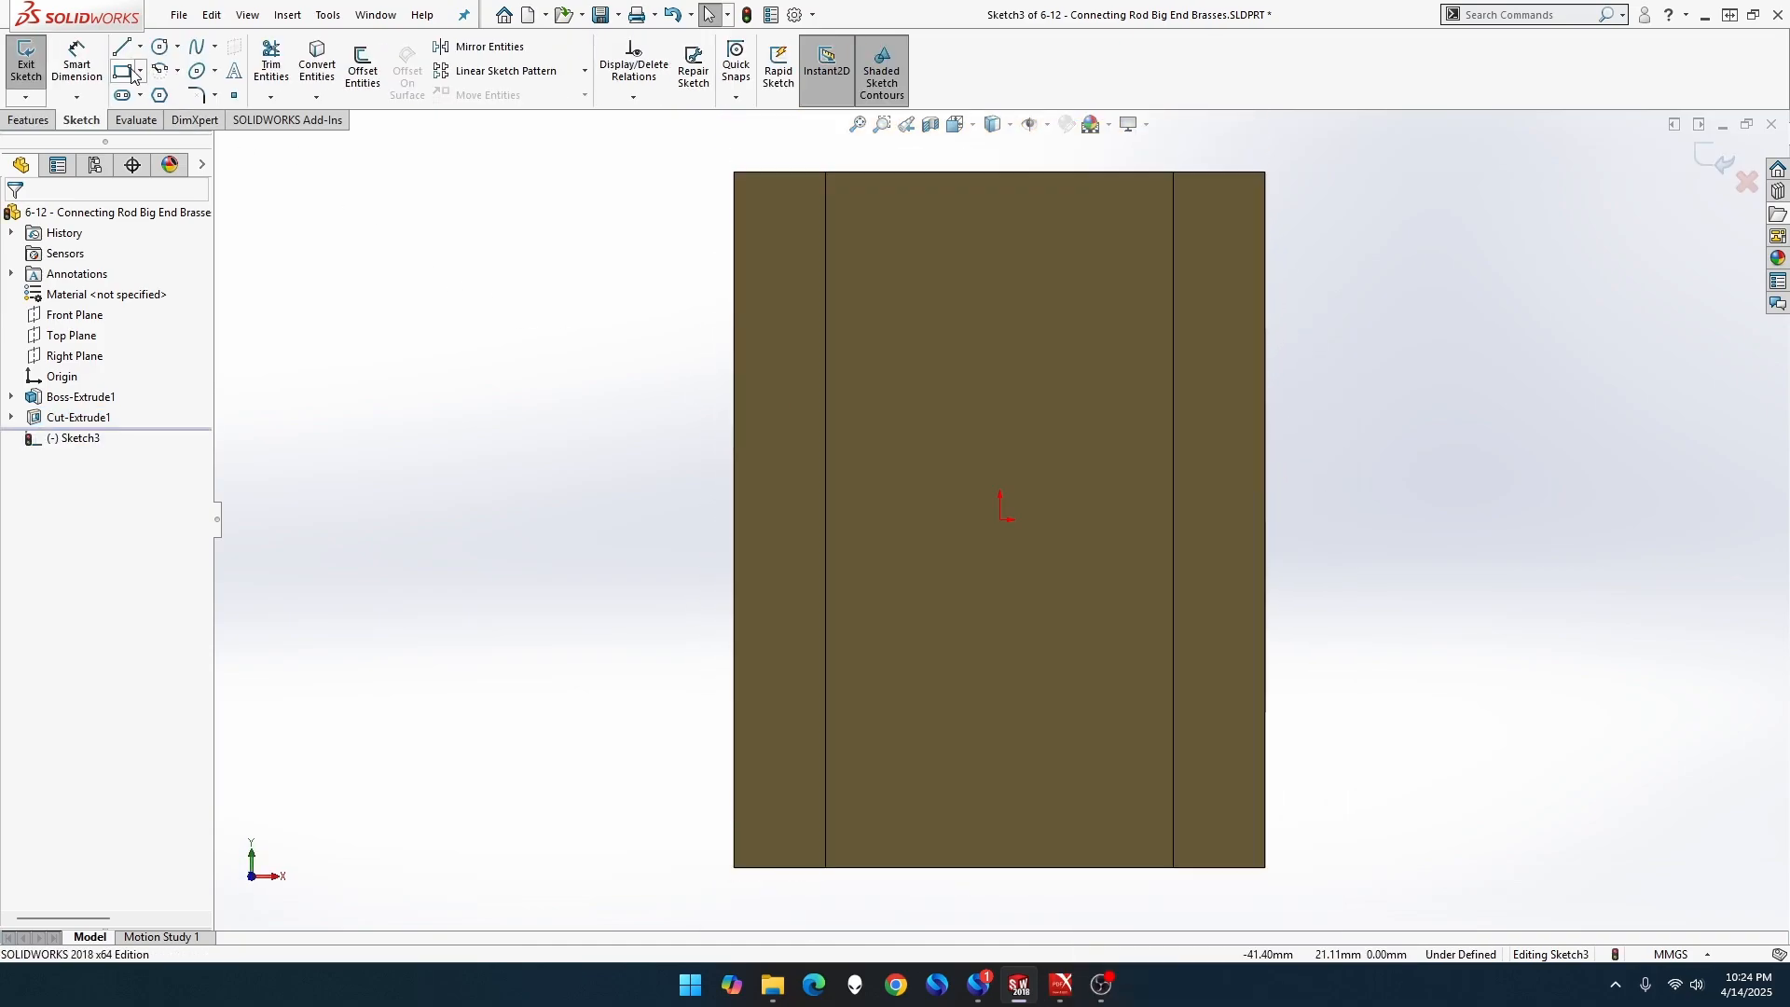
Sketch two corner rectangles spanning the recess floor's width, about 19 × 7 mm along its upper edge and about 19 × 10.5 mm along its lower edge.
{"action": "left_click", "coordinate": [132, 74]}
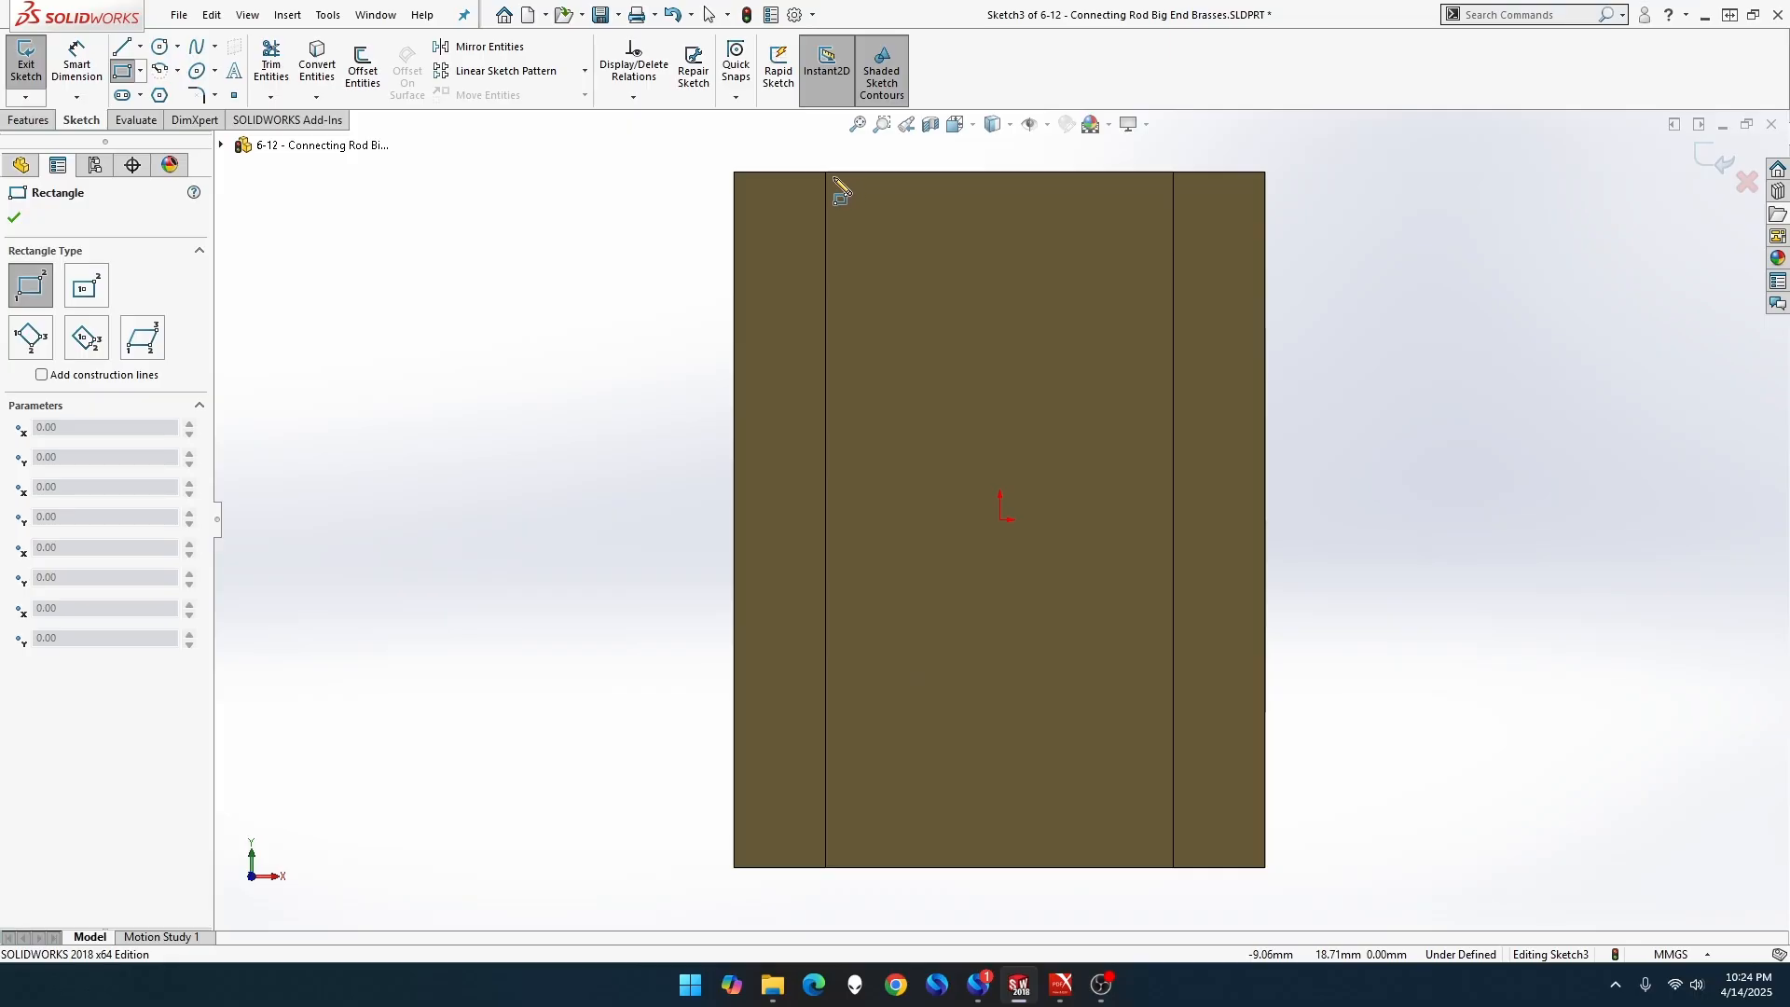
{"action": "left_click", "coordinate": [830, 176]}
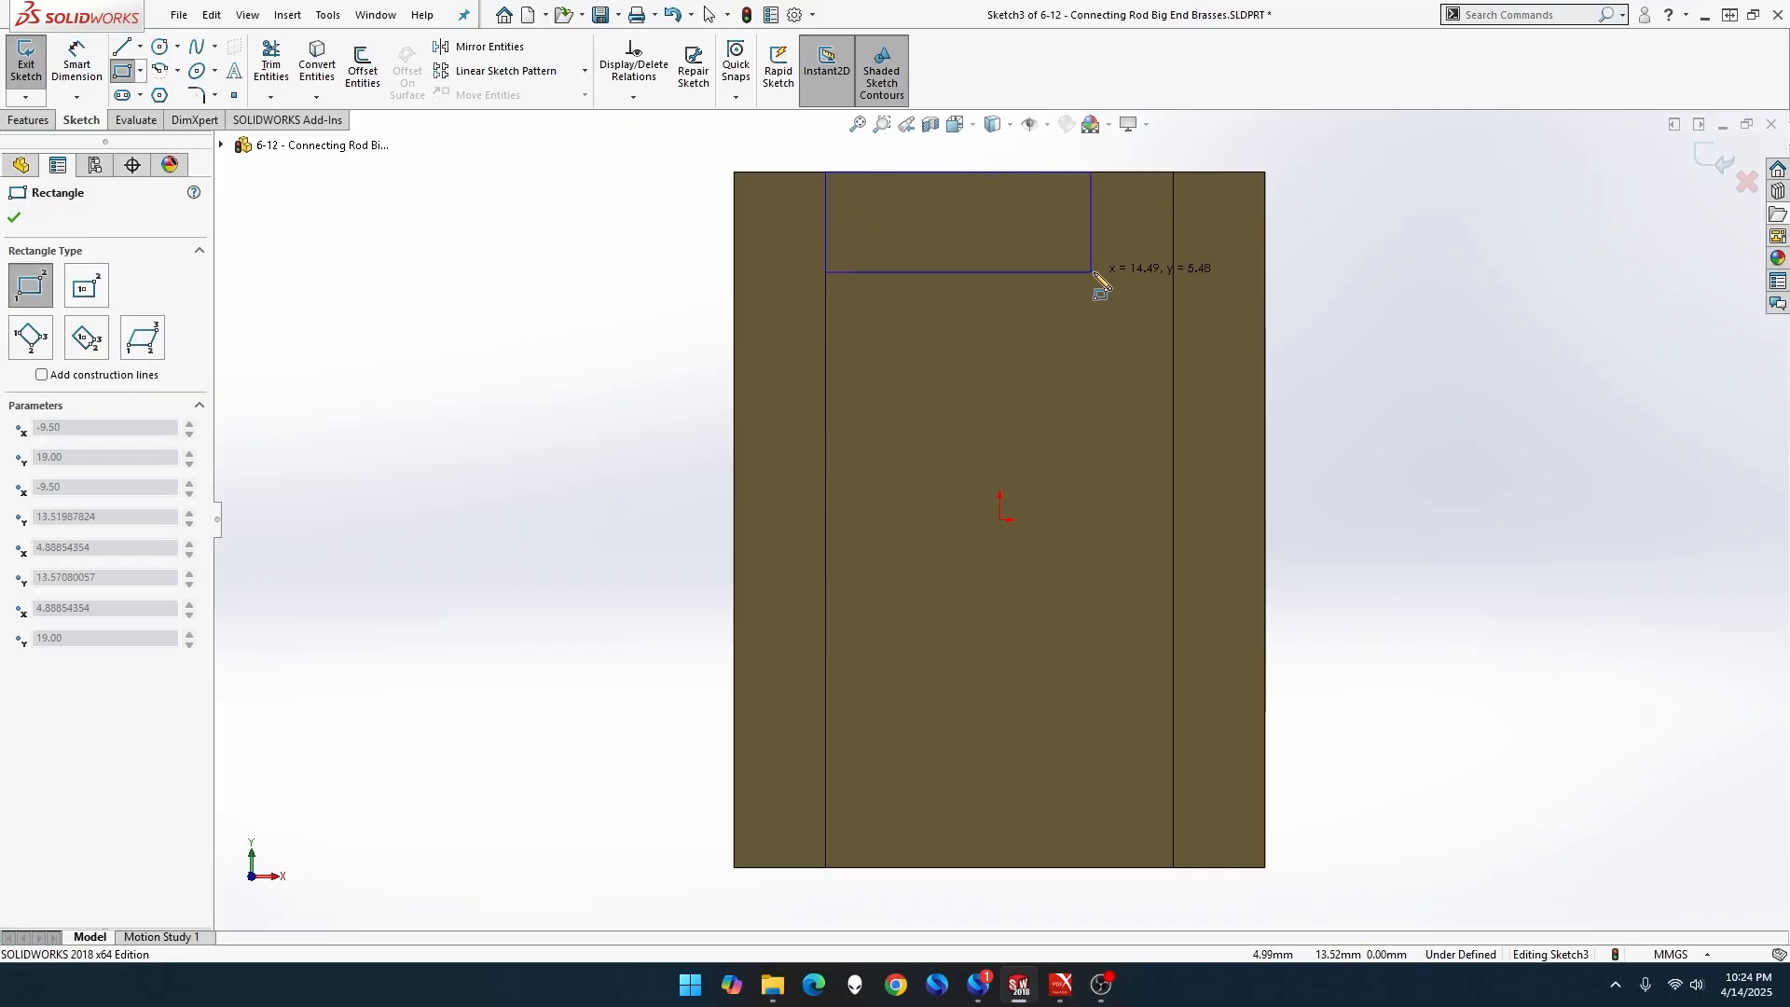
{"action": "left_click", "coordinate": [1174, 300]}
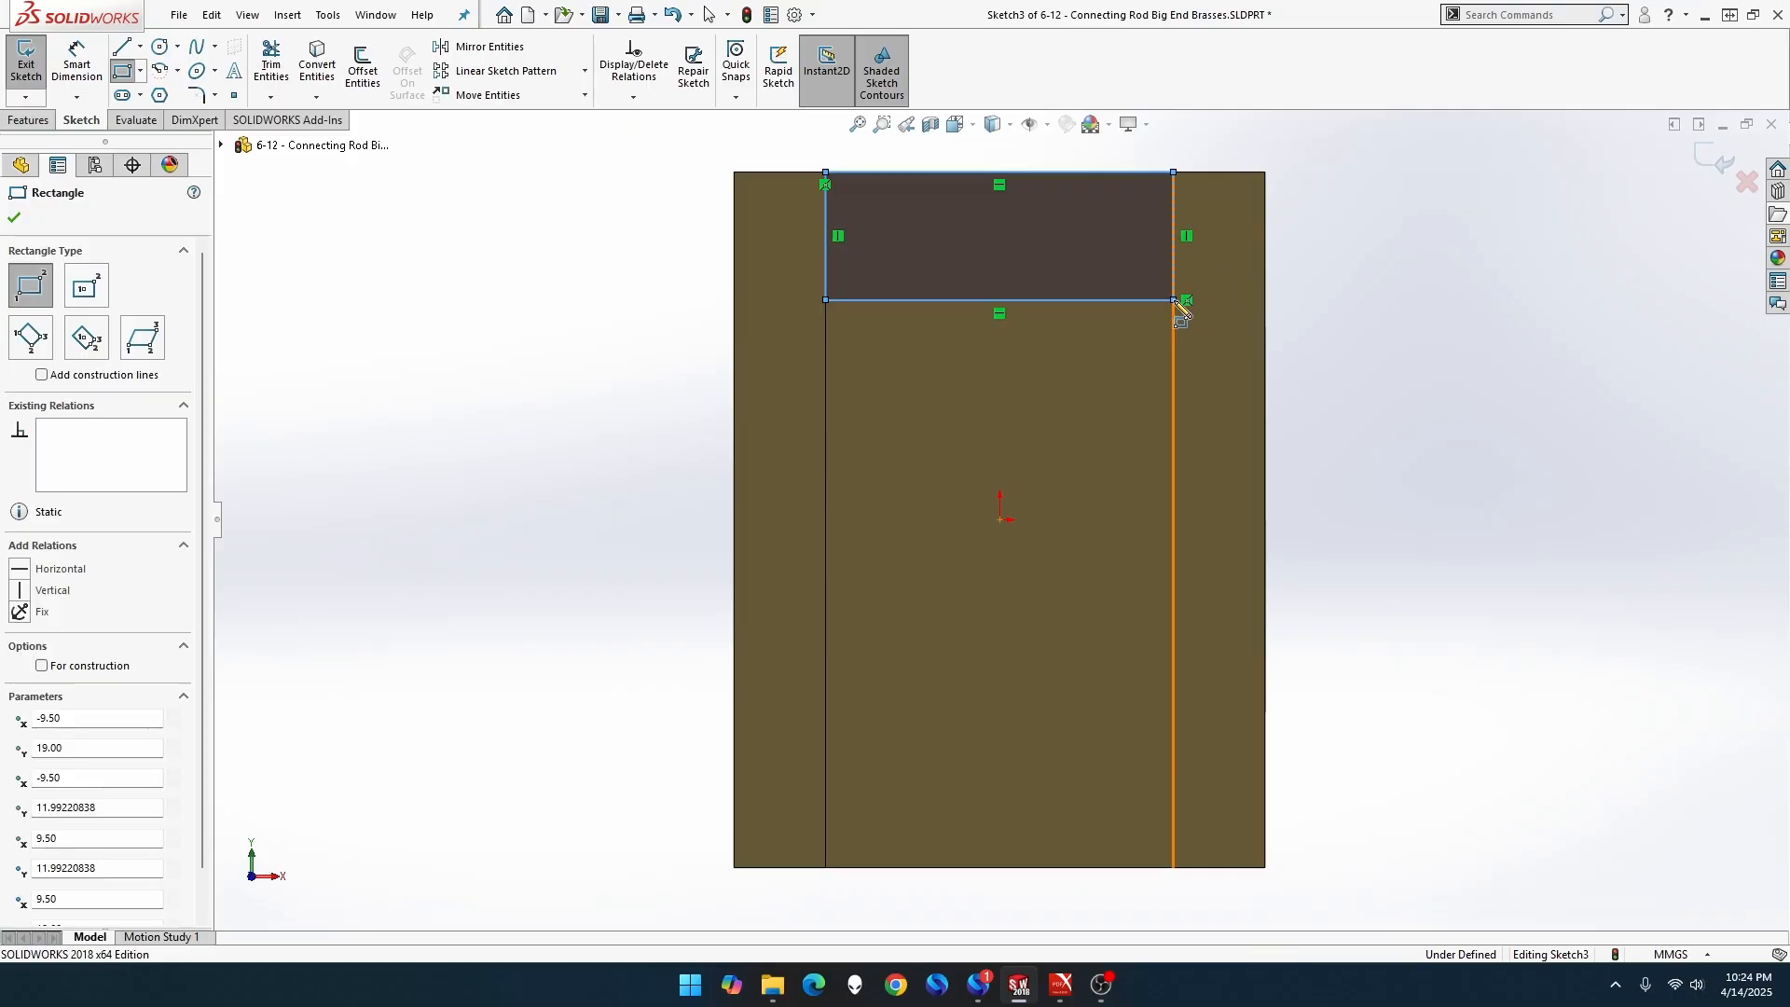
{"action": "left_click", "coordinate": [1174, 868]}
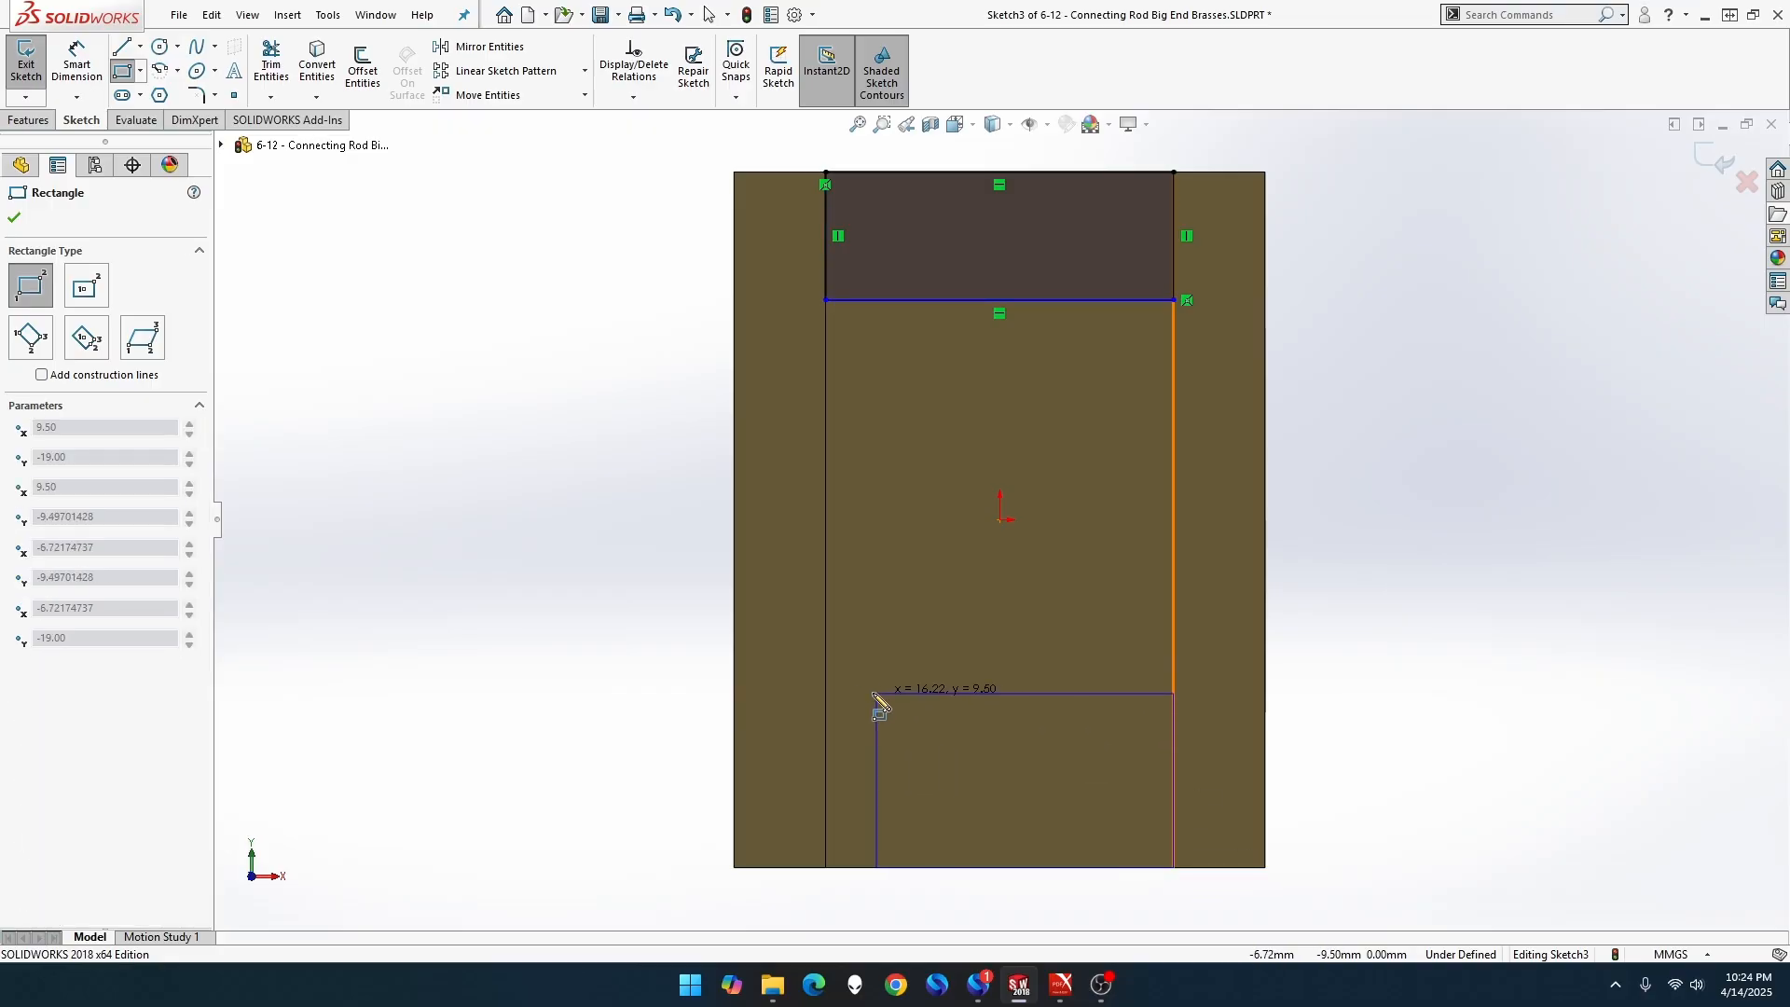
{"action": "left_click", "coordinate": [826, 675]}
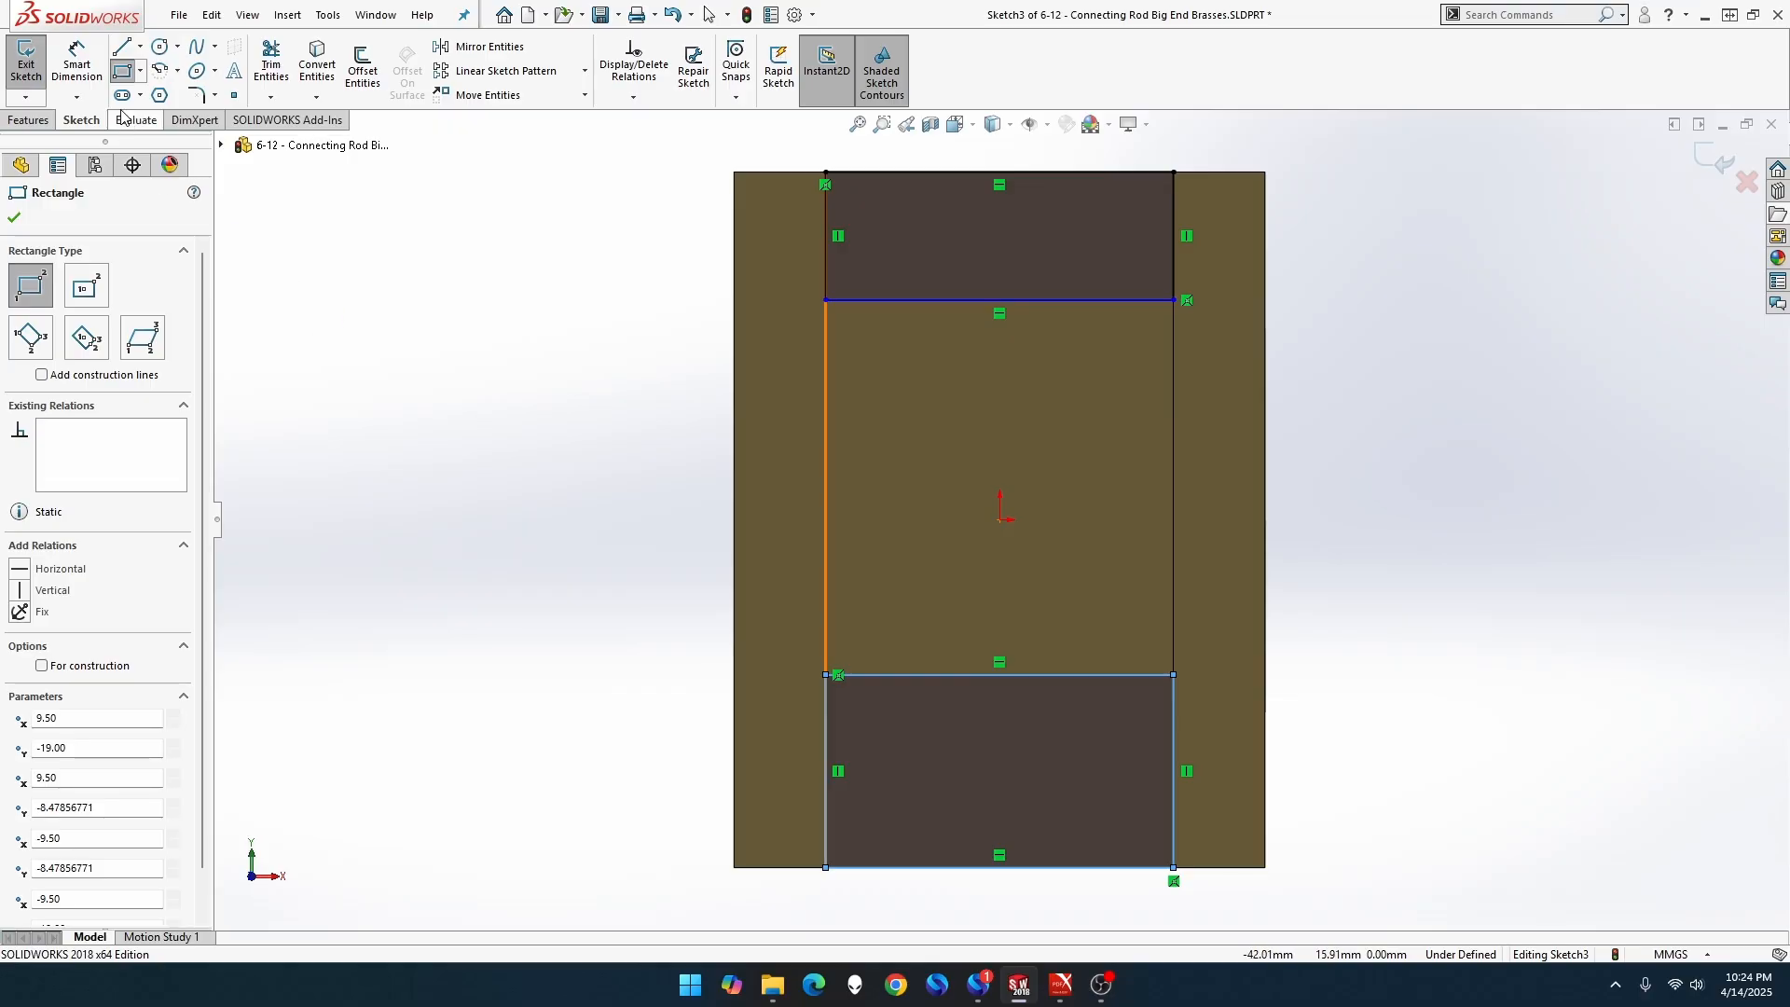
Dimension the upper rectangle's inner horizontal edge 16 mm from the origin.
{"action": "left_click", "coordinate": [74, 63]}
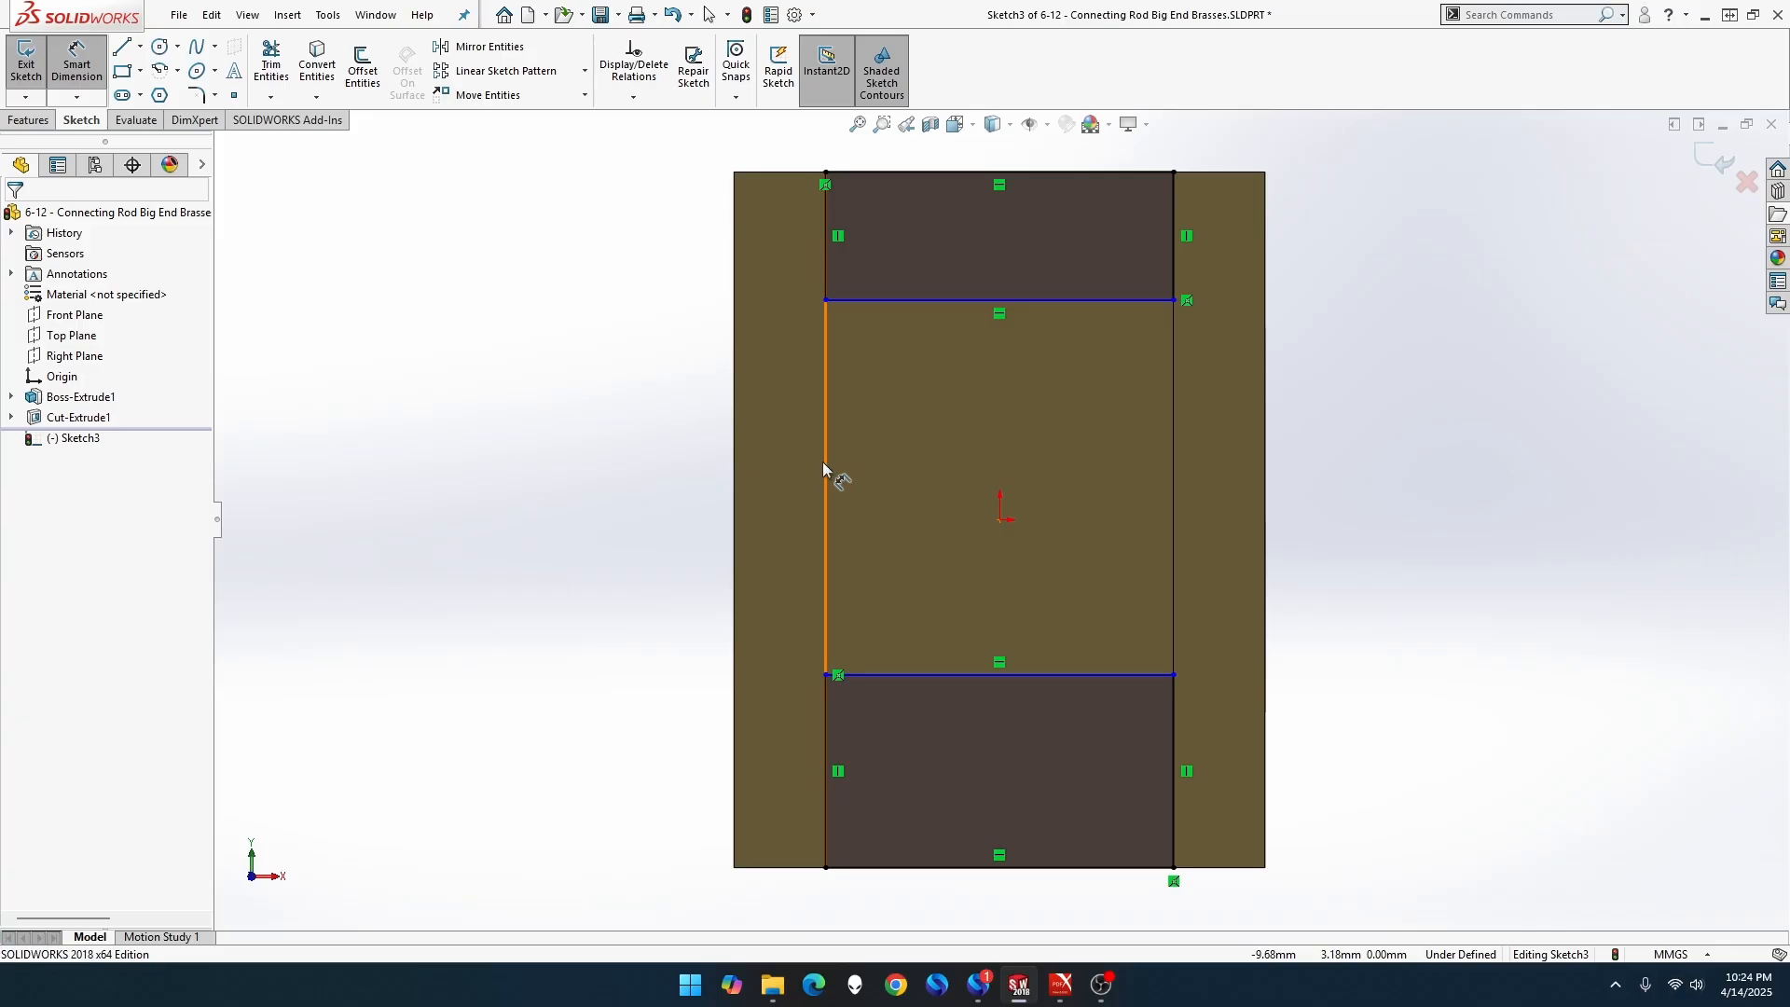
{"action": "left_click", "coordinate": [1000, 519]}
{"action": "left_click", "coordinate": [983, 302]}
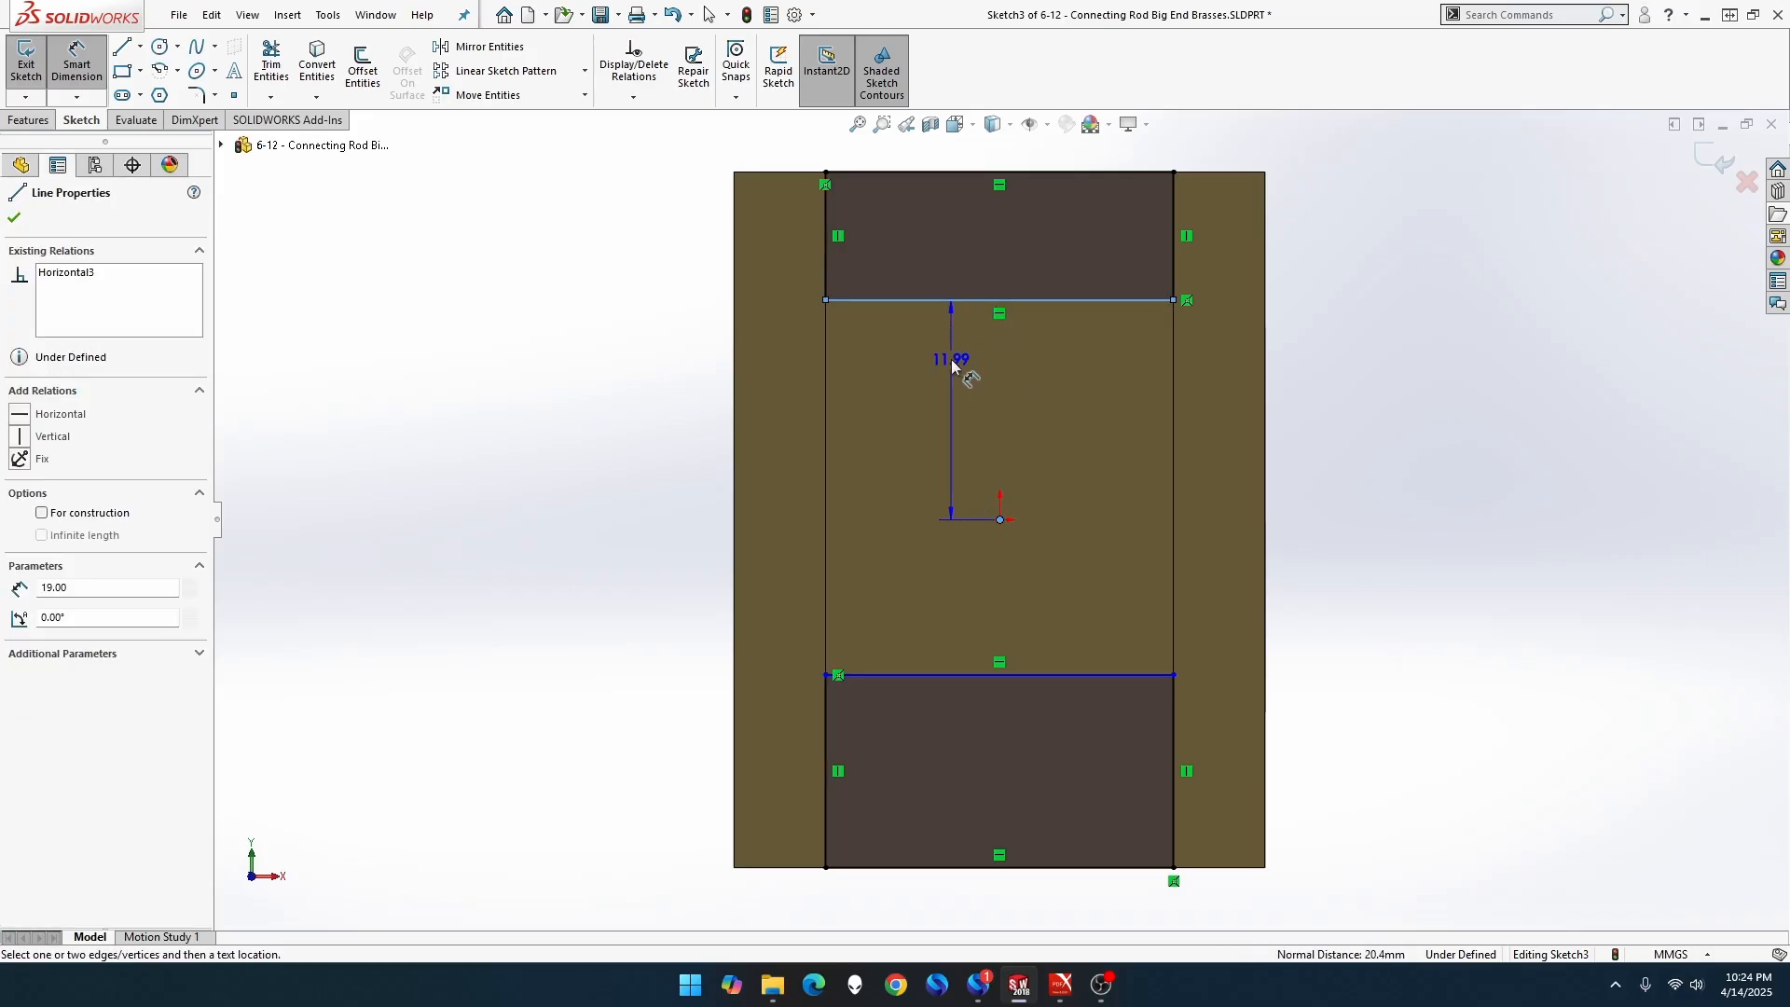
{"action": "left_click", "coordinate": [623, 396]}
{"action": "type", "text": "16"}
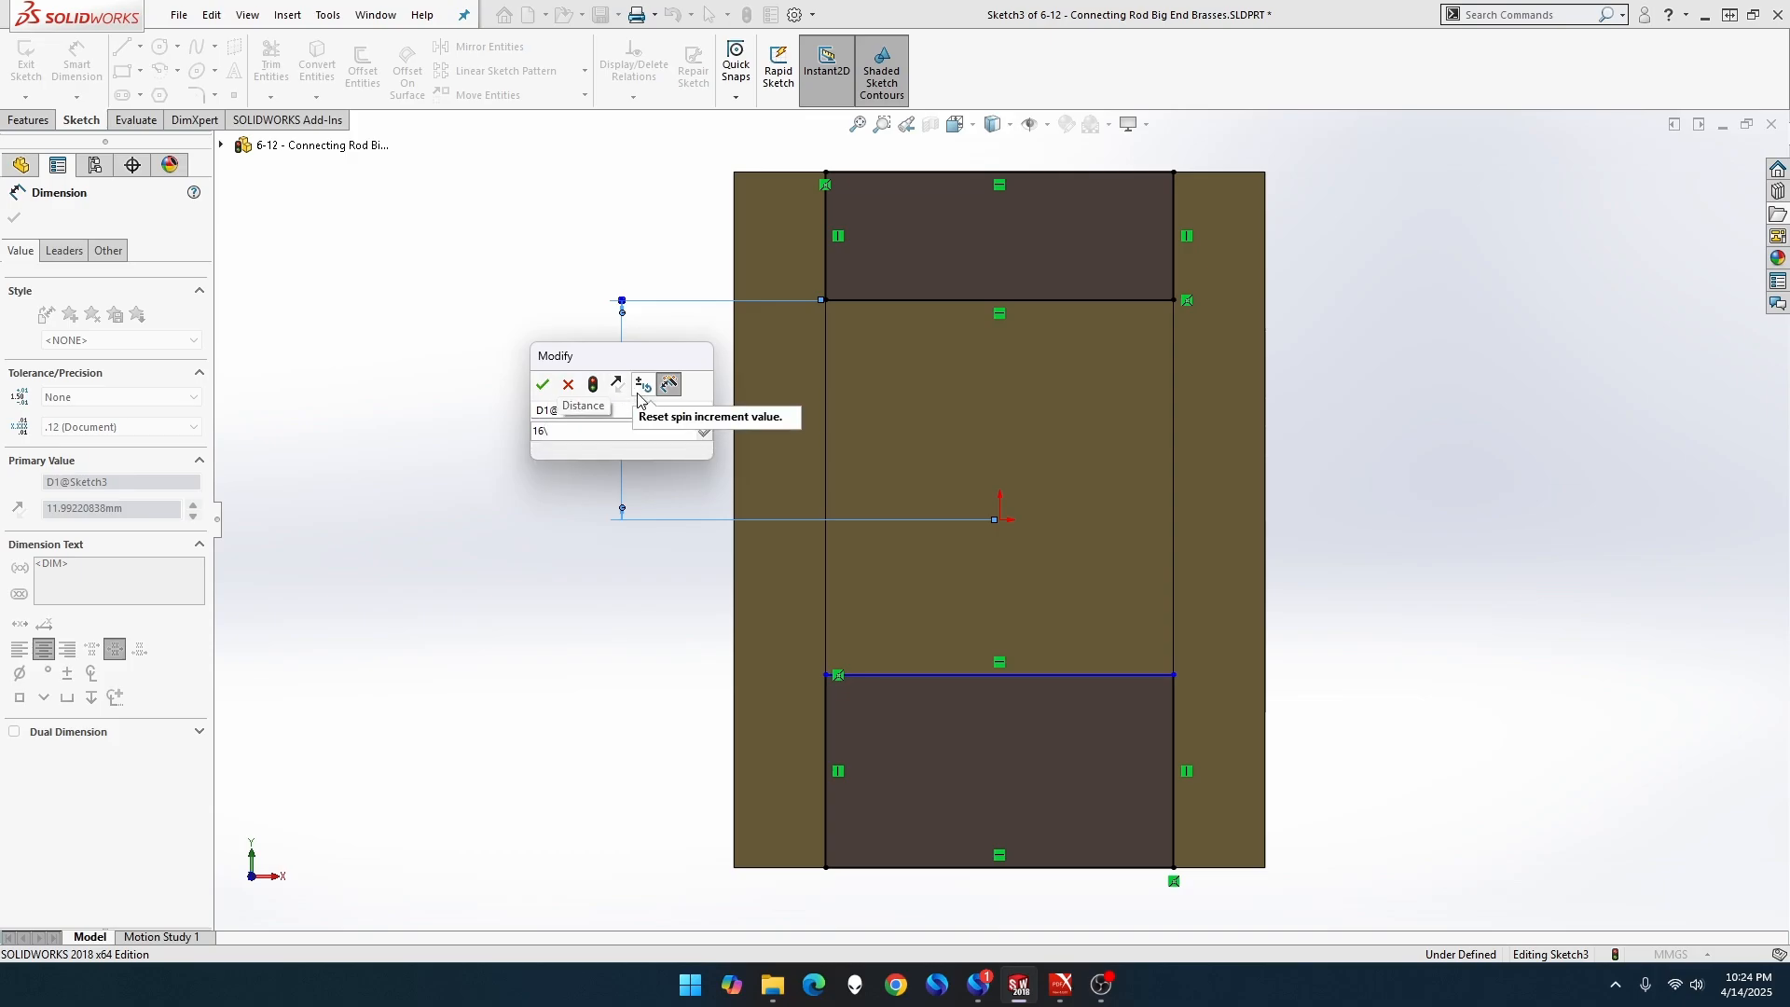
{"action": "key", "text": "Return"}
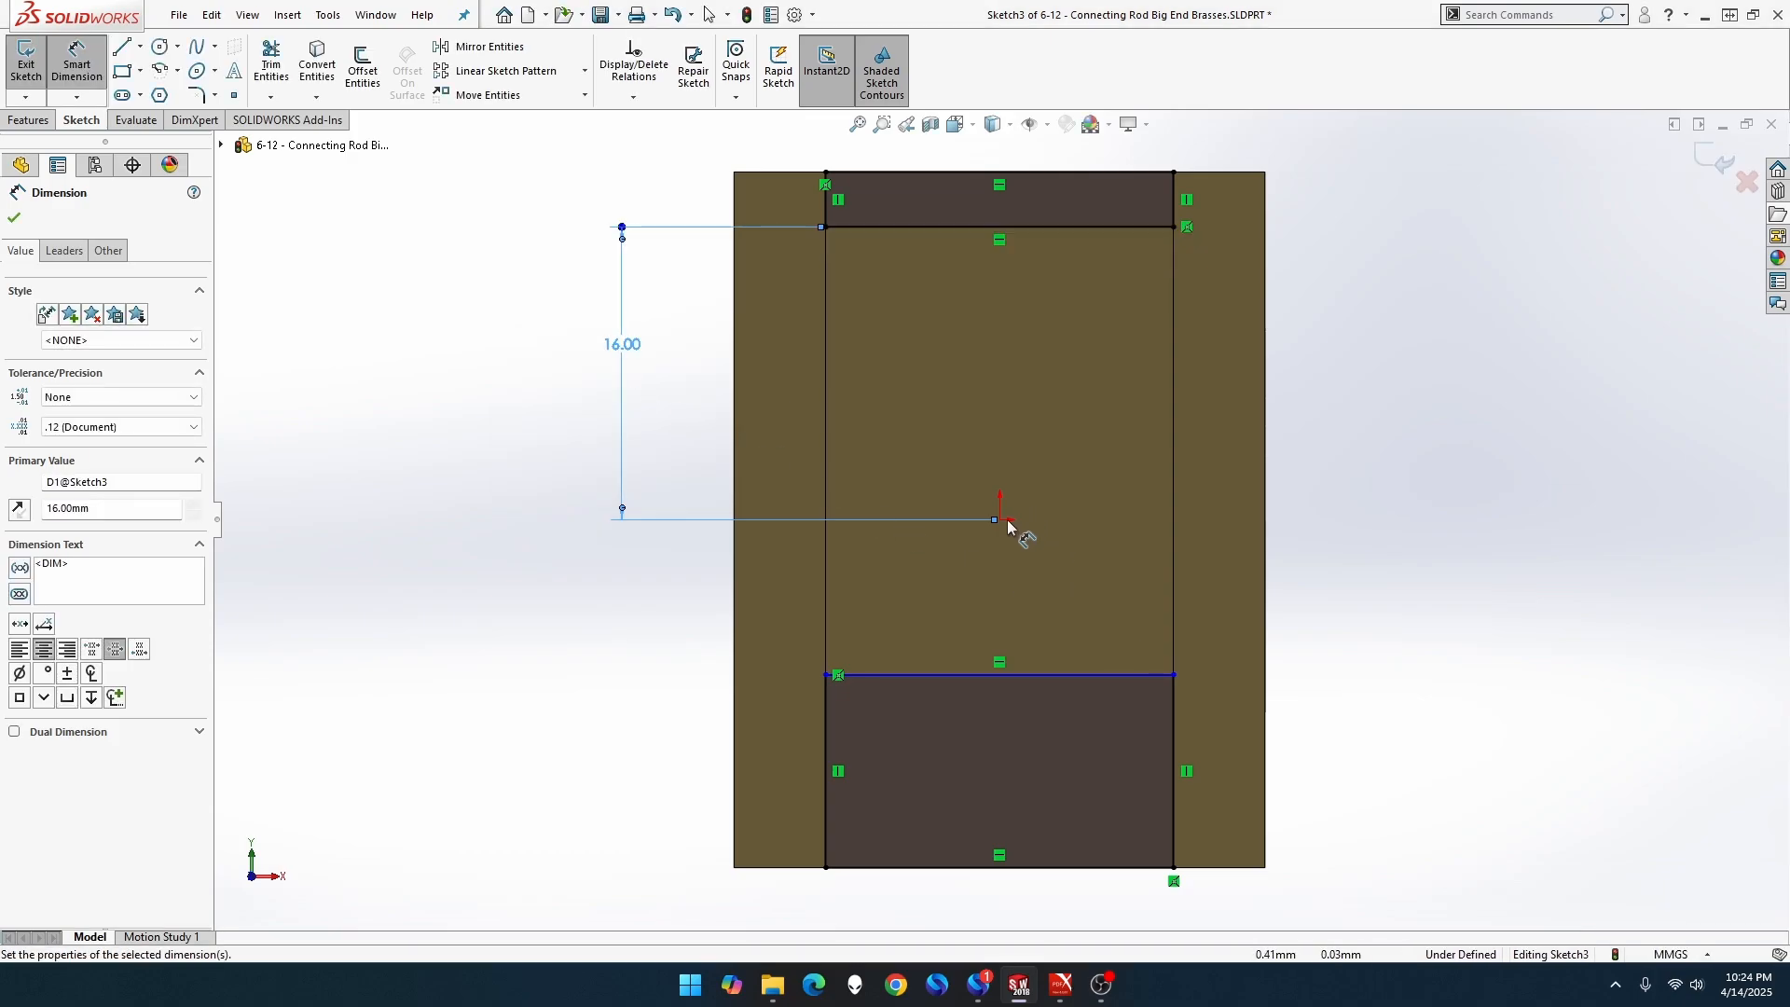
Dimension the lower rectangle's inner horizontal edge 16 mm from the origin.
{"action": "key", "text": "Escape"}
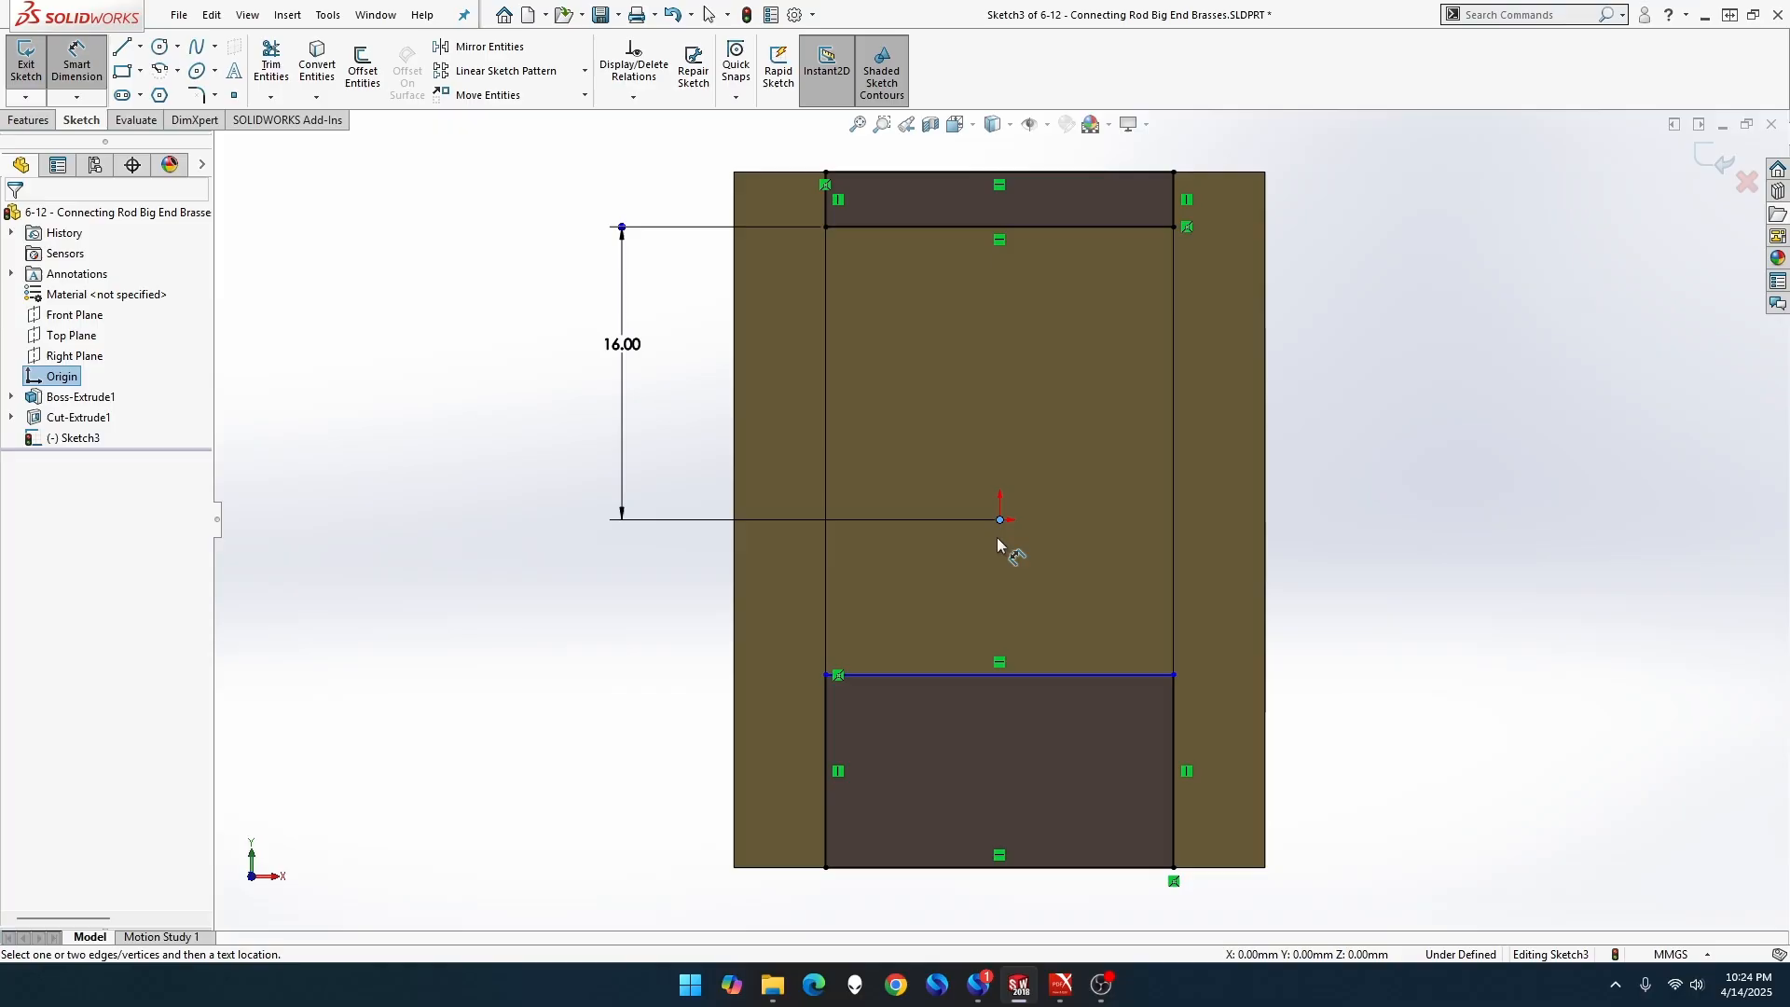
{"action": "left_click", "coordinate": [1026, 675]}
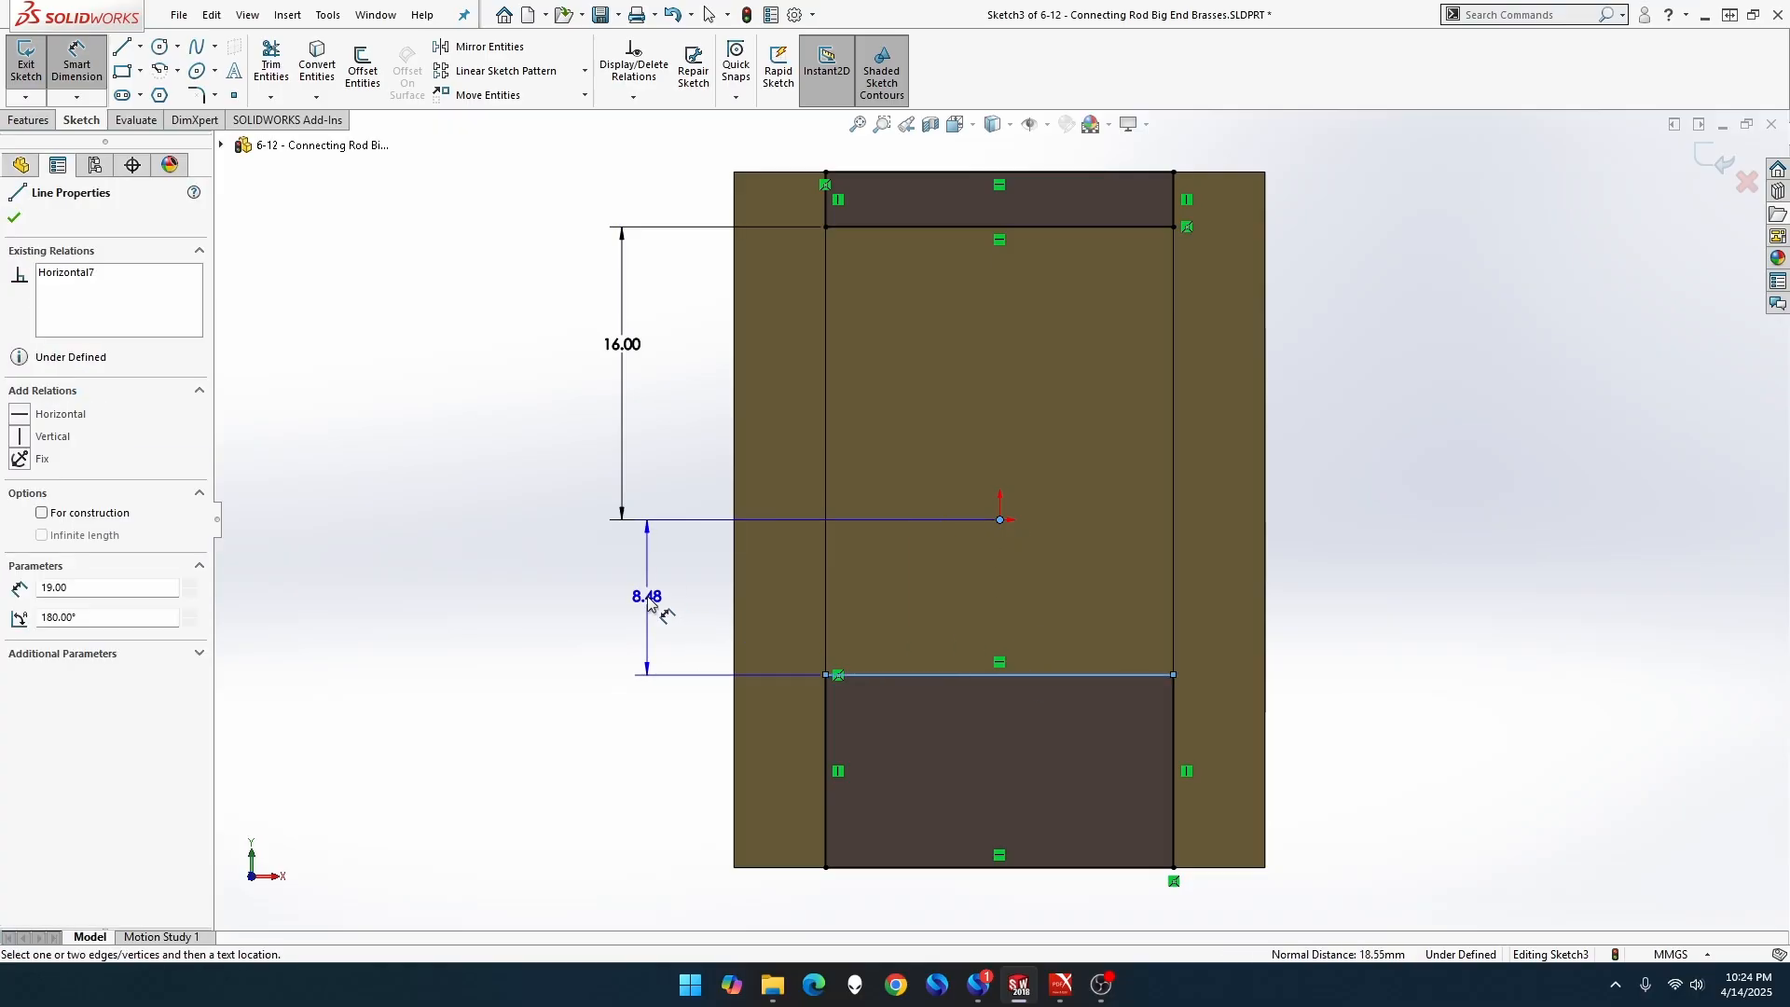
{"action": "left_click", "coordinate": [624, 621]}
{"action": "type", "text": "16"}
{"action": "key", "text": "Return"}
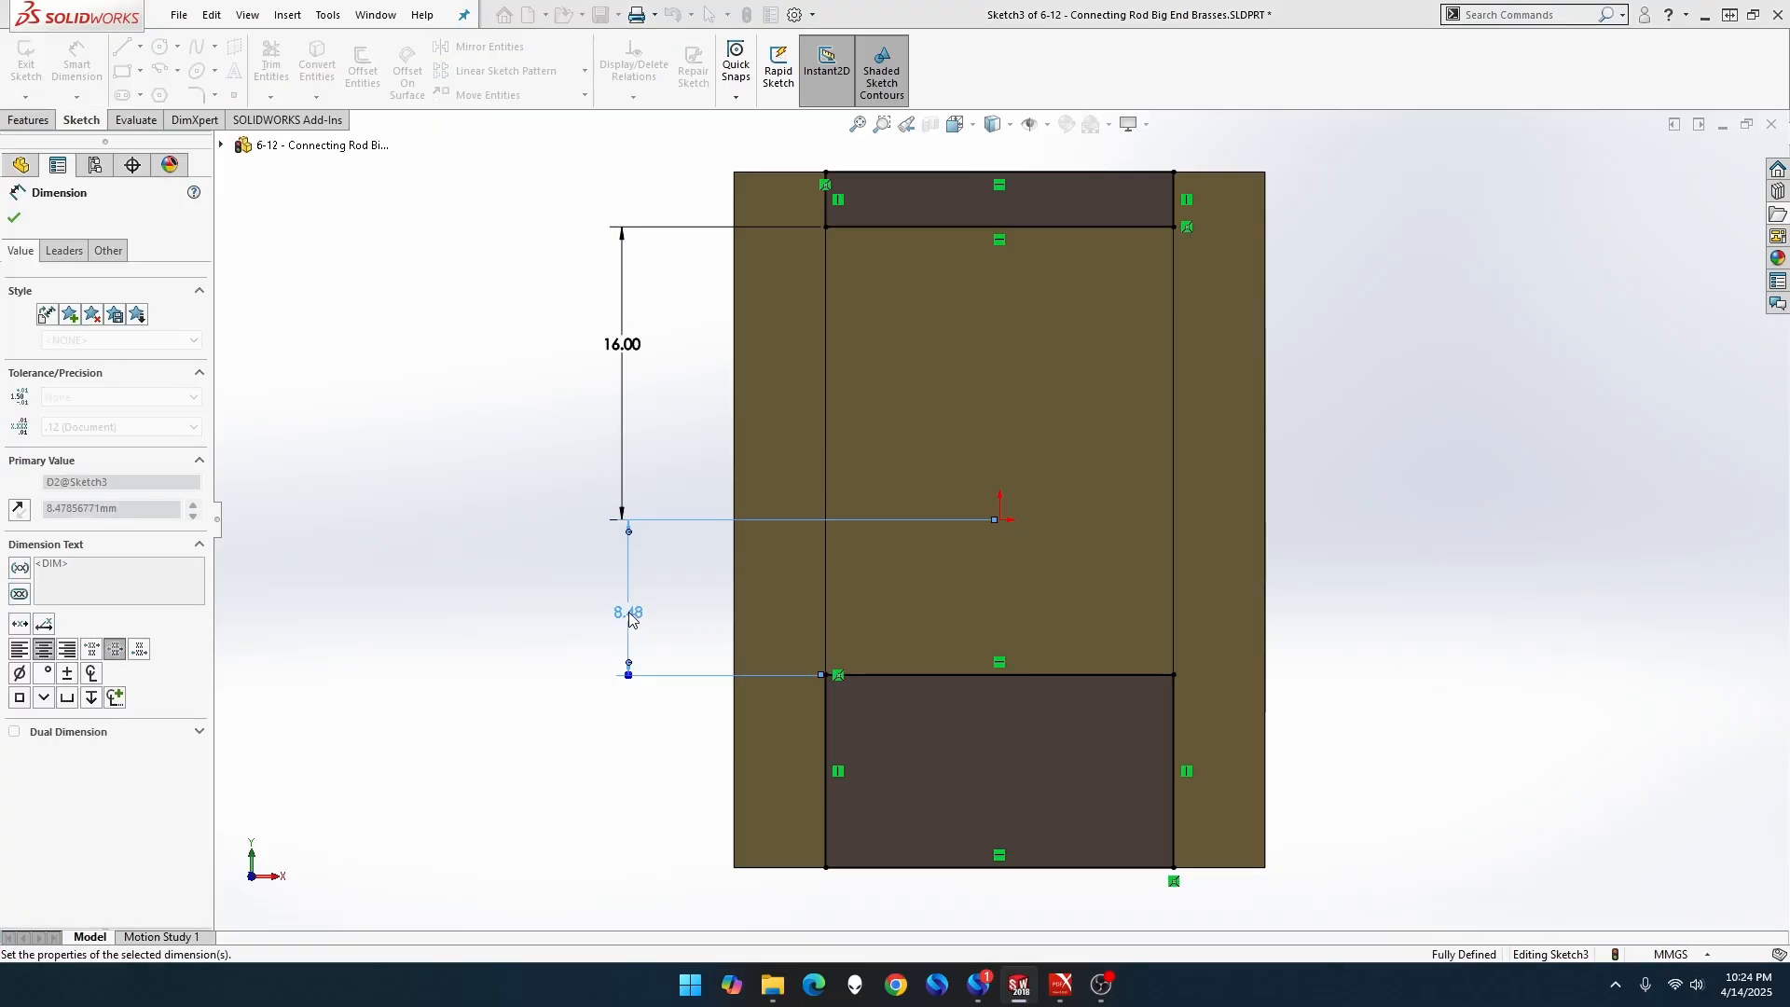
Cut both recess-floor rectangles through the block with an Extruded Cut from the sketch plane, using the Through All end condition.
{"action": "left_click", "coordinate": [29, 121]}
{"action": "left_click", "coordinate": [283, 65]}
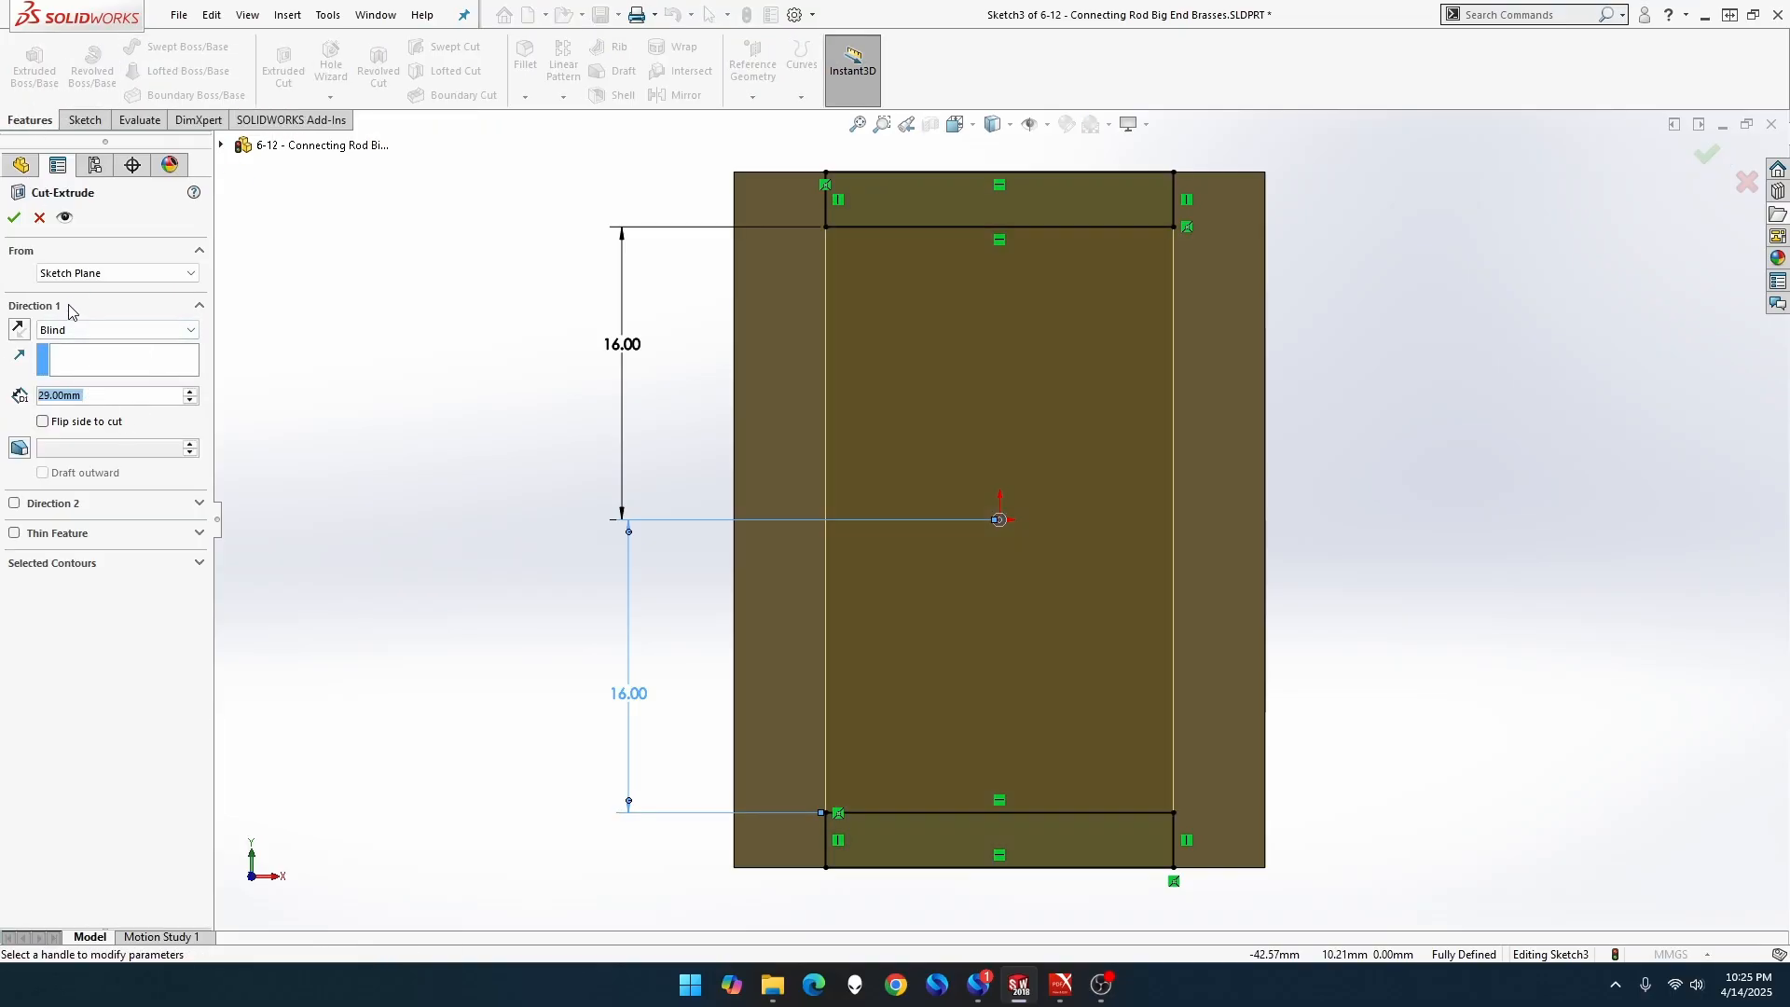
{"action": "left_click", "coordinate": [102, 329]}
{"action": "left_click", "coordinate": [69, 354]}
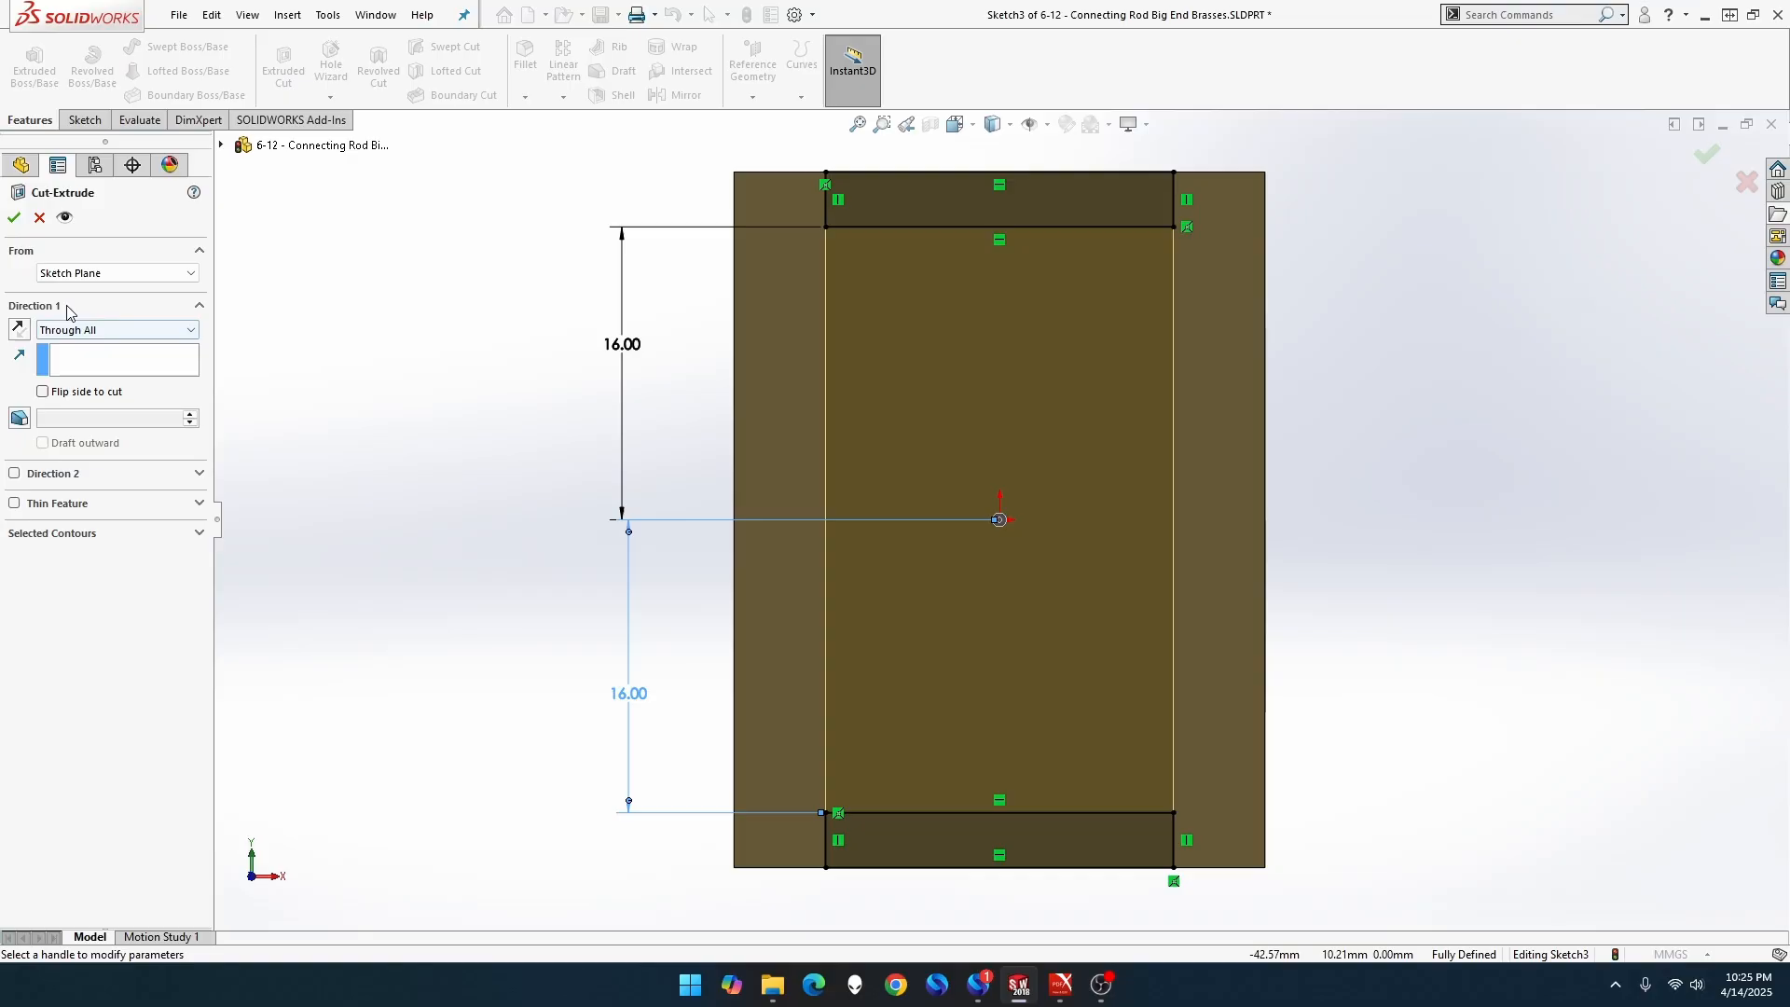
{"action": "left_click", "coordinate": [14, 218]}
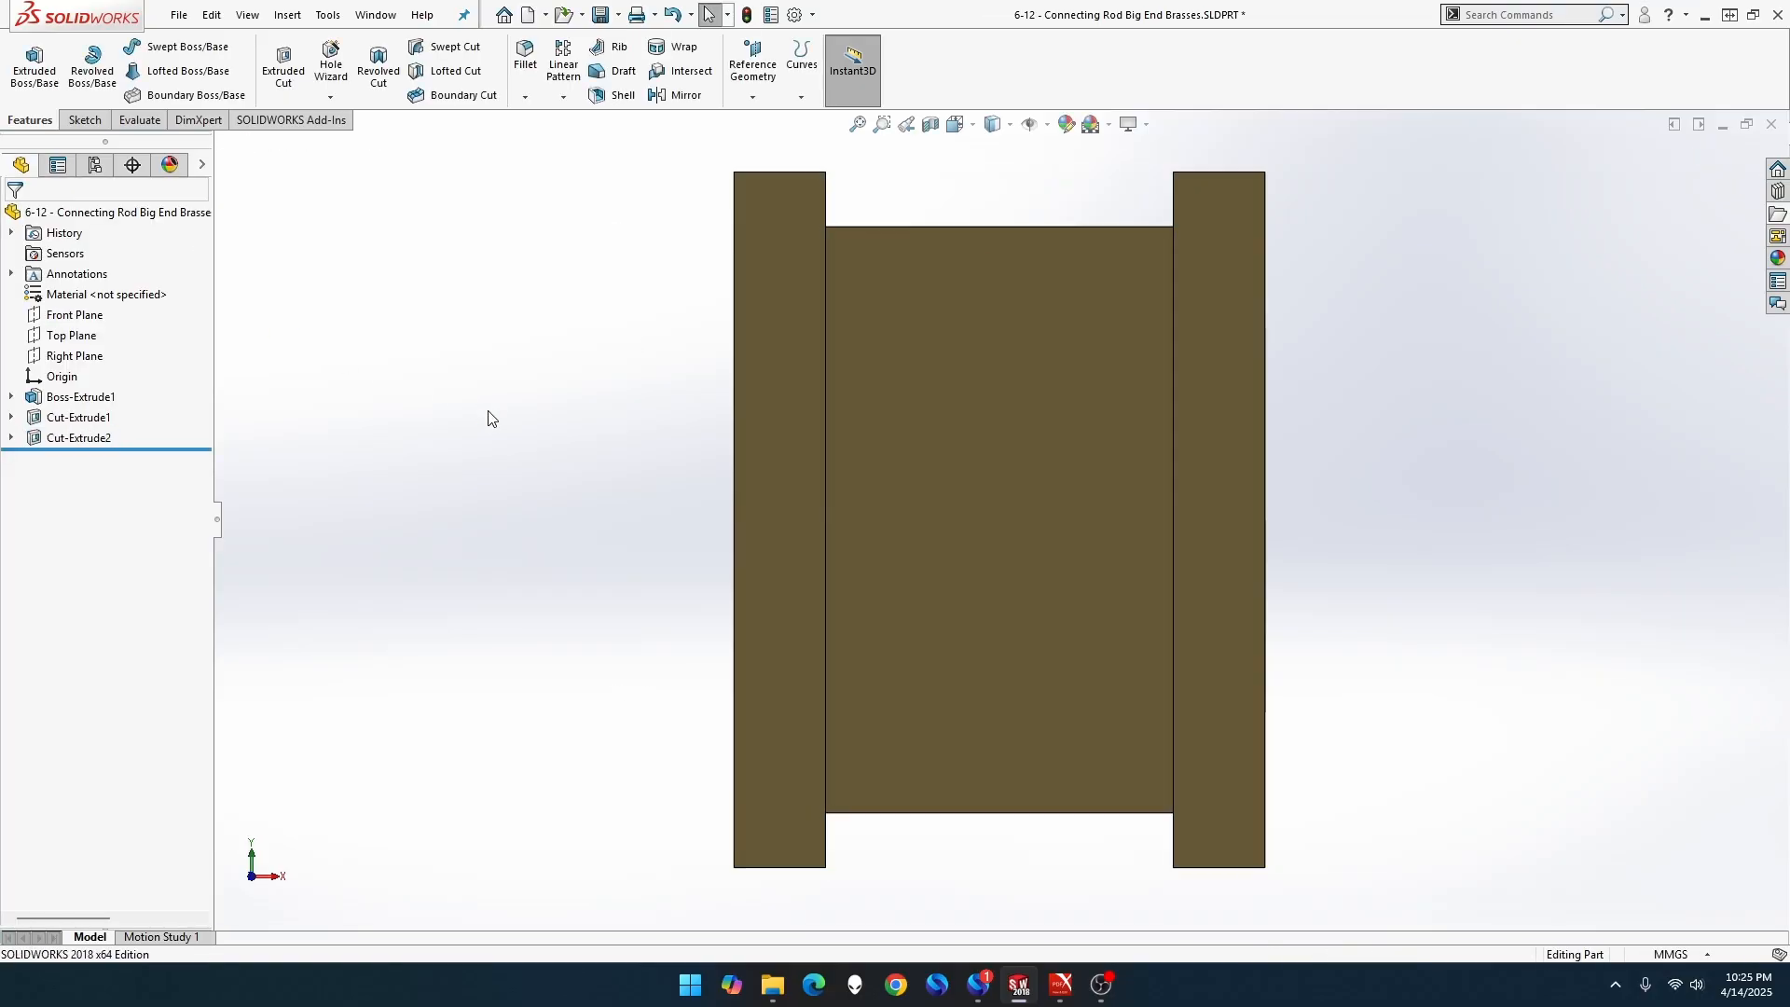
Start a 1 mm fillet and include both upper corner edges of the near flange and one upper corner edge of the far flange.
{"action": "middle_click_drag", "start_coordinate": [488, 412], "coordinate": [372, 459]}
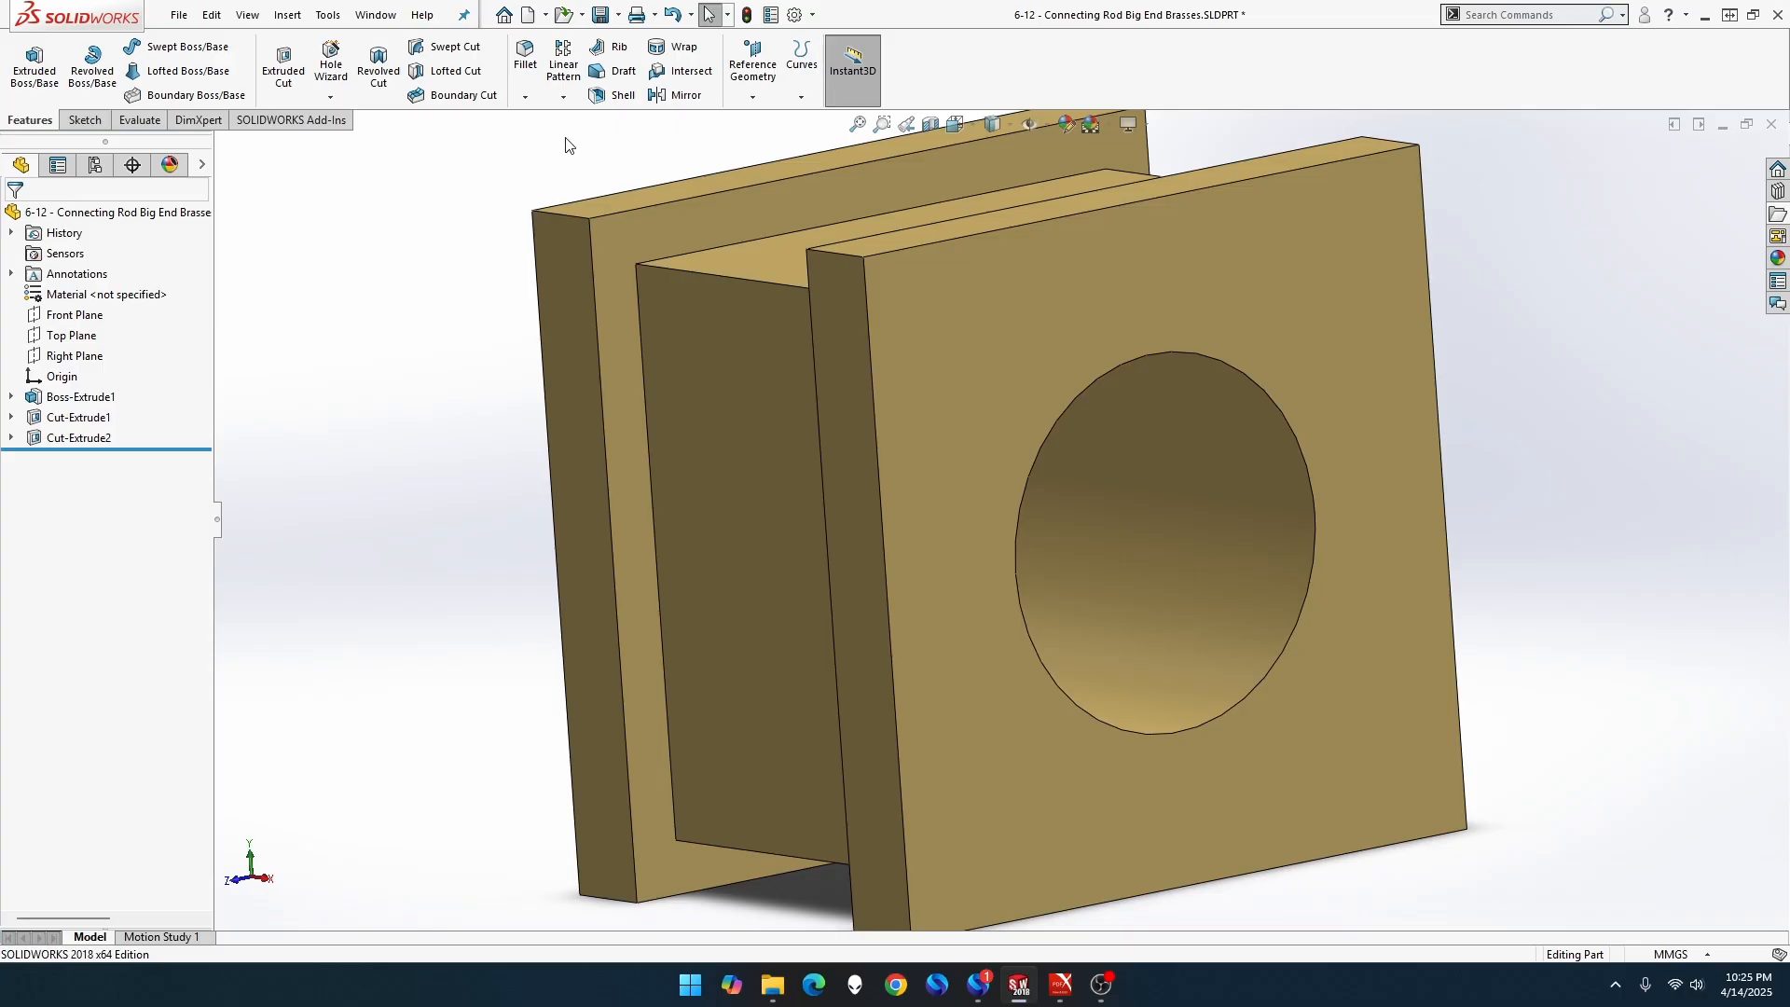
{"action": "left_click", "coordinate": [525, 54]}
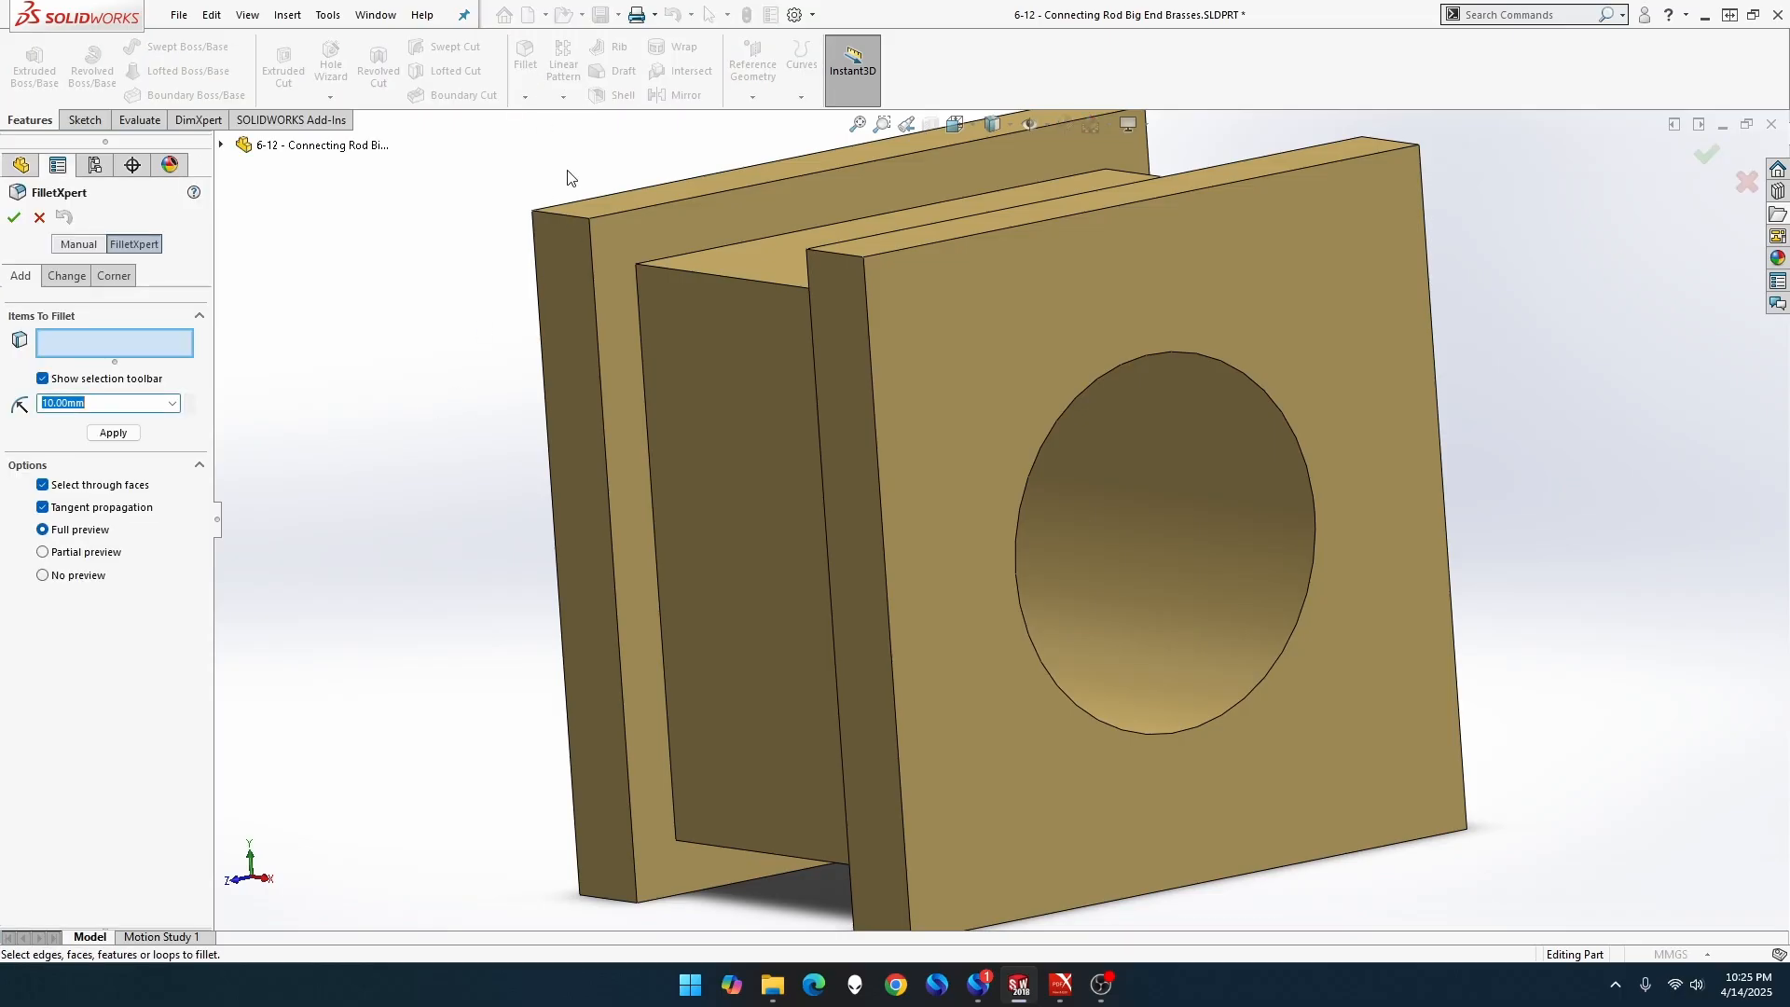
{"action": "type", "text": "1"}
{"action": "key", "text": "Return"}
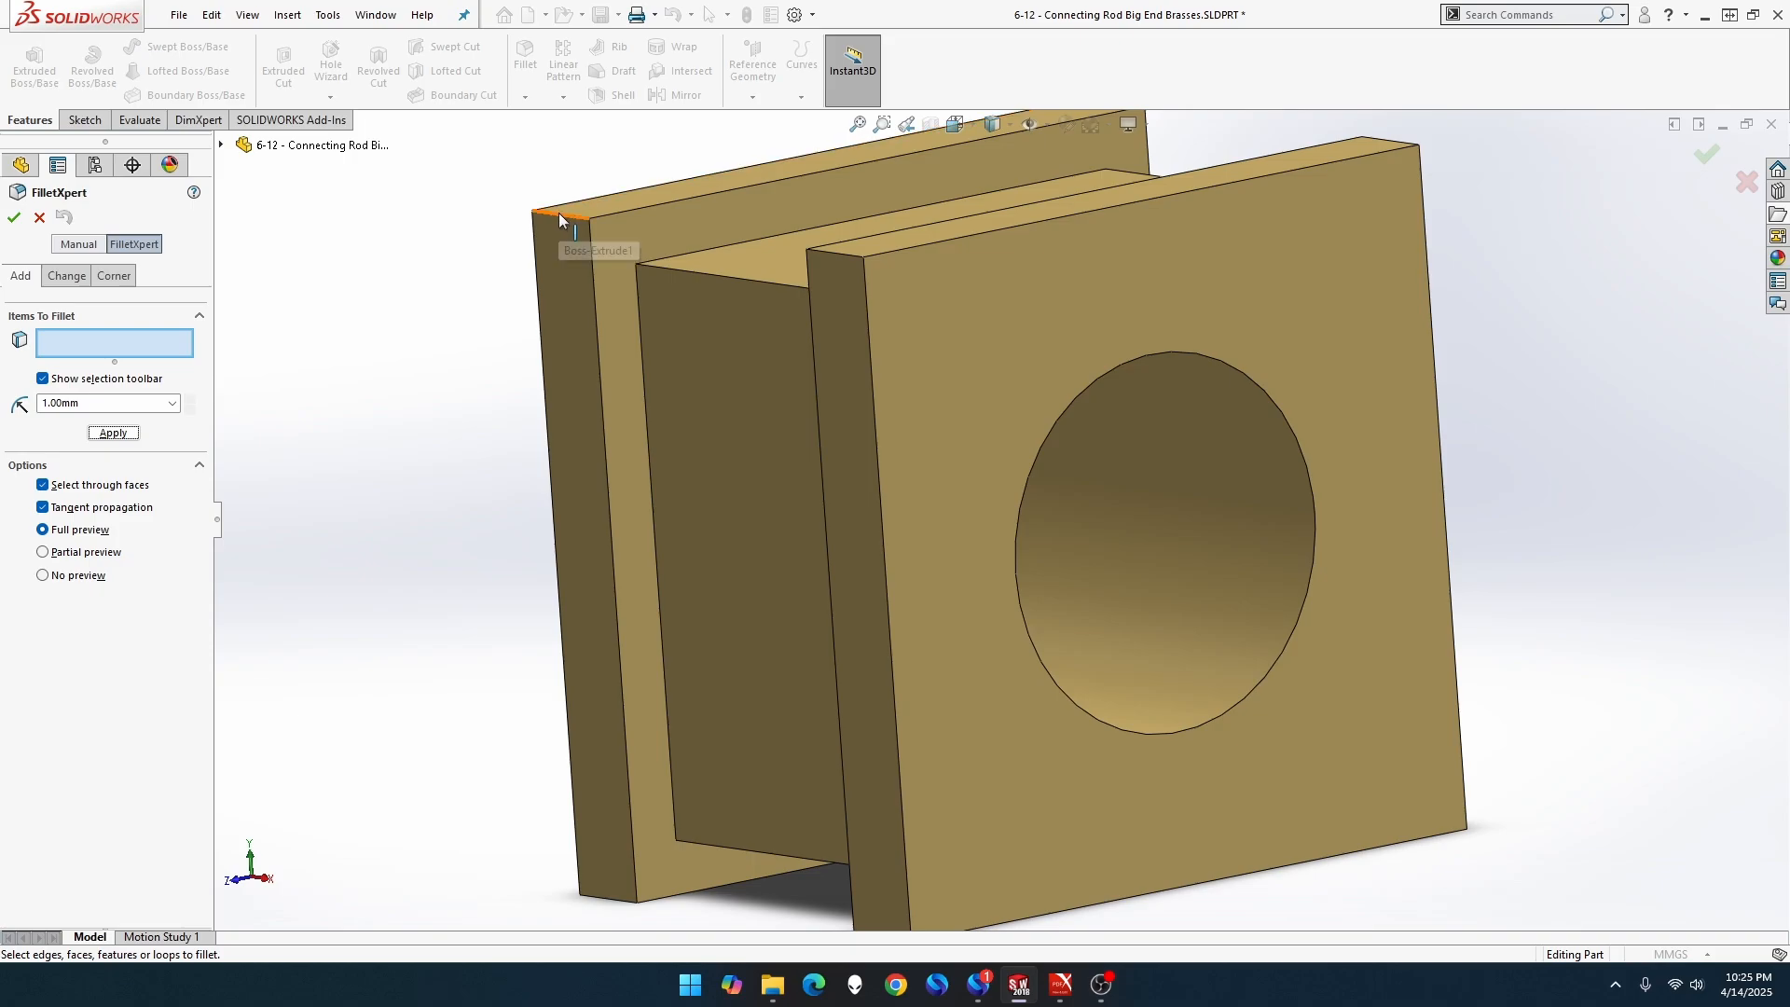
{"action": "left_click", "coordinate": [560, 218]}
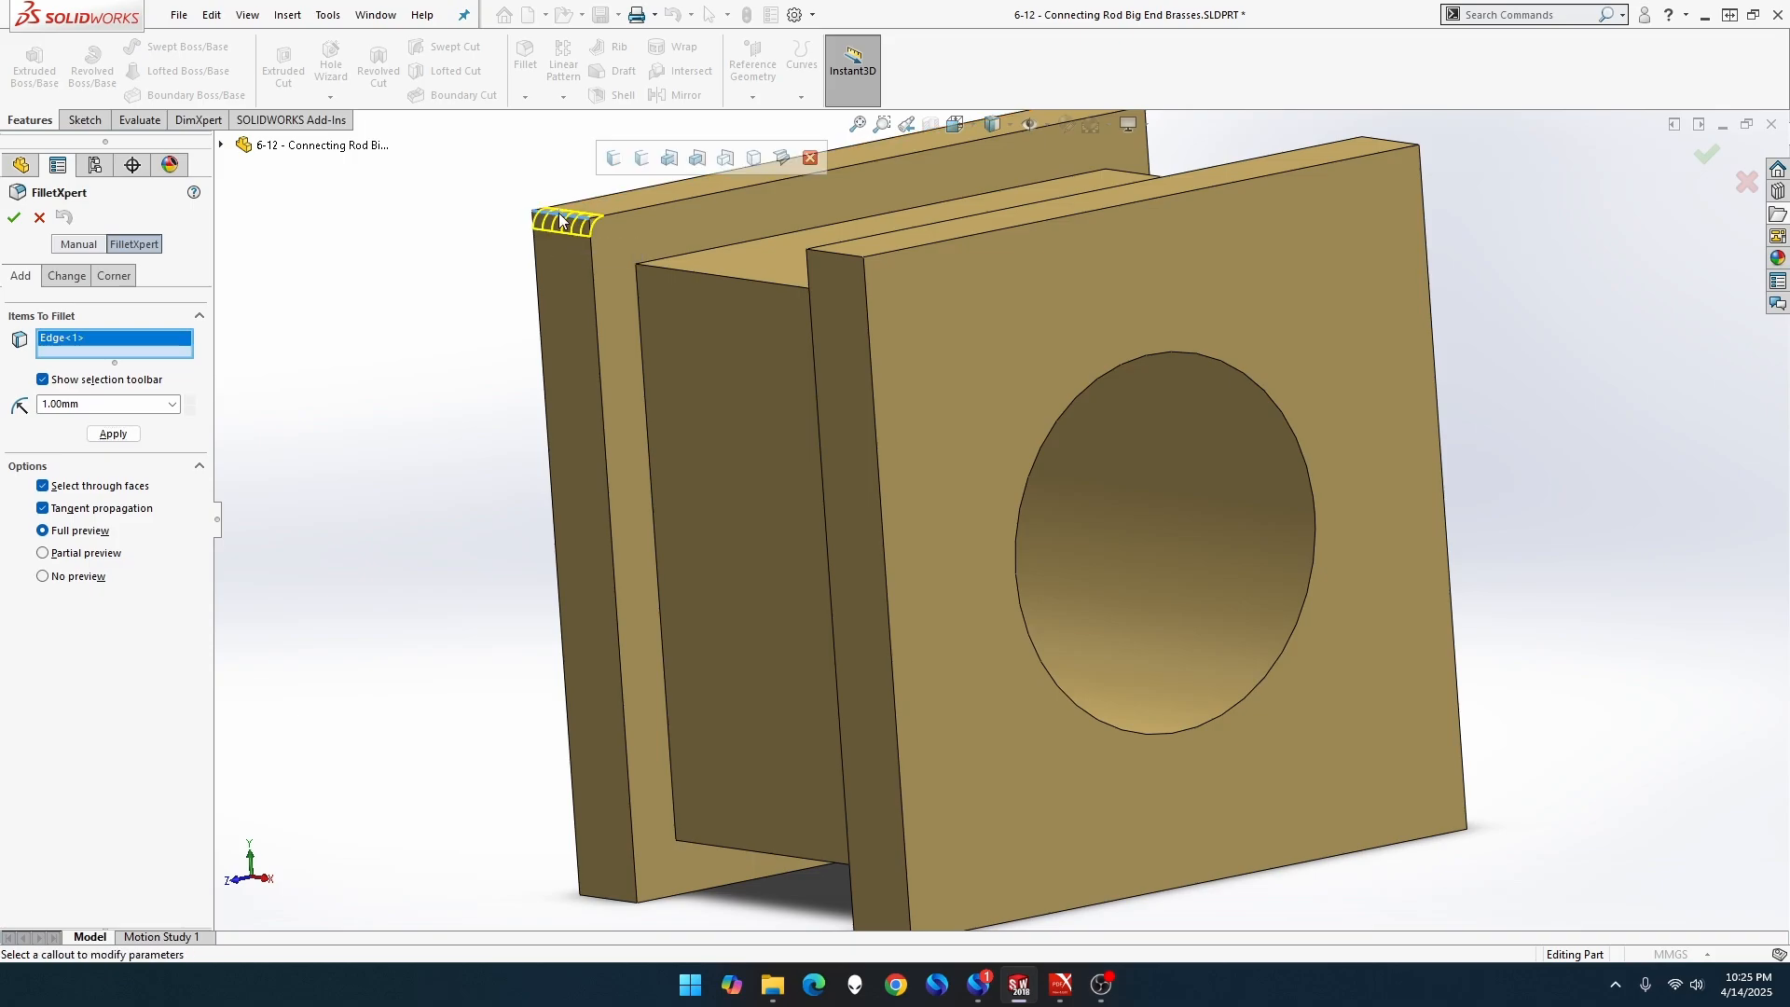
{"action": "left_click", "coordinate": [836, 260]}
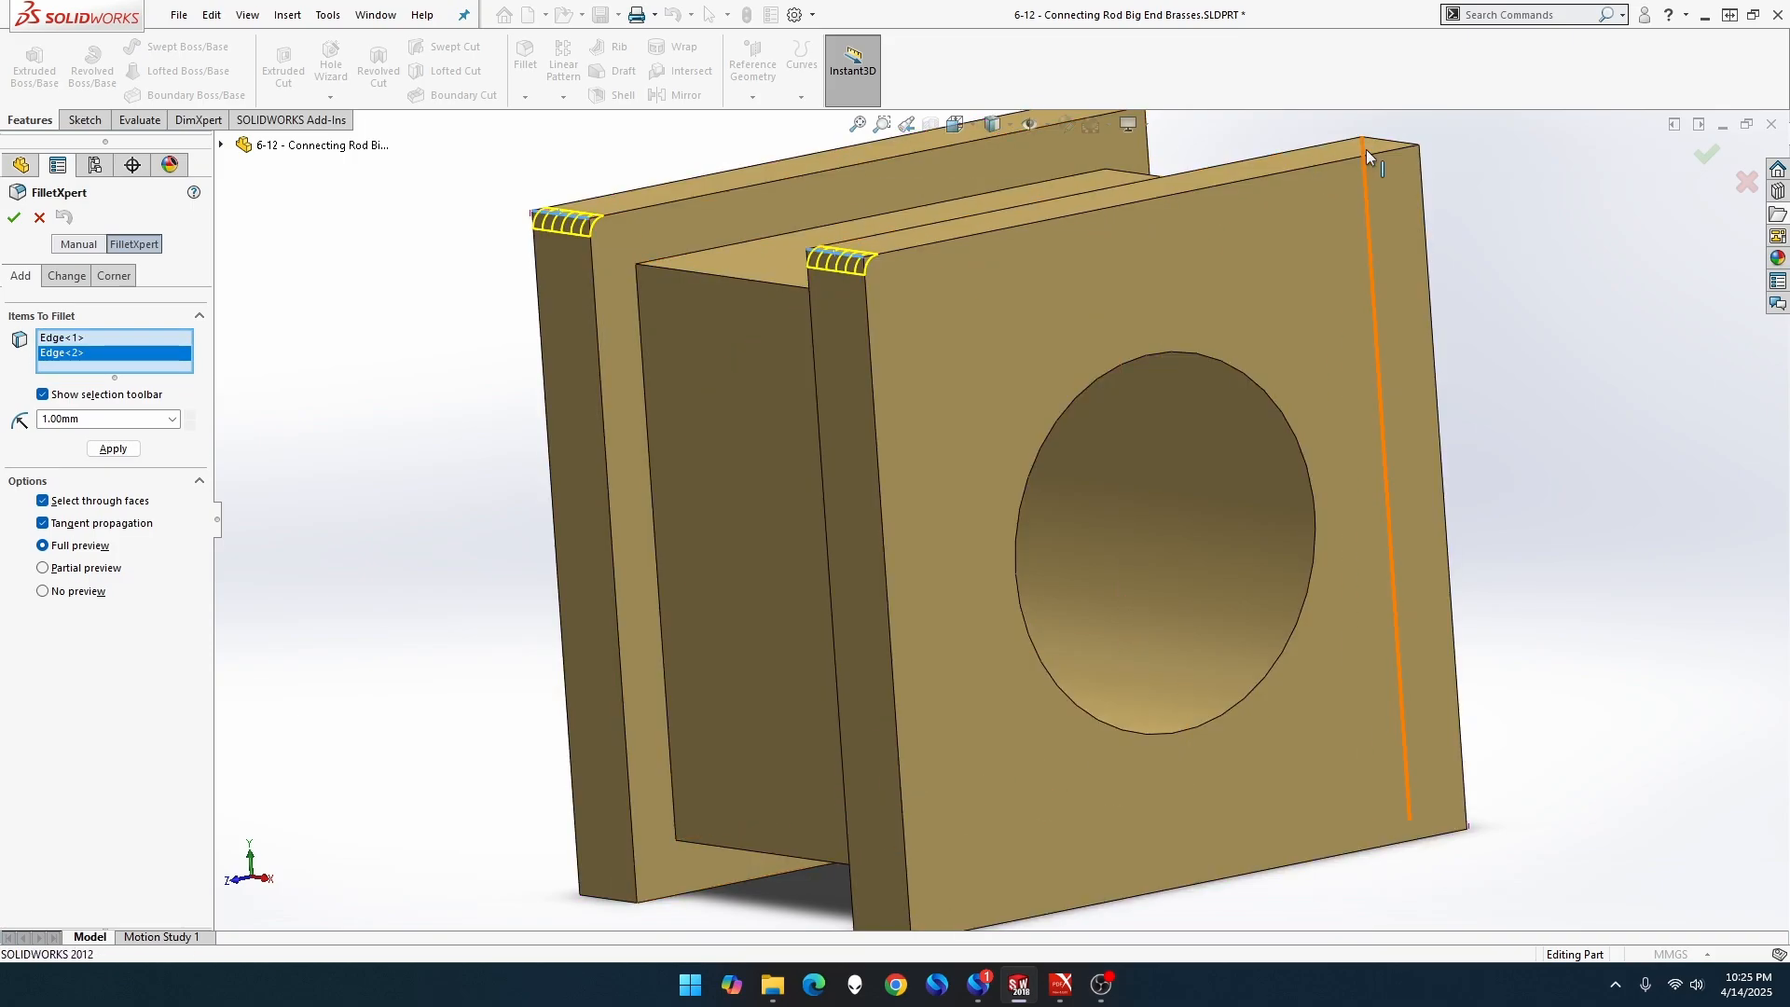
{"action": "left_click", "coordinate": [1390, 143]}
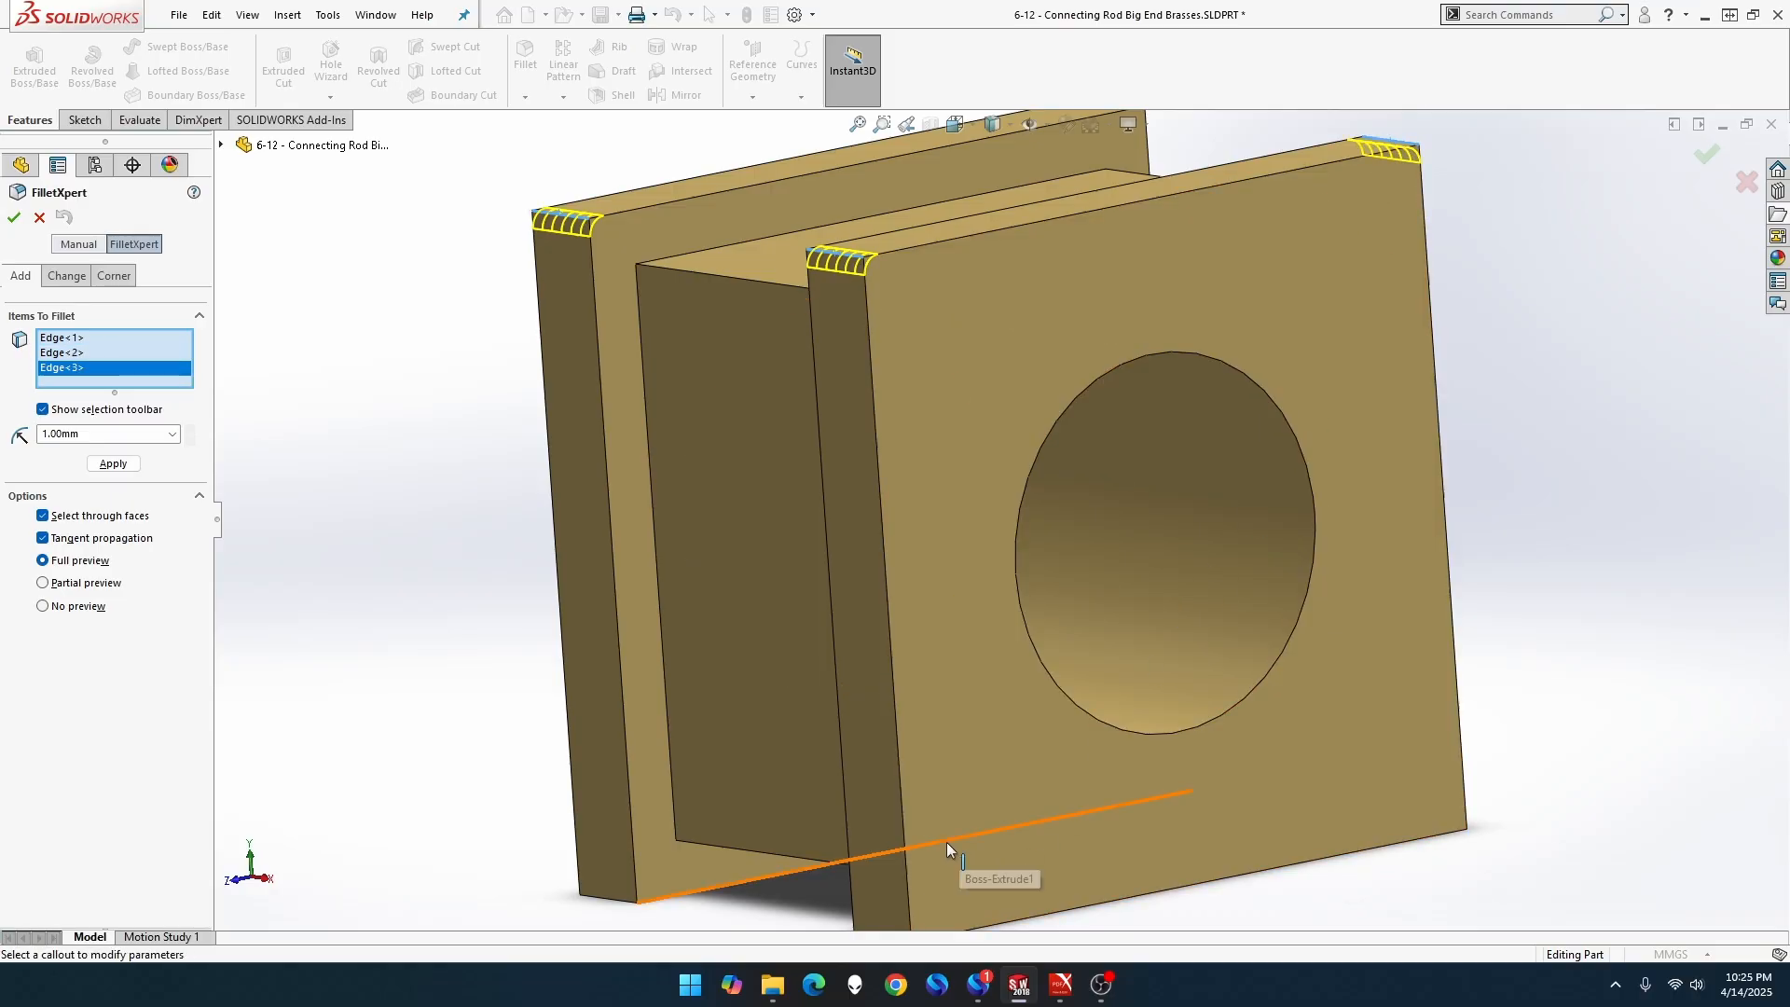
Add both lower corner edges of the near flange and the visible lower corner edge of the far flange to the 1 mm fillet.
{"action": "scroll", "coordinate": [1026, 825], "scroll_direction": "down", "scroll_amount": 1}
{"action": "scroll", "coordinate": [1026, 825], "scroll_direction": "up", "scroll_amount": 1}
{"action": "scroll", "coordinate": [1025, 825], "scroll_direction": "up", "scroll_amount": 1}
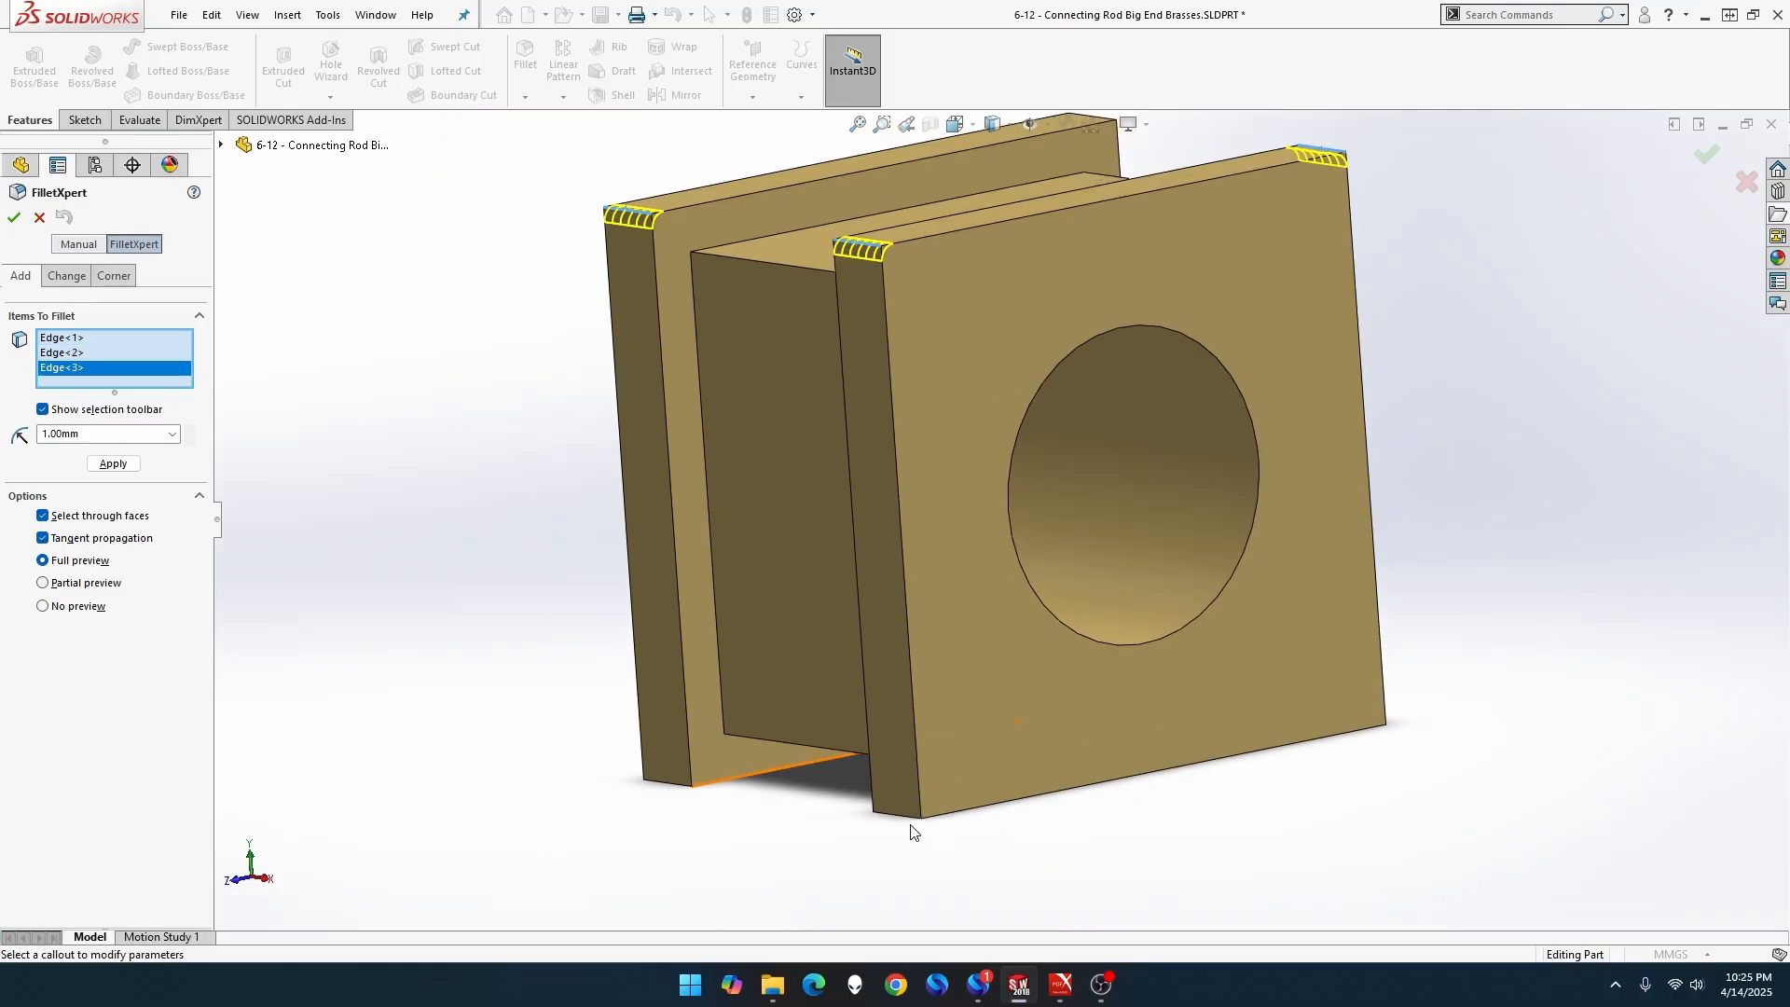
{"action": "scroll", "coordinate": [848, 807], "scroll_direction": "up", "scroll_amount": 1}
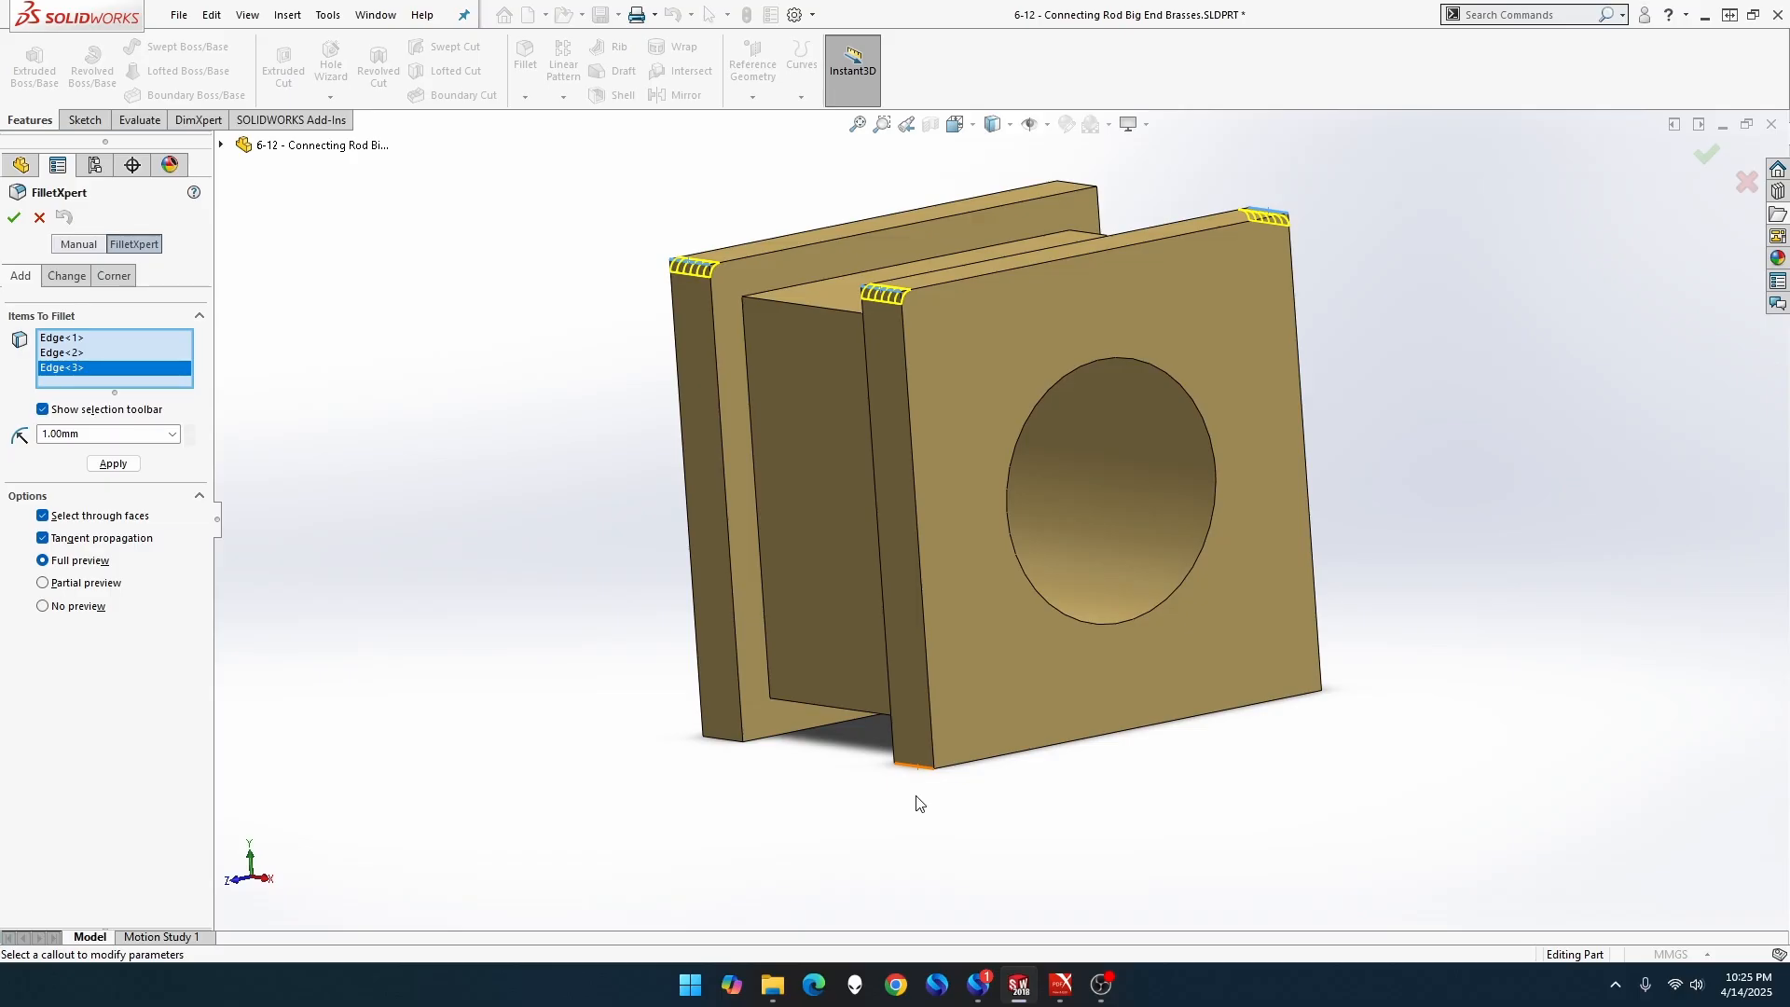
{"action": "left_click", "coordinate": [910, 772]}
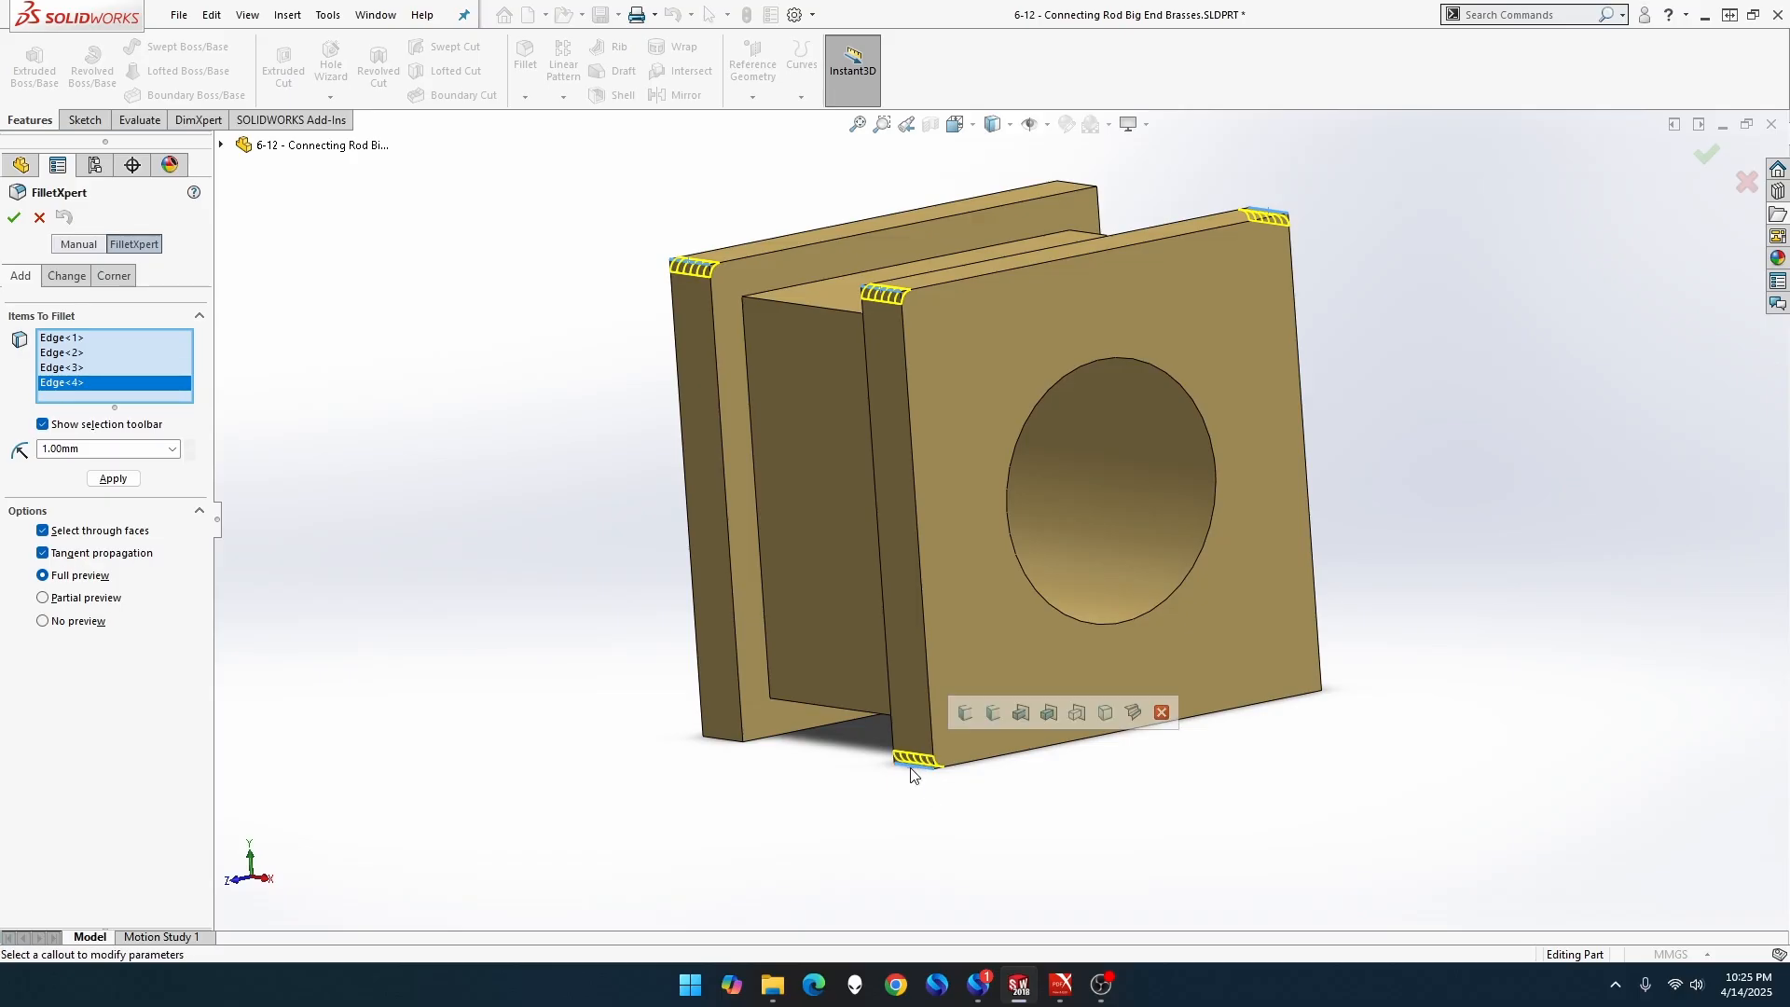
{"action": "left_click", "coordinate": [730, 744]}
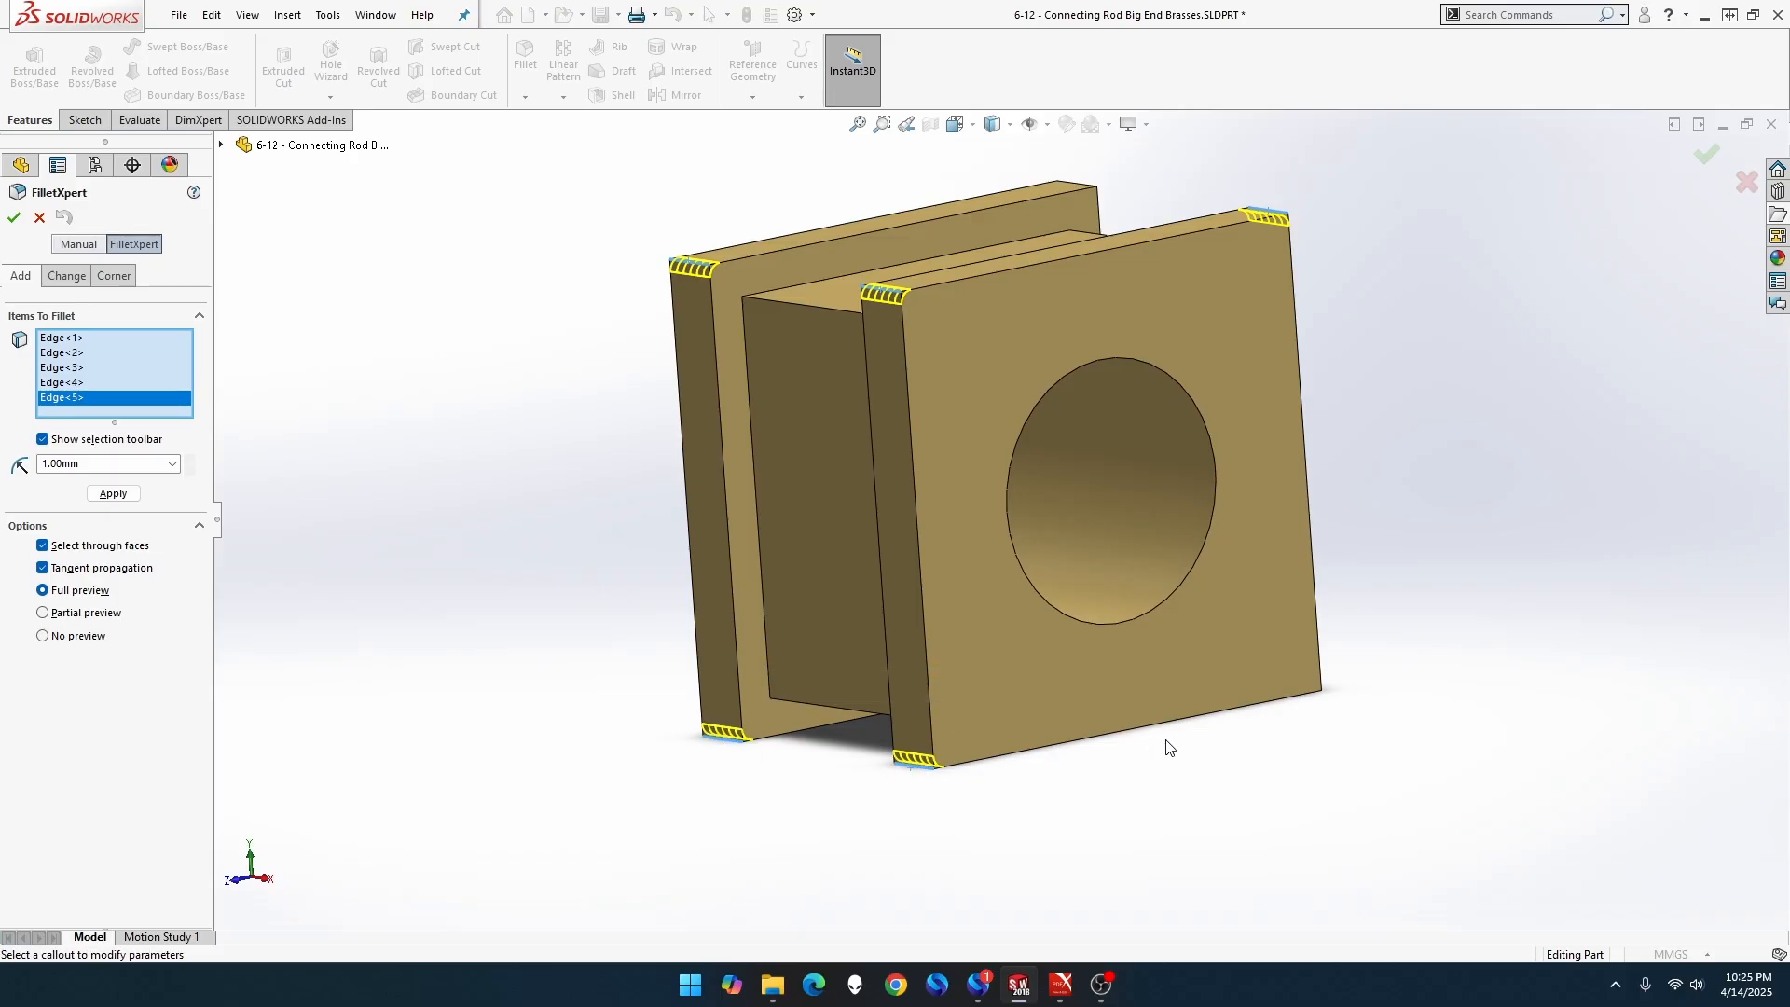
{"action": "left_click", "coordinate": [1295, 685]}
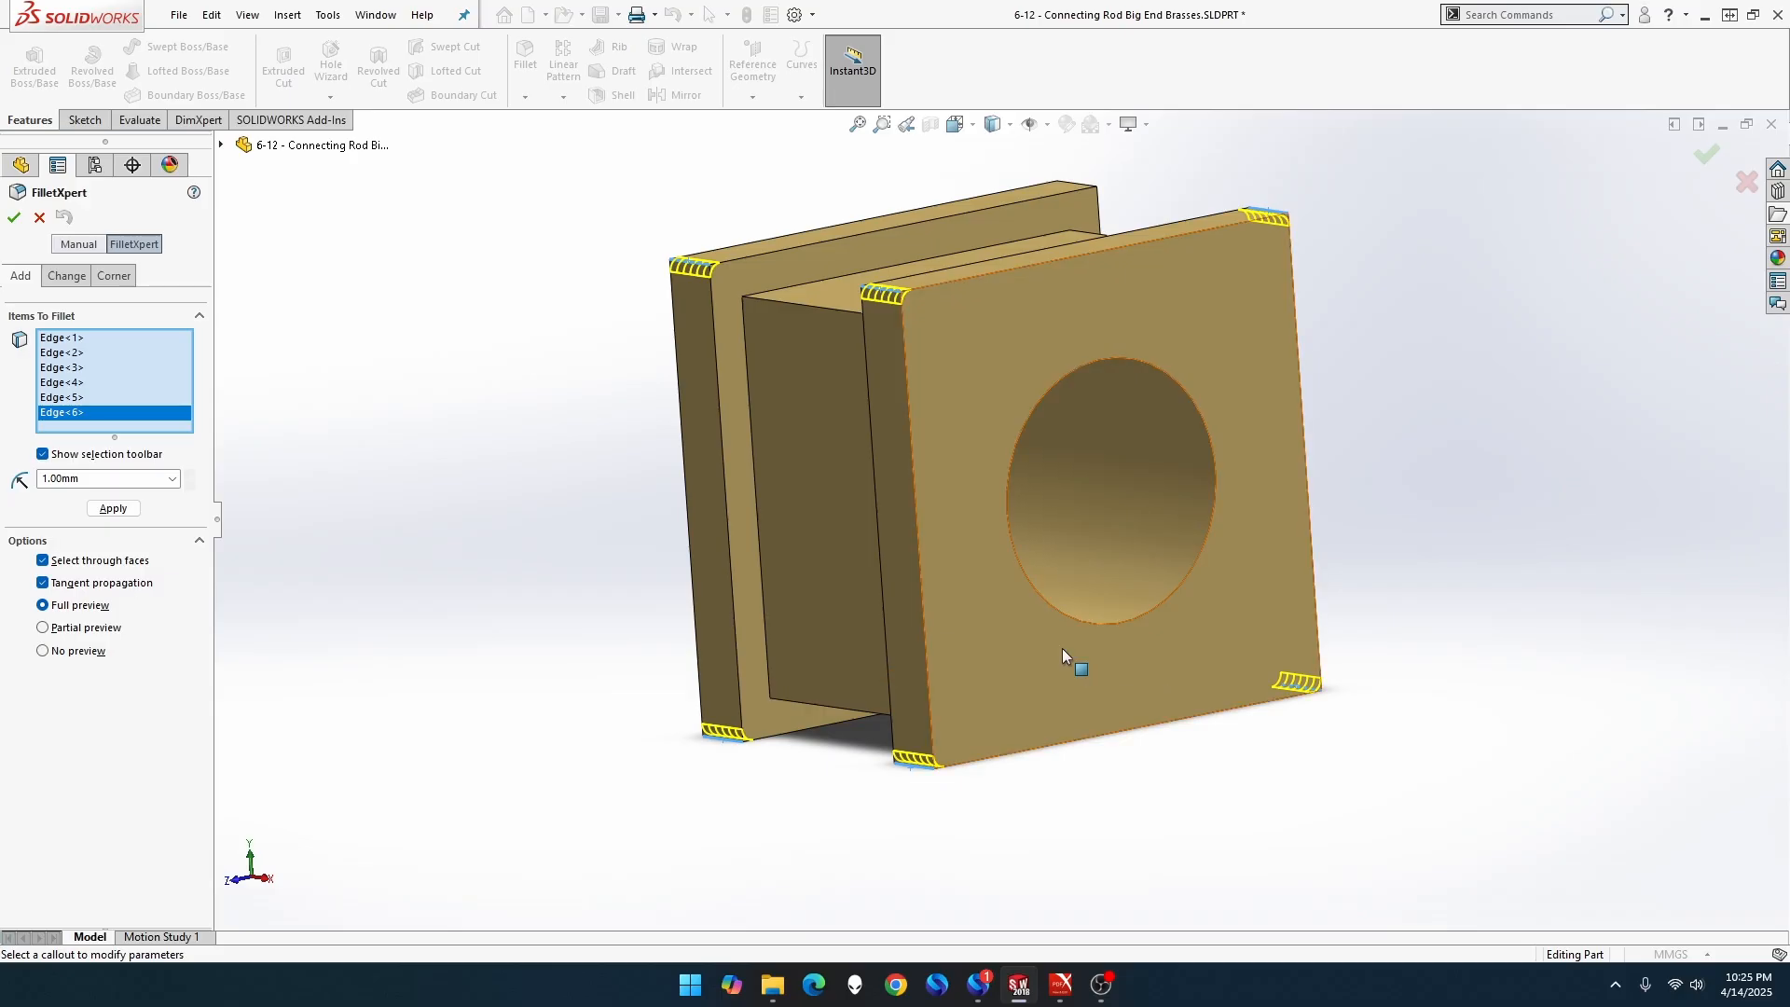
Add the far flange's two remaining short corner edges, on the opposite side of the block, to the 1 mm fillet.
{"action": "middle_click_drag", "start_coordinate": [970, 714], "coordinate": [759, 761]}
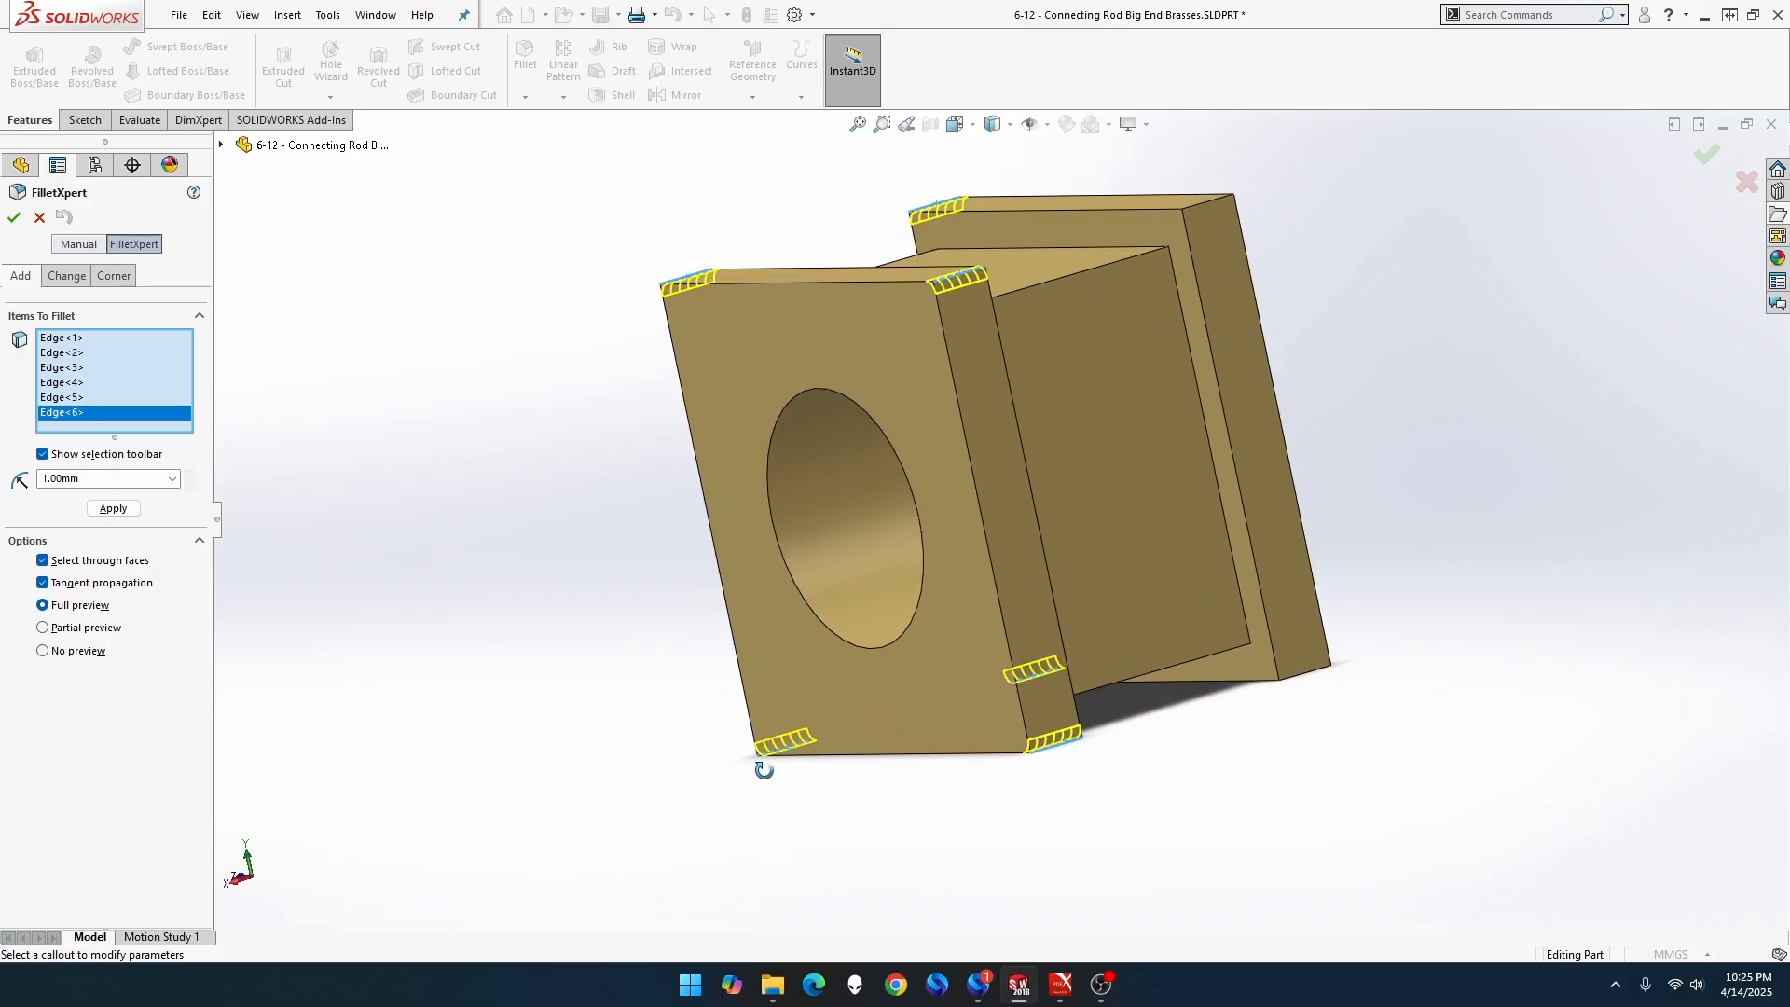
{"action": "left_click", "coordinate": [1211, 205]}
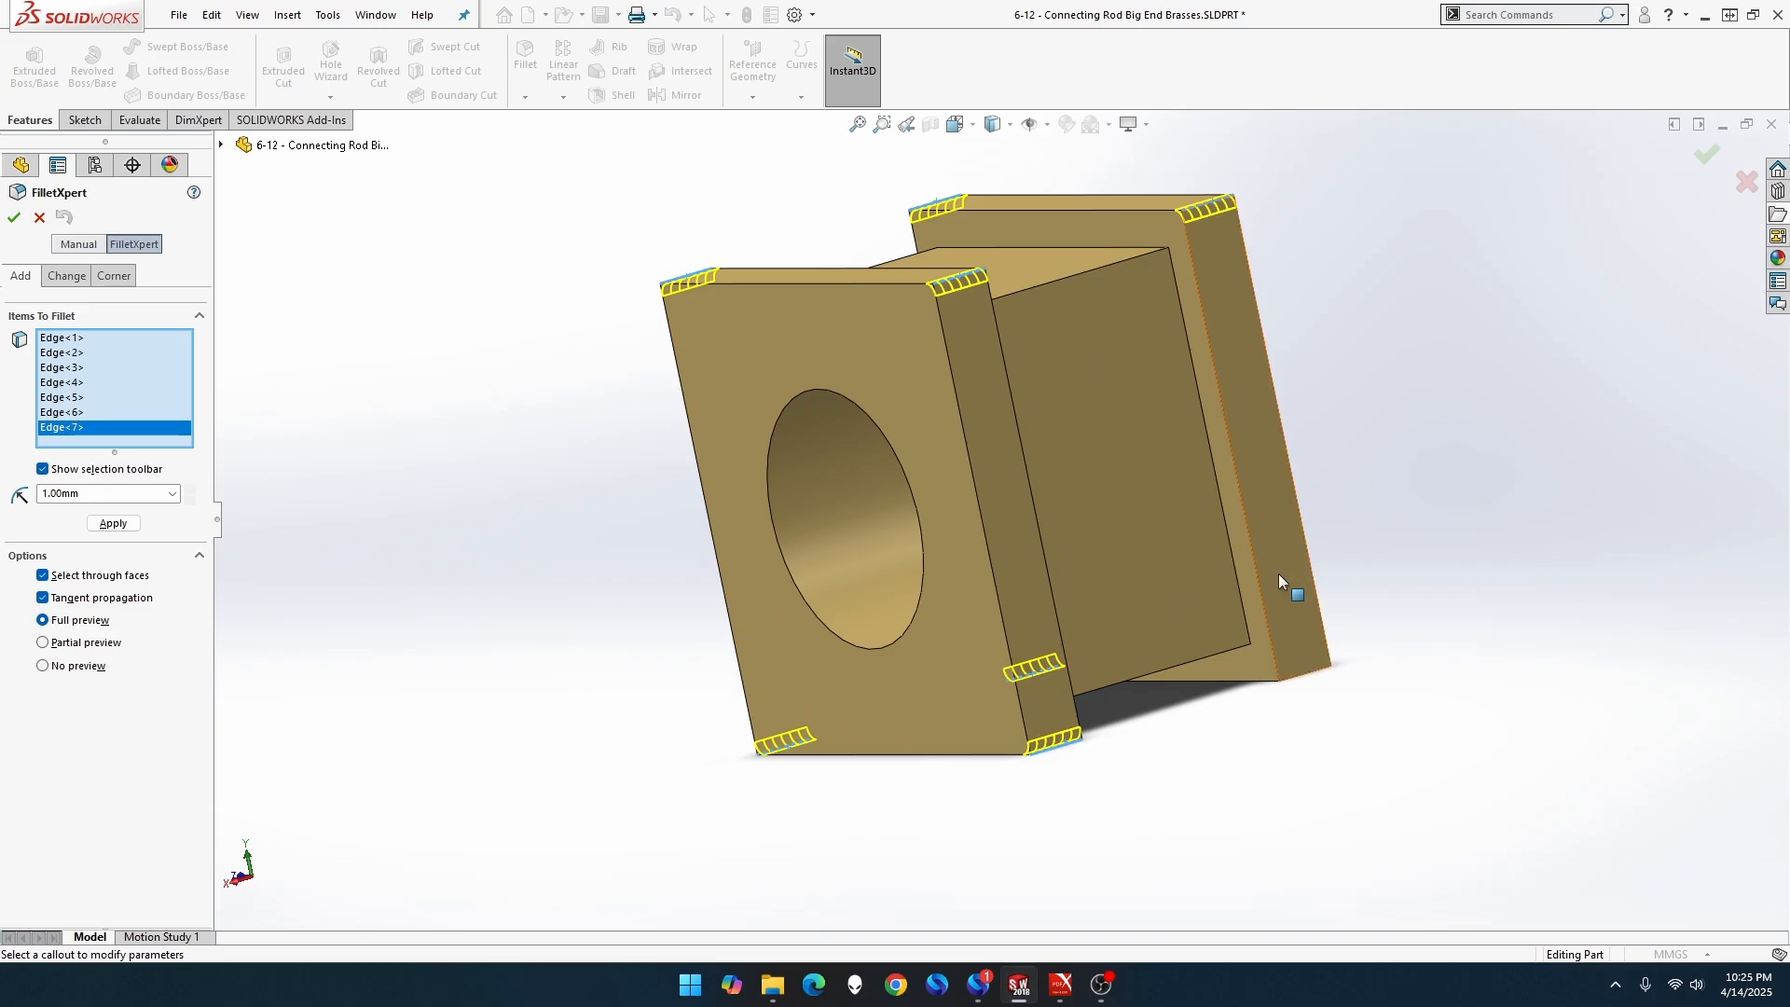
{"action": "left_click", "coordinate": [1297, 677]}
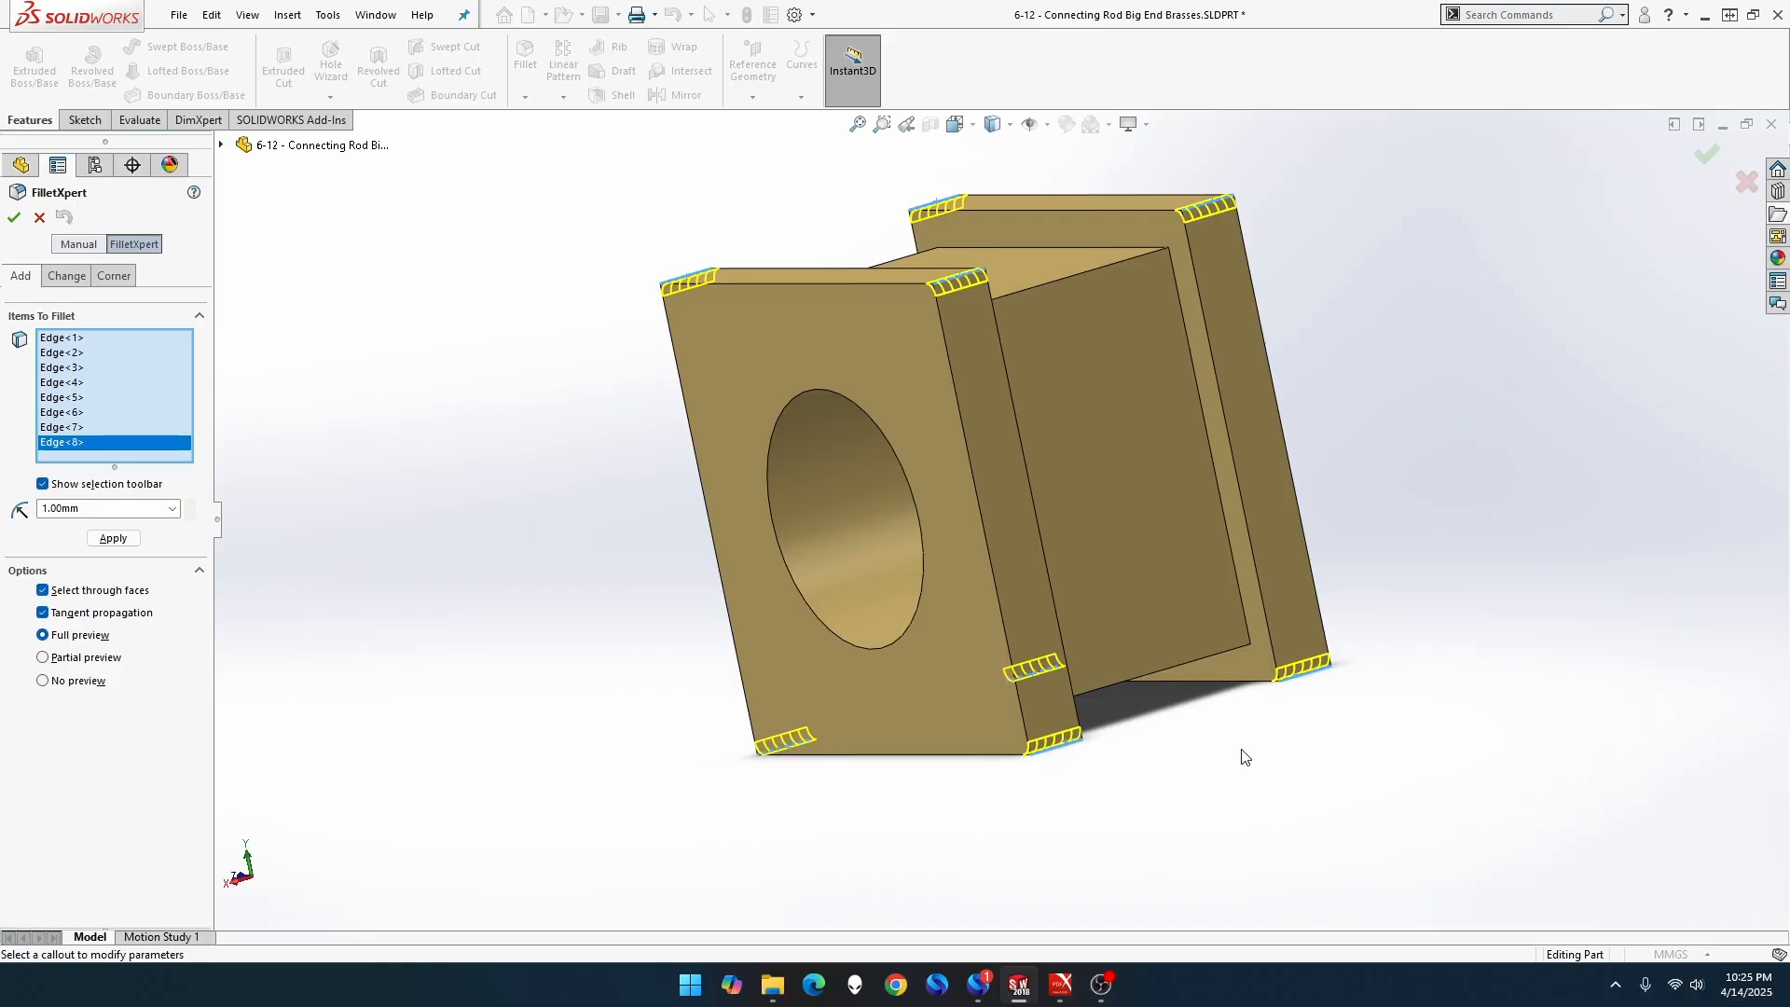
Add the four perimeter edges of the near flange's outer bored face to the 1 mm fillet.
{"action": "left_click", "coordinate": [1018, 701]}
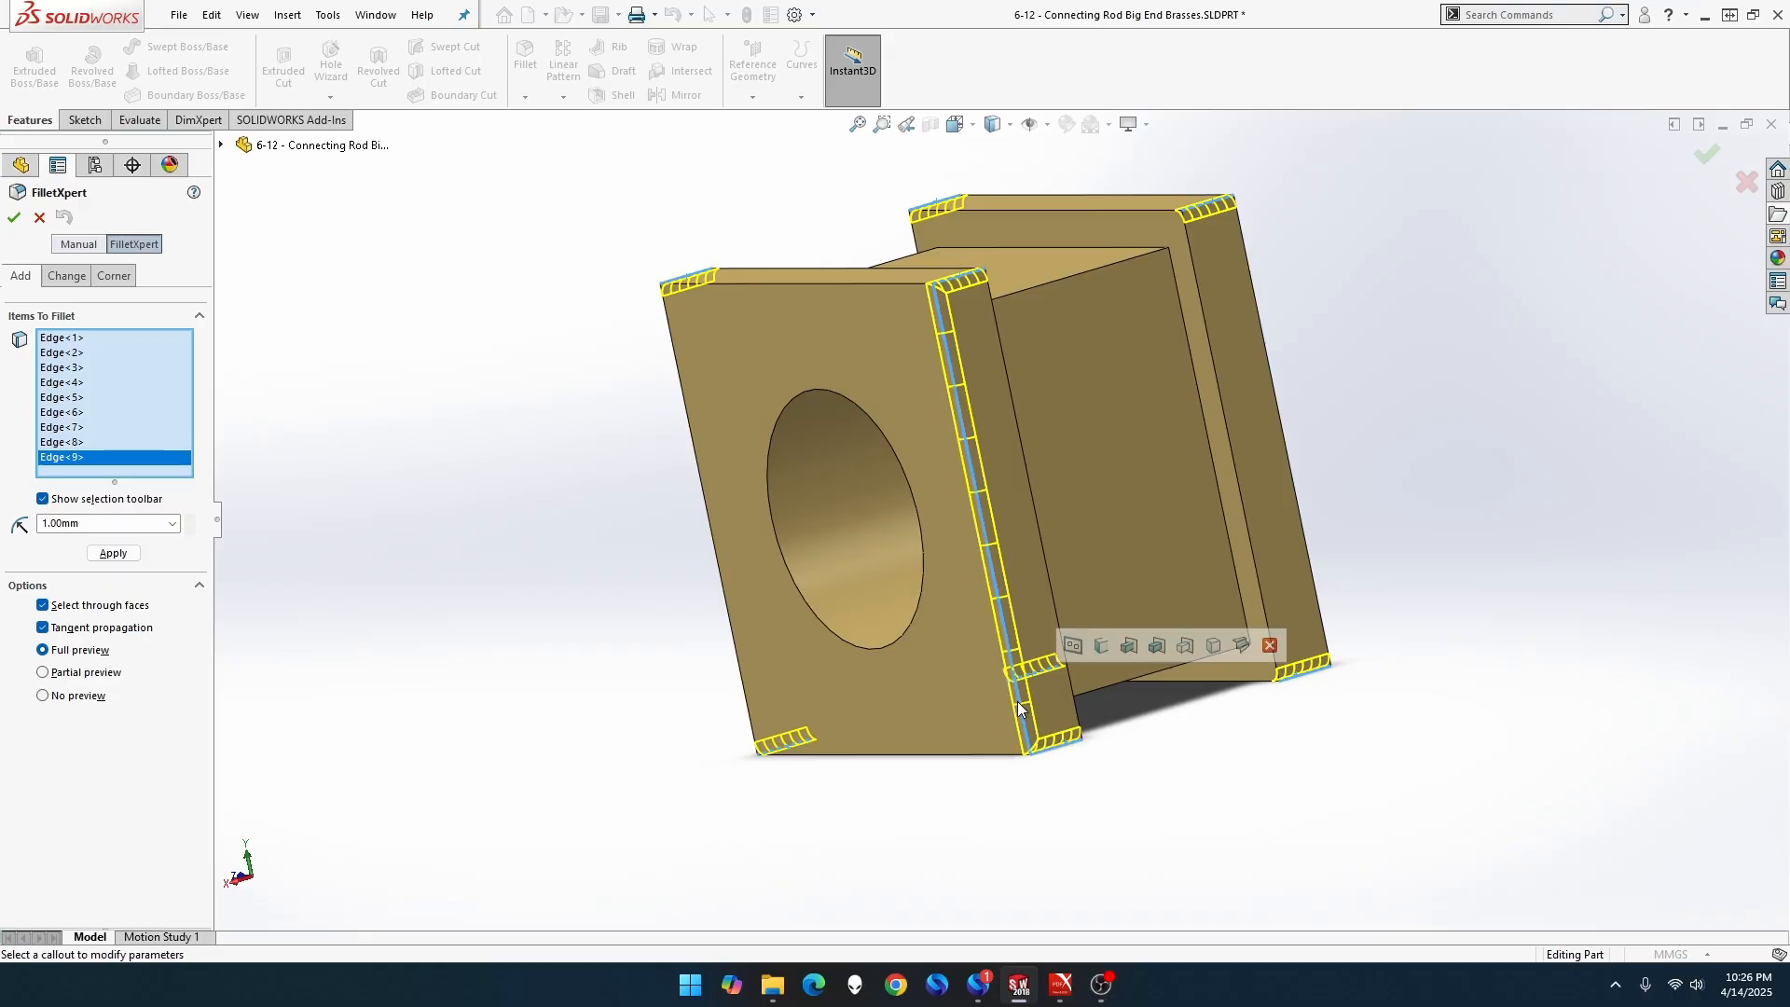
{"action": "left_click", "coordinate": [992, 751]}
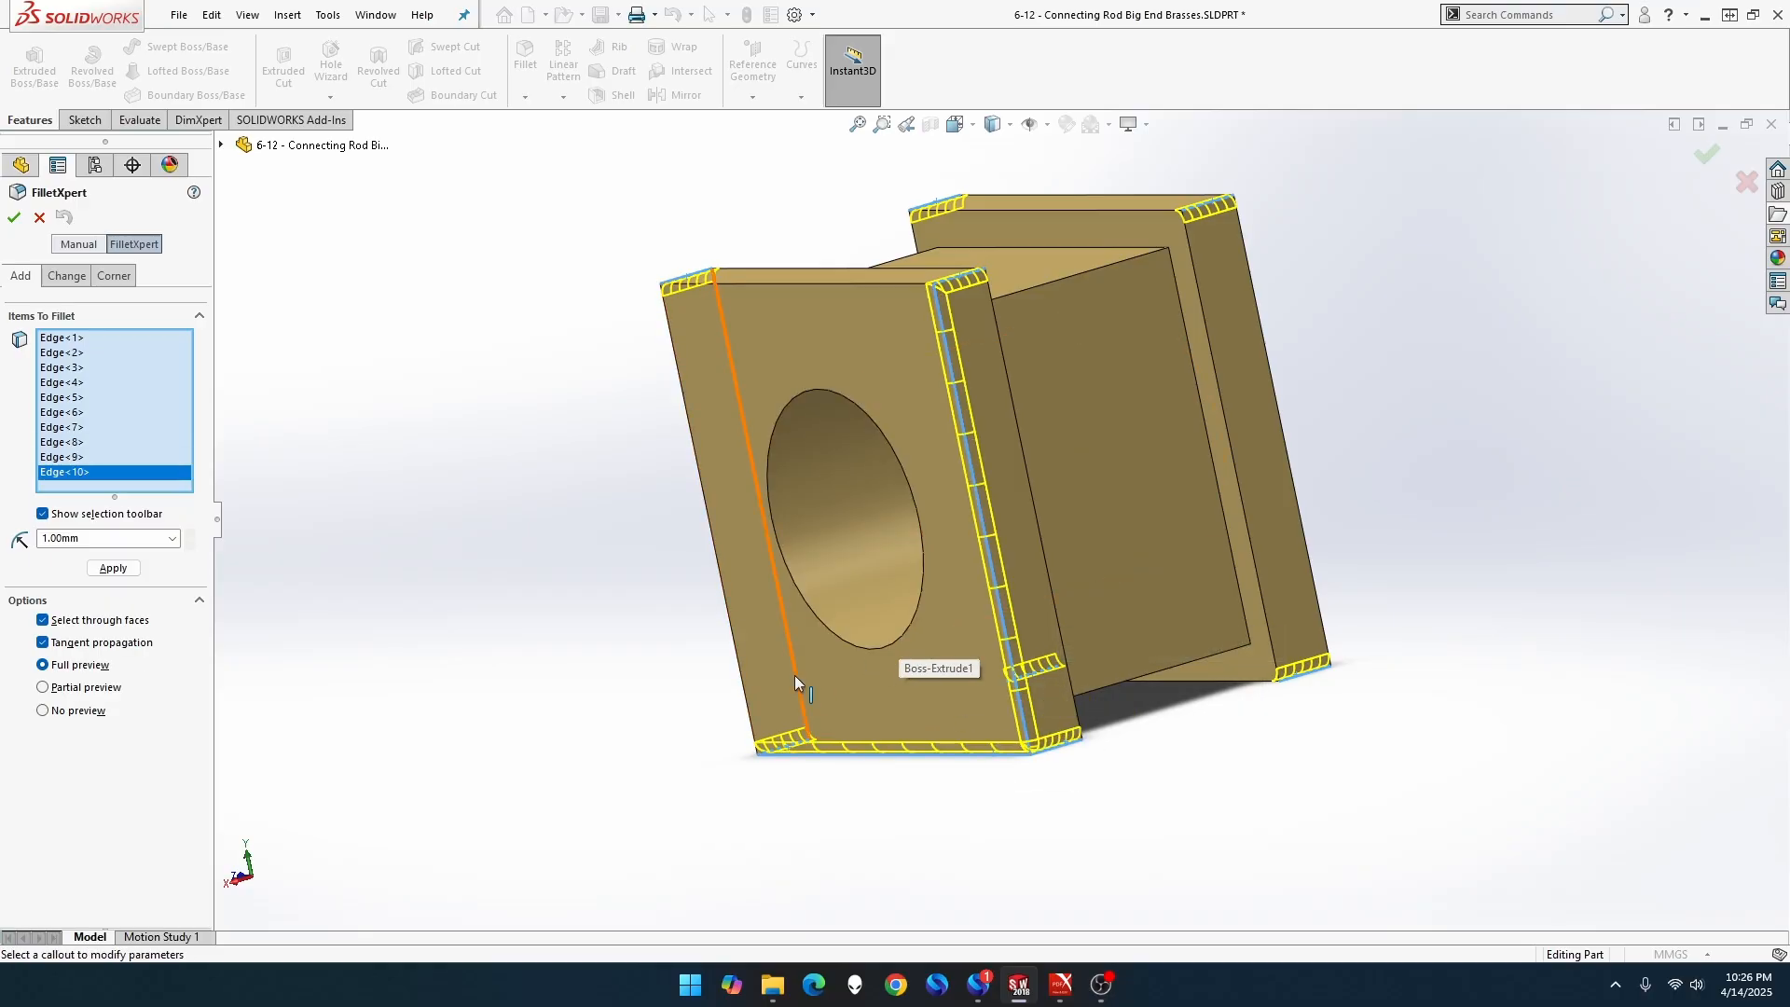
{"action": "left_click", "coordinate": [741, 680]}
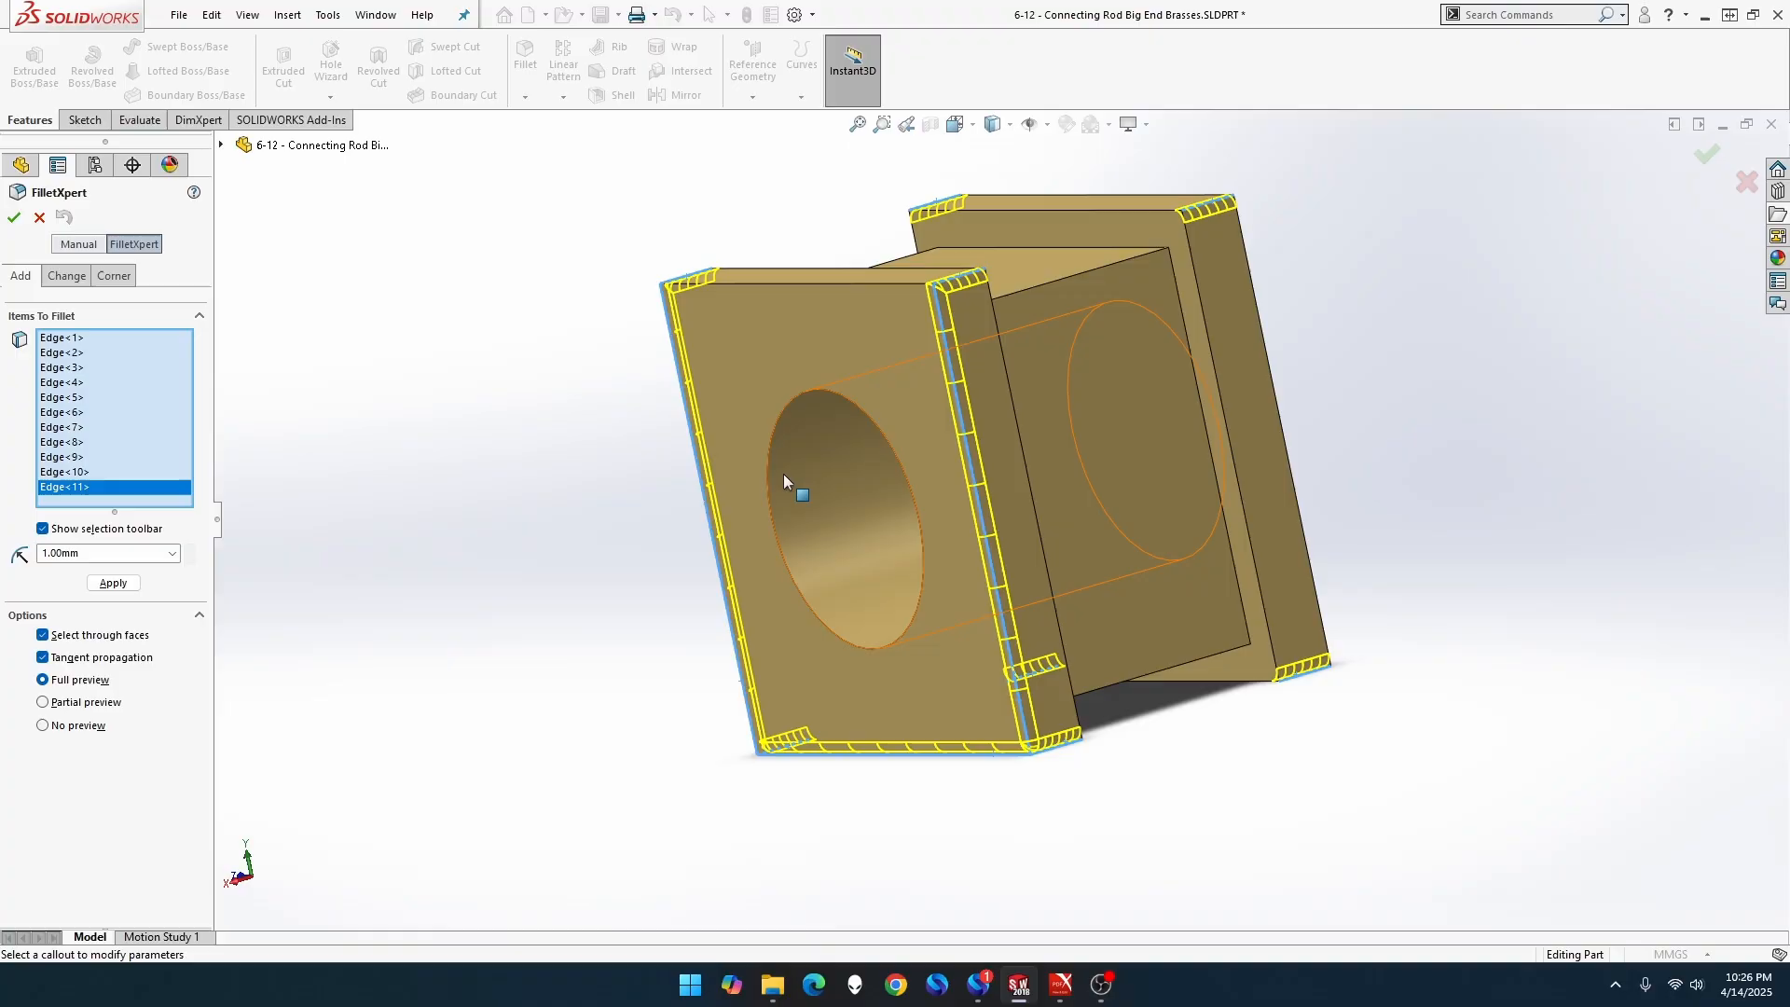
{"action": "left_click", "coordinate": [822, 285]}
Add the four perimeter edges of the far flange's outer bored face and apply the 1 mm fillet.
{"action": "middle_click_drag", "start_coordinate": [836, 361], "coordinate": [695, 458]}
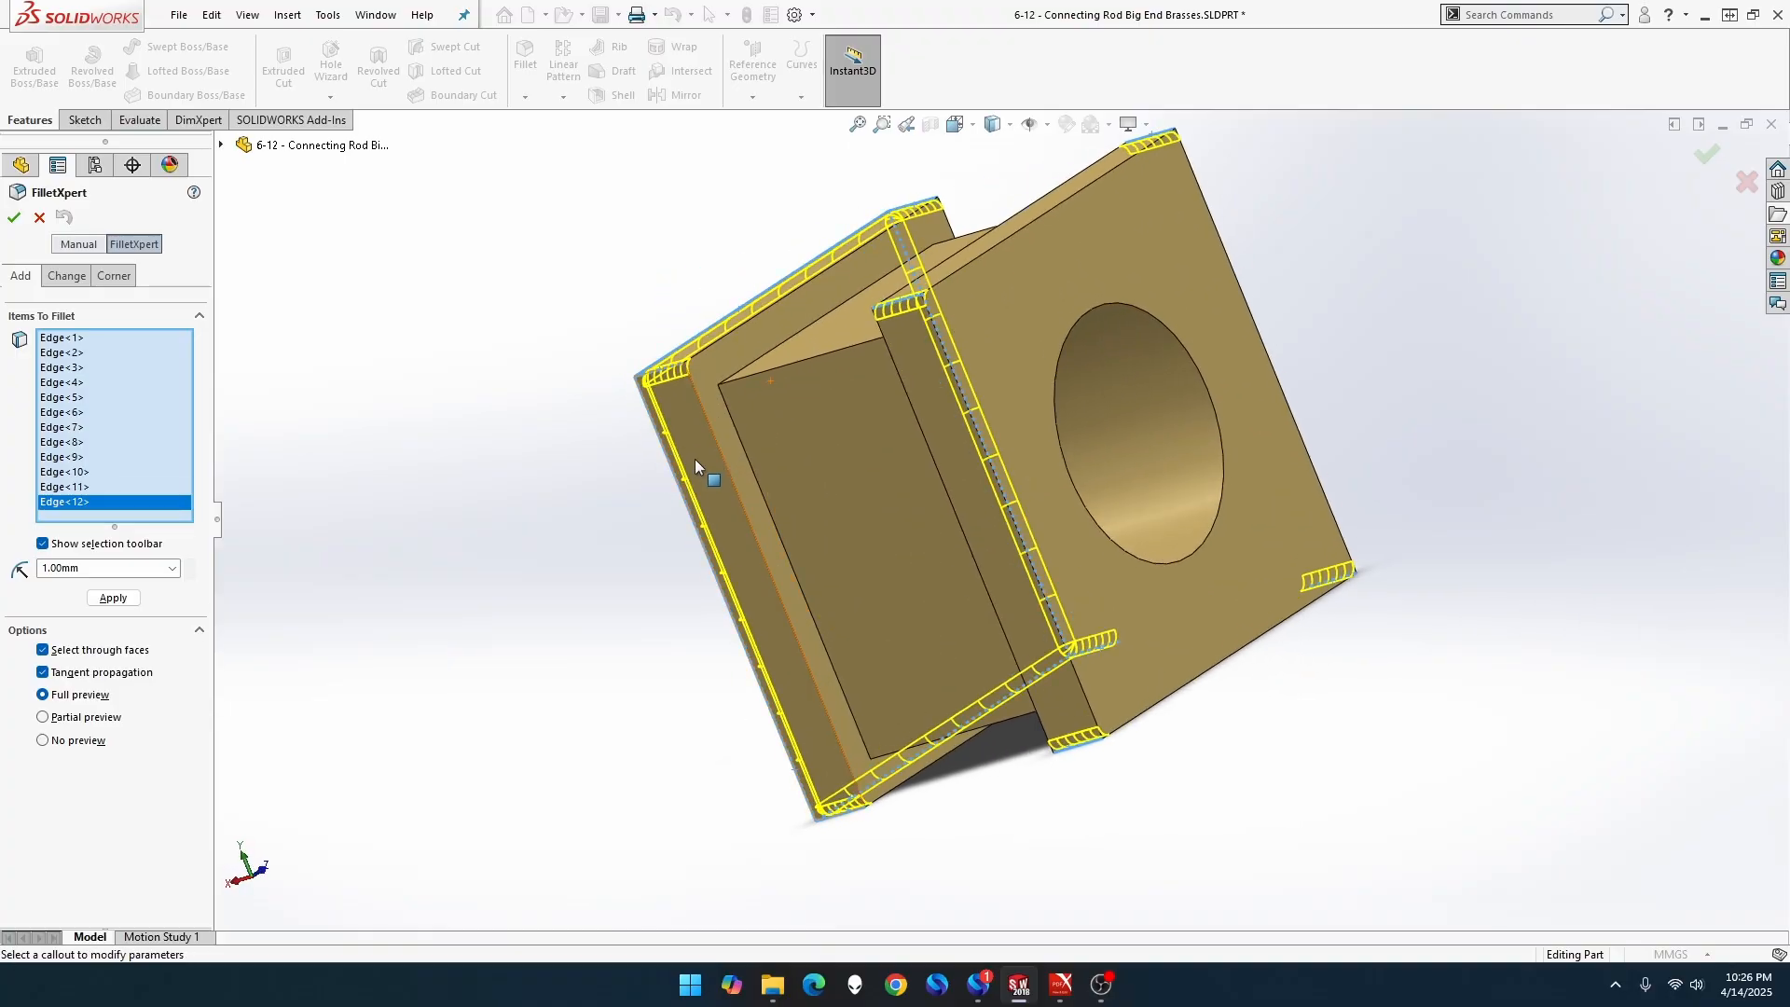
{"action": "left_click", "coordinate": [967, 265]}
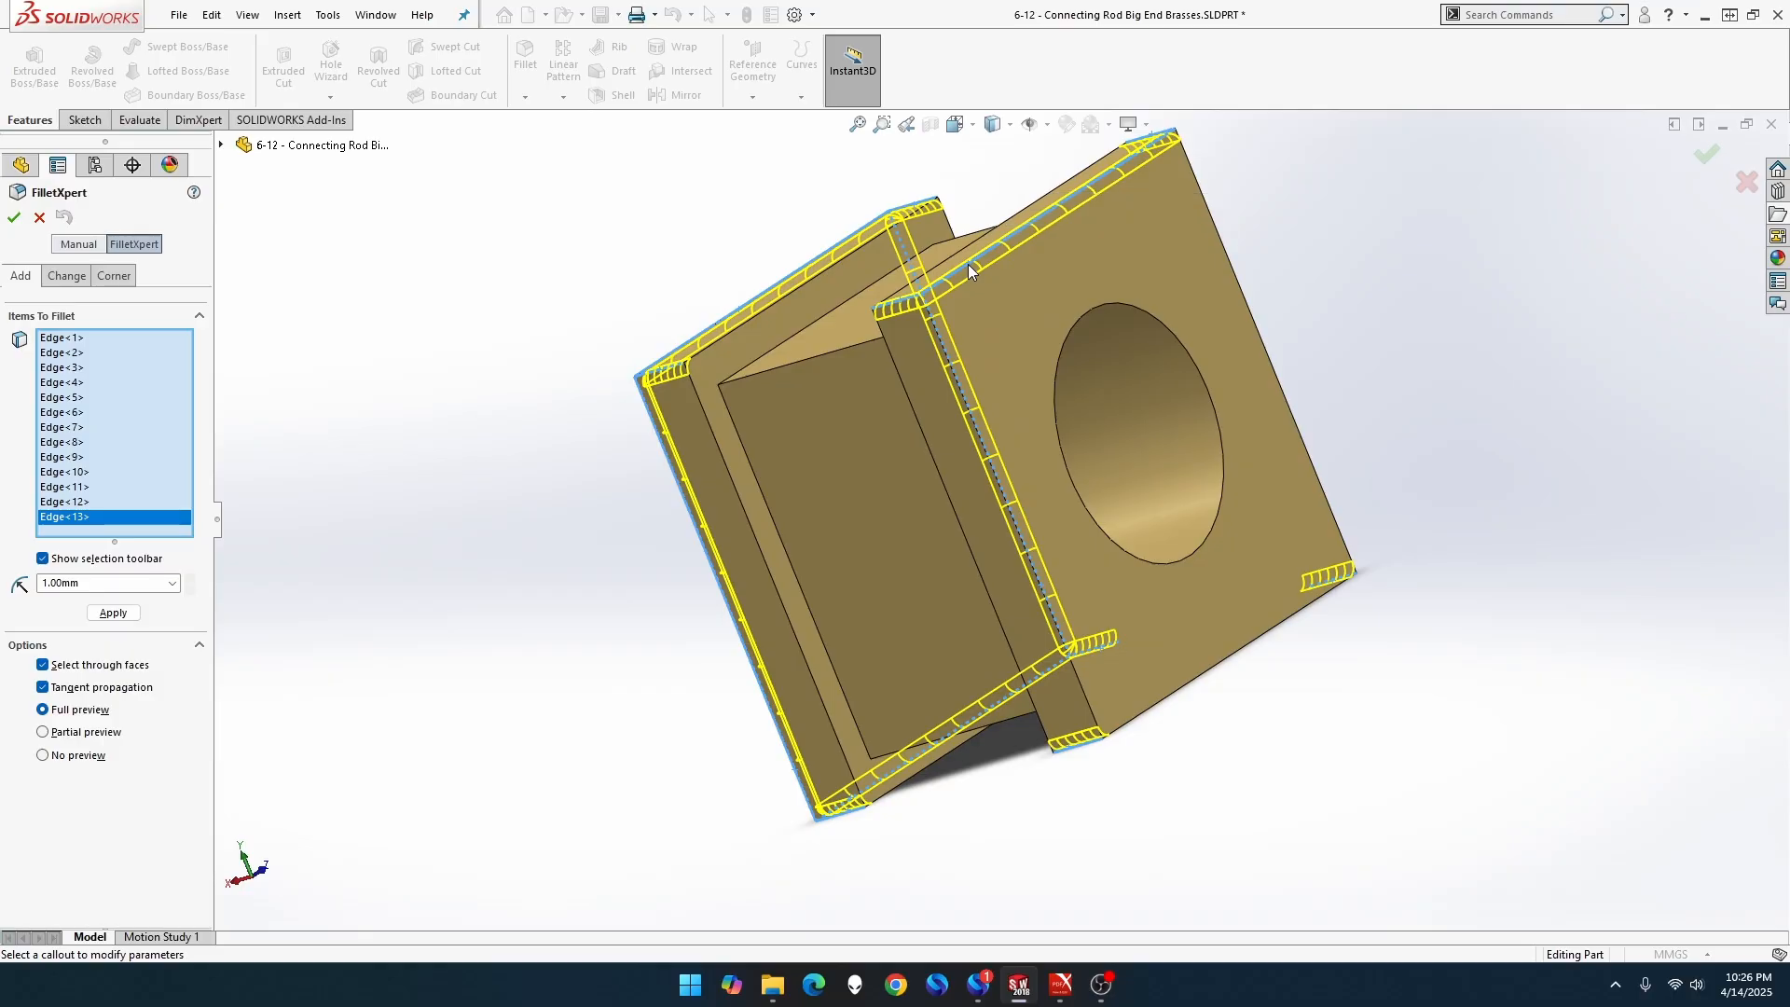
{"action": "middle_click_drag", "start_coordinate": [967, 265], "coordinate": [984, 267]}
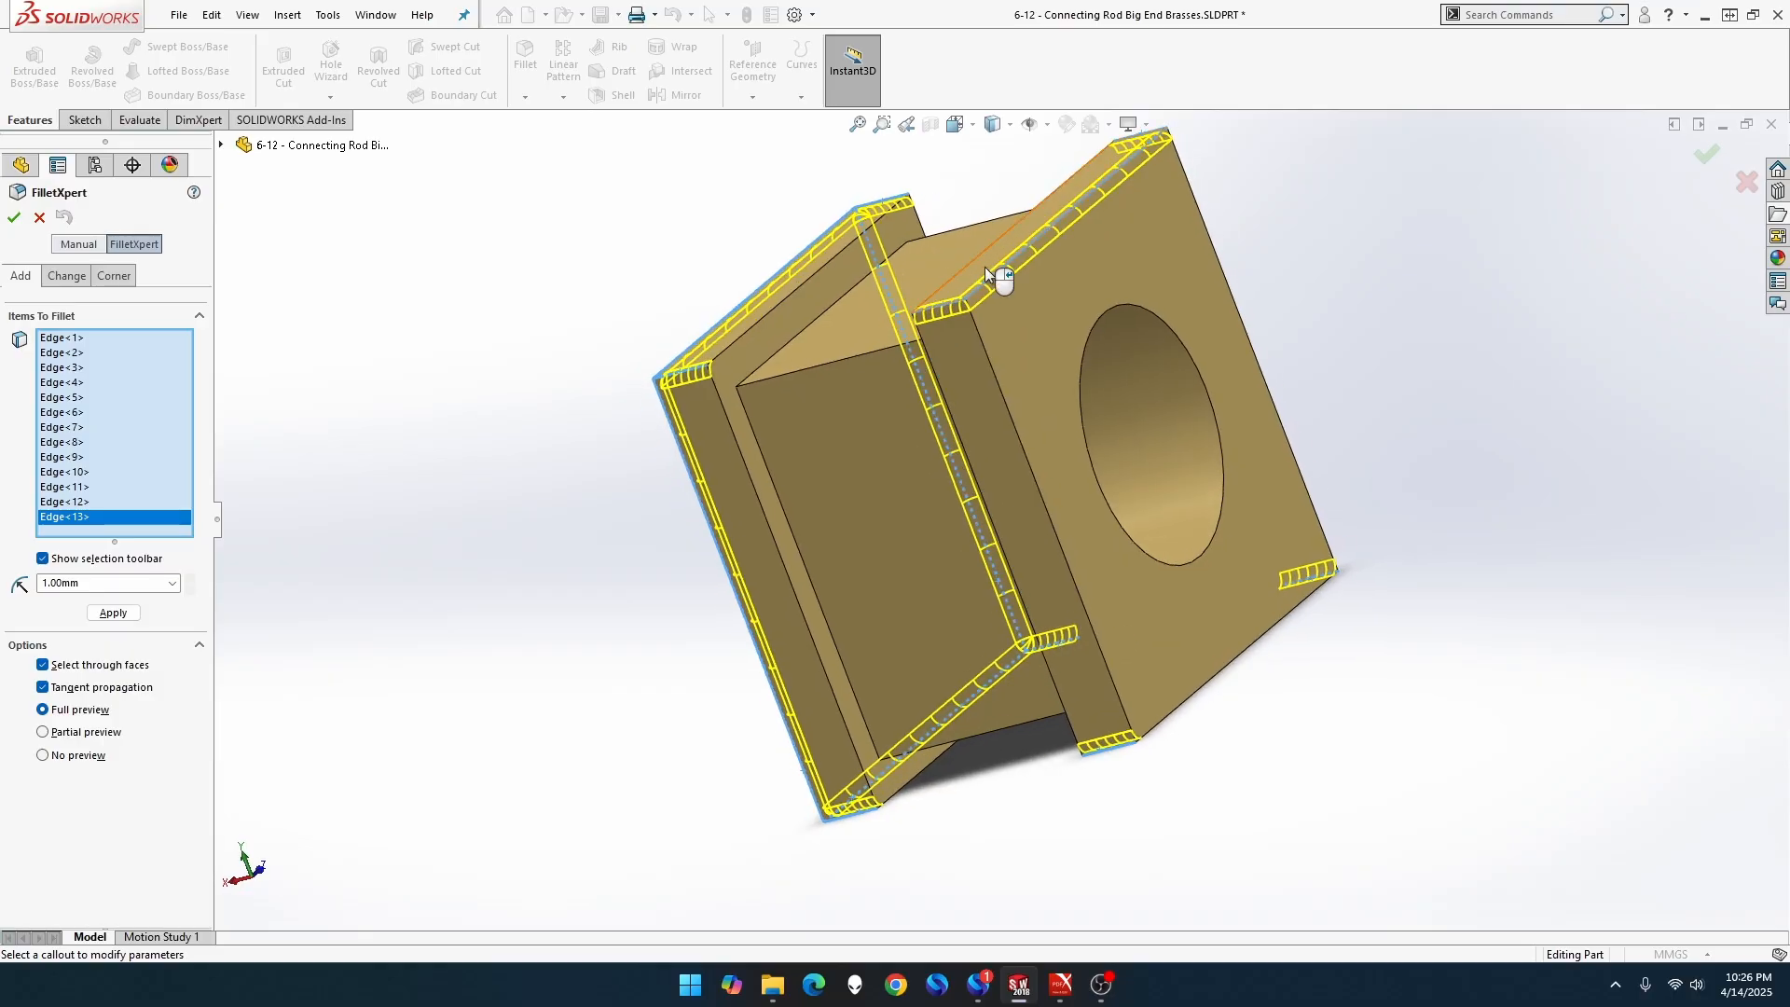
{"action": "left_click", "coordinate": [1005, 398]}
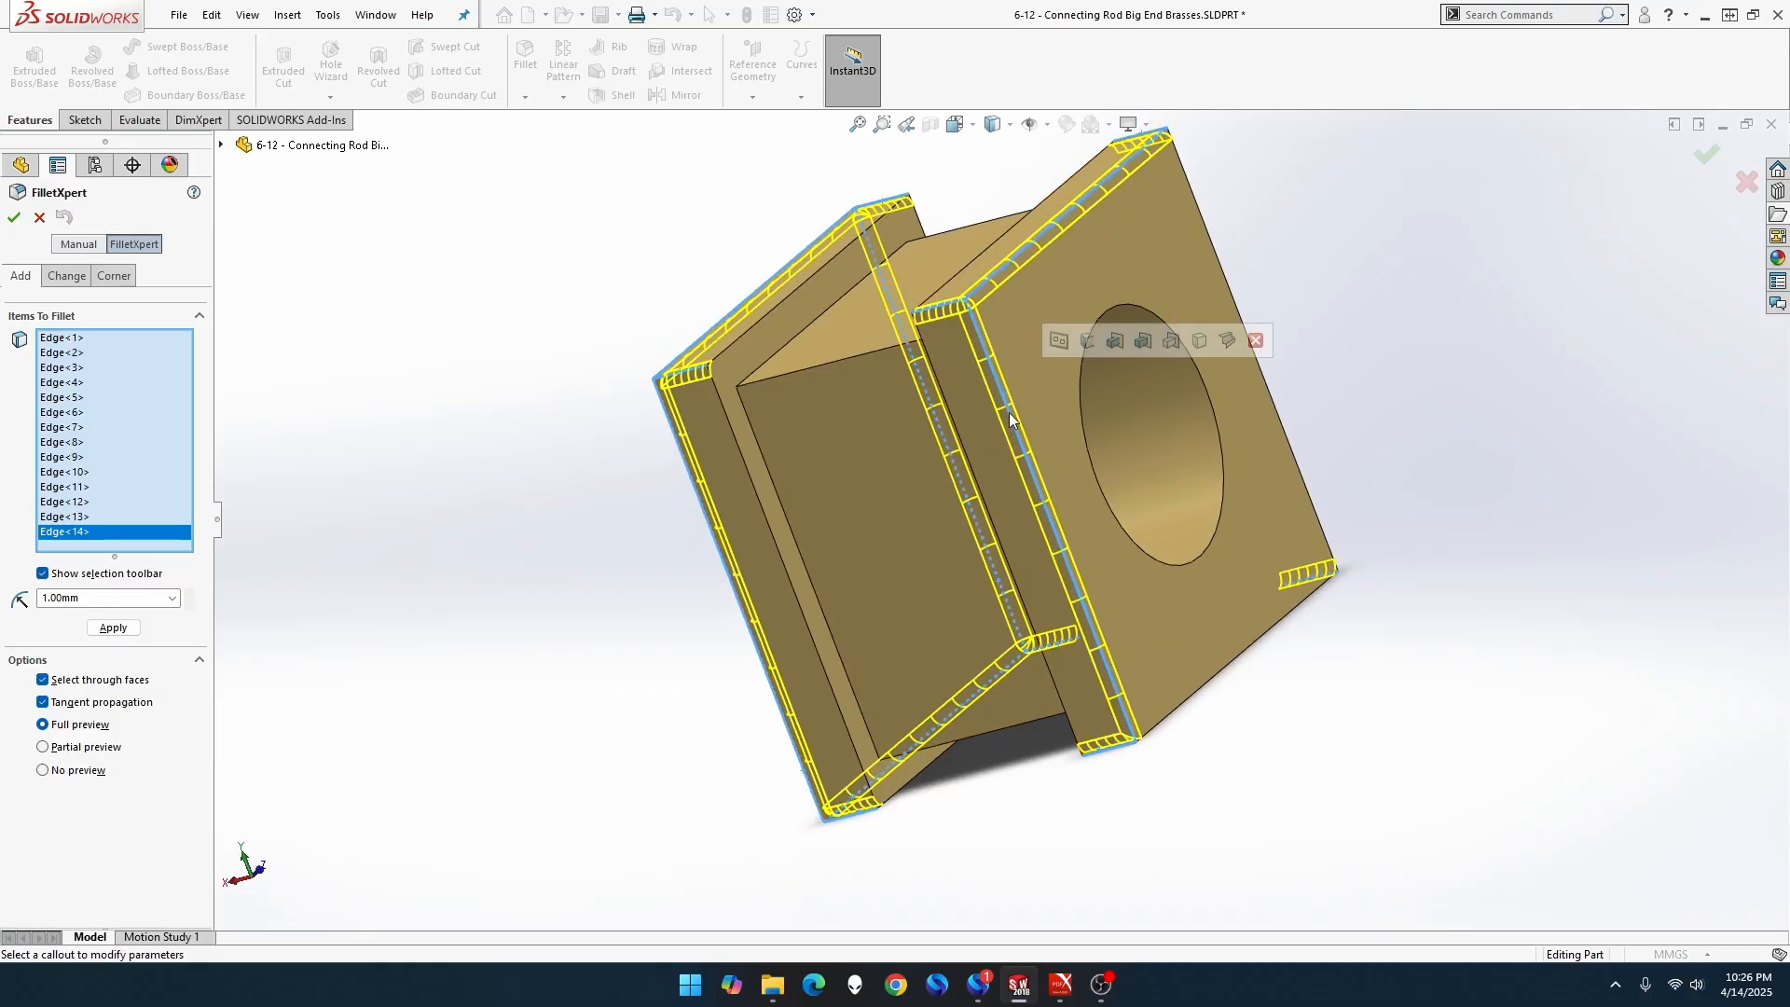
{"action": "left_click", "coordinate": [1210, 671]}
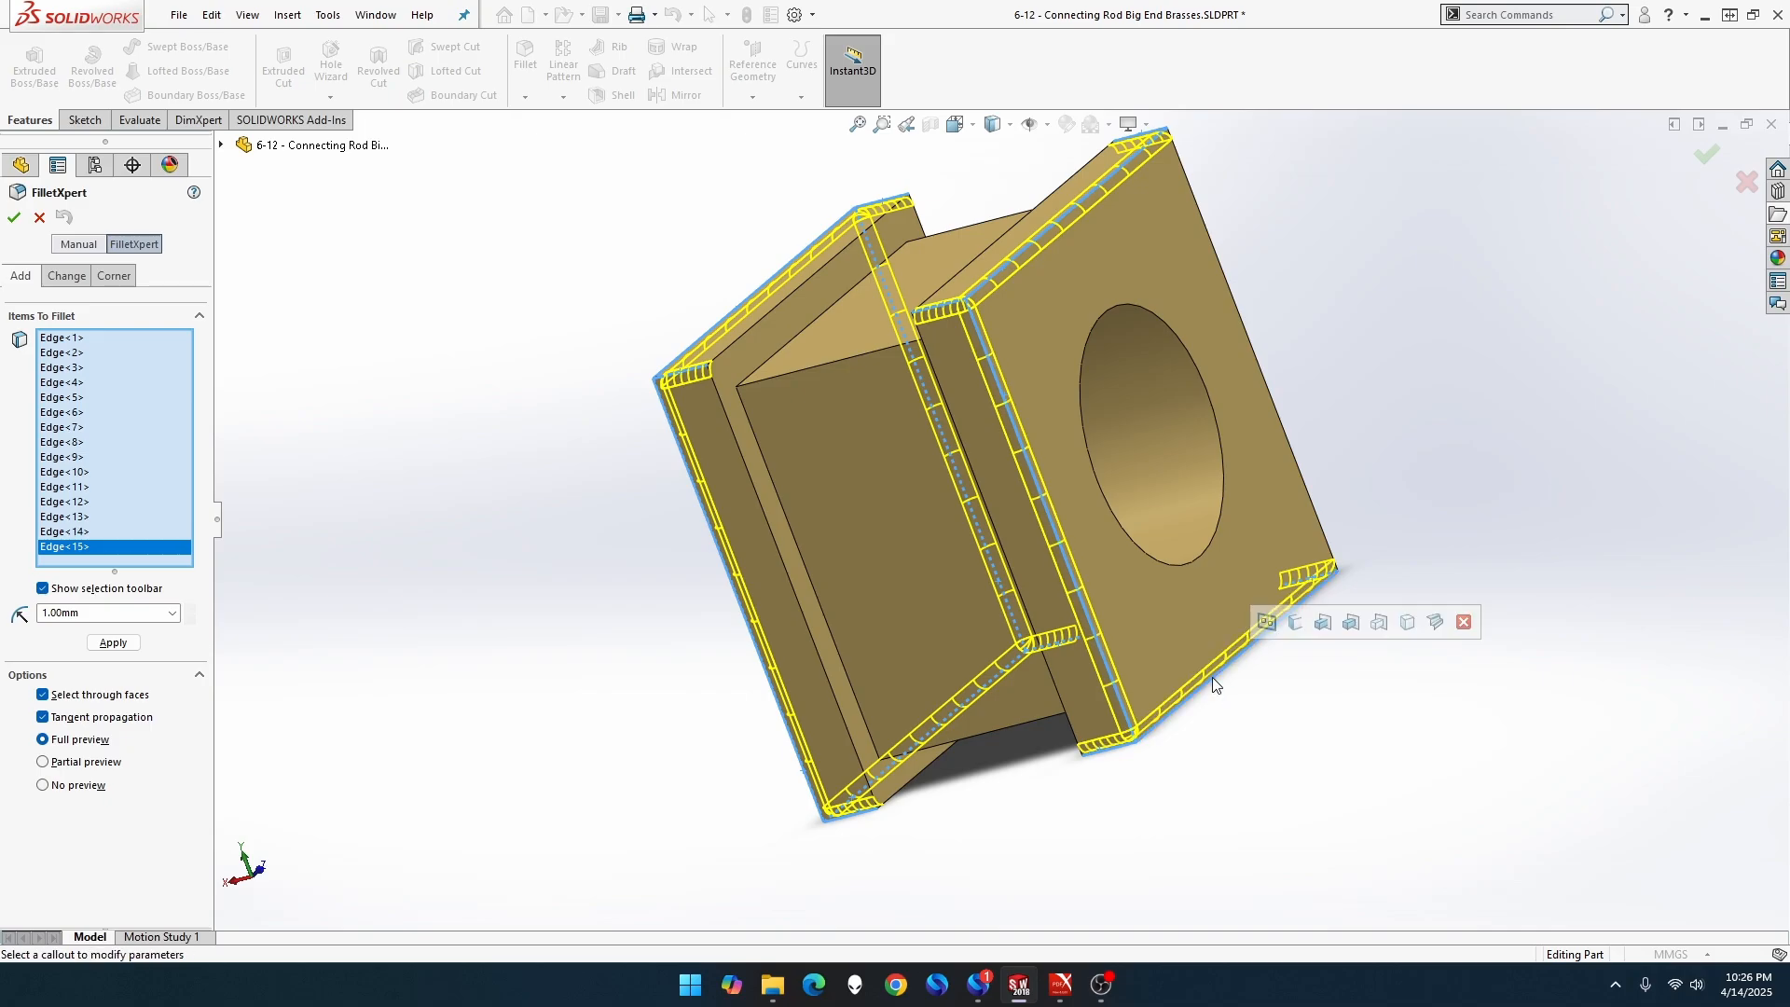
{"action": "left_click", "coordinate": [1297, 478]}
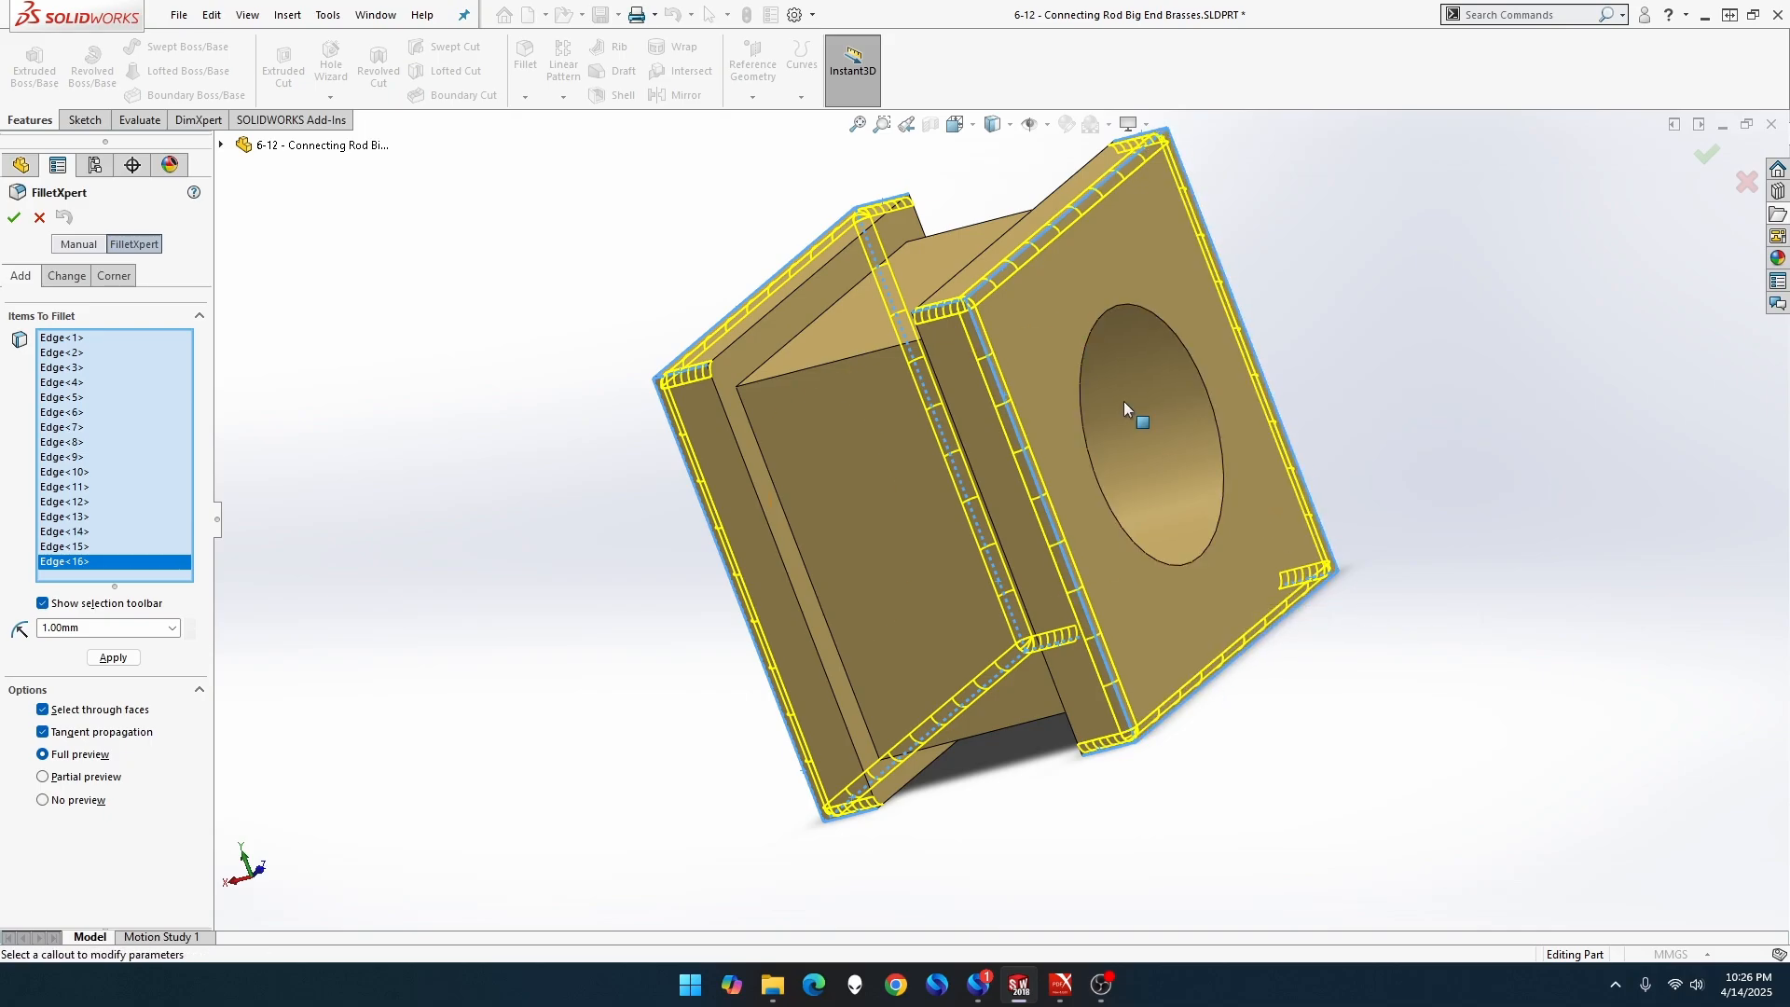
{"action": "left_click", "coordinate": [14, 217]}
Examine the filleted flange edges, the side recesses and the bore from different angles.
{"action": "middle_click_drag", "start_coordinate": [434, 466], "coordinate": [779, 531]}
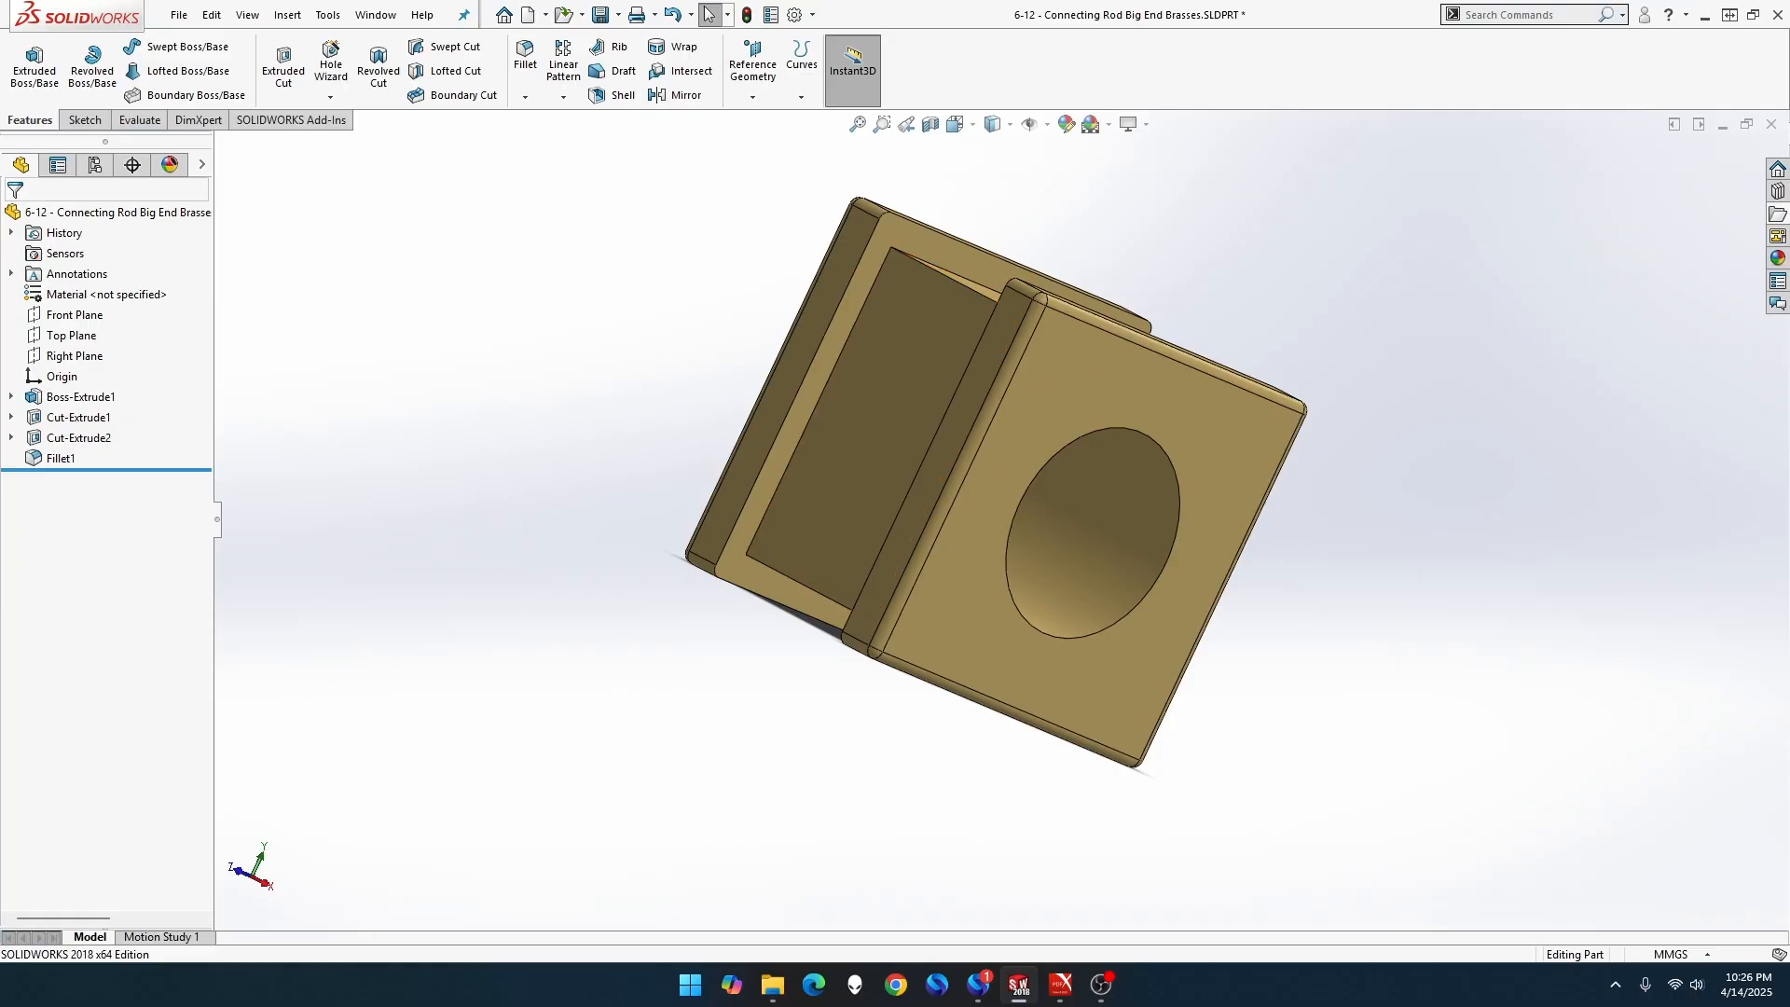
{"action": "scroll", "coordinate": [389, 319], "scroll_direction": "down", "scroll_amount": 2}
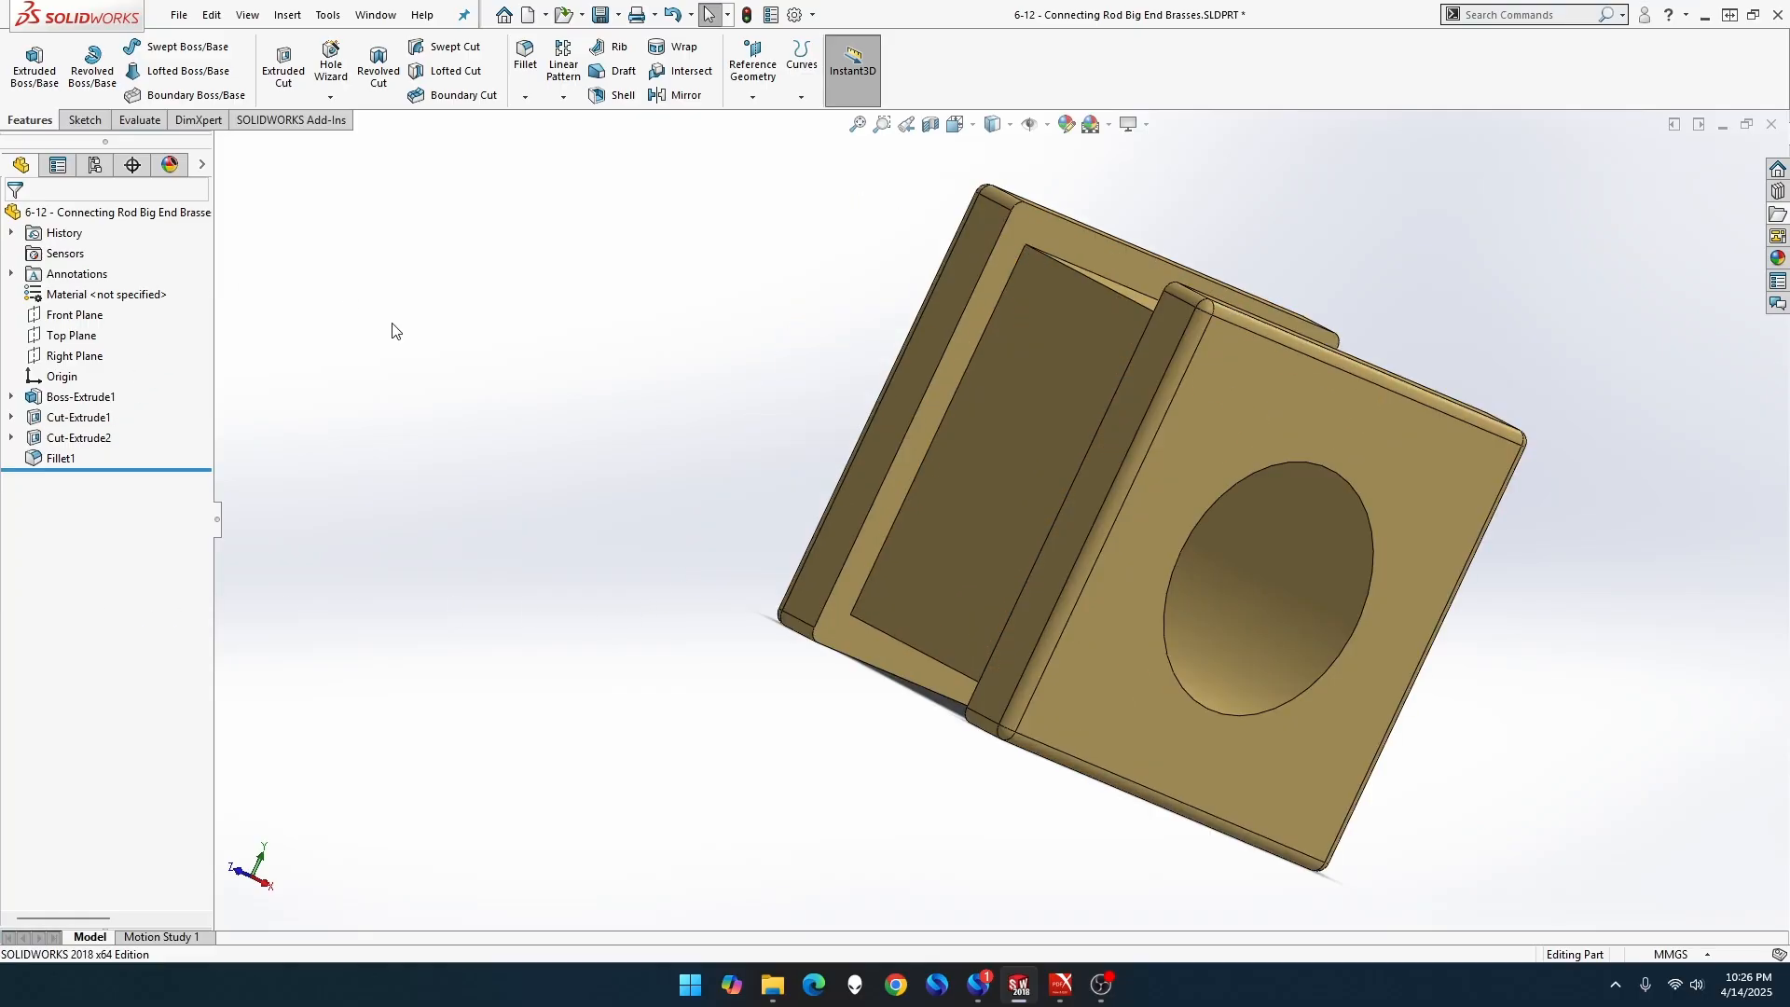
{"action": "scroll", "coordinate": [438, 381], "scroll_direction": "down", "scroll_amount": 2}
{"action": "scroll", "coordinate": [438, 380], "scroll_direction": "up", "scroll_amount": 2}
{"action": "scroll", "coordinate": [438, 380], "scroll_direction": "down", "scroll_amount": 1}
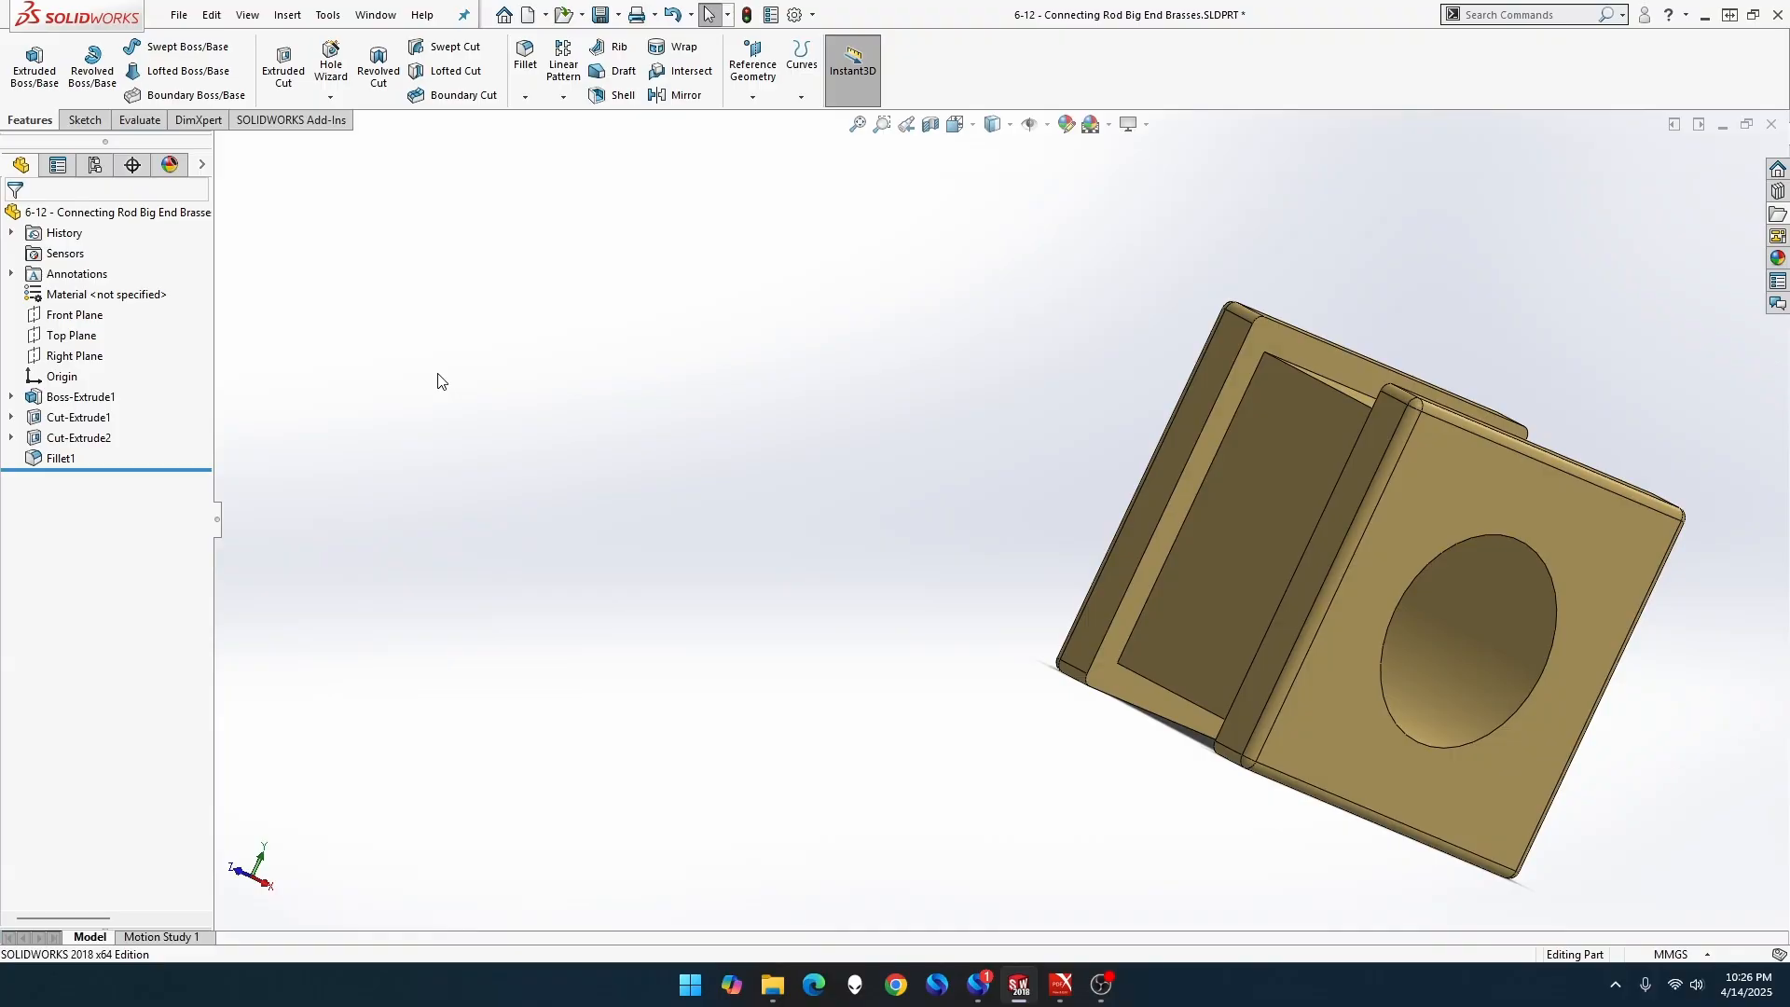
{"action": "middle_click_drag", "start_coordinate": [971, 360], "coordinate": [886, 395]}
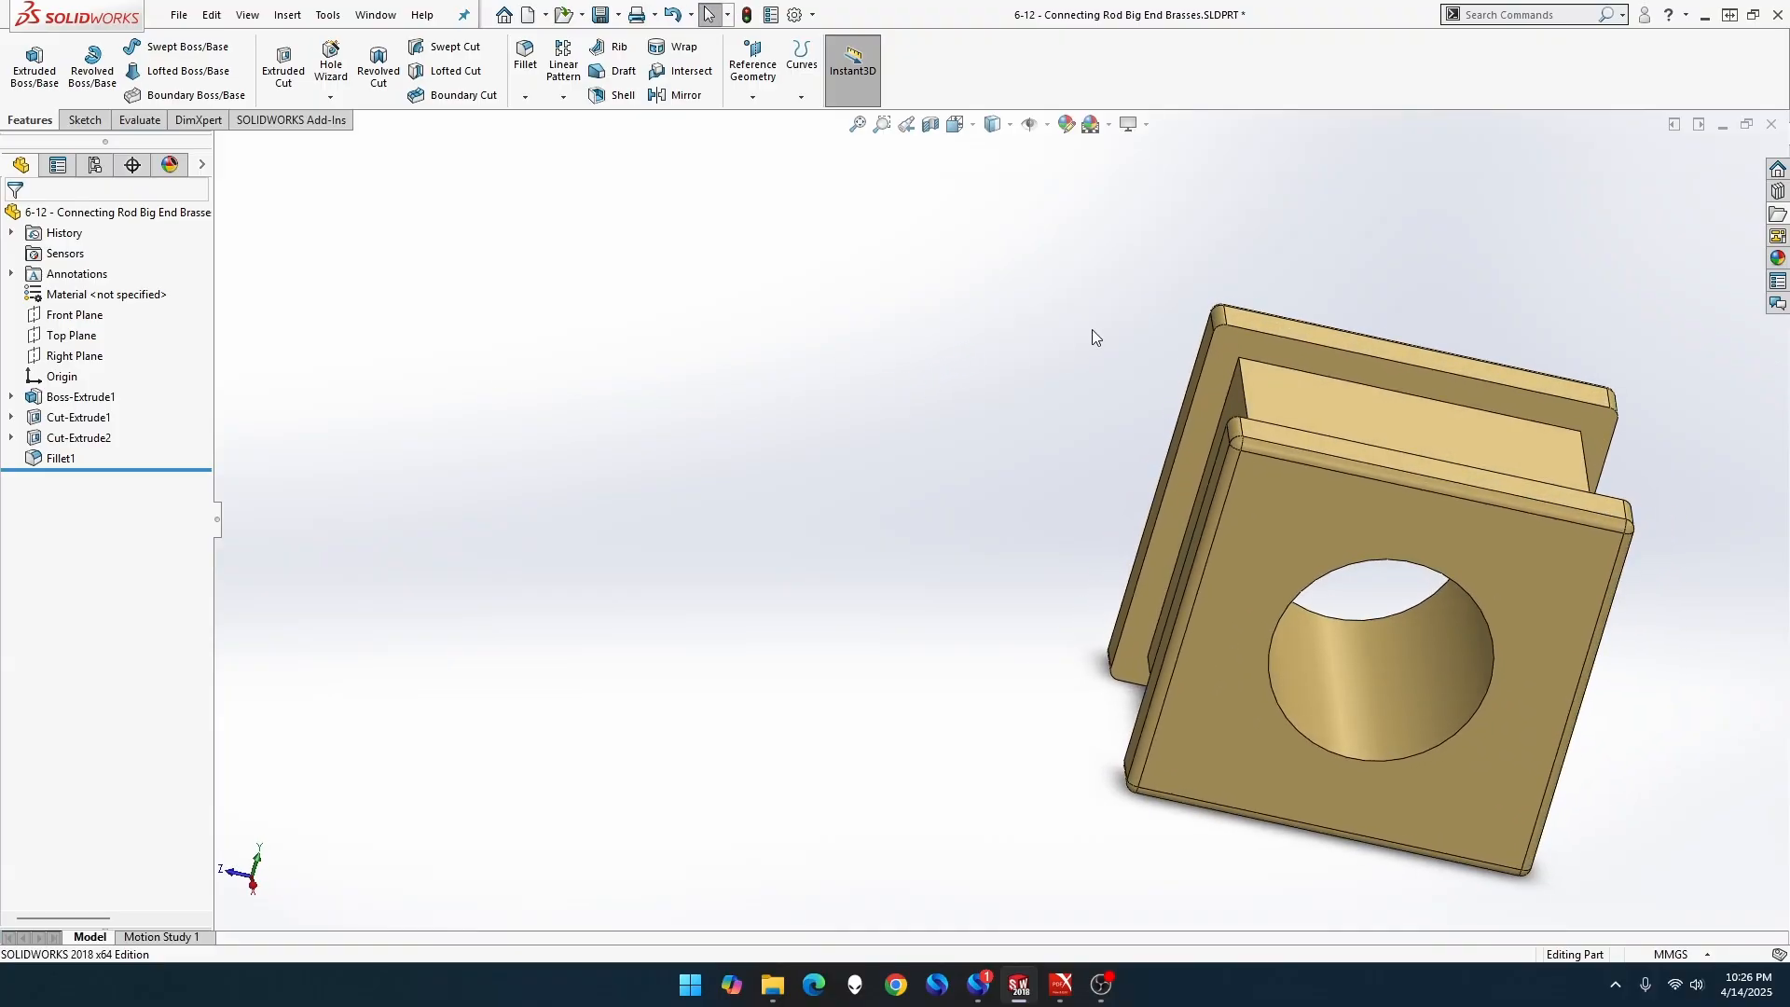
{"action": "scroll", "coordinate": [1093, 330], "scroll_direction": "up", "scroll_amount": 2}
{"action": "scroll", "coordinate": [1092, 328], "scroll_direction": "down", "scroll_amount": 2}
{"action": "scroll", "coordinate": [1089, 222], "scroll_direction": "down", "scroll_amount": 2}
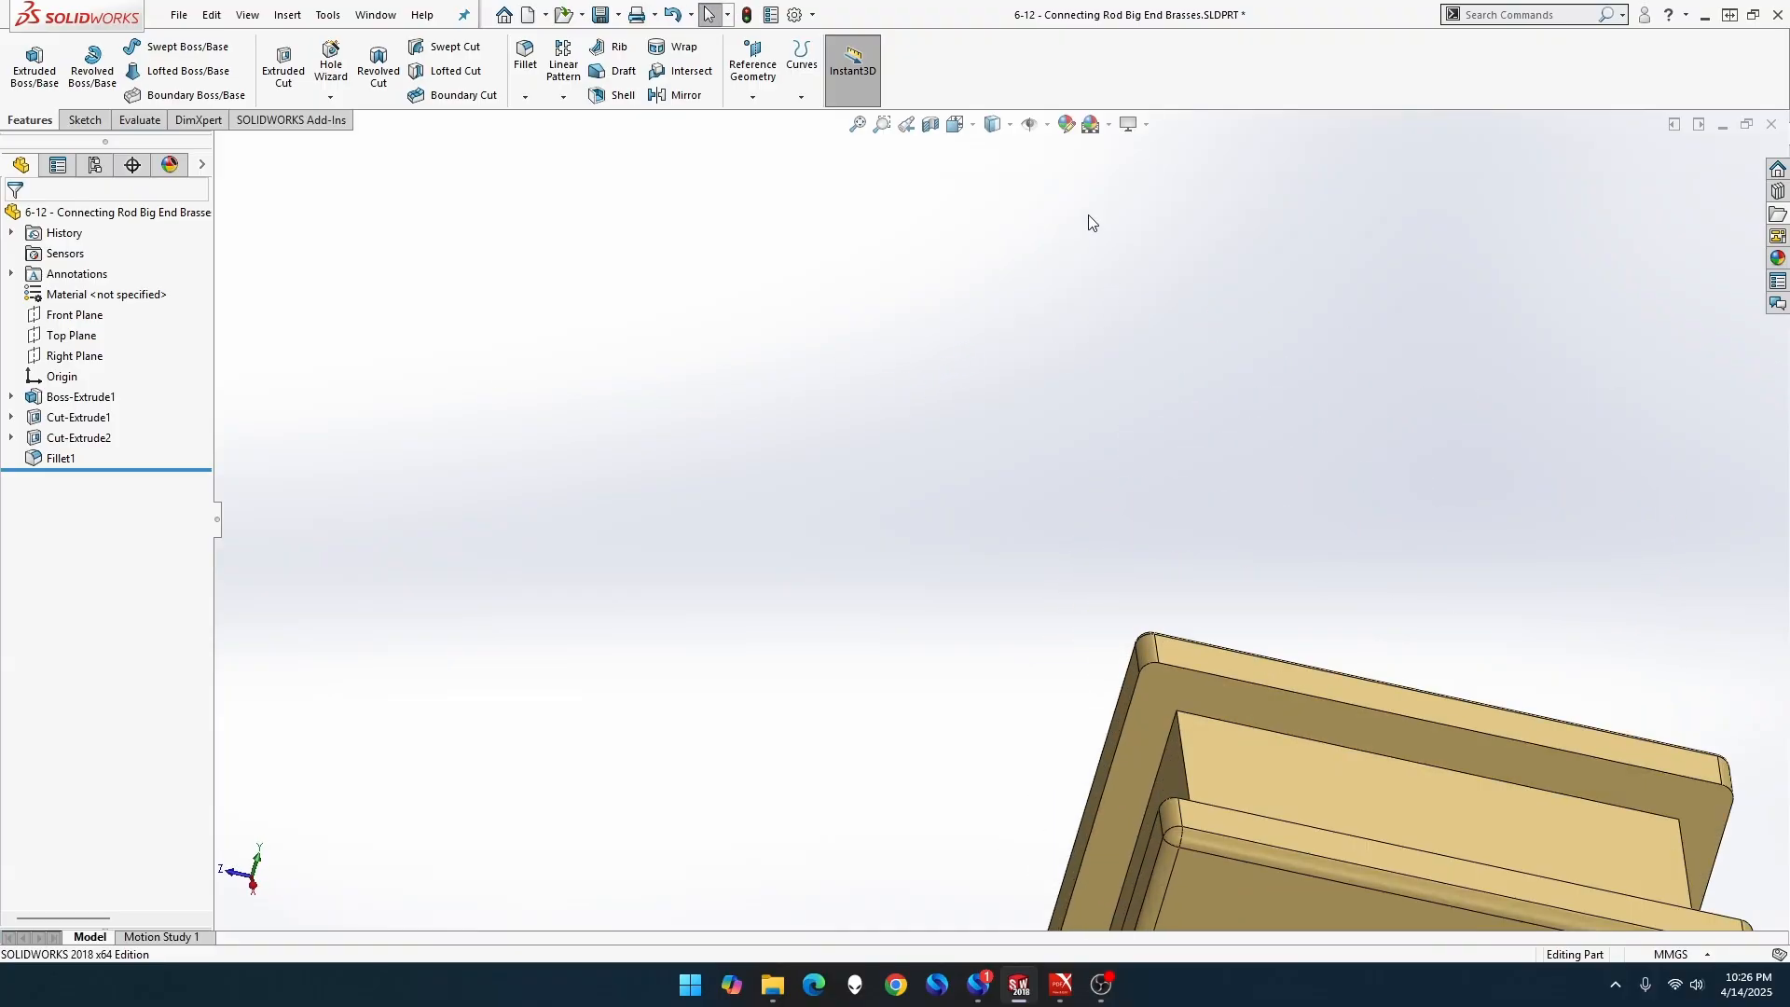
{"action": "scroll", "coordinate": [1107, 699], "scroll_direction": "up", "scroll_amount": 4}
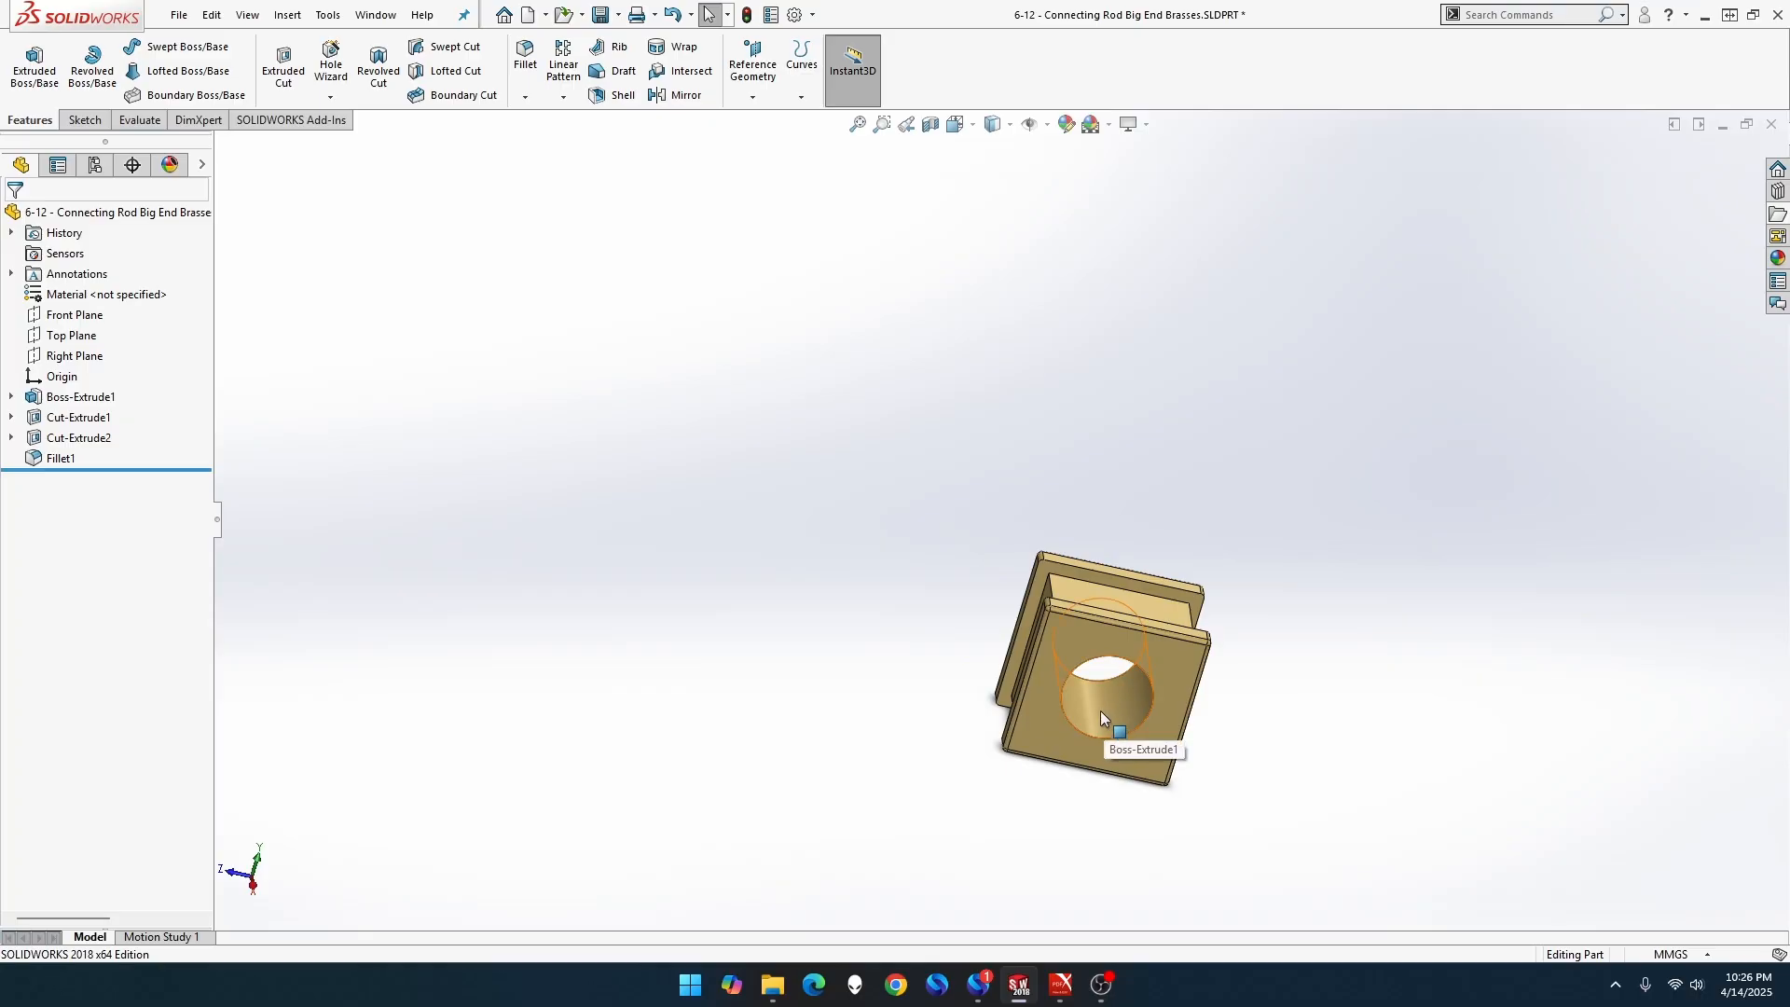
{"action": "scroll", "coordinate": [1100, 712], "scroll_direction": "down", "scroll_amount": 1}
{"action": "scroll", "coordinate": [1100, 711], "scroll_direction": "down", "scroll_amount": 3}
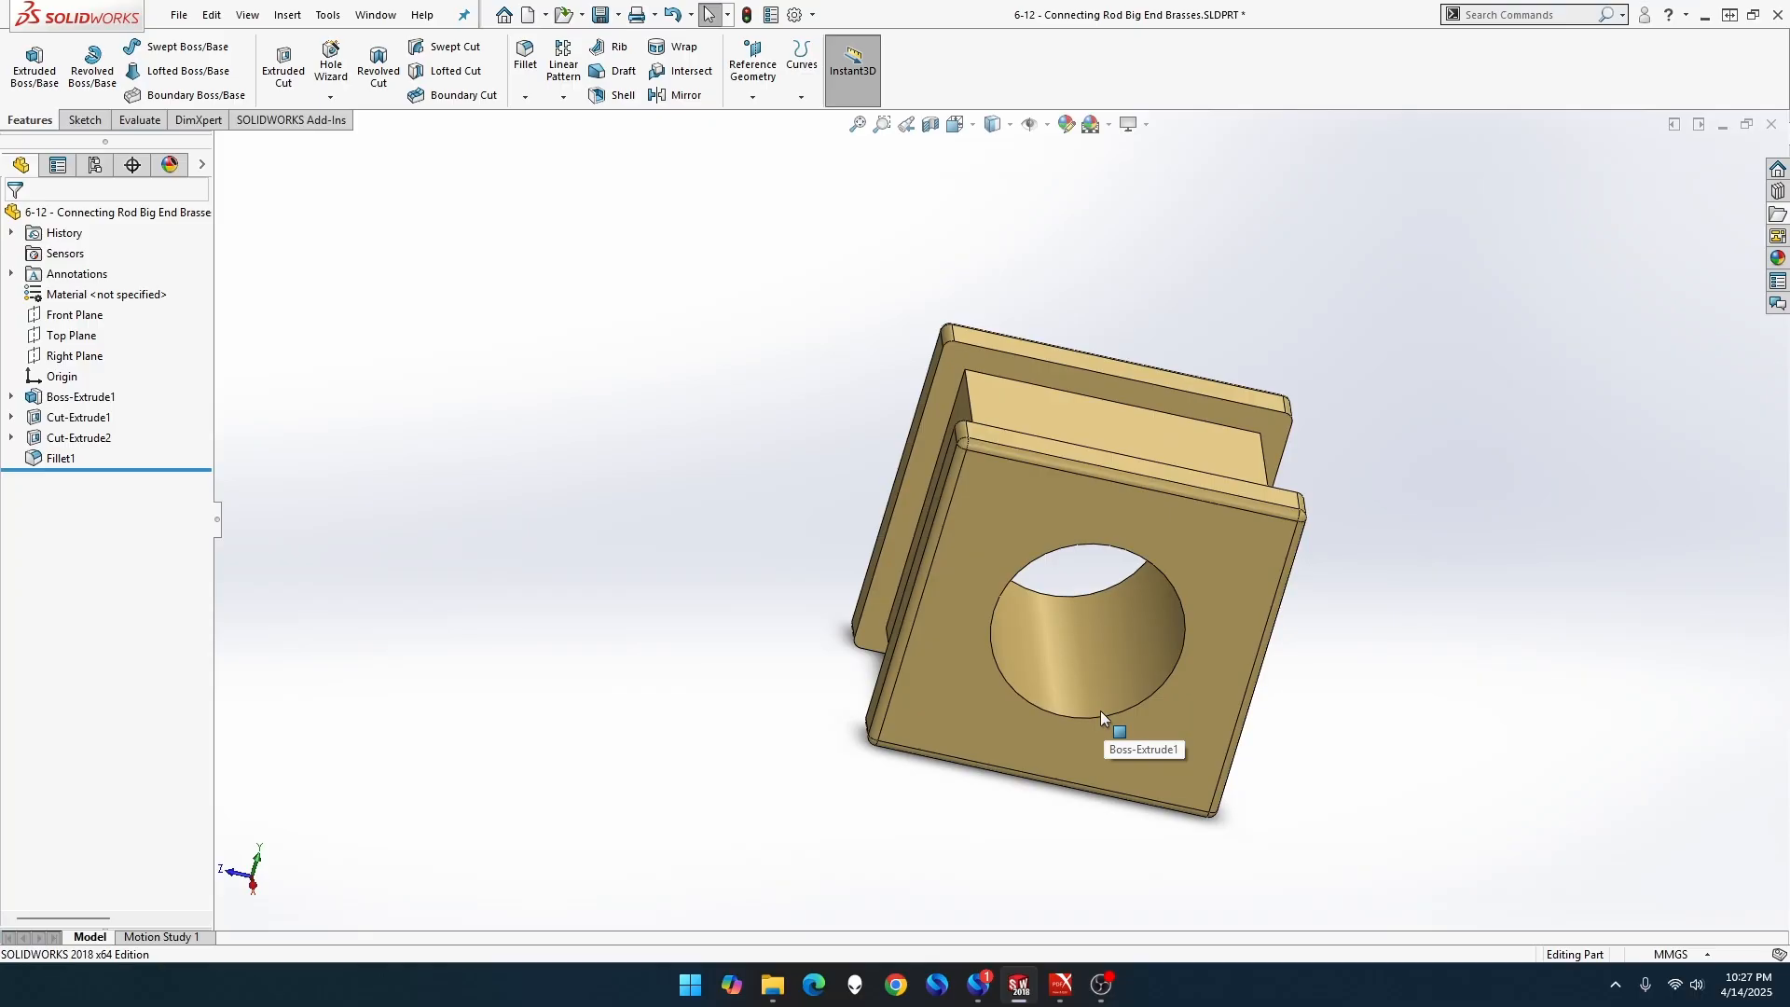
Start a sketch on the upper recess floor, viewed square on, and draw a circle about 8 mm in diameter near the origin.
{"action": "right_click", "coordinate": [1124, 440]}
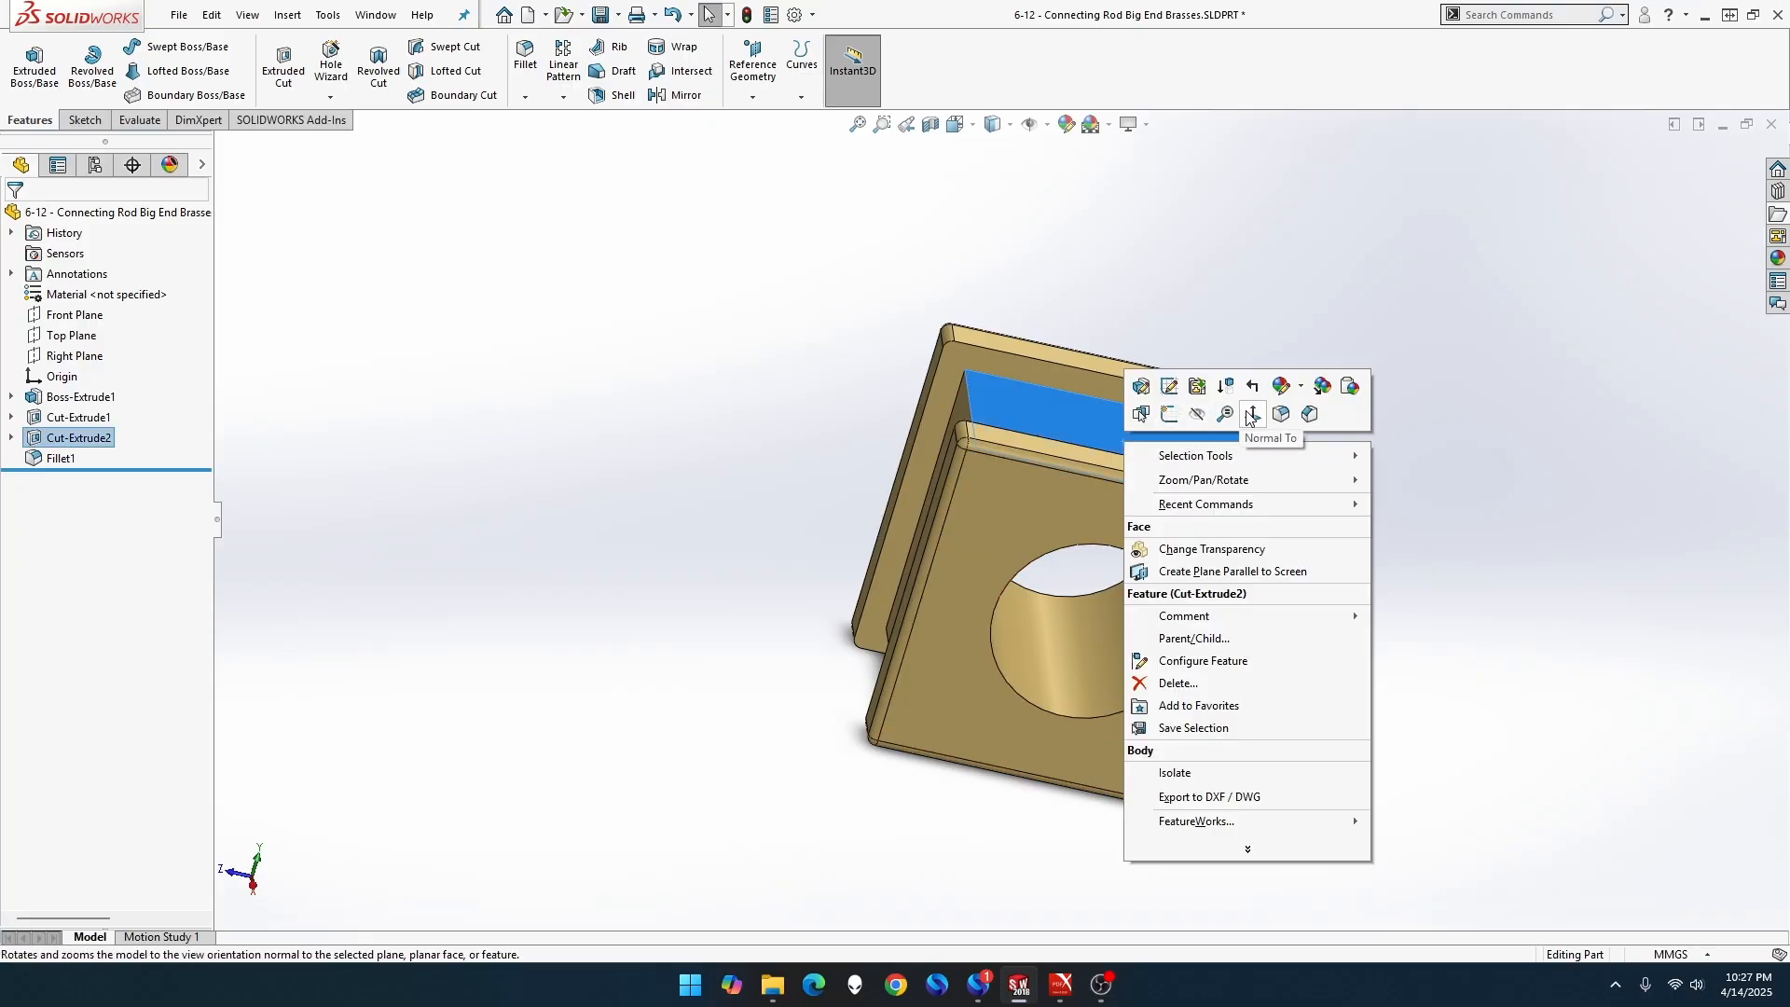
{"action": "left_click", "coordinate": [1250, 414]}
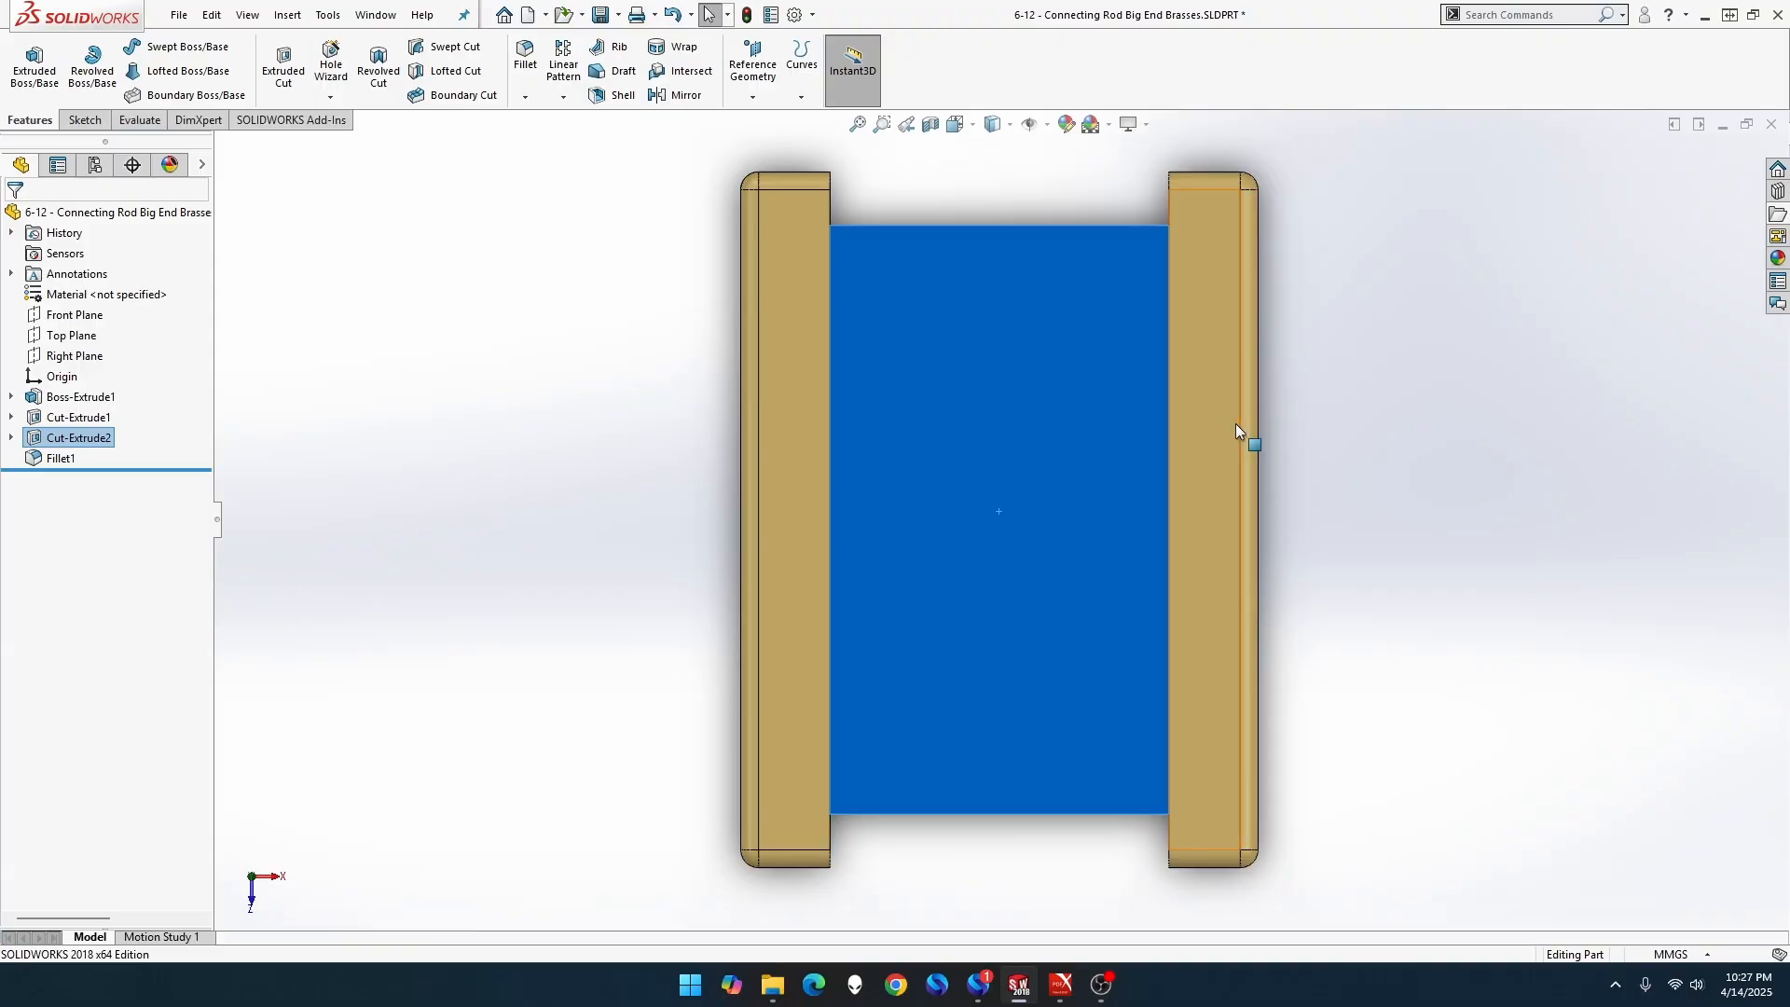
{"action": "right_click", "coordinate": [1030, 522]}
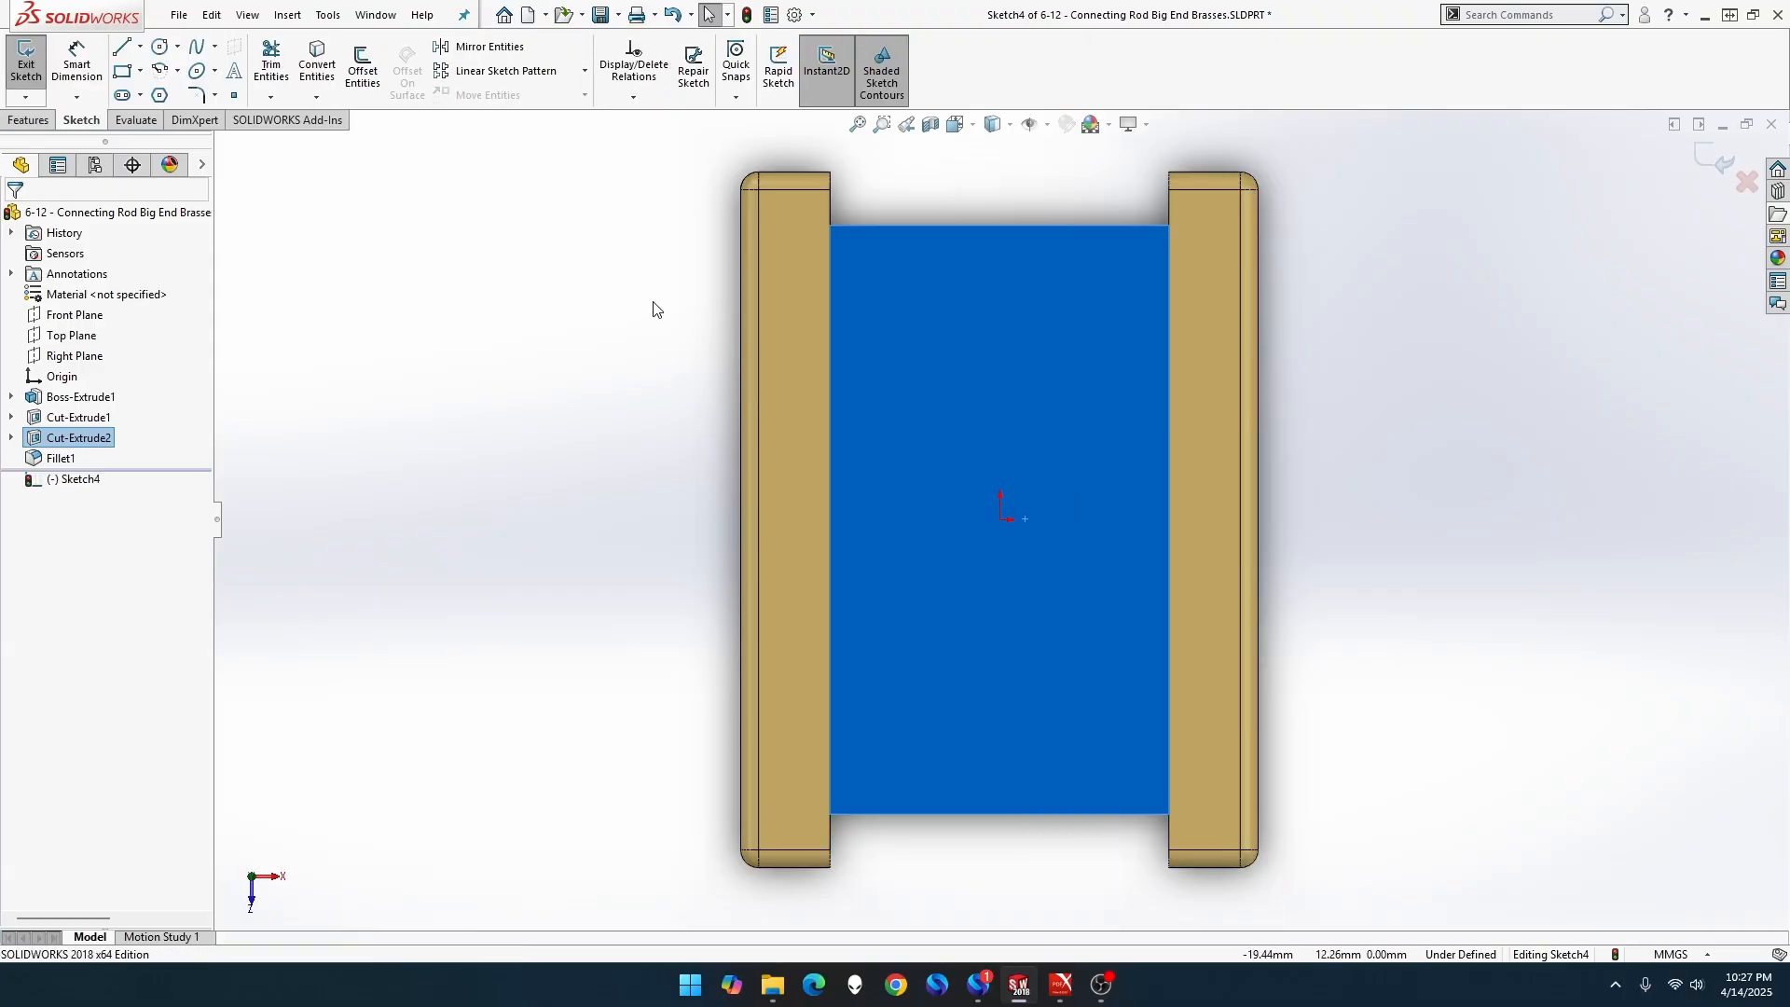
{"action": "left_click", "coordinate": [160, 49]}
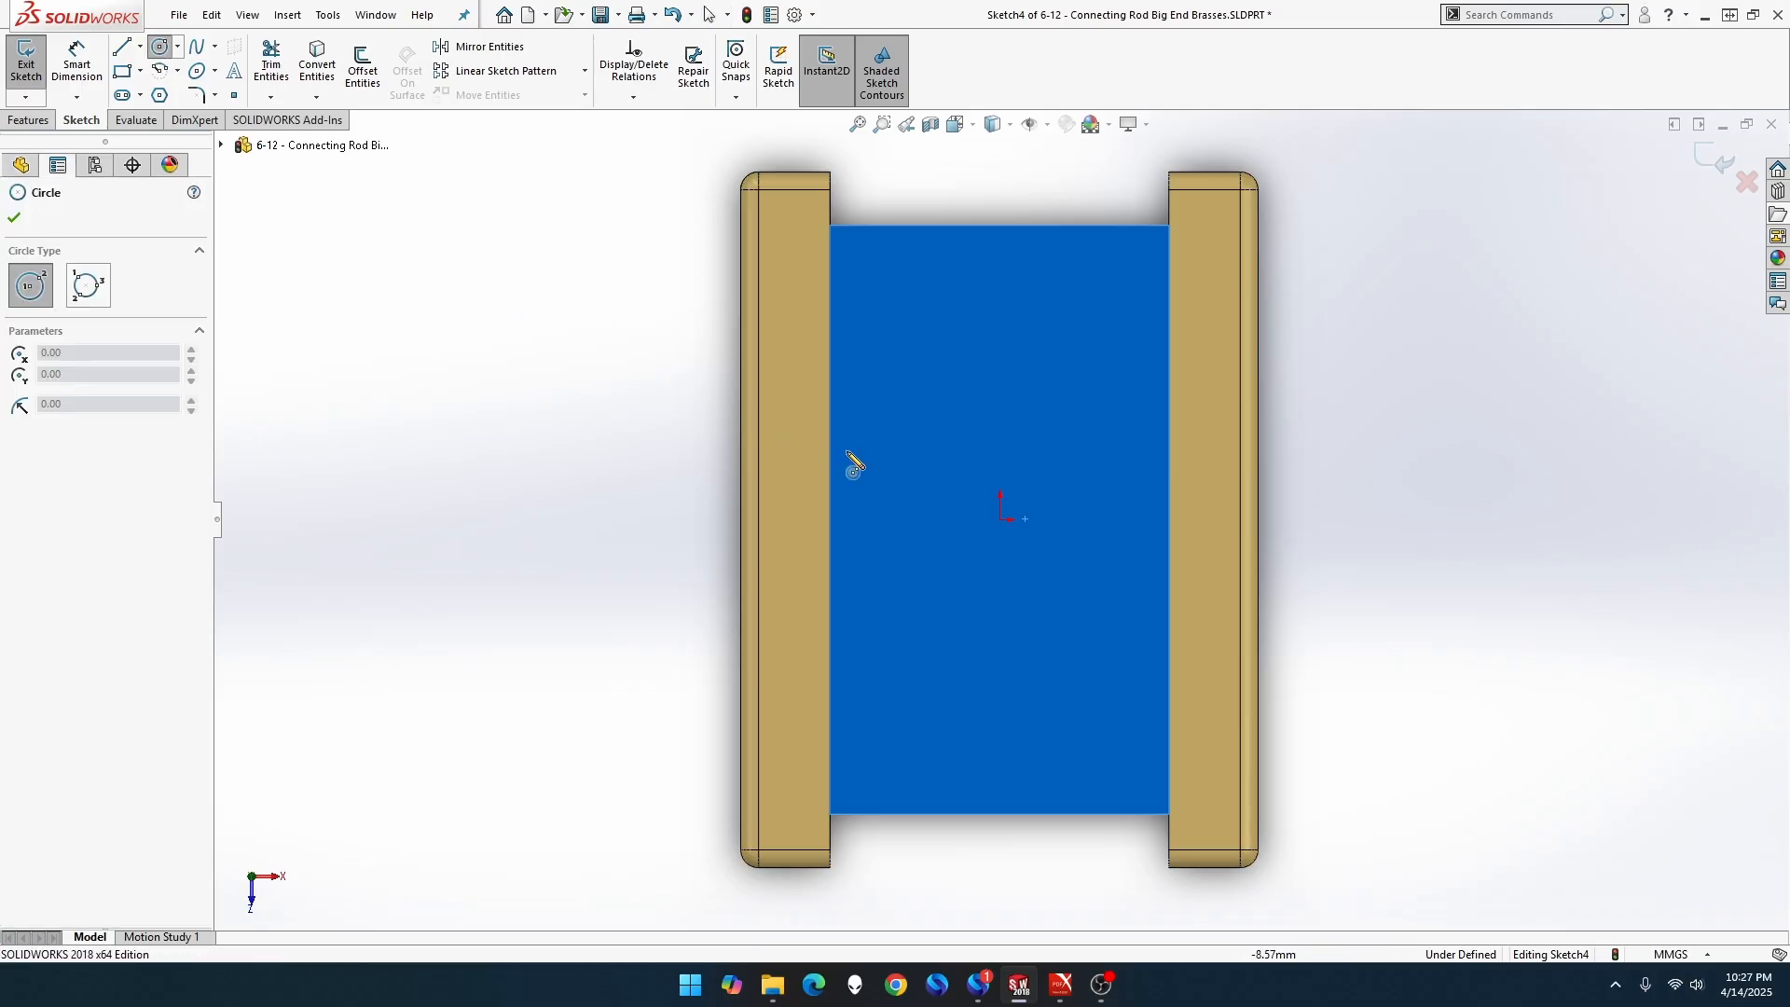
{"action": "left_click", "coordinate": [1004, 519]}
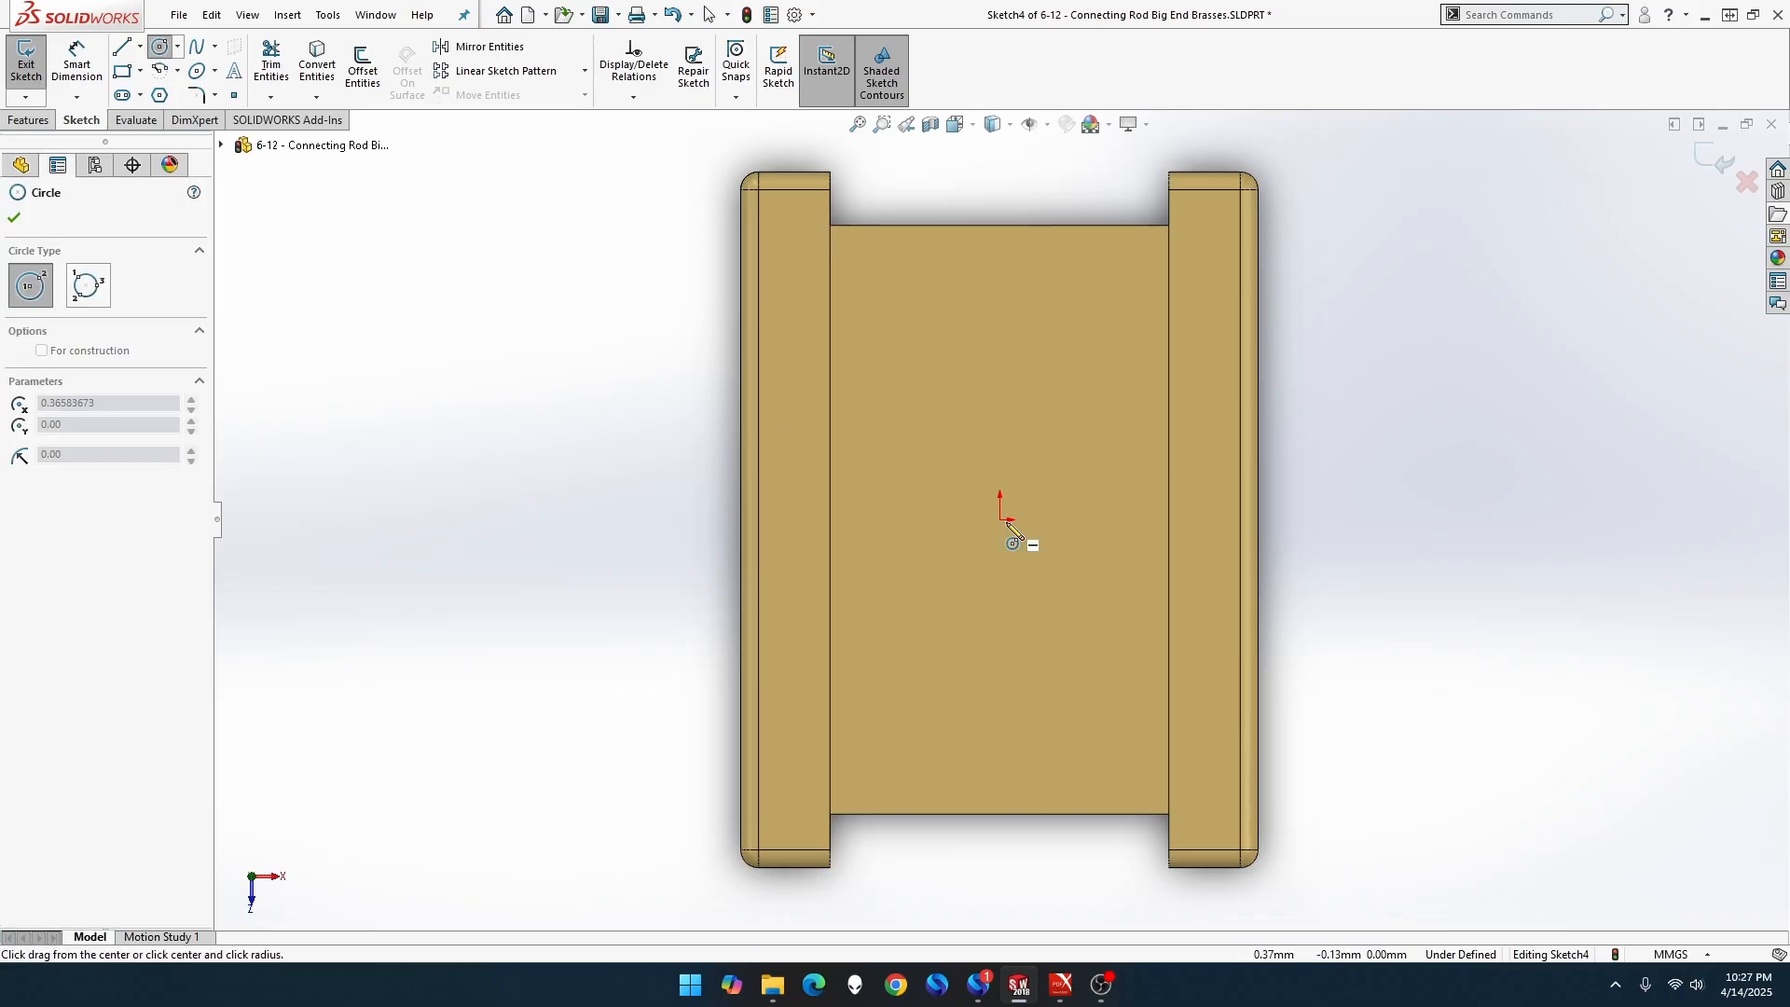
{"action": "left_click", "coordinate": [954, 474]}
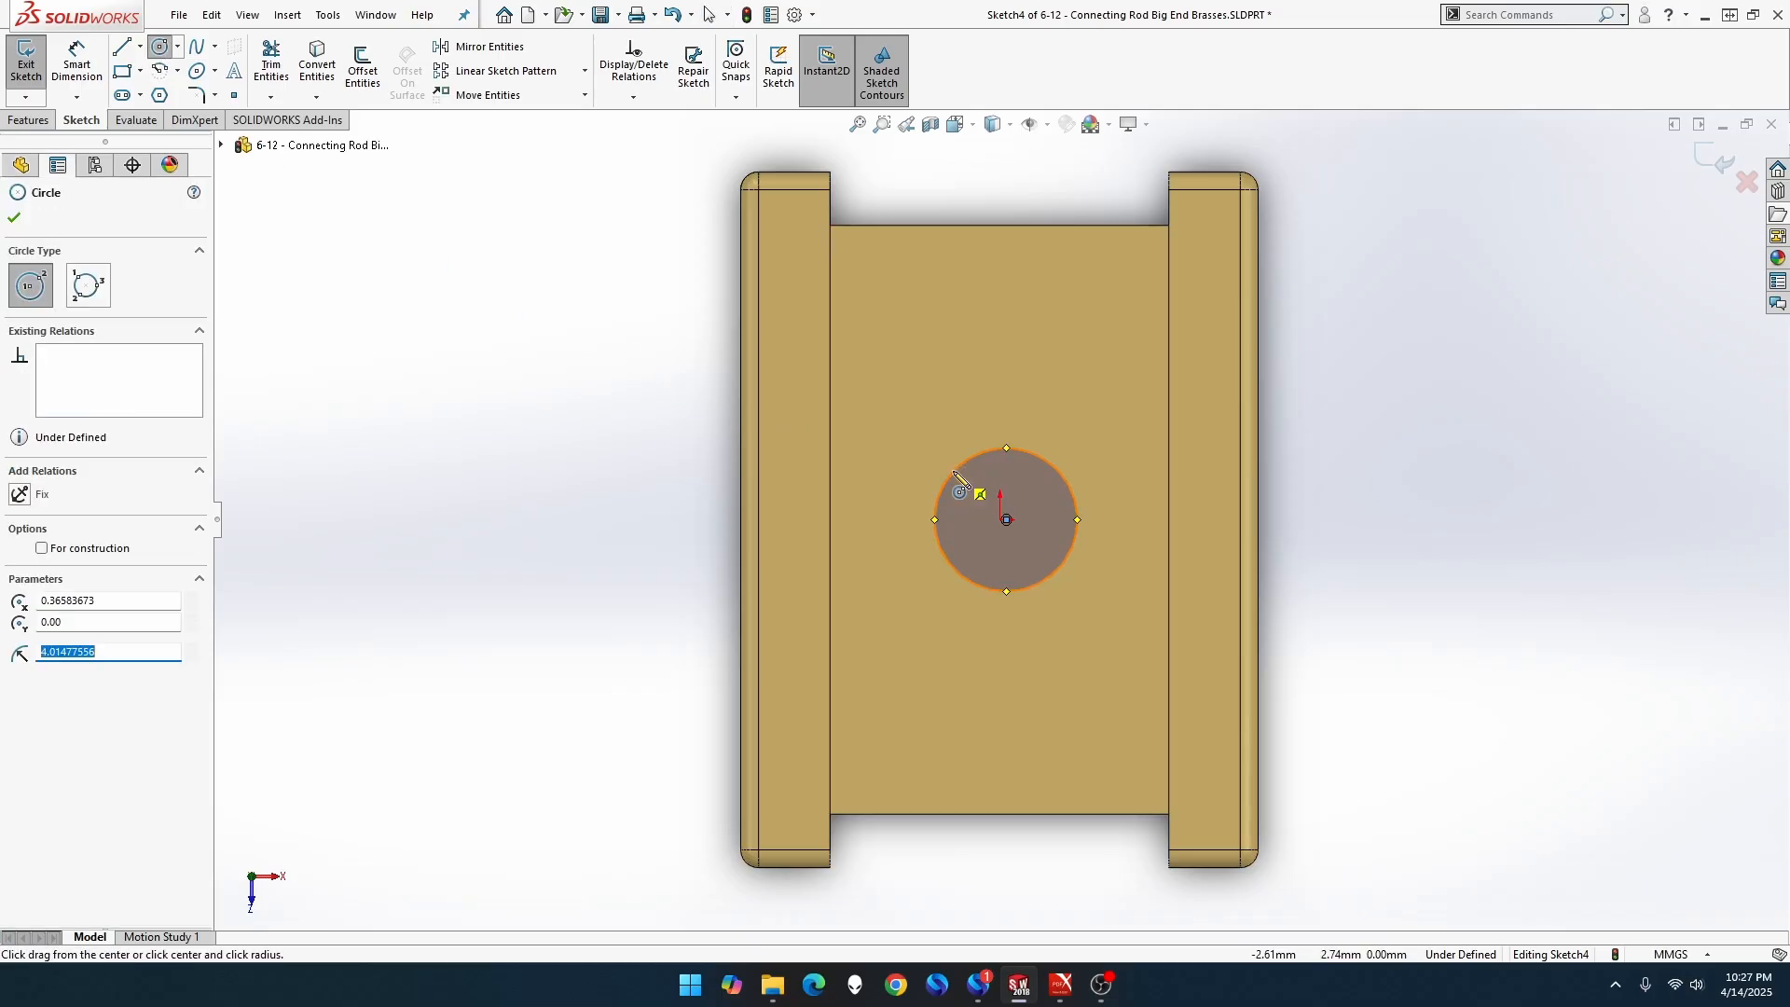
{"action": "key", "text": "Escape"}
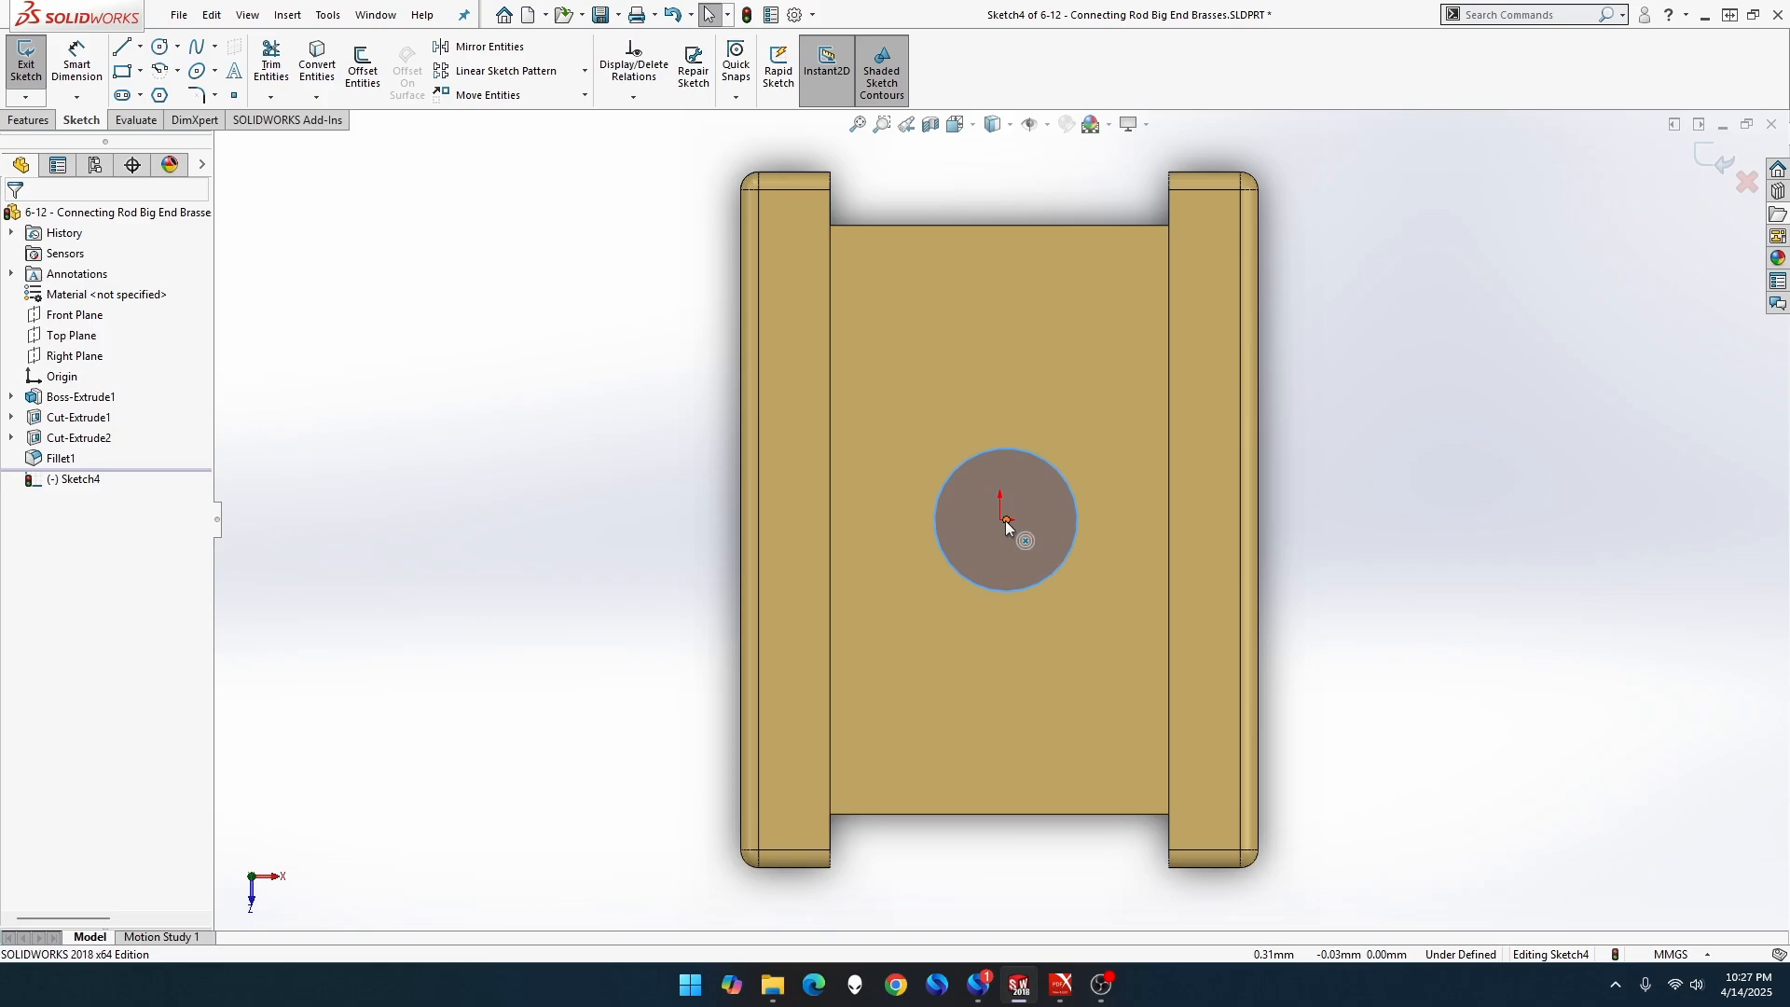
Make the circle's centre coincident with the origin and set its diameter to 2 mm.
{"action": "left_click", "coordinate": [999, 518]}
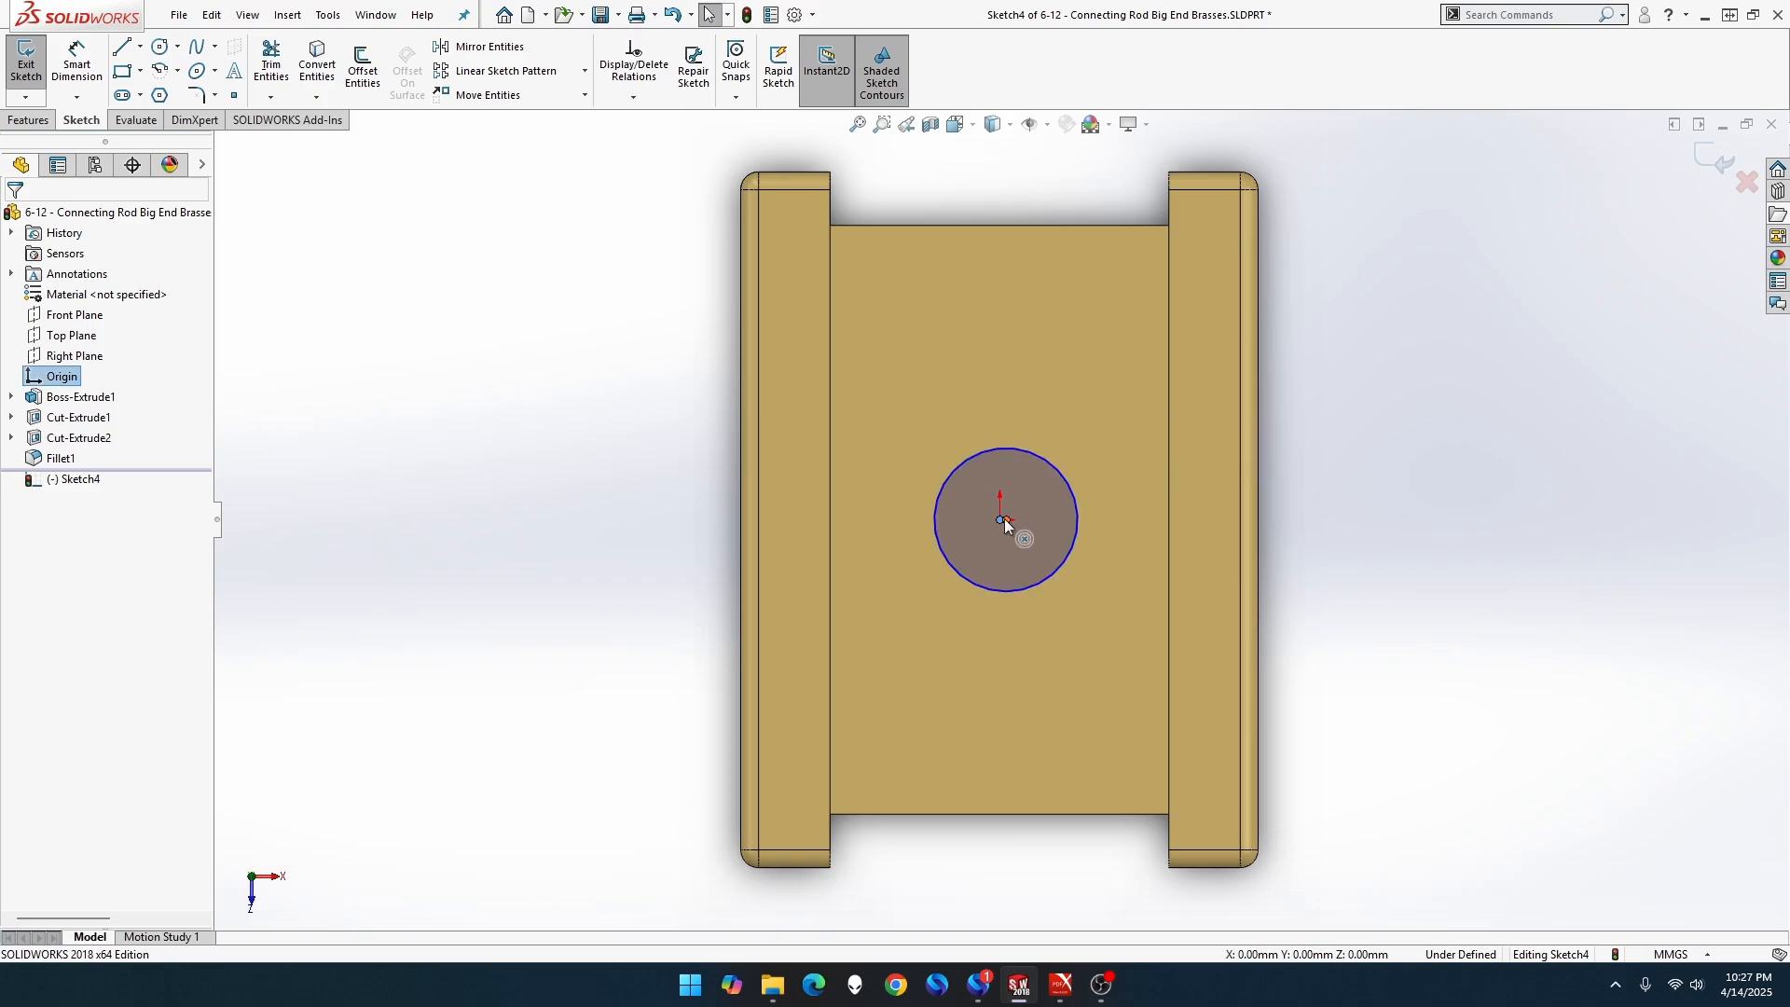
{"action": "left_click", "coordinate": [1005, 519], "text": "ctrl"}
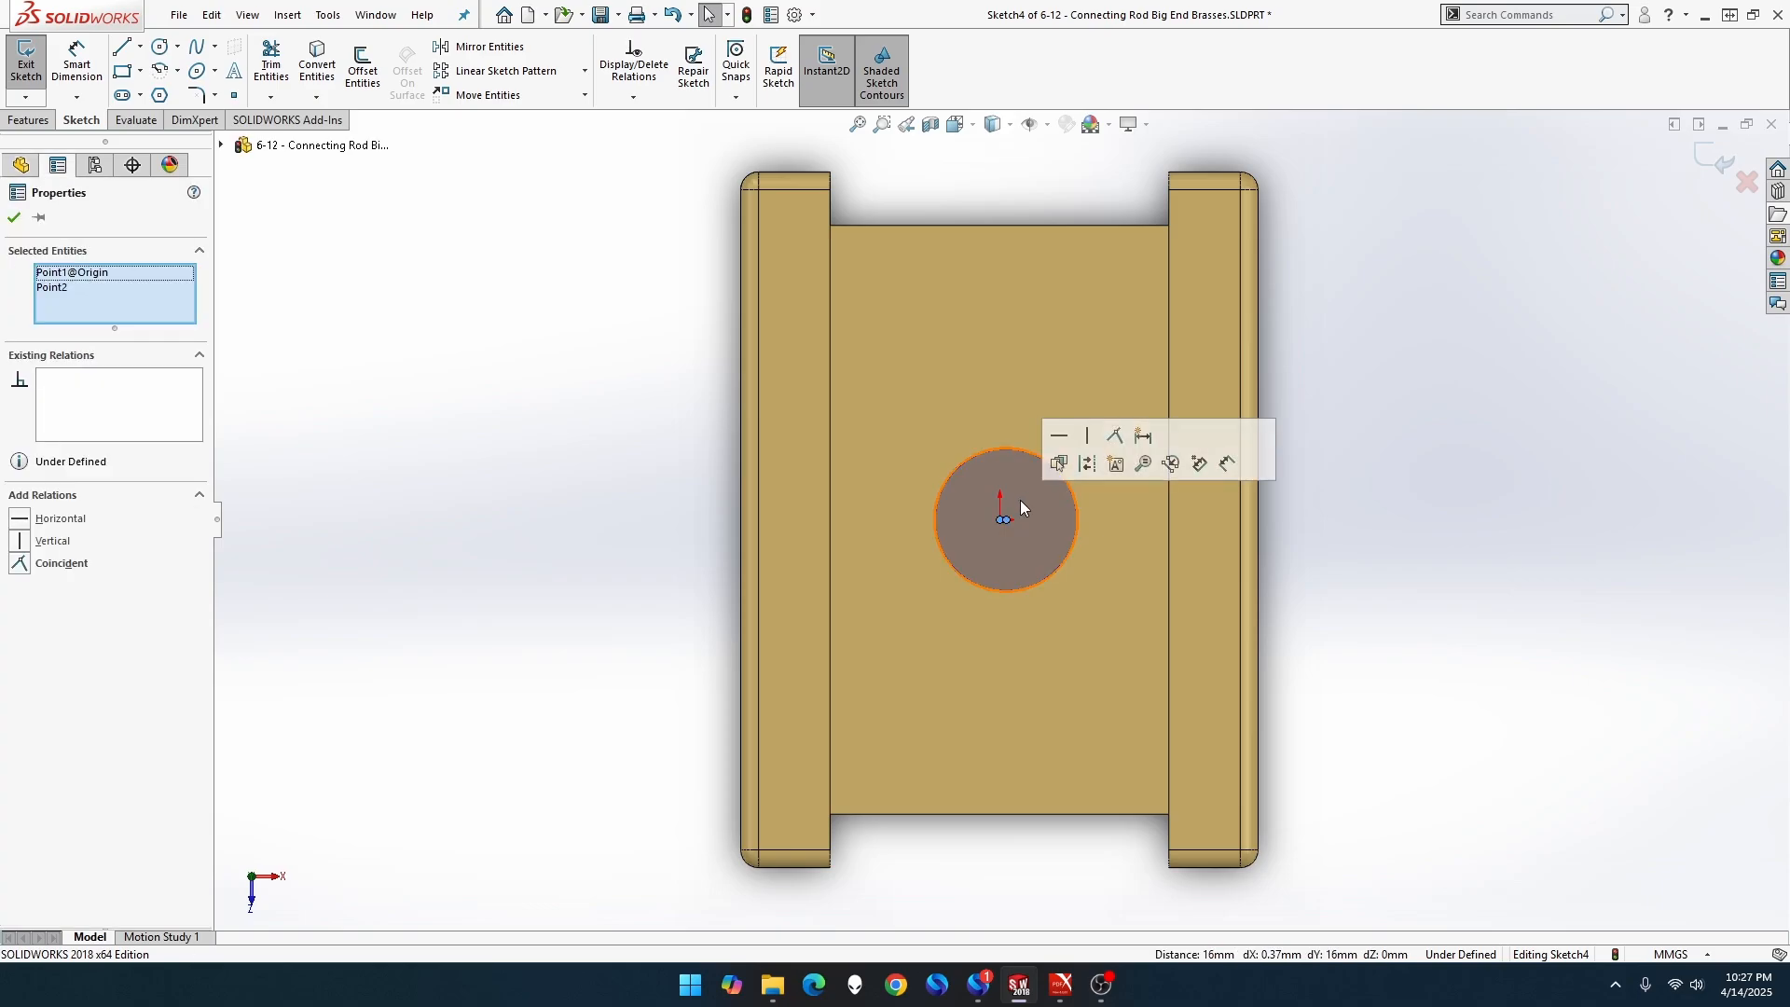
{"action": "left_click", "coordinate": [1115, 438]}
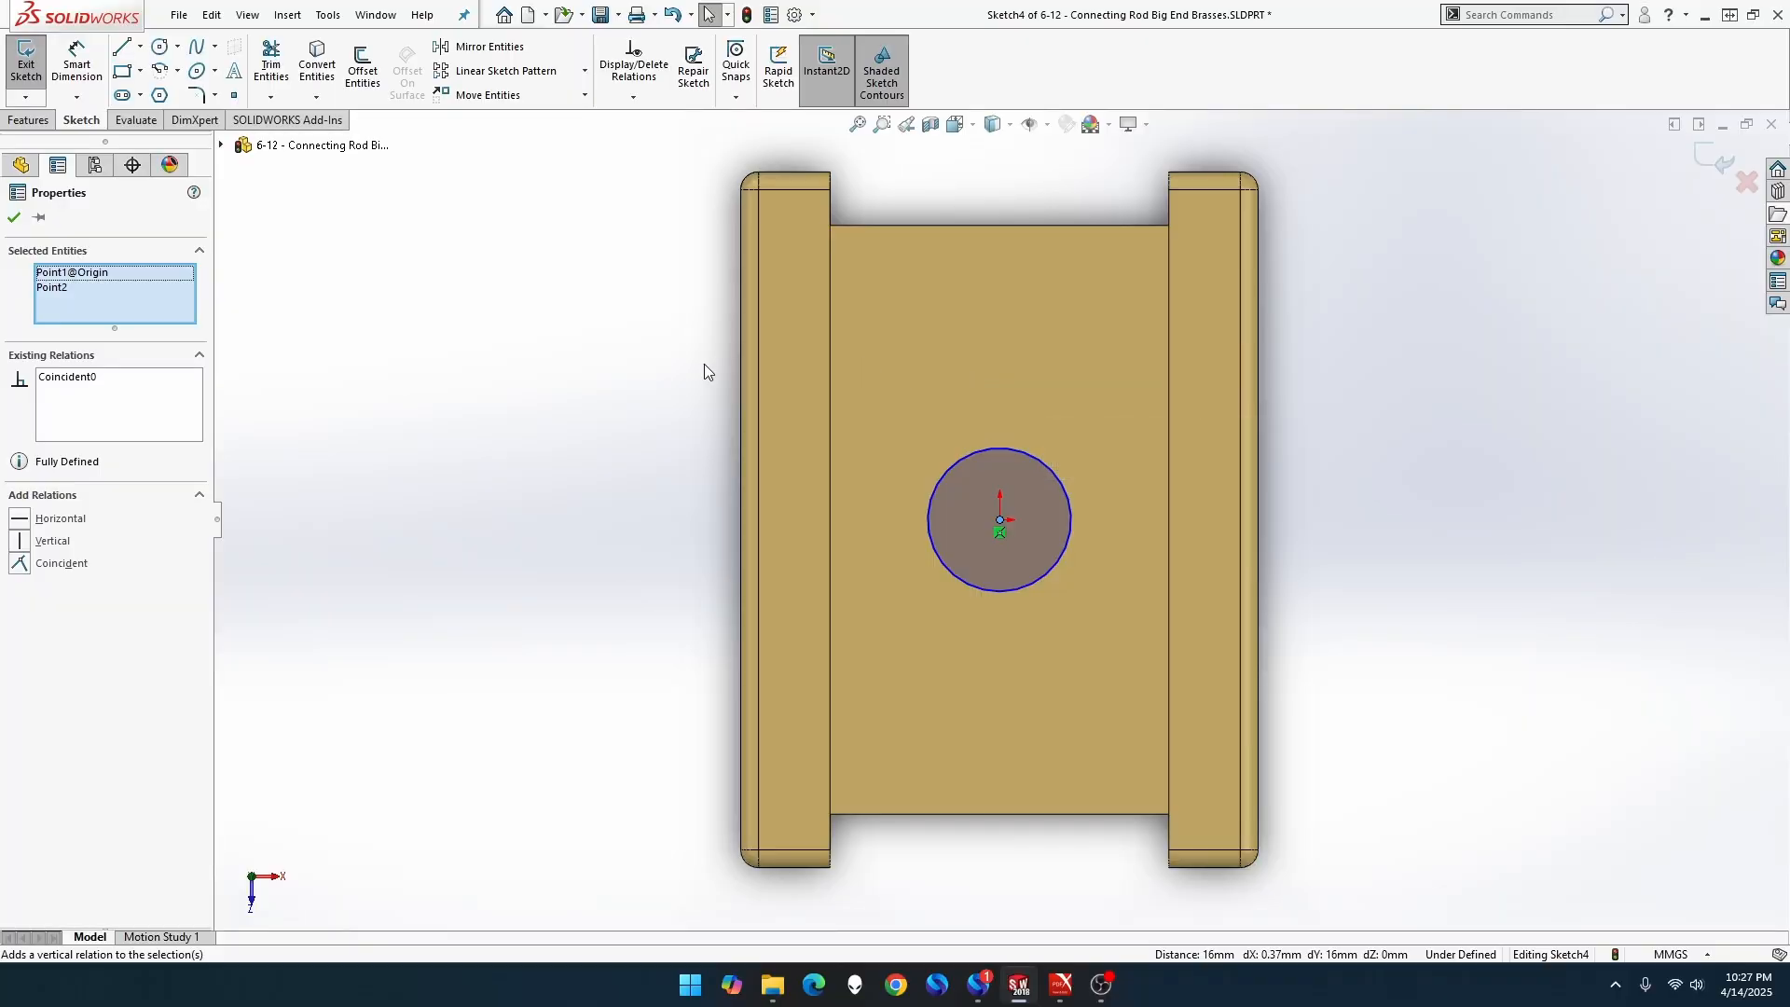
{"action": "left_click", "coordinate": [78, 65]}
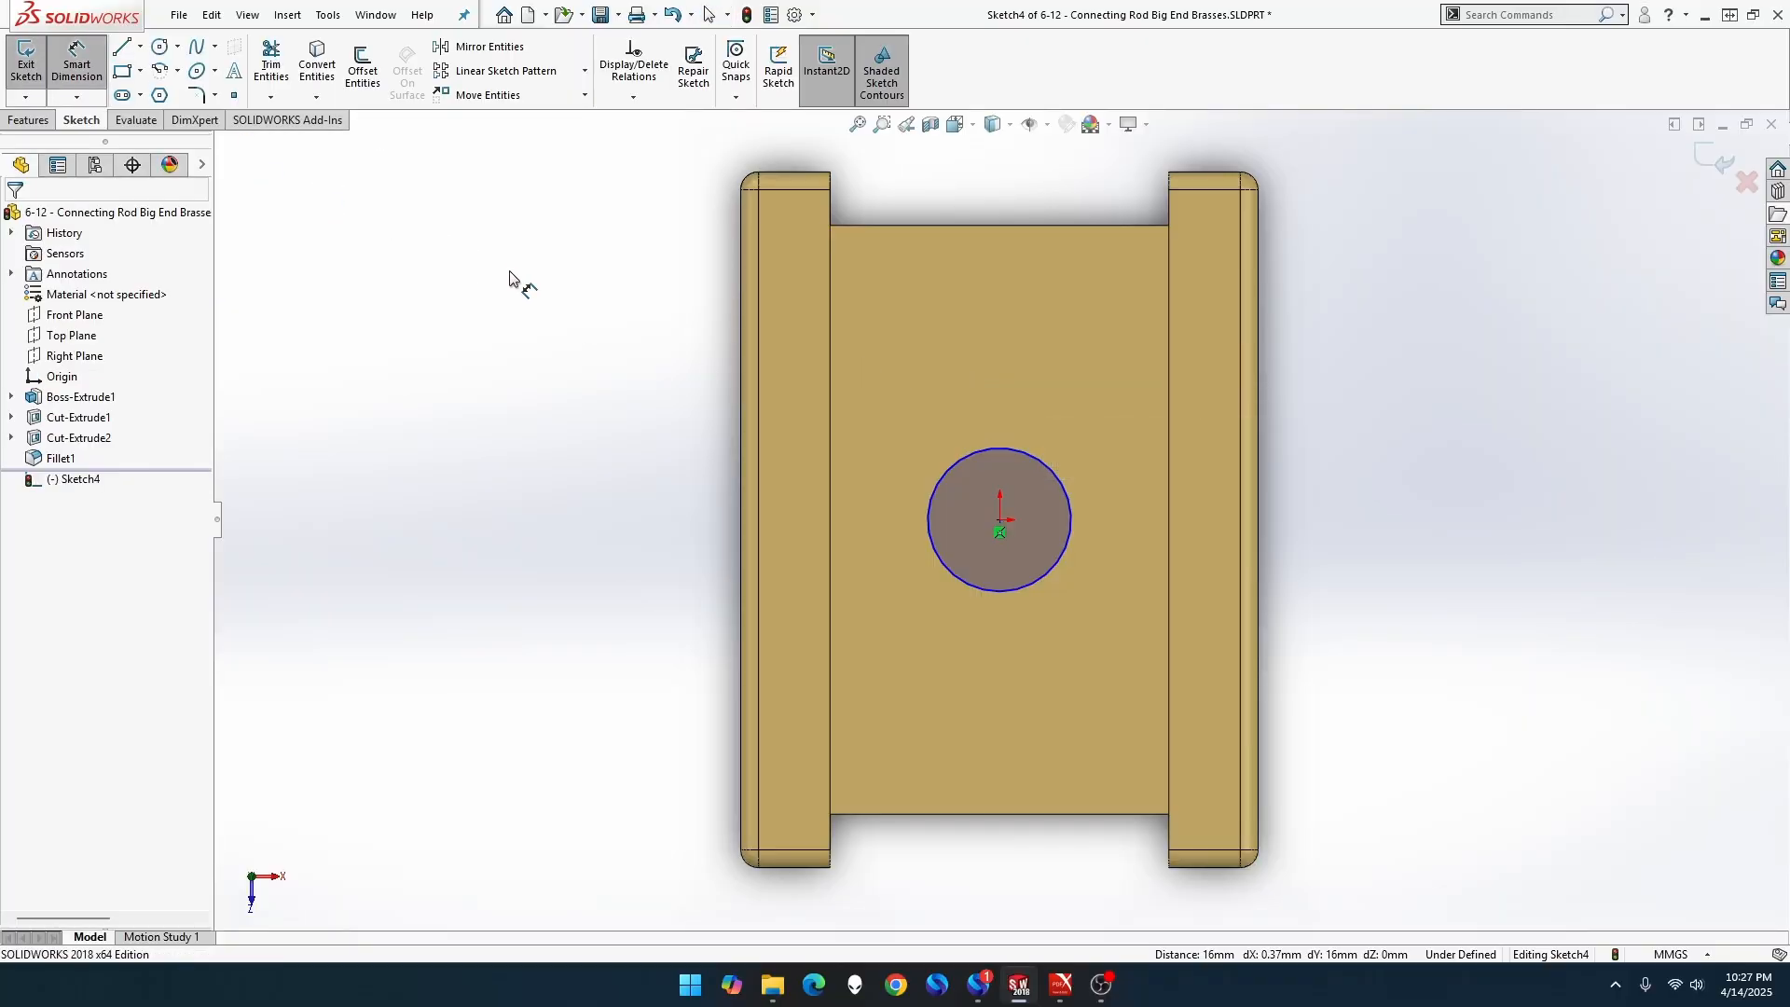
{"action": "left_click", "coordinate": [990, 451]}
{"action": "left_click", "coordinate": [641, 300]}
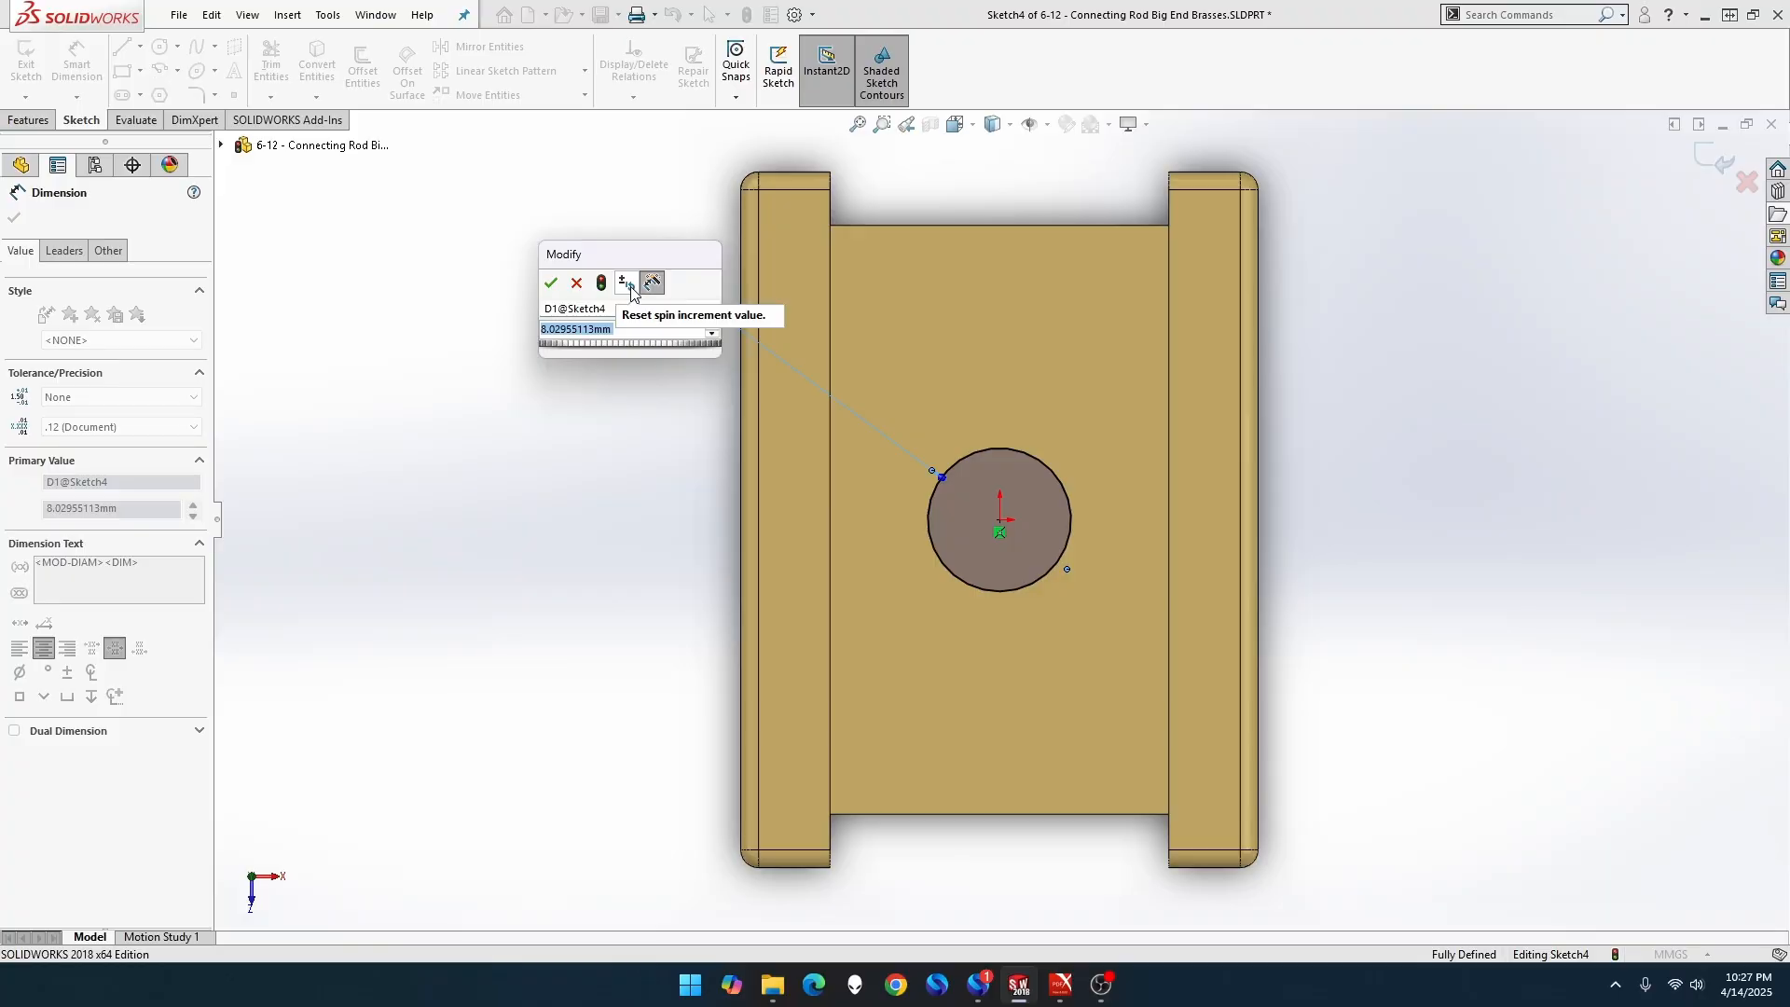
{"action": "type", "text": "2"}
{"action": "key", "text": "Return"}
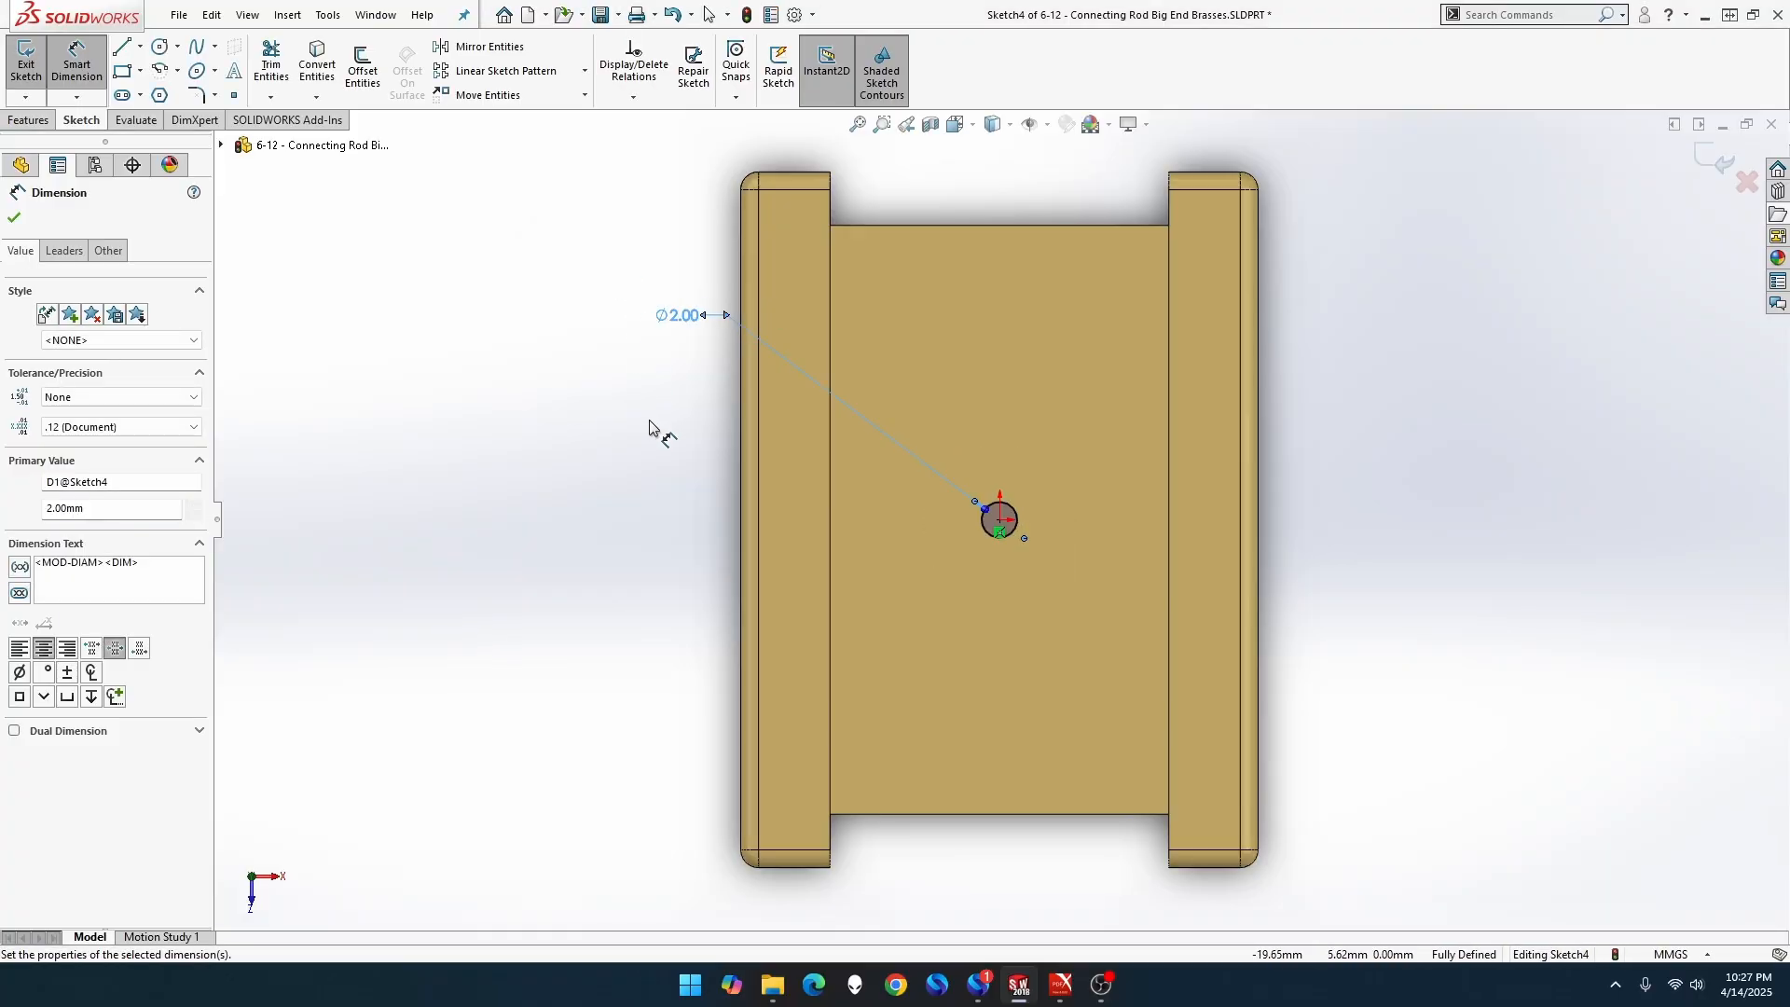
{"action": "scroll", "coordinate": [624, 583], "scroll_direction": "down", "scroll_amount": 3}
{"action": "left_click", "coordinate": [626, 586]}
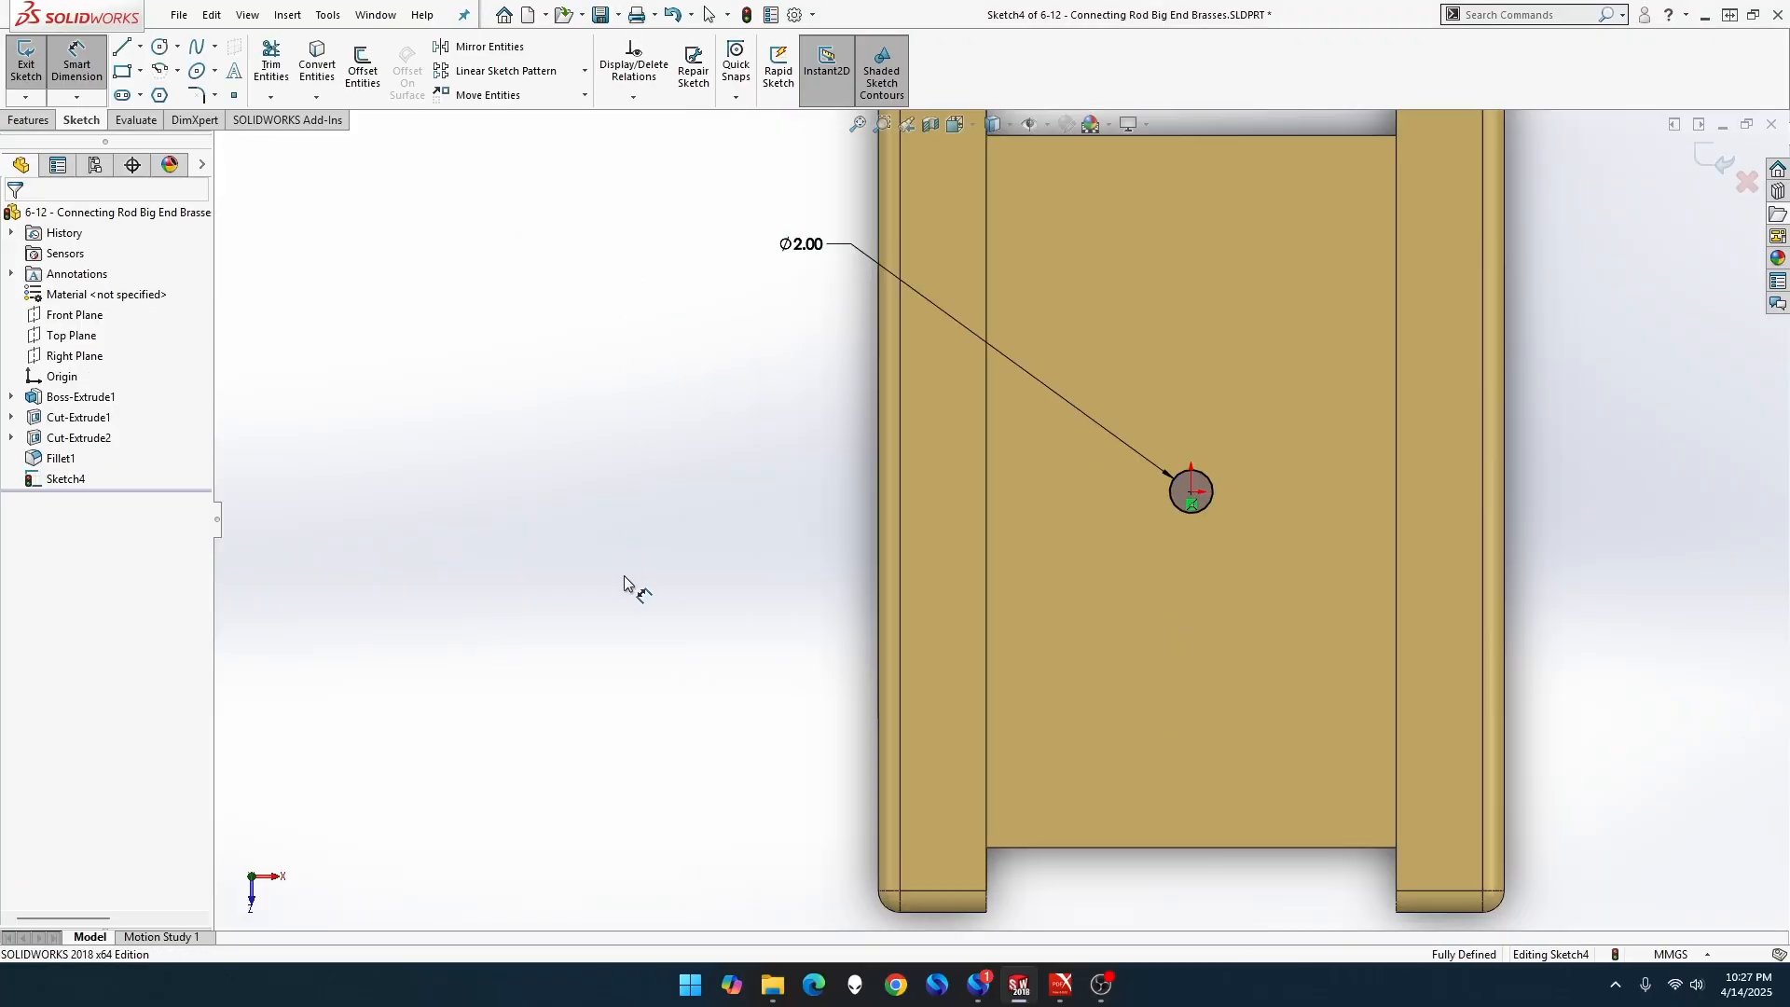
Extrude-cut the circle from the recess floor into the bore using the Up To Next end condition, and save the part.
{"action": "middle_click_drag", "start_coordinate": [618, 550], "coordinate": [408, 331]}
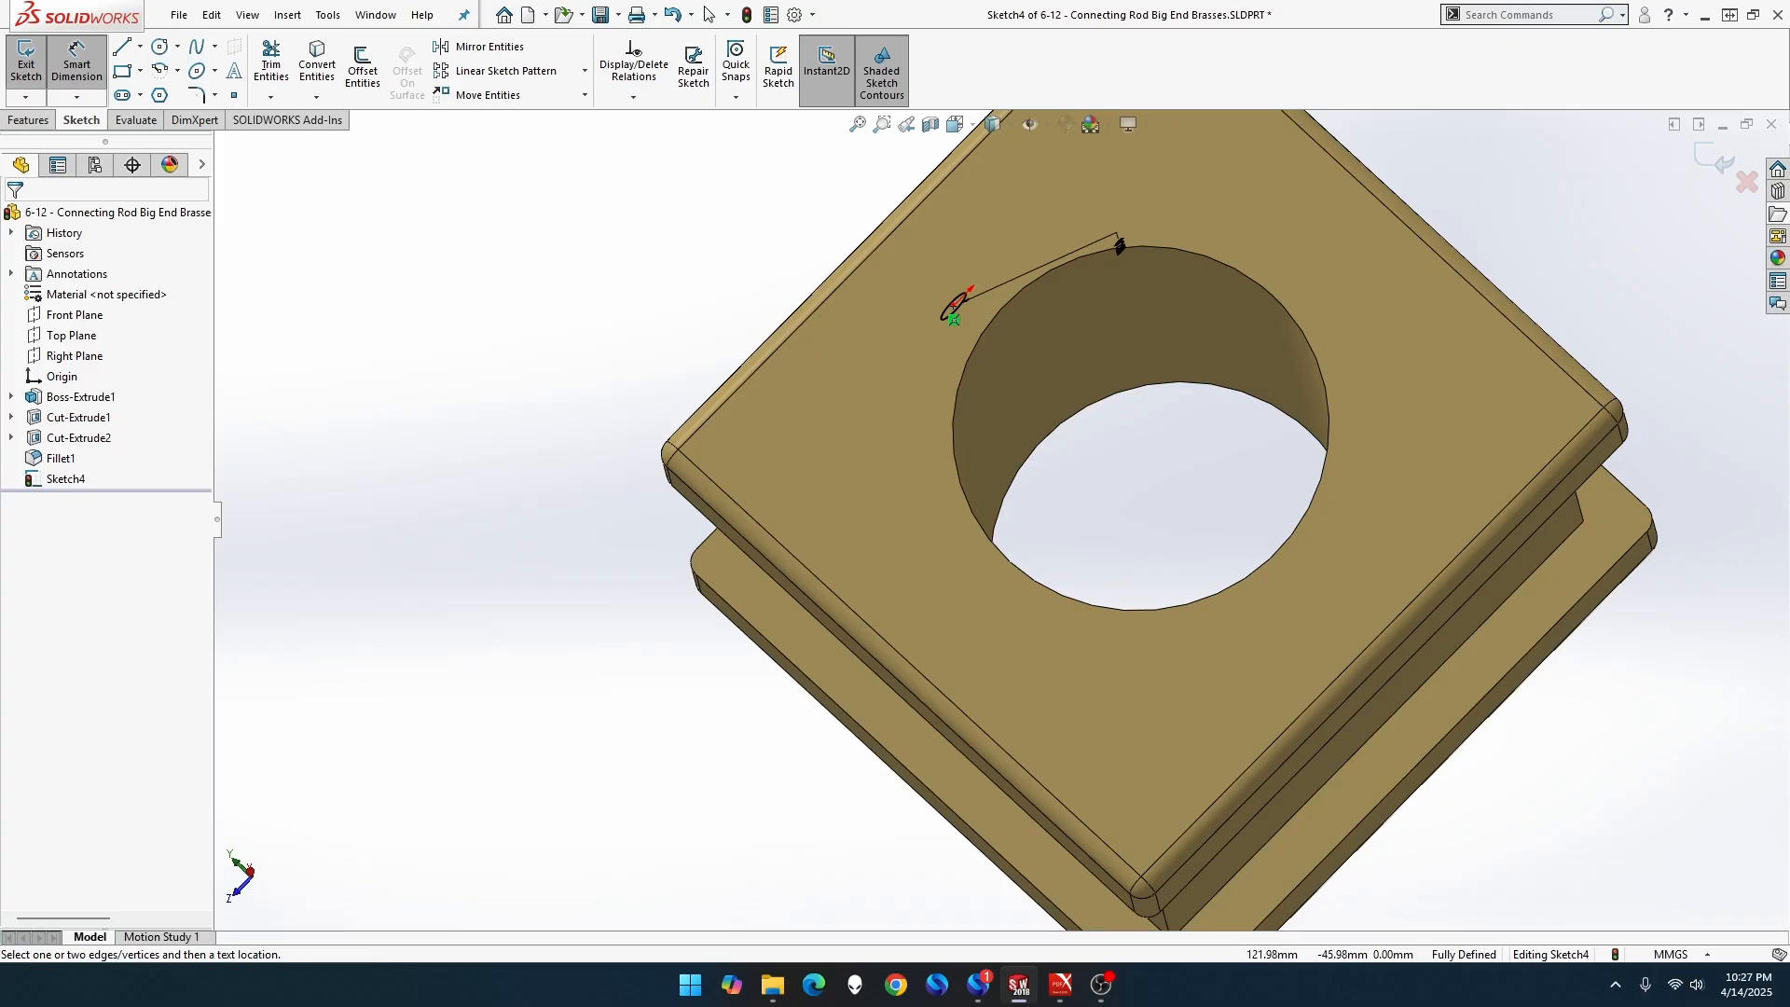
{"action": "left_click", "coordinate": [42, 122]}
{"action": "left_click", "coordinate": [284, 67]}
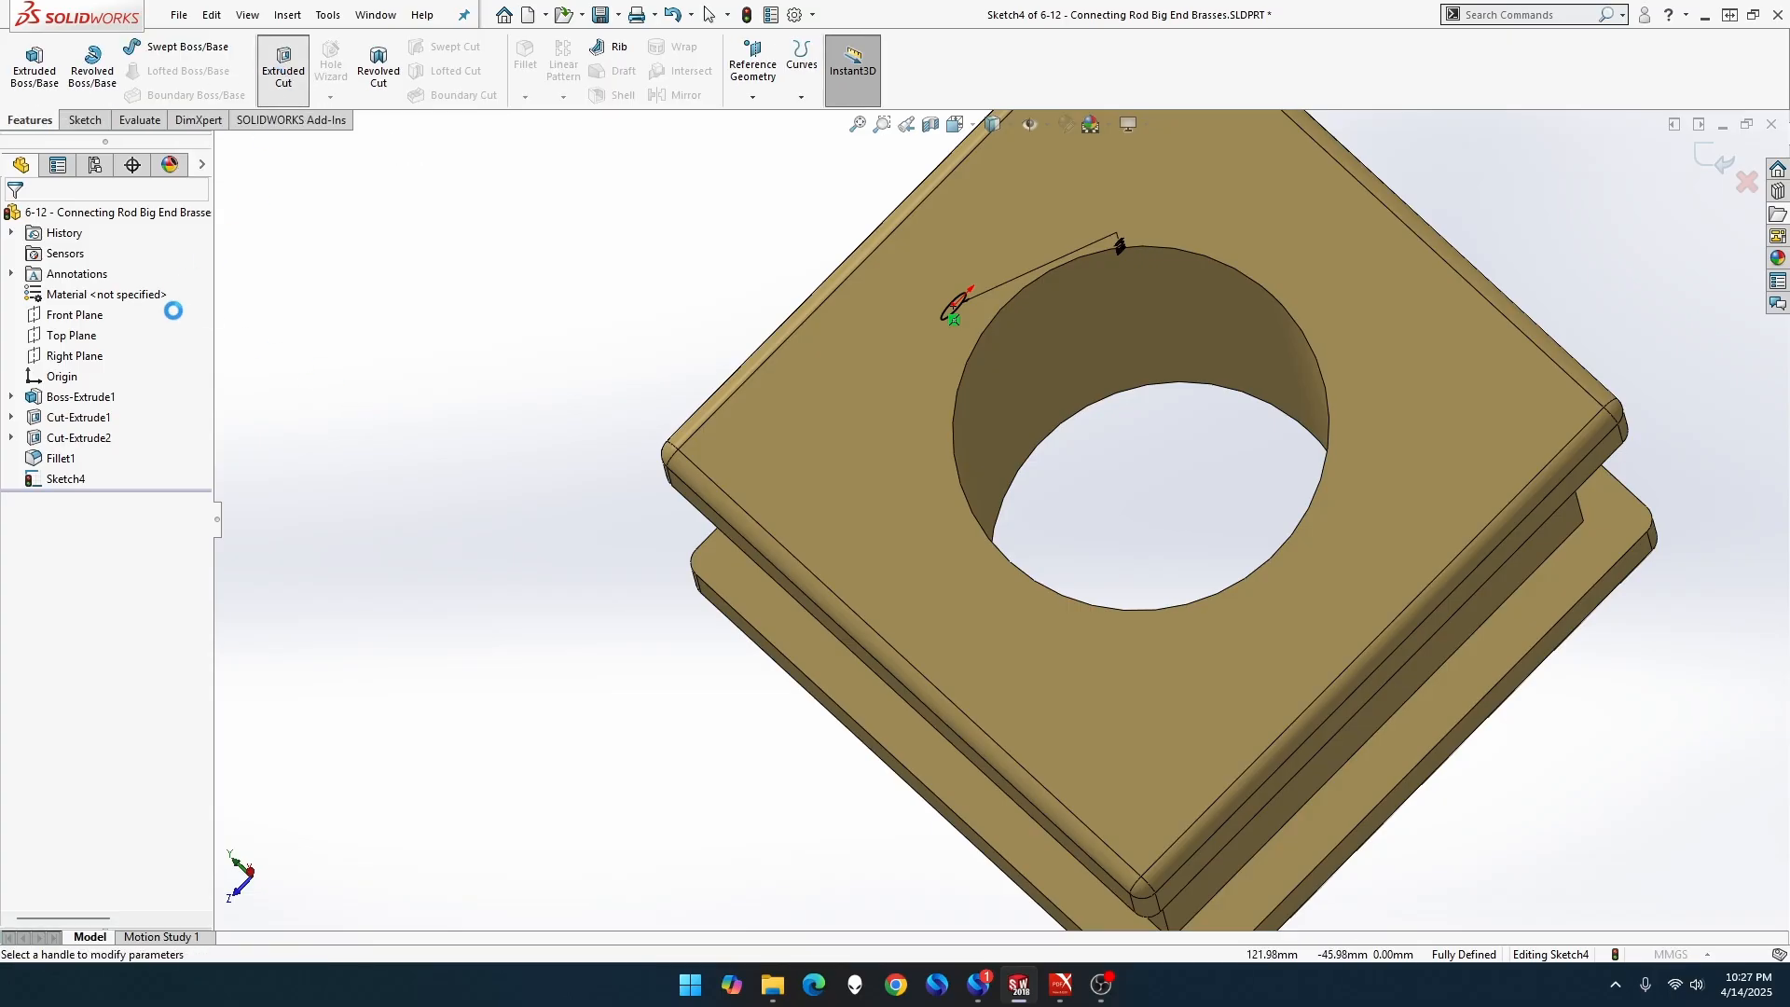
{"action": "left_click", "coordinate": [142, 333]}
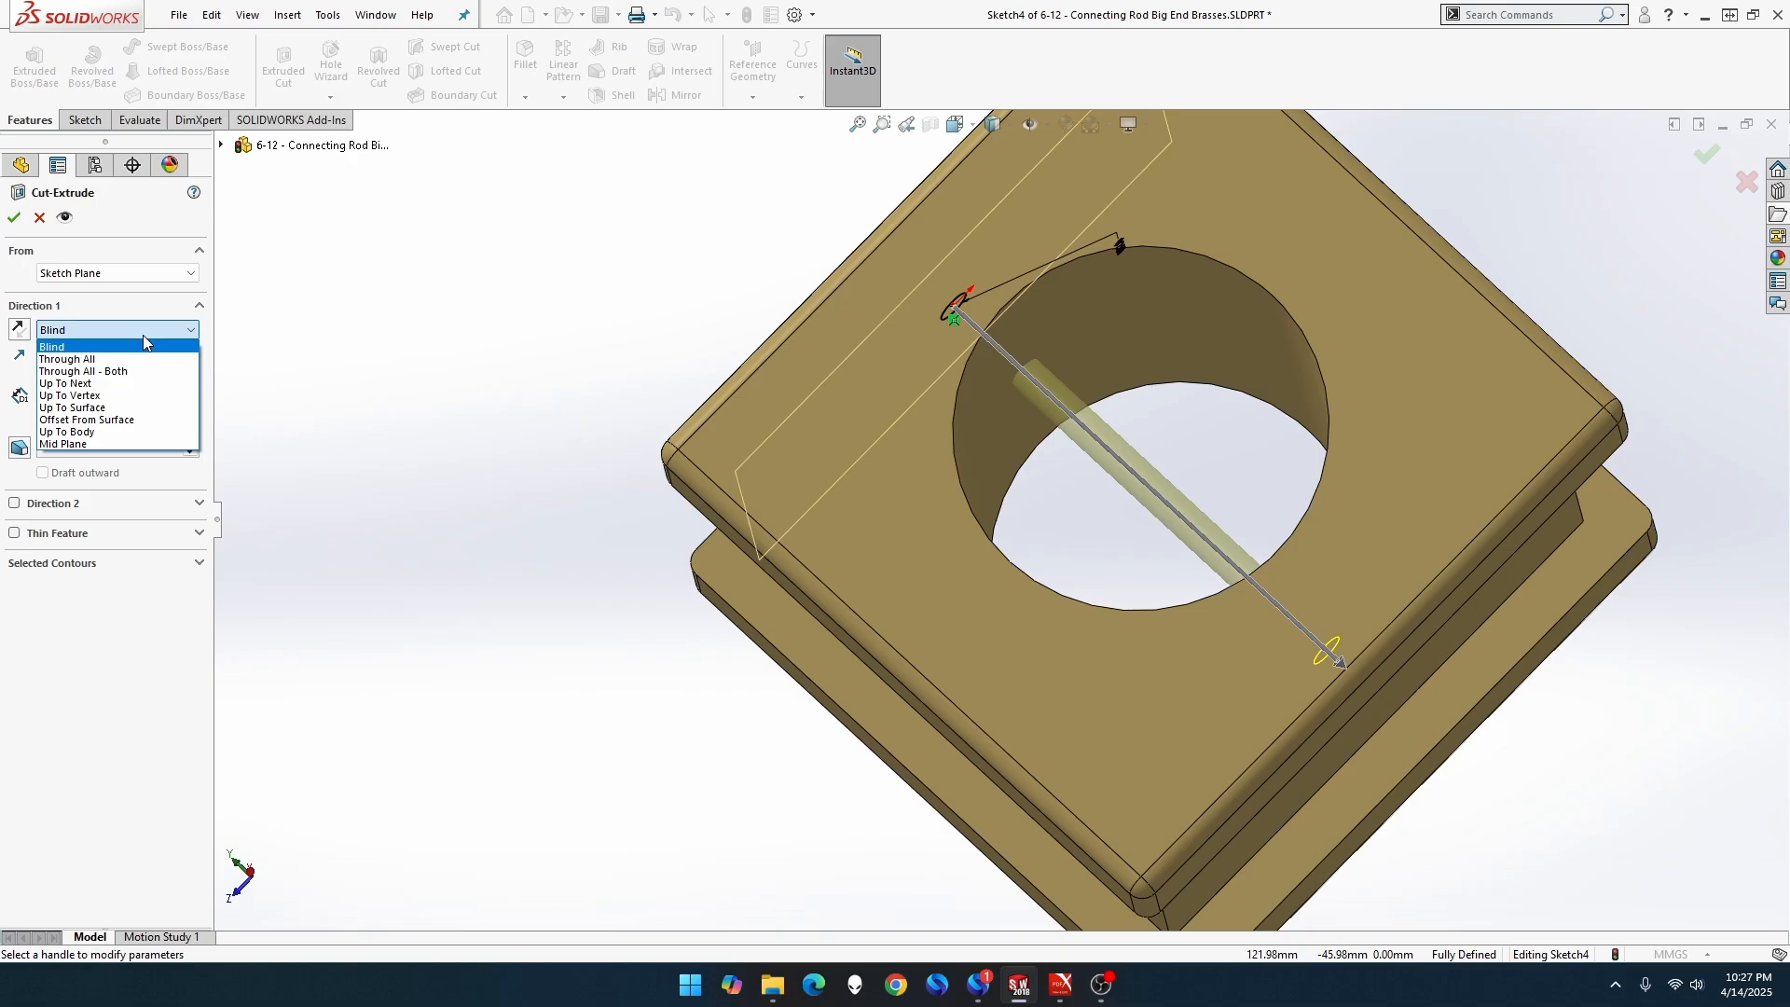
{"action": "left_click", "coordinate": [131, 383]}
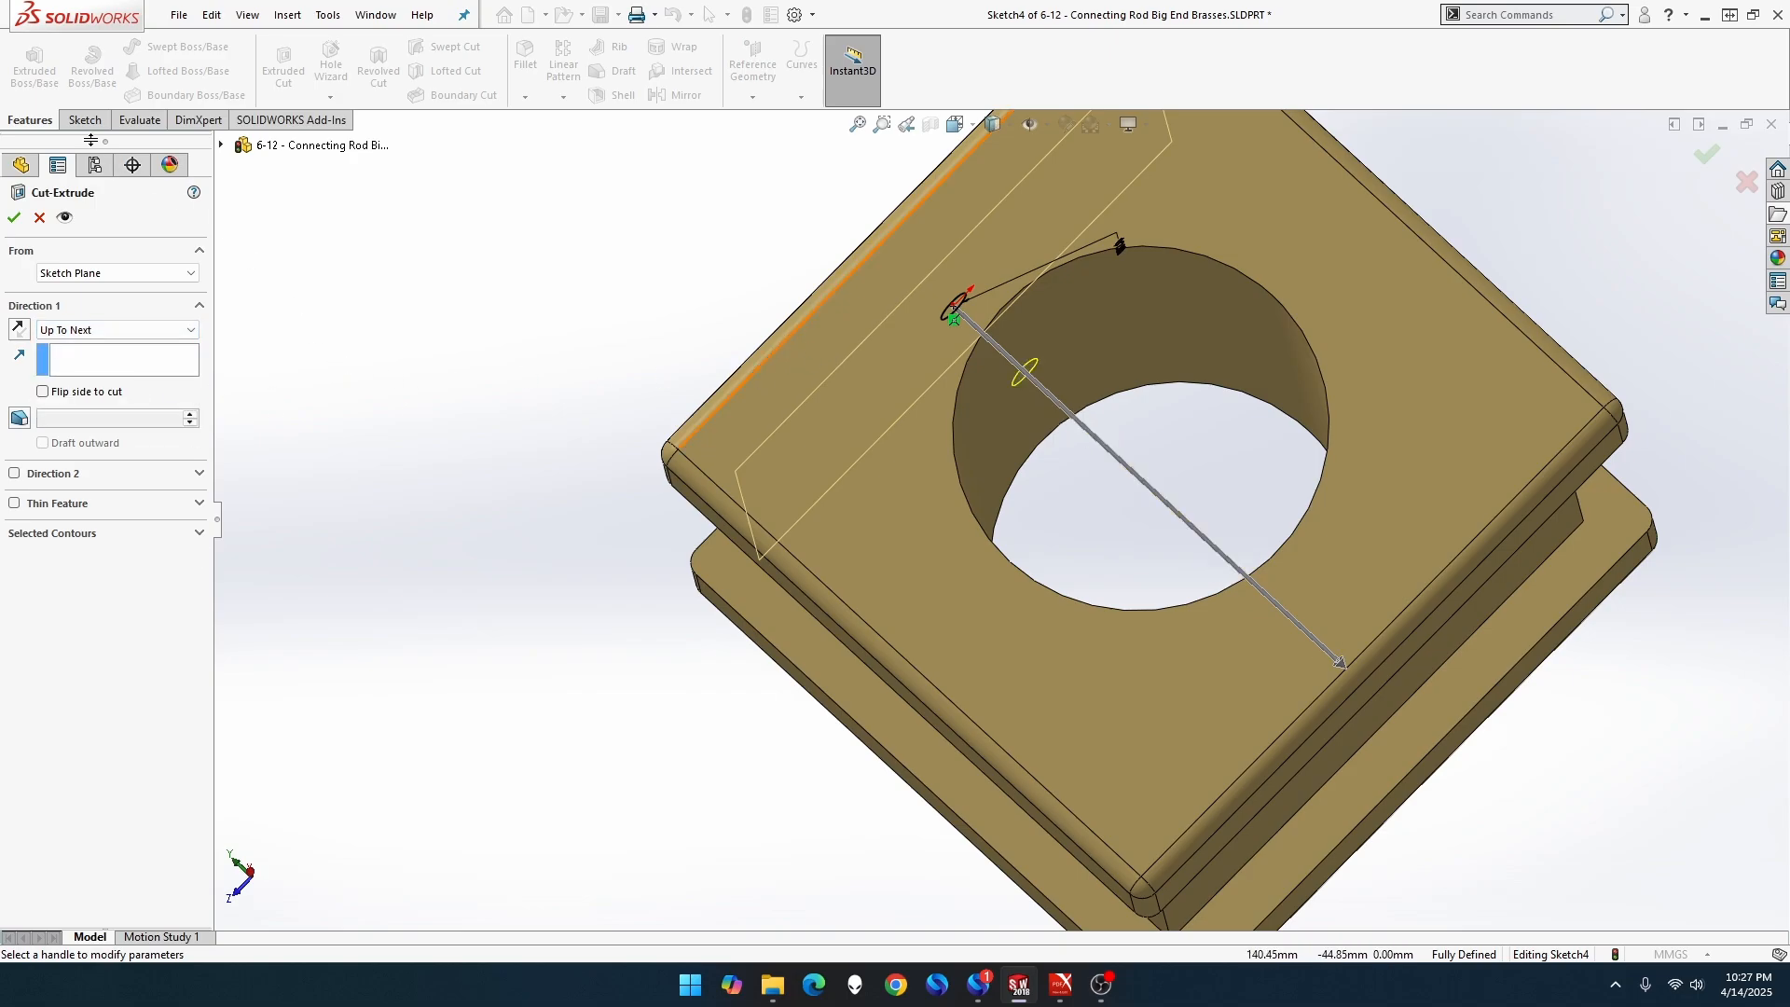
{"action": "left_click", "coordinate": [16, 216]}
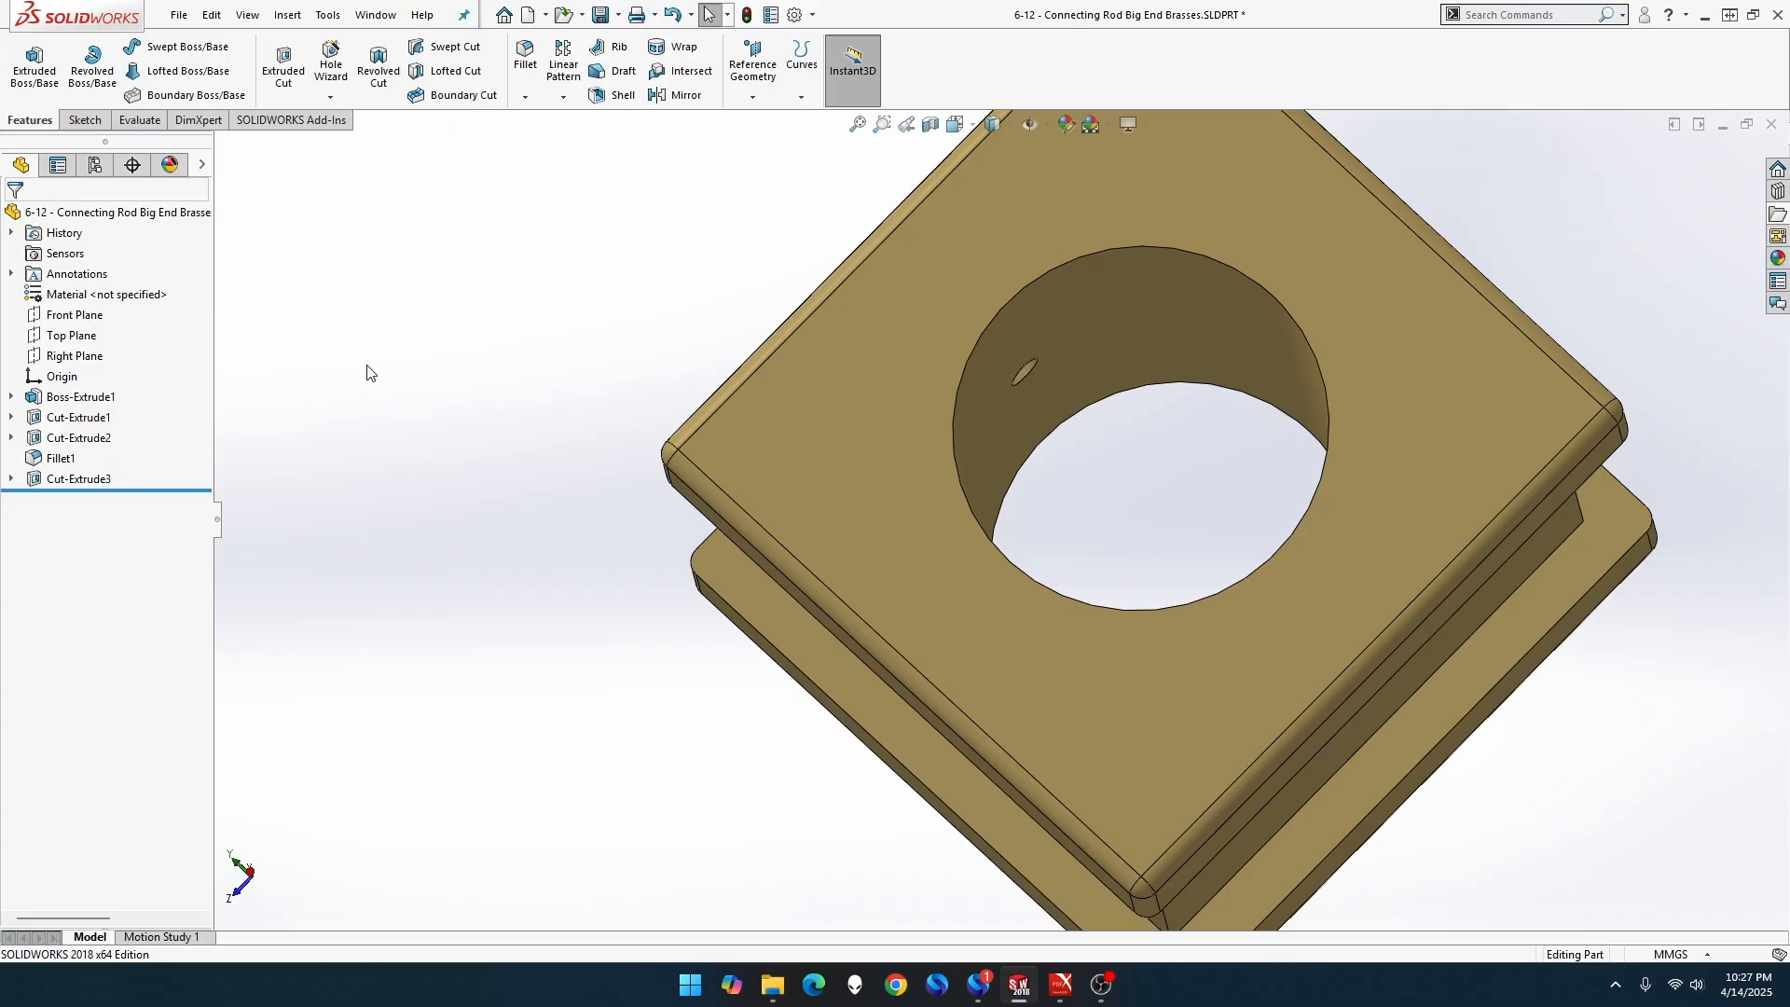
{"action": "middle_click_drag", "start_coordinate": [367, 373], "coordinate": [509, 415]}
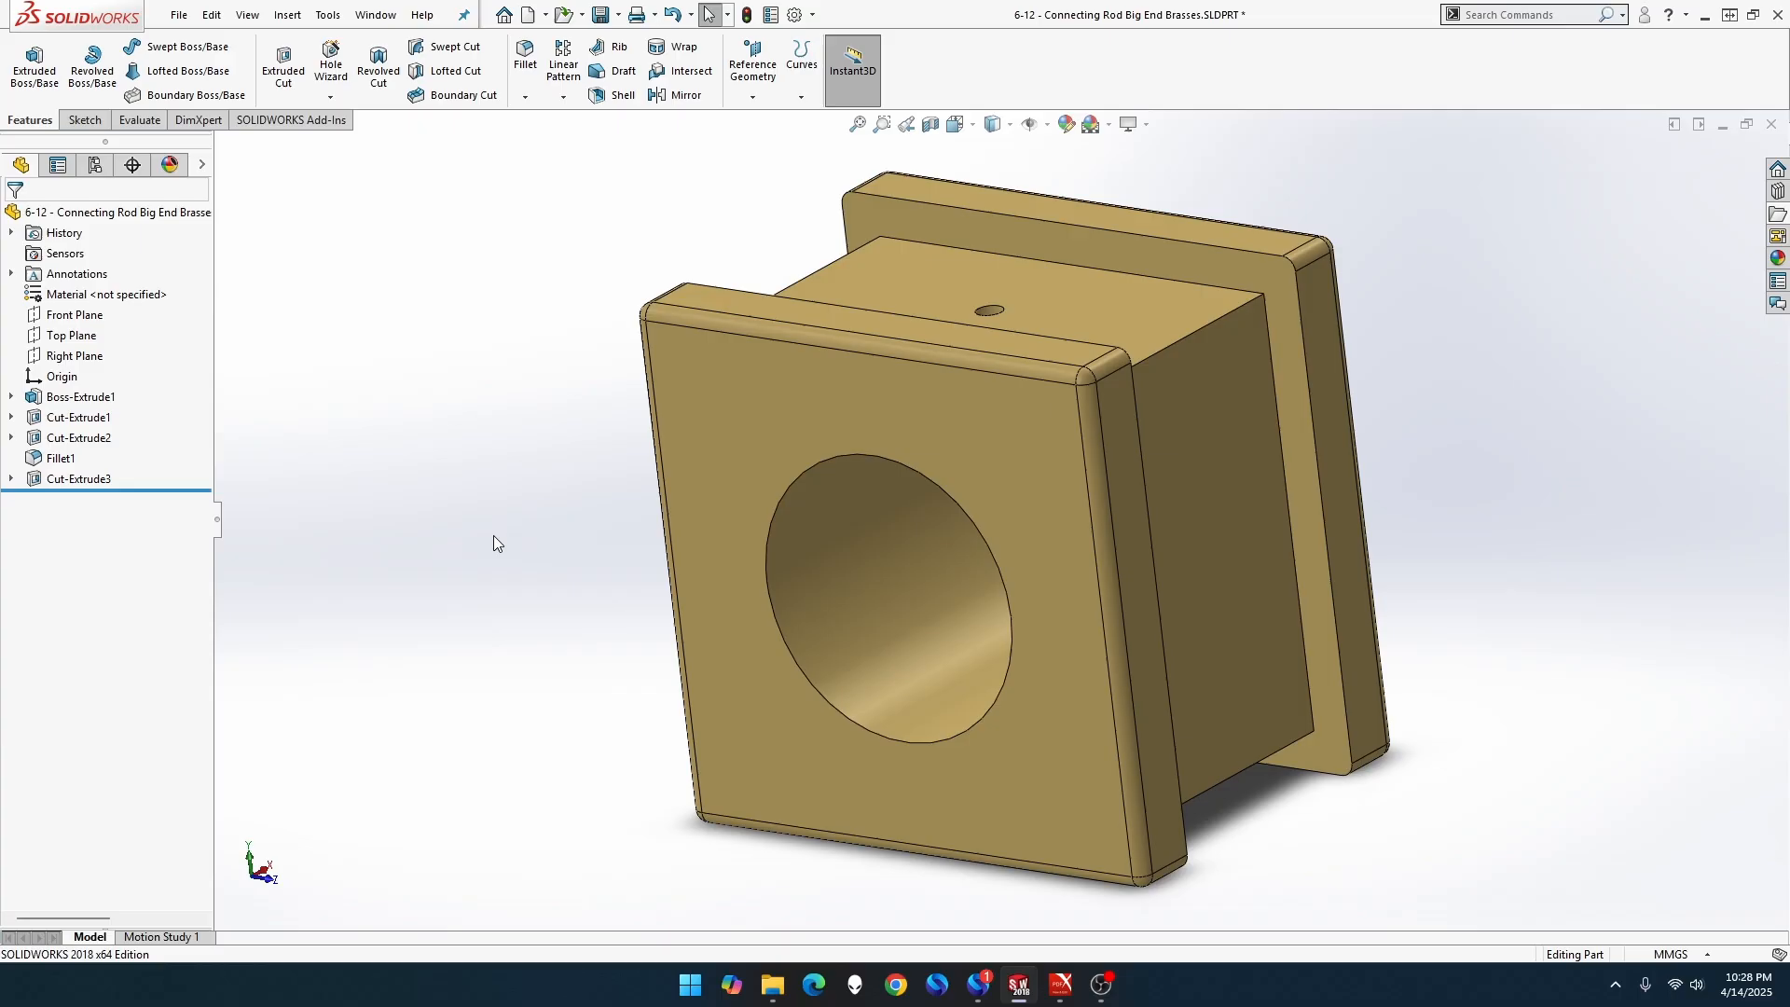
{"action": "key", "text": "ctrl+s"}
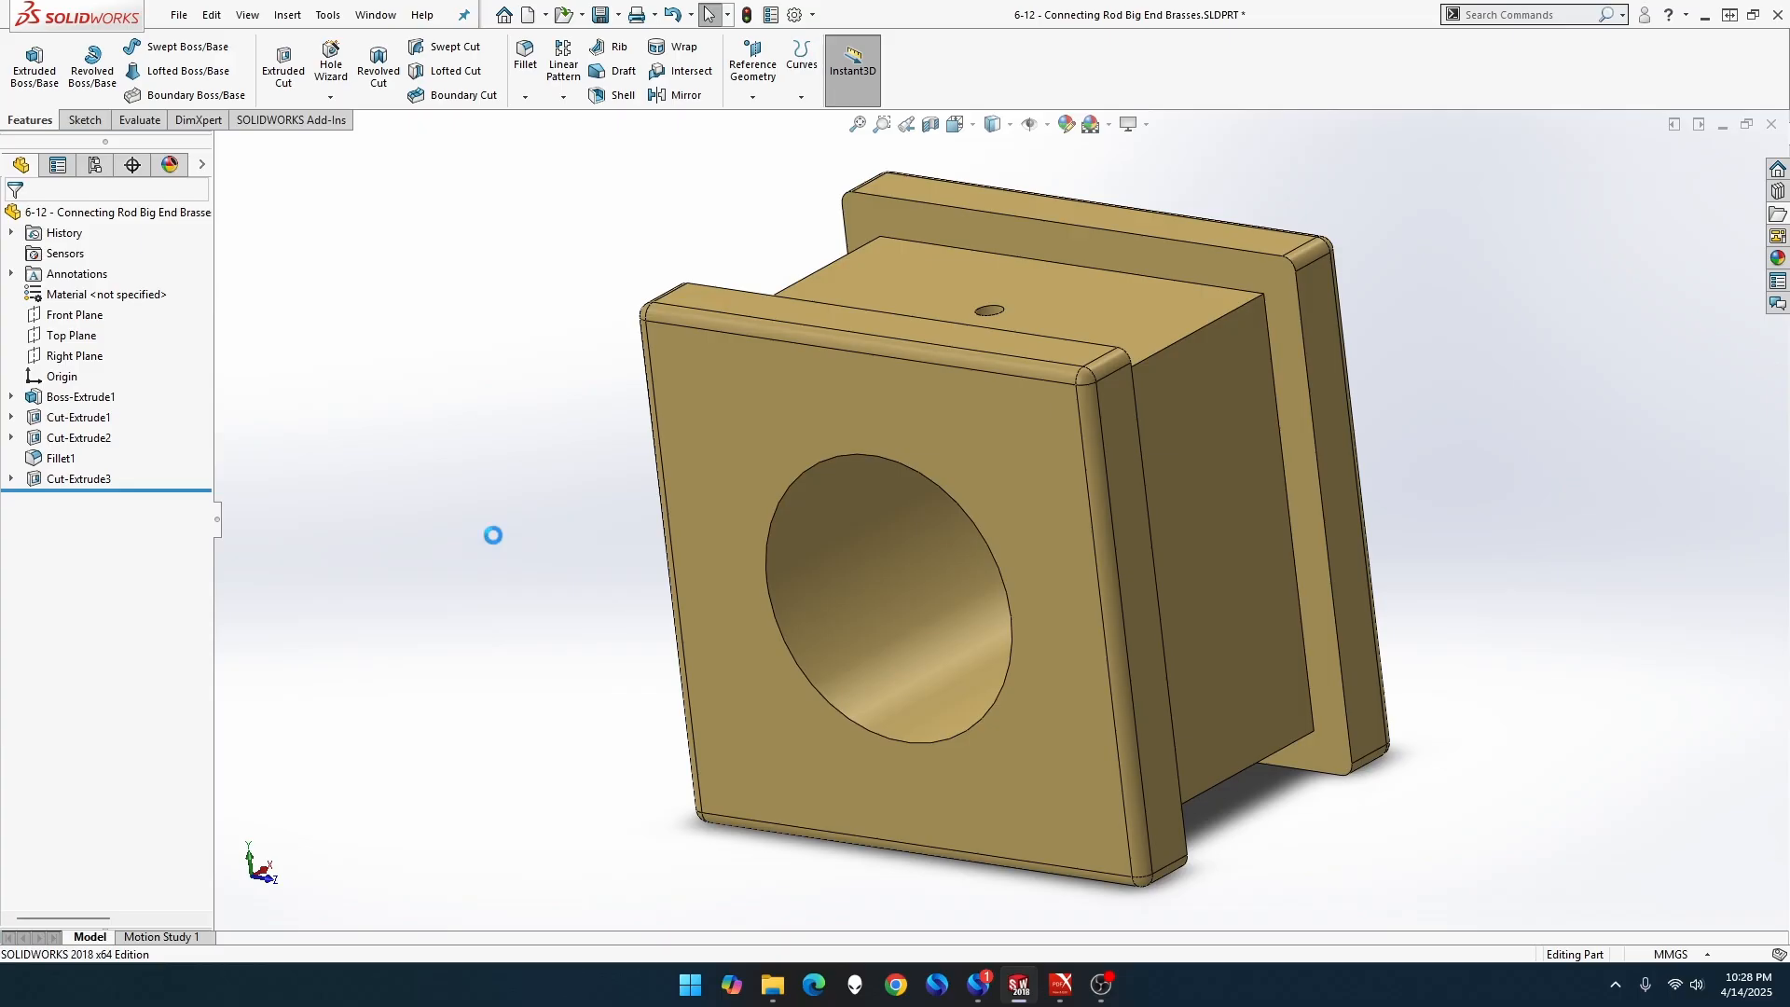